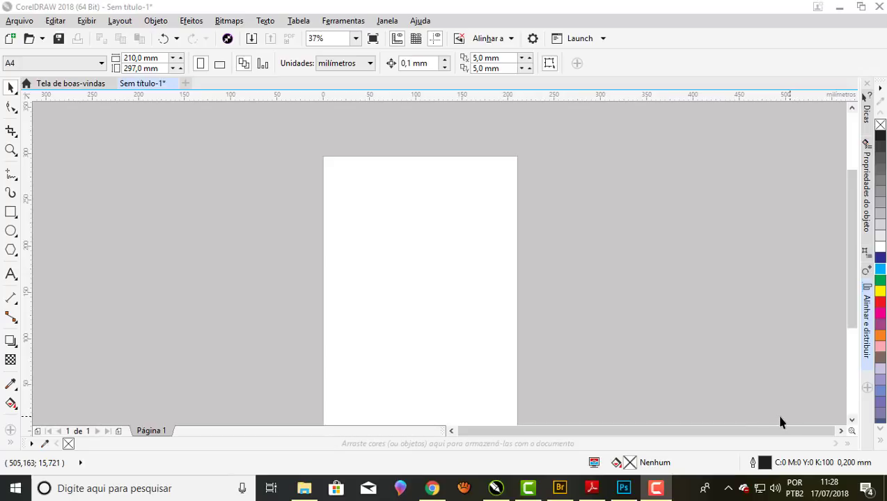
Leave the blank A4 CorelDRAW page and switch to the browser's Pioneiro whole-chicken page
click(854, 263)
drag(854, 263, 853, 277)
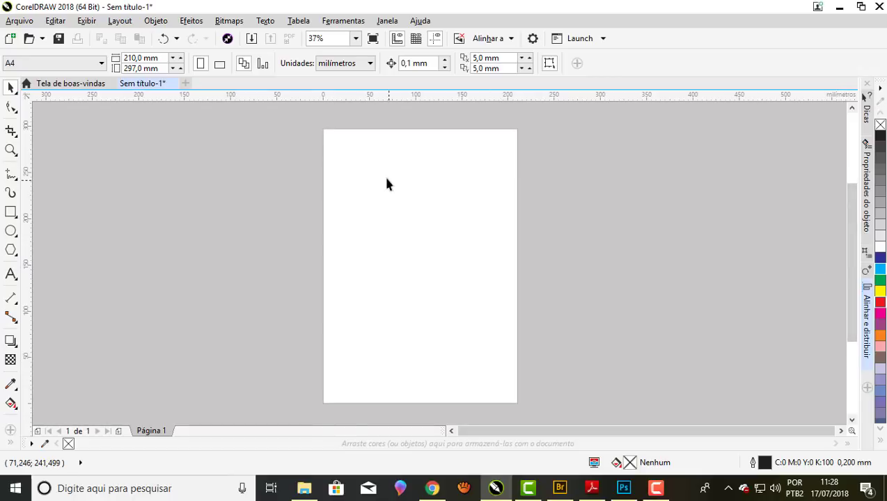
click(432, 488)
Browse the Pioneiro product page, then go back to the chilled products grid
scroll(358, 194, down, 1)
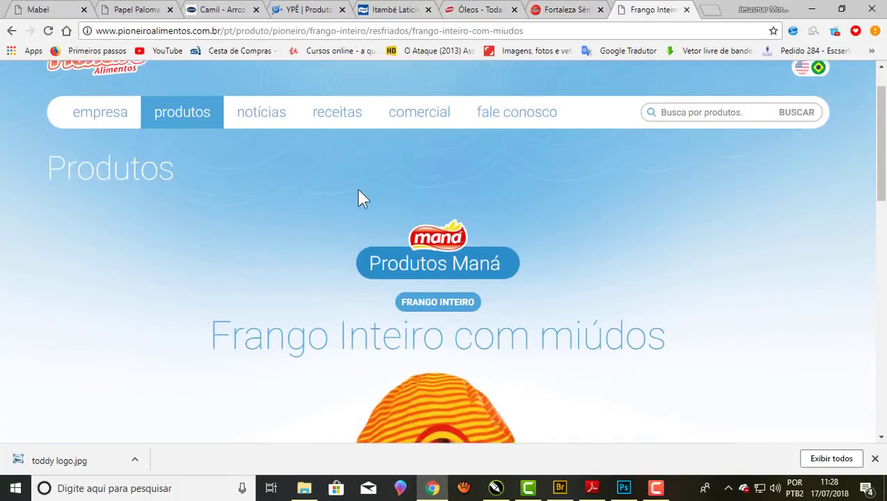
scroll(358, 195, down, 1)
scroll(359, 196, down, 2)
scroll(358, 197, down, 1)
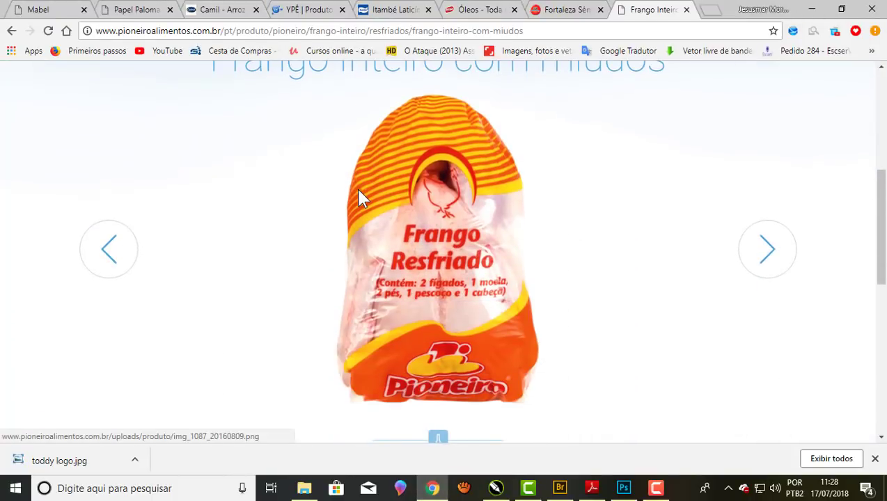
scroll(357, 197, up, 1)
scroll(358, 197, up, 3)
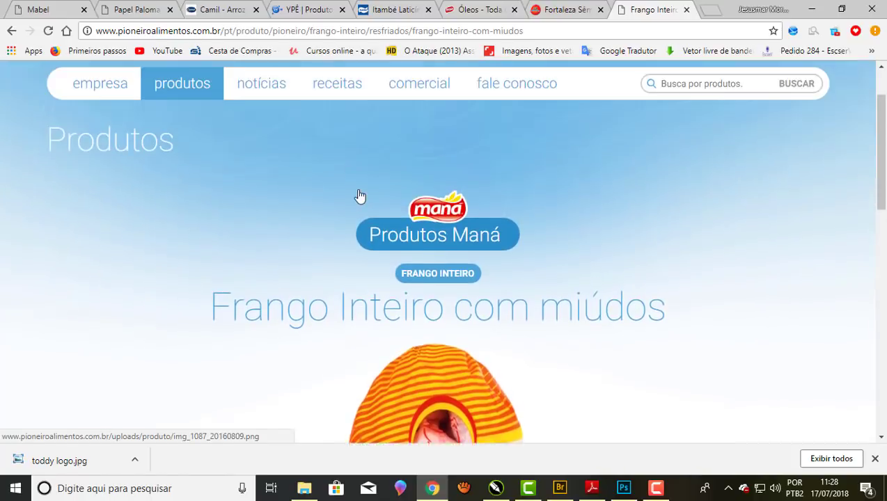
scroll(357, 190, up, 1)
scroll(358, 190, down, 3)
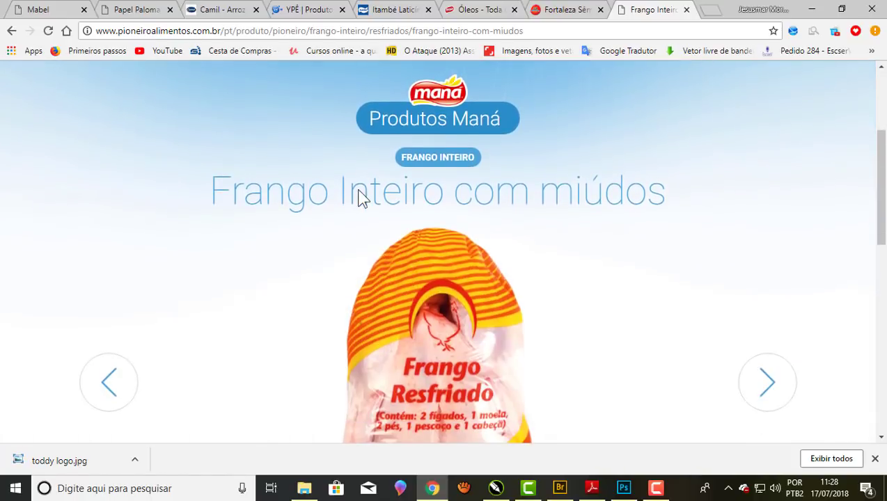
scroll(359, 189, down, 2)
scroll(359, 190, down, 1)
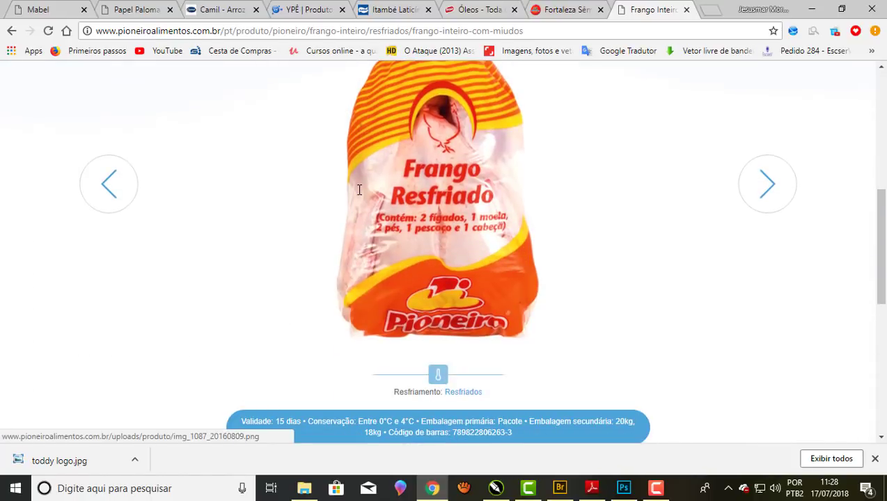
scroll(359, 189, up, 1)
scroll(359, 191, up, 3)
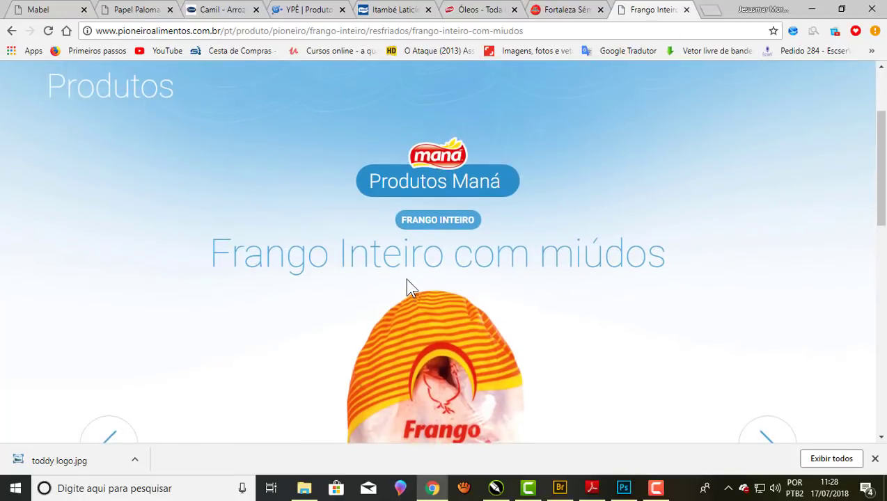
scroll(407, 281, down, 3)
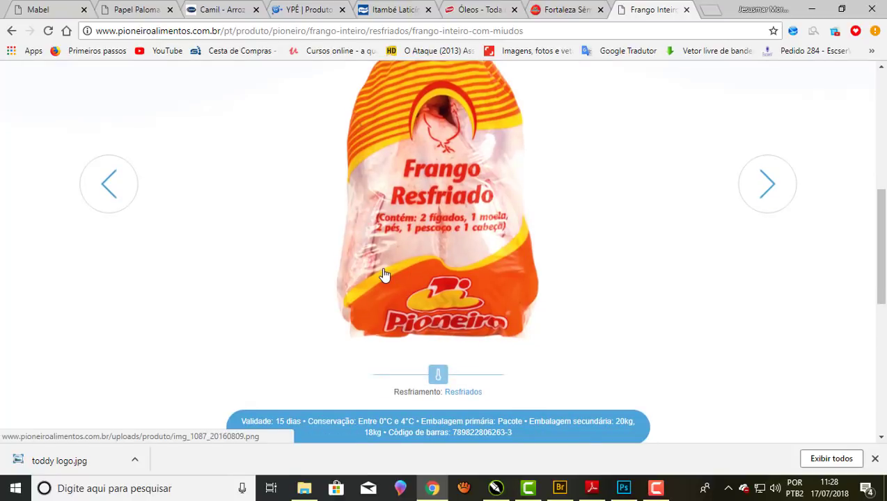
scroll(594, 122, up, 2)
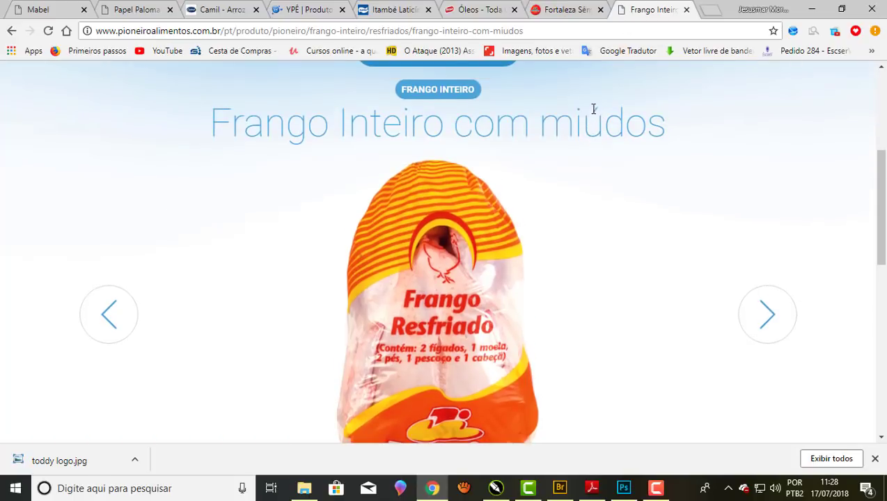
scroll(593, 109, down, 1)
scroll(581, 120, up, 2)
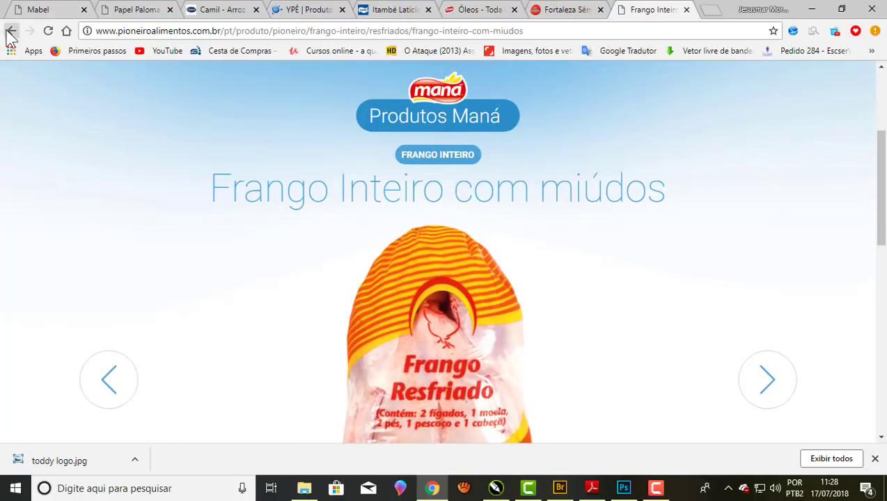
click(10, 35)
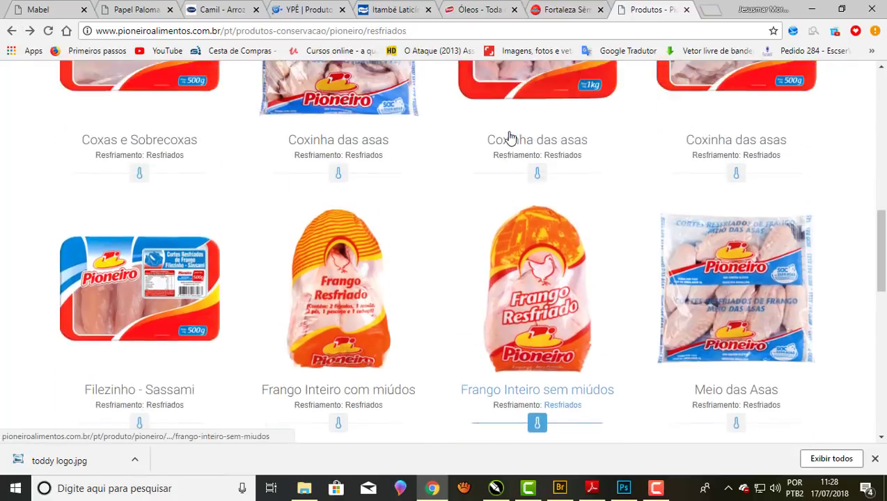
Find and open the Frango Inteiro com miúdos product page, bringing its package image into view
scroll(509, 137, up, 3)
scroll(507, 131, up, 4)
scroll(507, 131, up, 3)
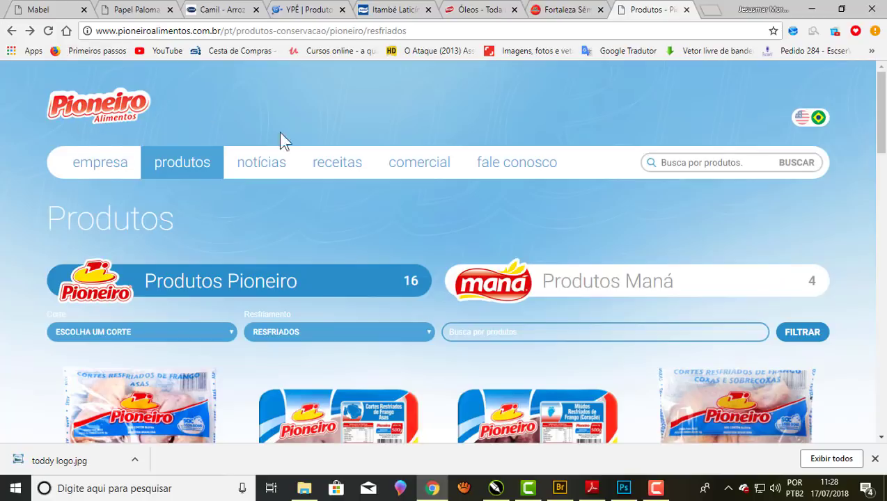
scroll(297, 138, down, 2)
scroll(297, 138, down, 2)
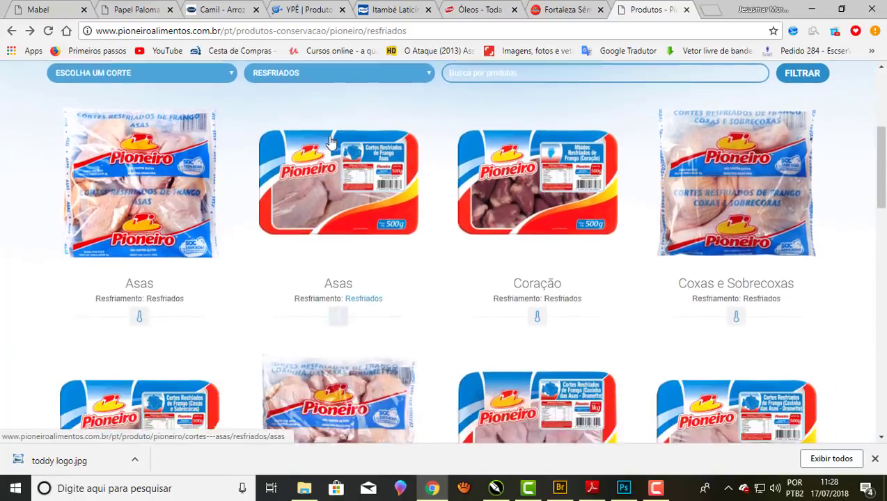
scroll(330, 142, down, 1)
scroll(331, 138, up, 2)
scroll(331, 138, down, 1)
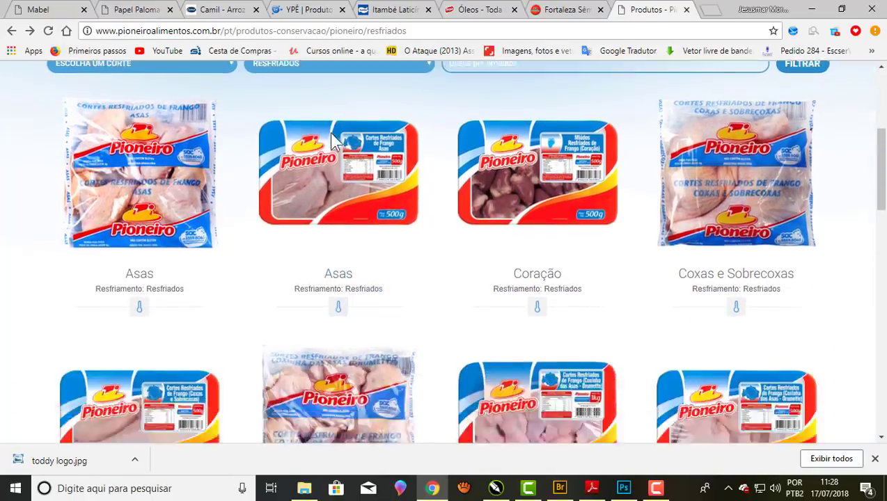
scroll(331, 138, down, 3)
scroll(334, 140, down, 2)
scroll(613, 244, down, 2)
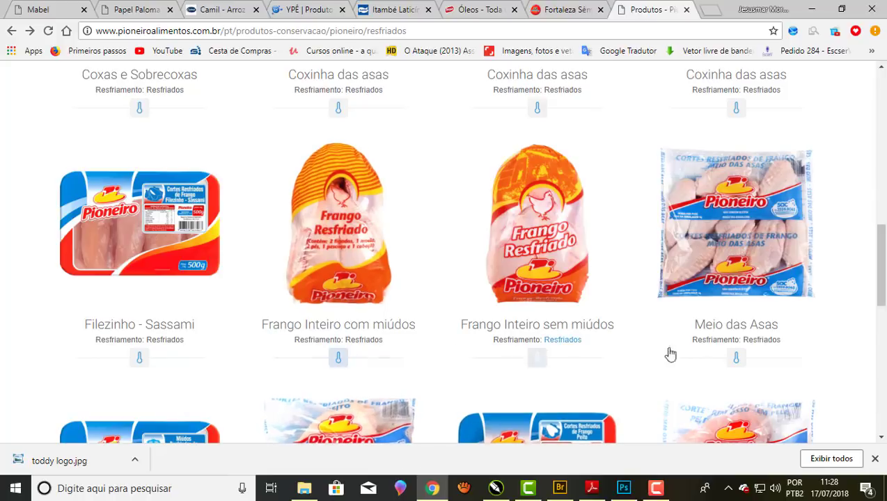
scroll(669, 353, down, 2)
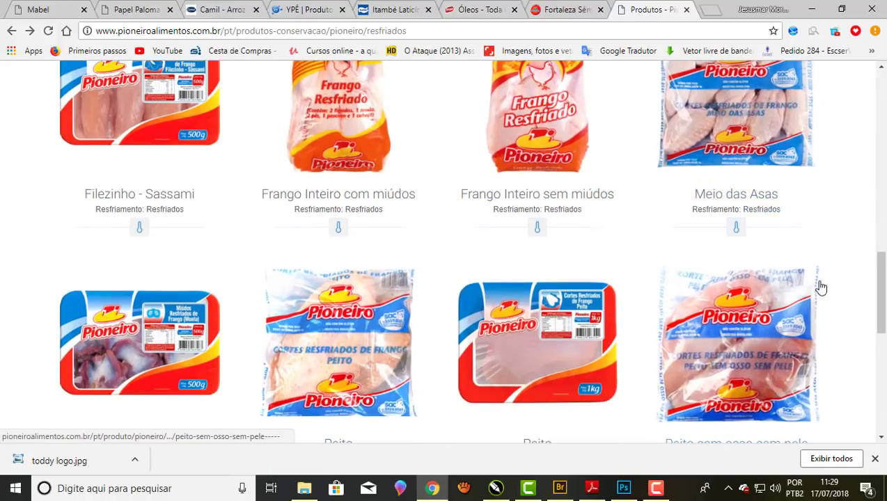
scroll(816, 286, up, 2)
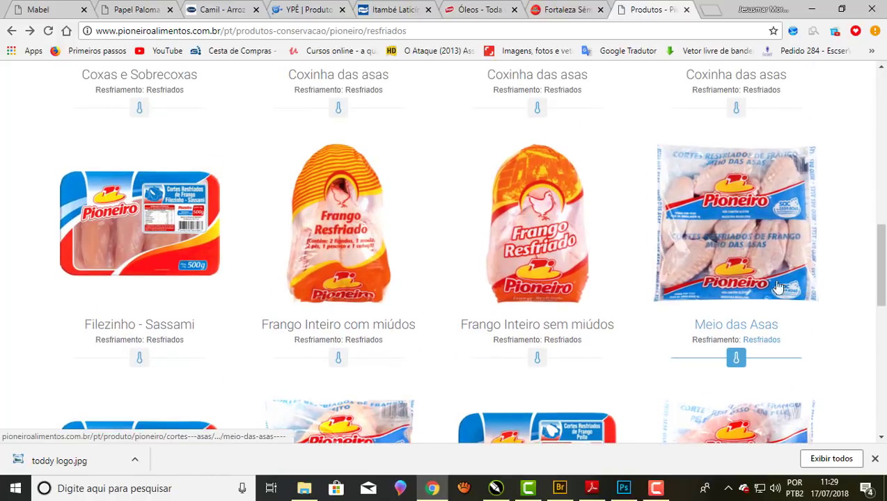
click(333, 265)
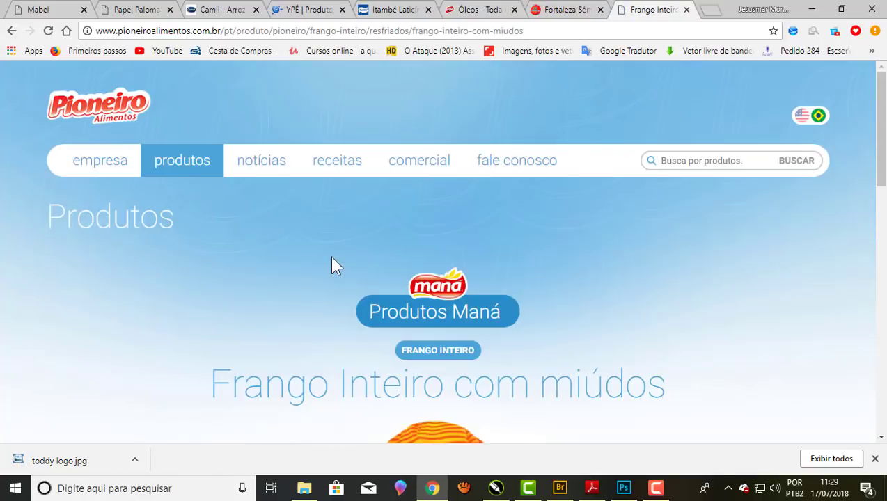
scroll(331, 256, down, 5)
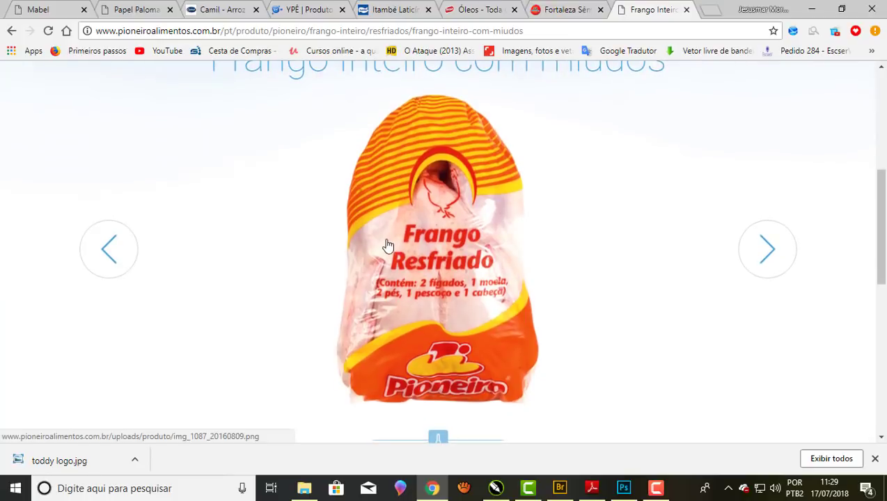
Start saving the chicken package image and browse to the Disco Local (D:) drive
right_click(449, 177)
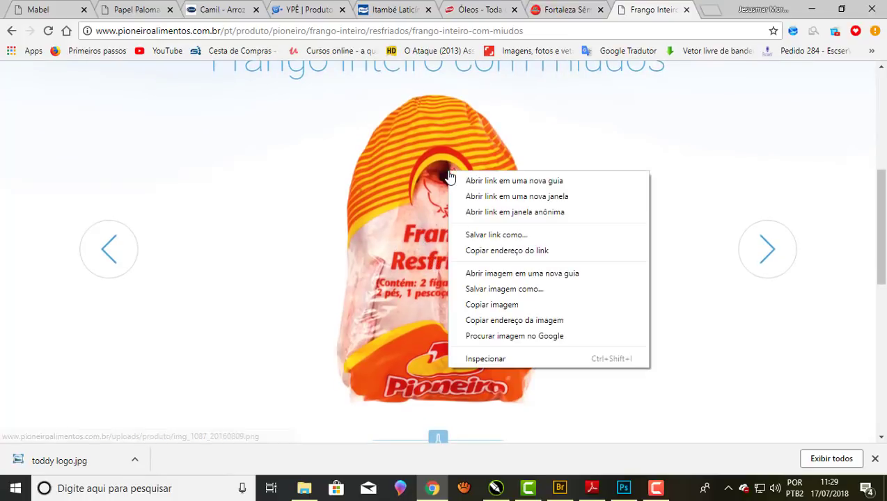
click(503, 291)
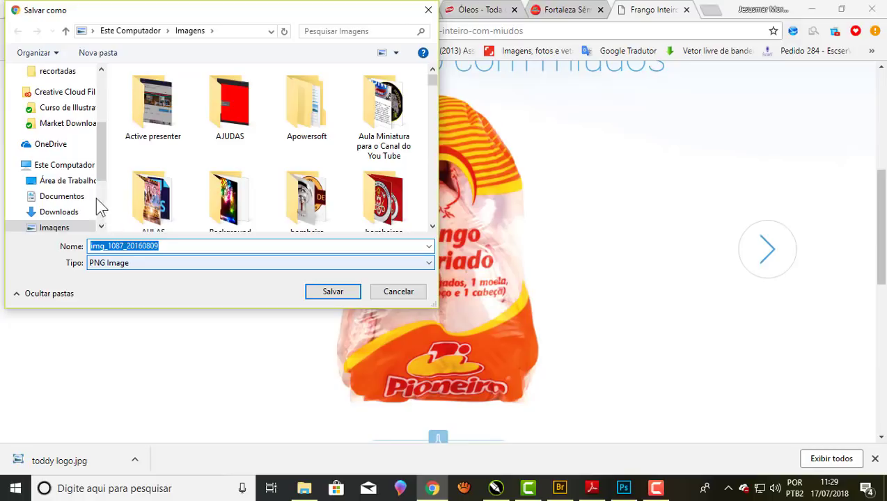
click(66, 165)
scroll(237, 168, down, 3)
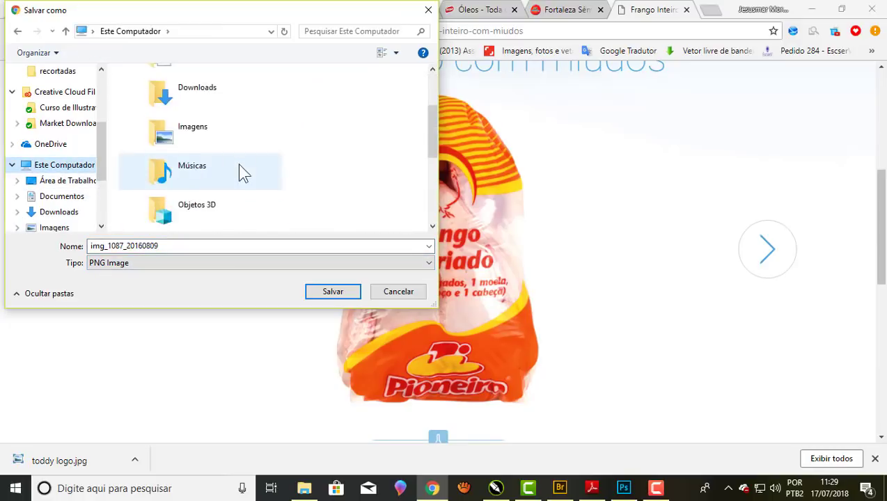
scroll(238, 172, down, 3)
scroll(234, 181, down, 3)
scroll(228, 193, down, 2)
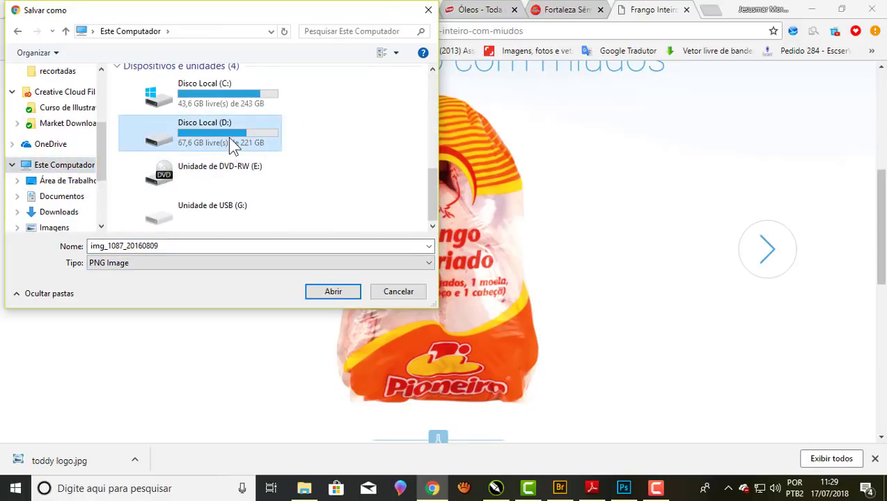
double_click(227, 136)
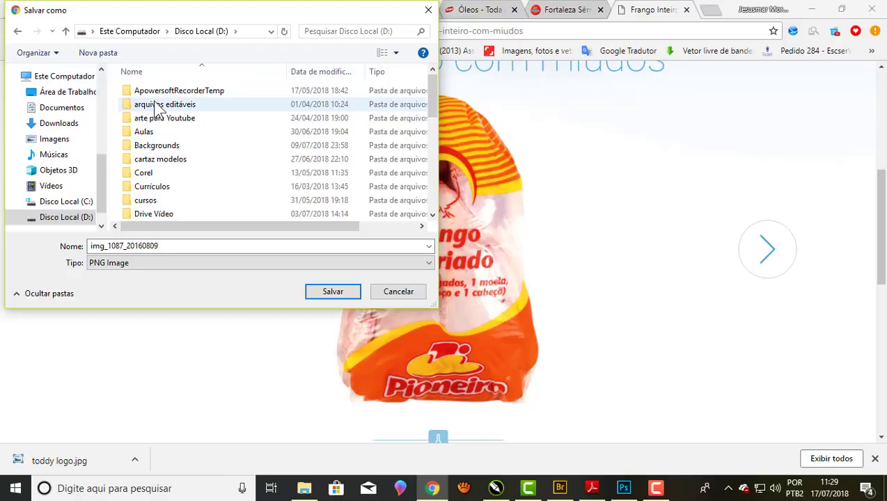
Save it as img_1087_20160809.png in imagens > alimentos > fotos do fabricante > recortadas
scroll(156, 108, down, 1)
scroll(157, 108, down, 2)
scroll(157, 111, down, 1)
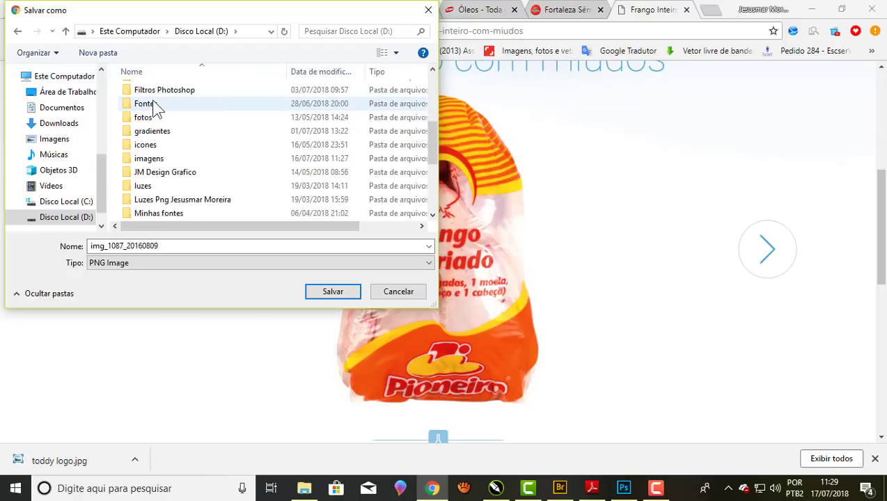
scroll(158, 112, down, 1)
scroll(156, 111, down, 2)
scroll(157, 109, down, 1)
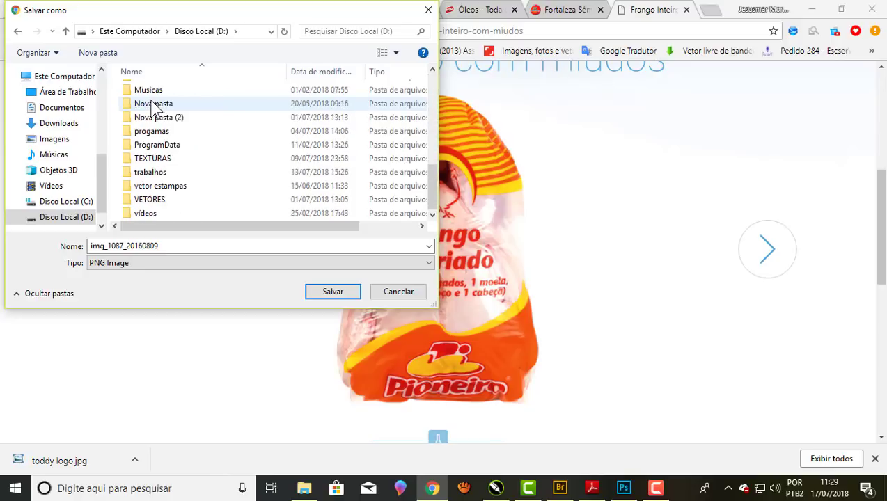
scroll(160, 111, up, 4)
scroll(165, 119, up, 1)
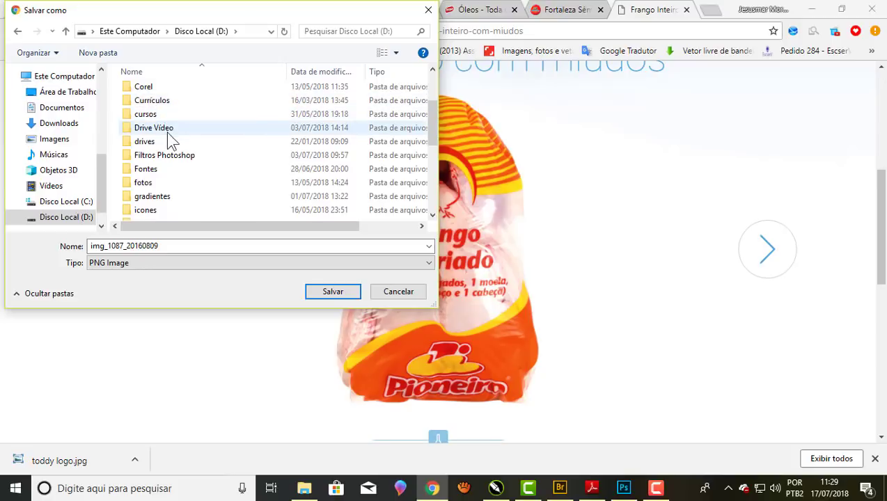
scroll(167, 132, down, 1)
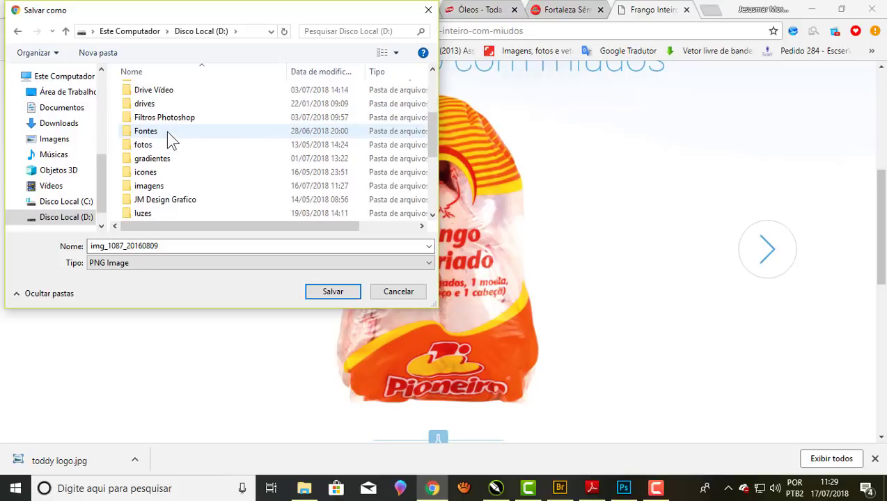
double_click(165, 186)
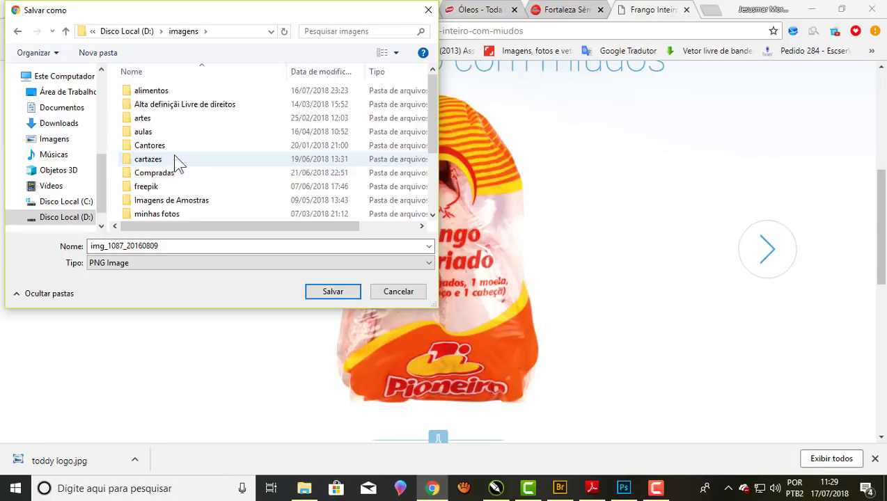
double_click(153, 91)
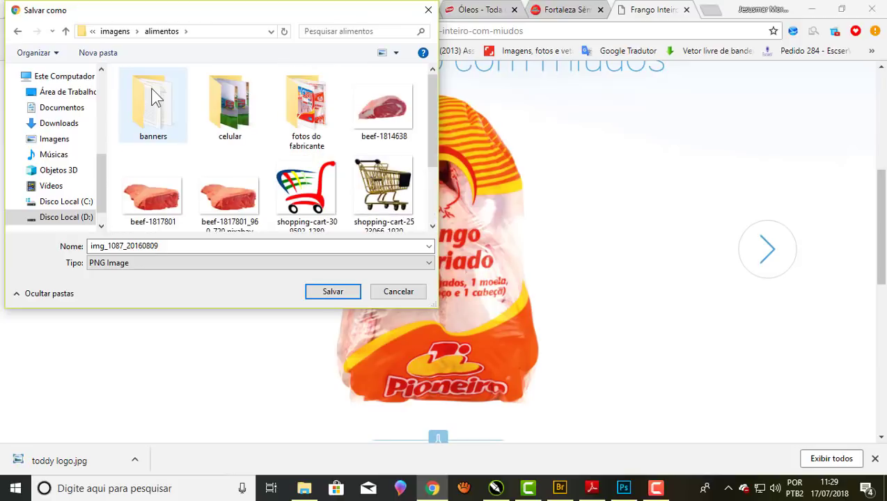
double_click(319, 116)
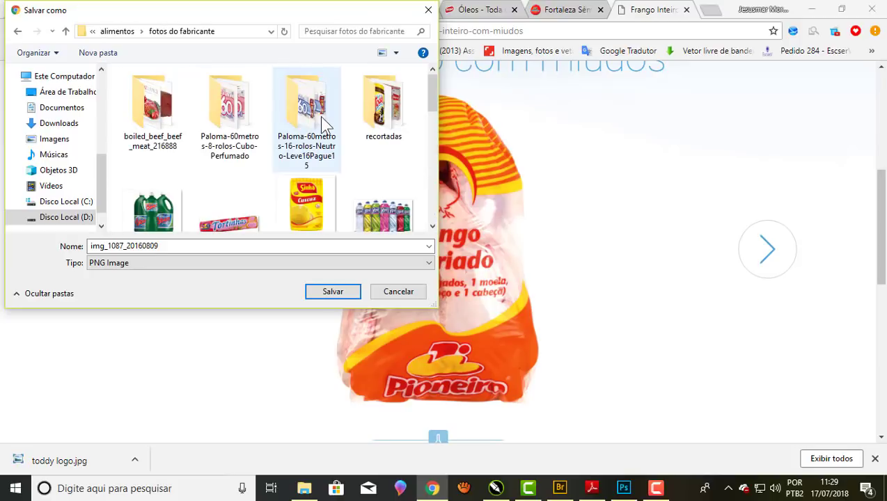
double_click(390, 103)
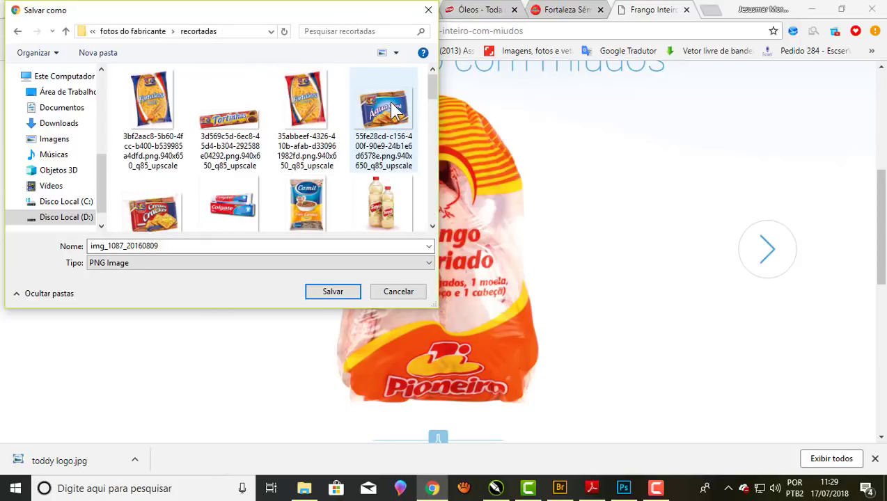
click(335, 292)
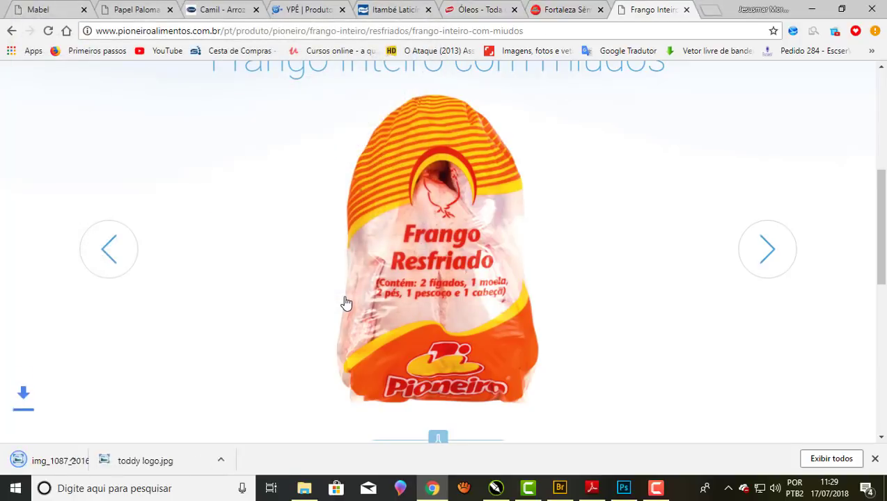
Return to the Fortaleza pasta category and look through the Sêmola 500g products
click(567, 15)
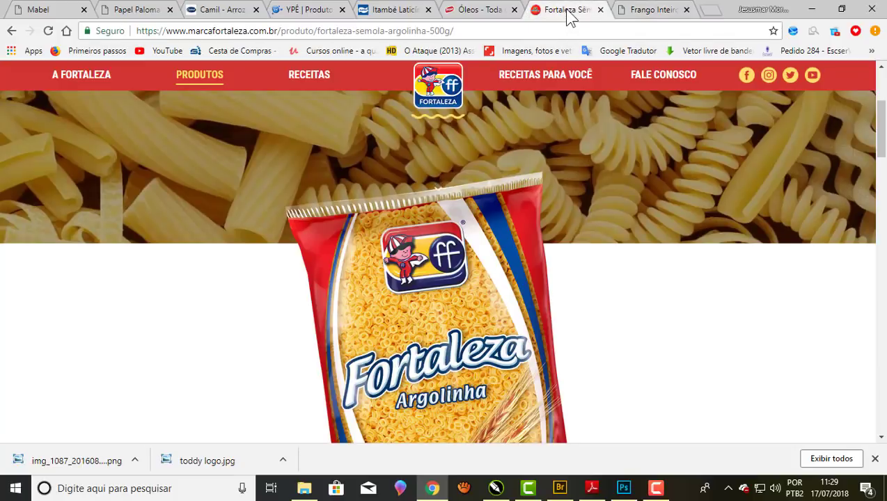
click(11, 30)
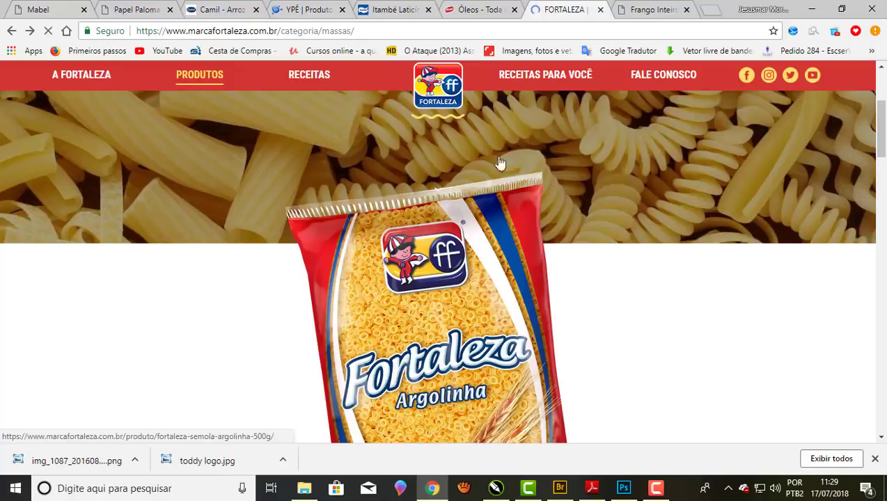
scroll(491, 203, up, 1)
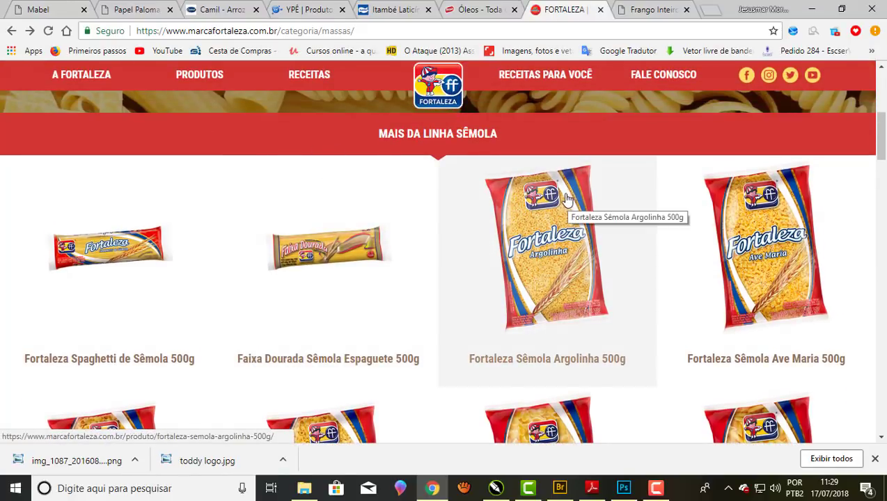
scroll(571, 200, down, 1)
scroll(735, 244, down, 1)
scroll(736, 247, down, 3)
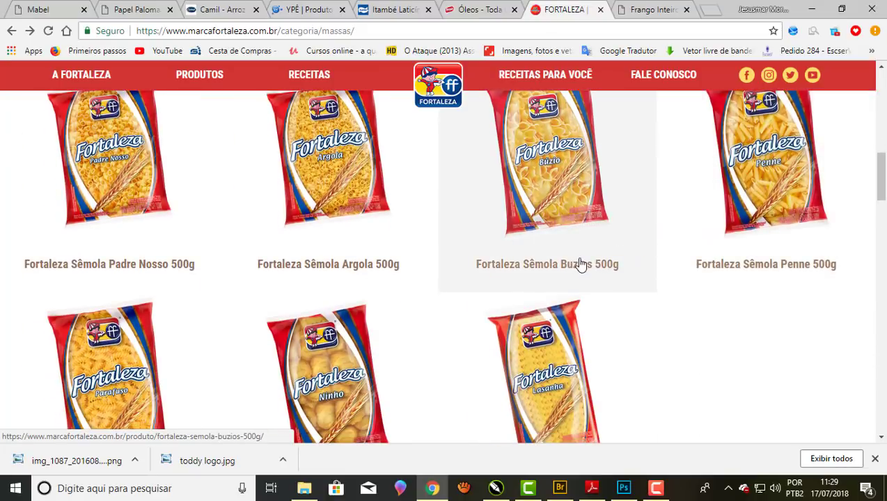
scroll(580, 263, down, 3)
scroll(575, 260, up, 2)
scroll(575, 260, up, 2)
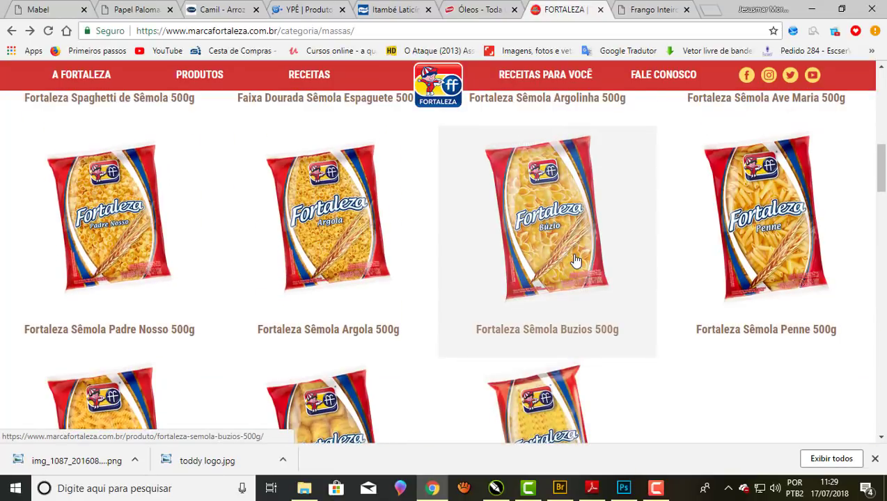
Open the Soya Óleo de Soja product page from the Soya oils tab
click(479, 10)
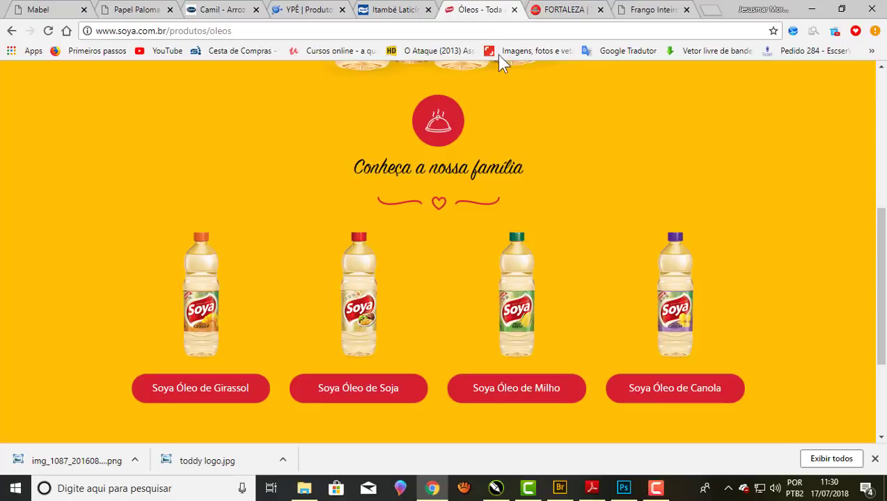
scroll(181, 120, up, 2)
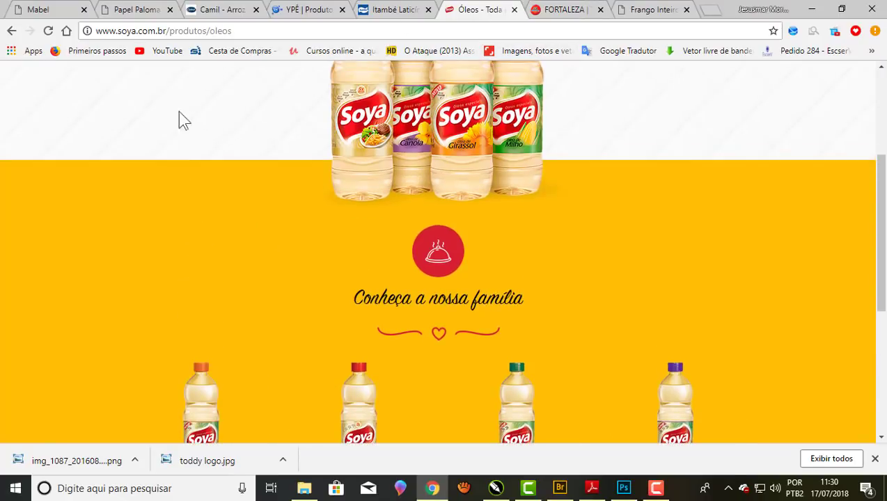
scroll(417, 144, up, 2)
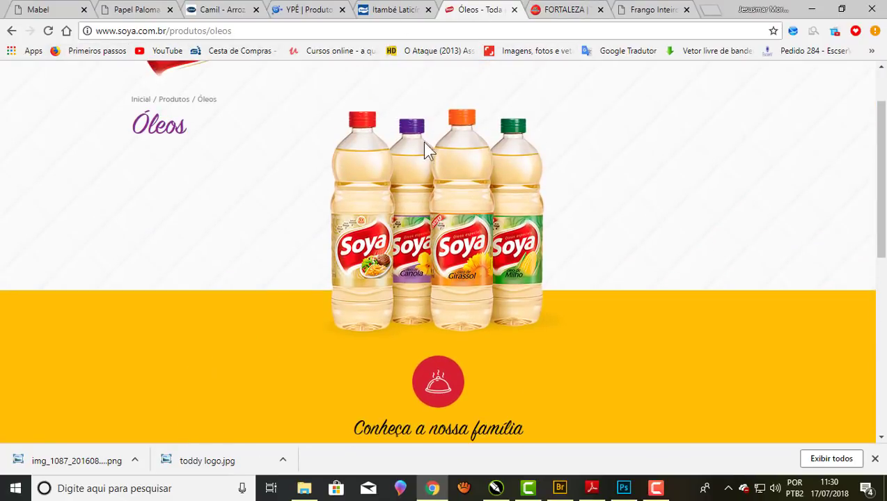
scroll(422, 144, down, 4)
scroll(415, 143, down, 1)
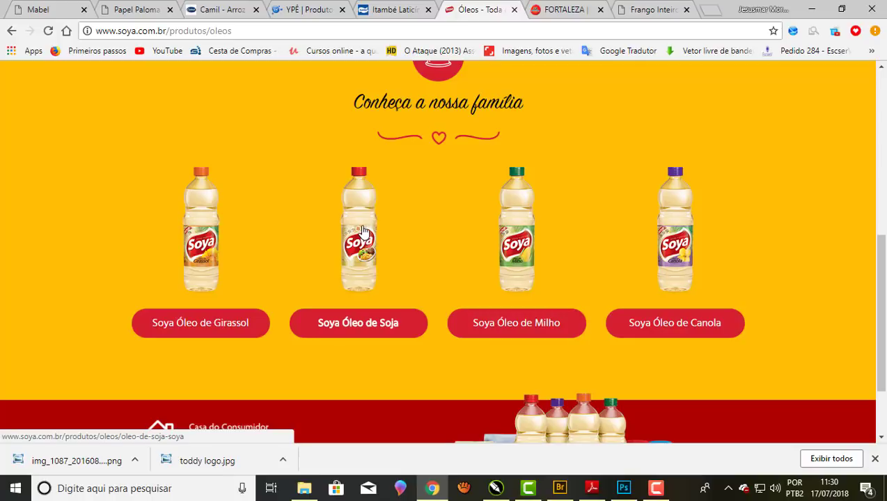
click(361, 231)
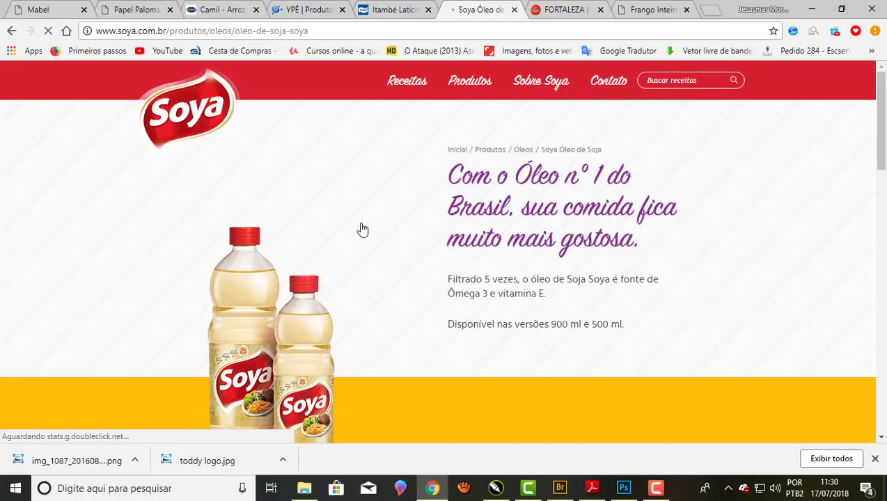
Save the Óleo de Soja bottle image as a PNG
scroll(361, 231, down, 3)
scroll(361, 224, up, 1)
scroll(341, 221, down, 4)
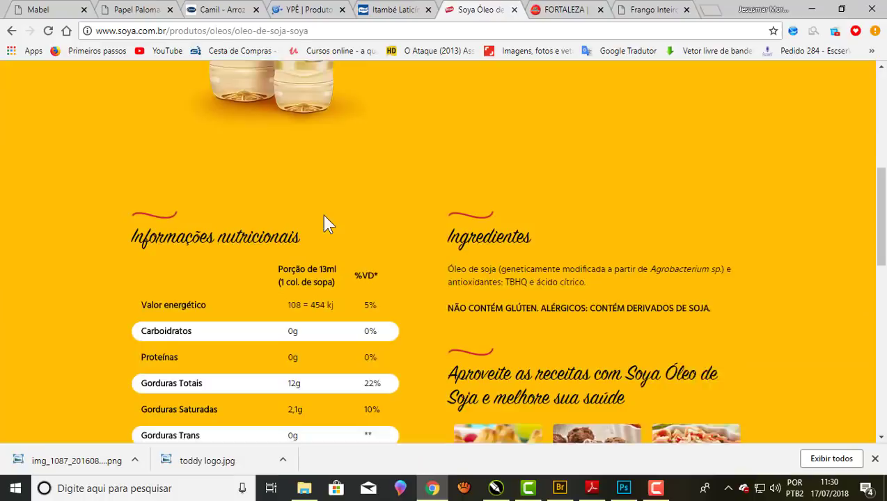
scroll(324, 216, up, 2)
scroll(322, 221, up, 1)
right_click(300, 187)
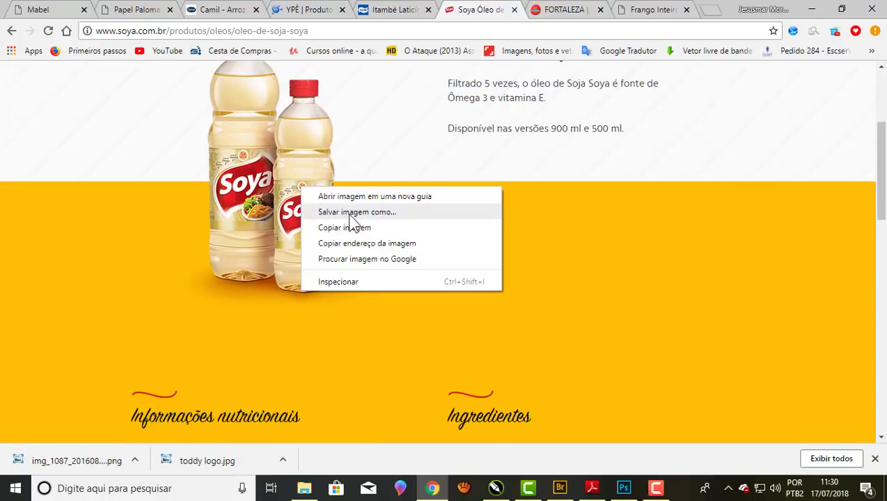
click(353, 222)
click(337, 294)
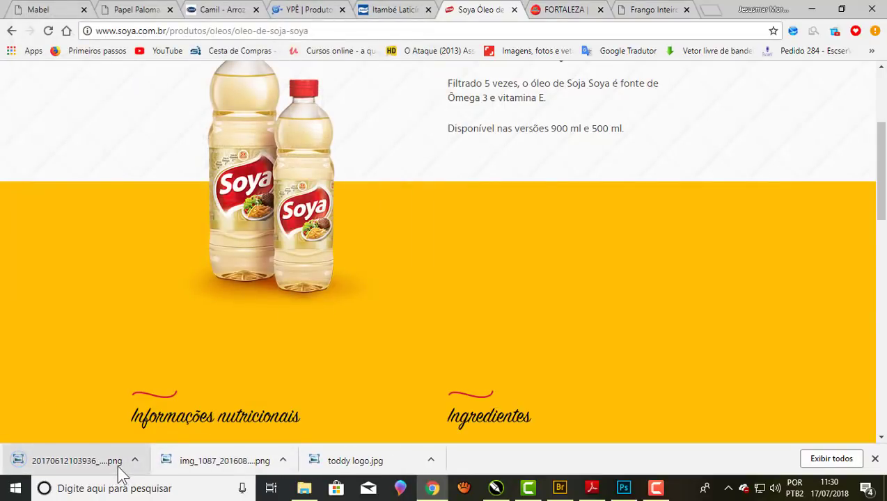
scroll(327, 160, up, 1)
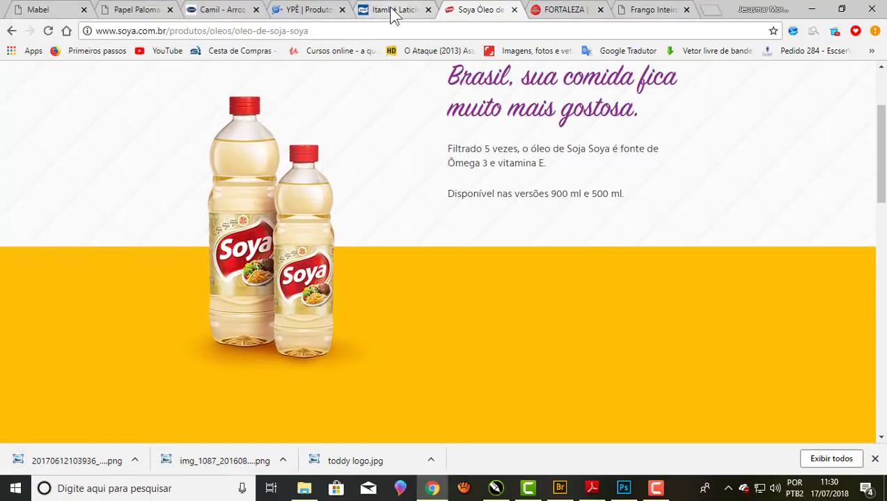
Open the Itambé Morango e Coco 540g yogurt product page
click(390, 13)
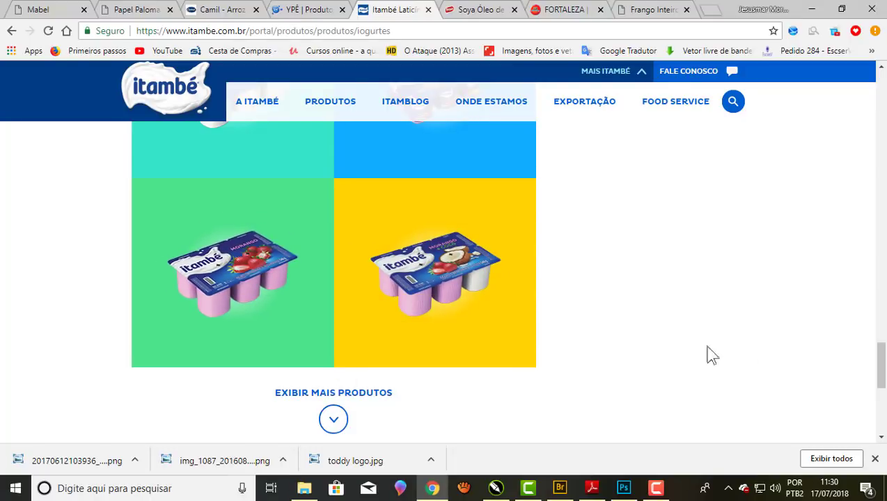
scroll(616, 276, down, 3)
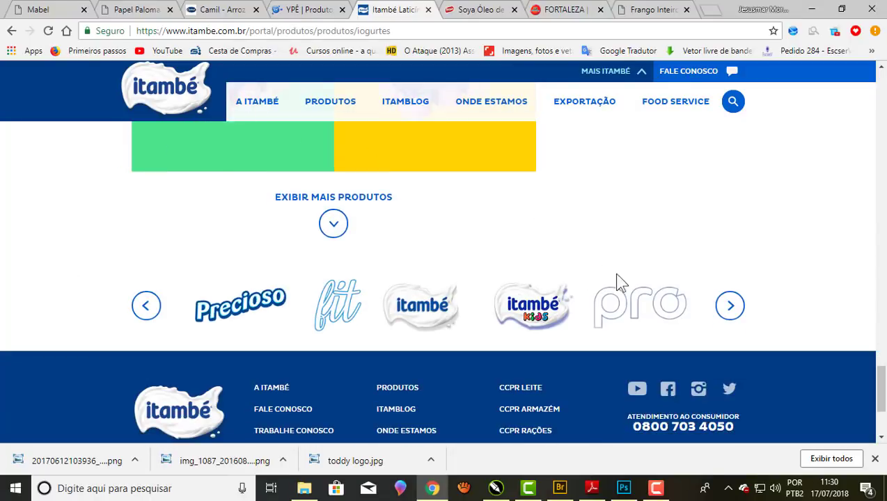
scroll(606, 273, up, 3)
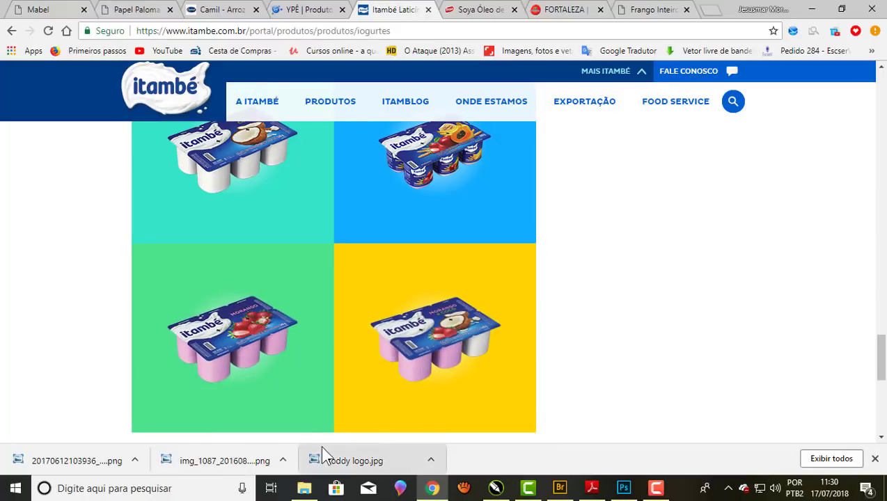
scroll(592, 383, up, 1)
scroll(650, 376, down, 2)
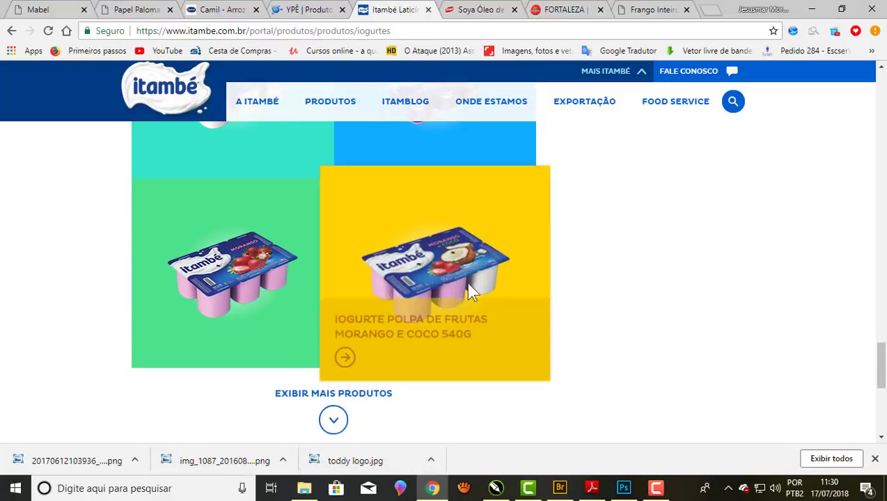
mouse_move(417, 303)
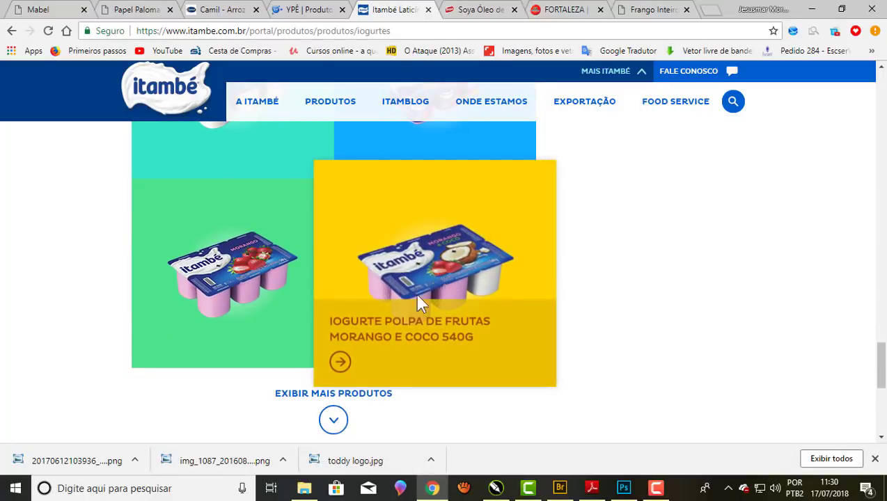
click(341, 363)
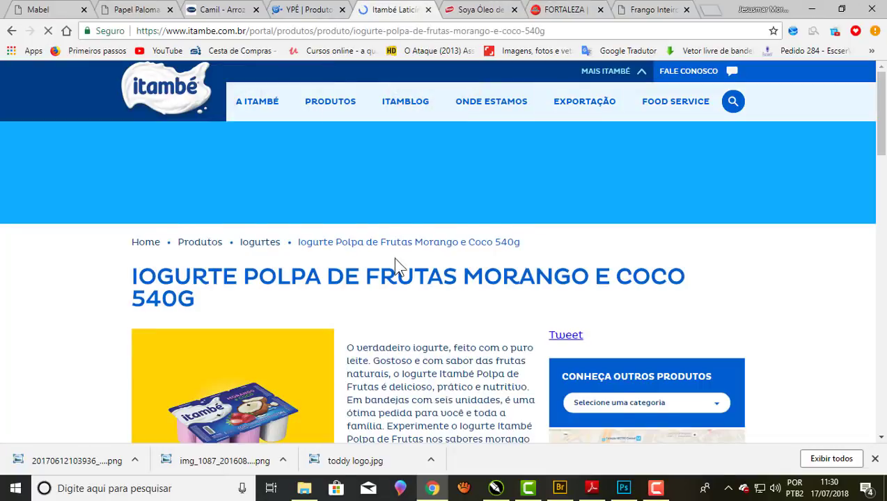
Save the full-size yogurt image as a PNG into recortadas, then switch to the Ypê tab
scroll(395, 258, down, 3)
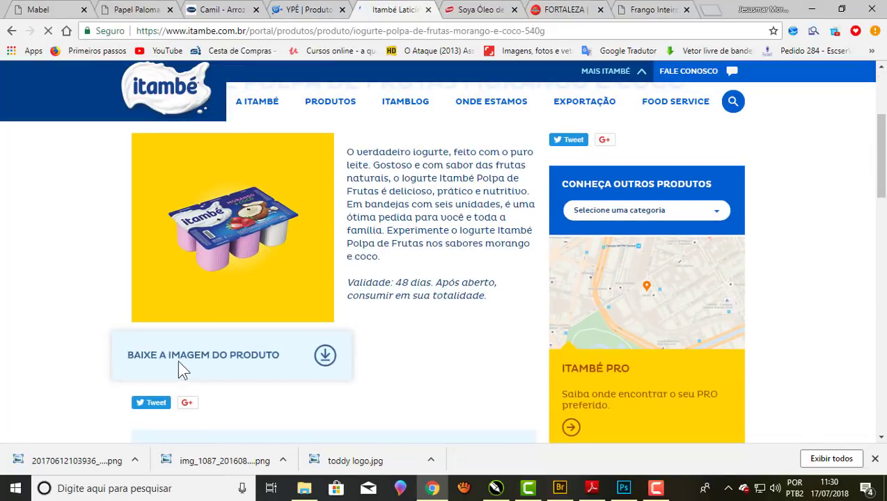
click(323, 356)
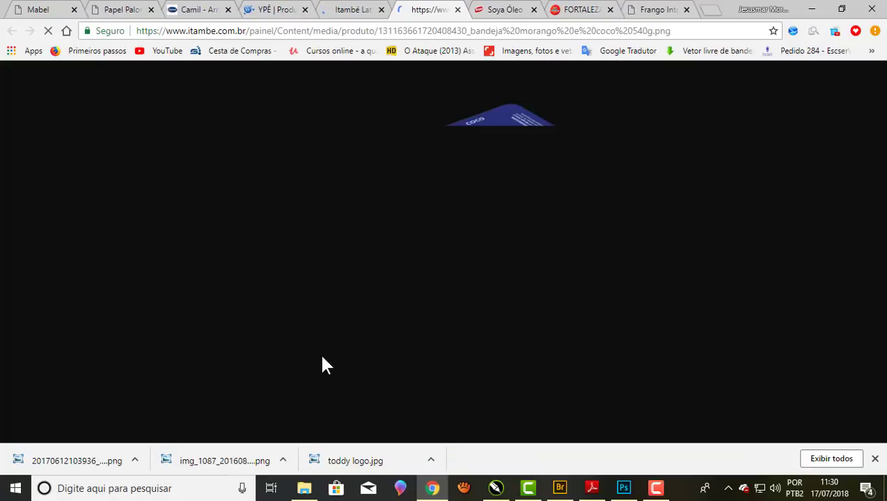
right_click(381, 227)
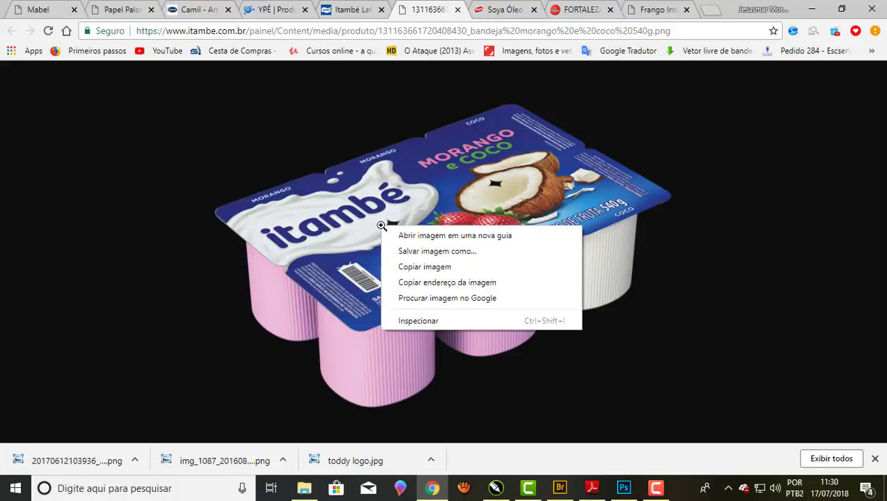
click(437, 252)
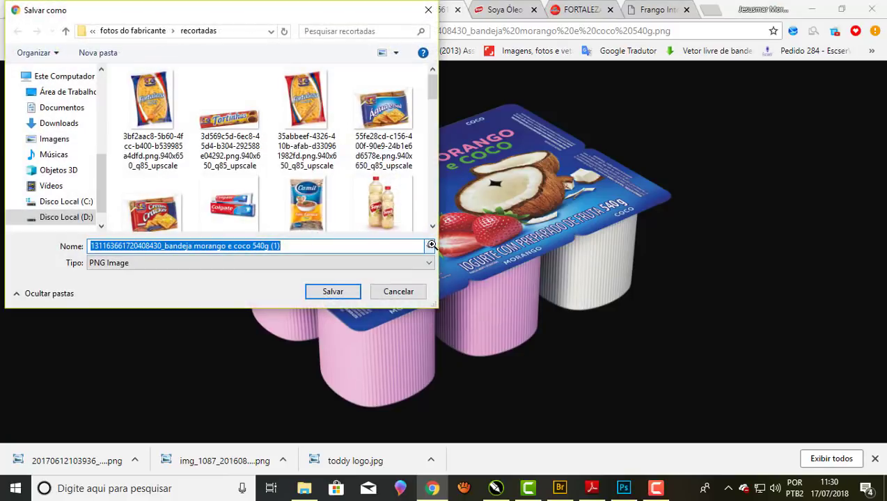
click(349, 292)
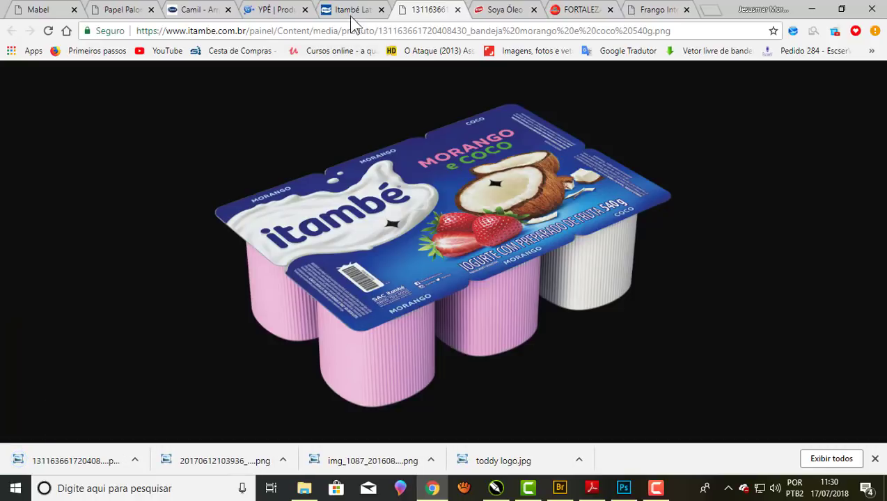
click(283, 15)
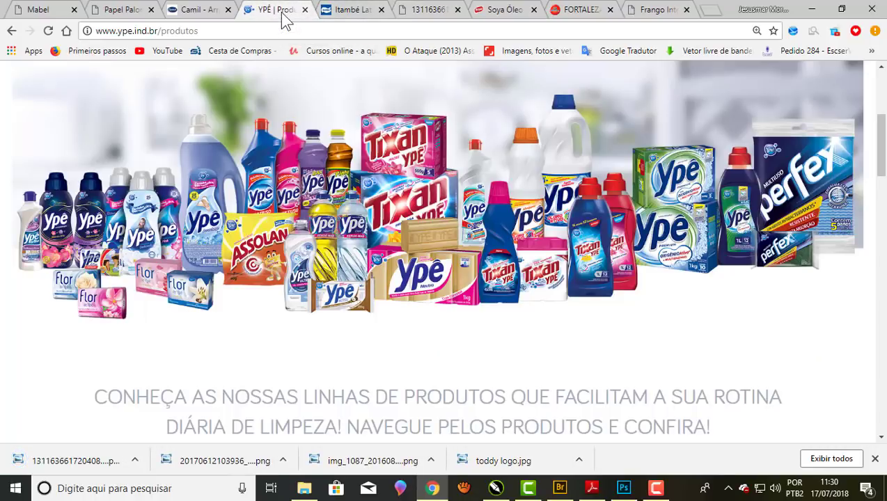
Find and open the Lava-Roupas Tixan Ypê product page
scroll(565, 292, down, 3)
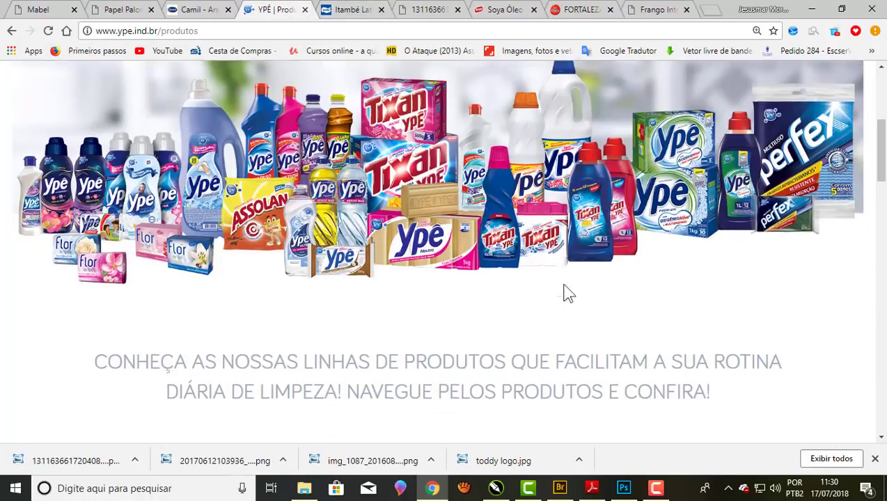
scroll(564, 288, down, 2)
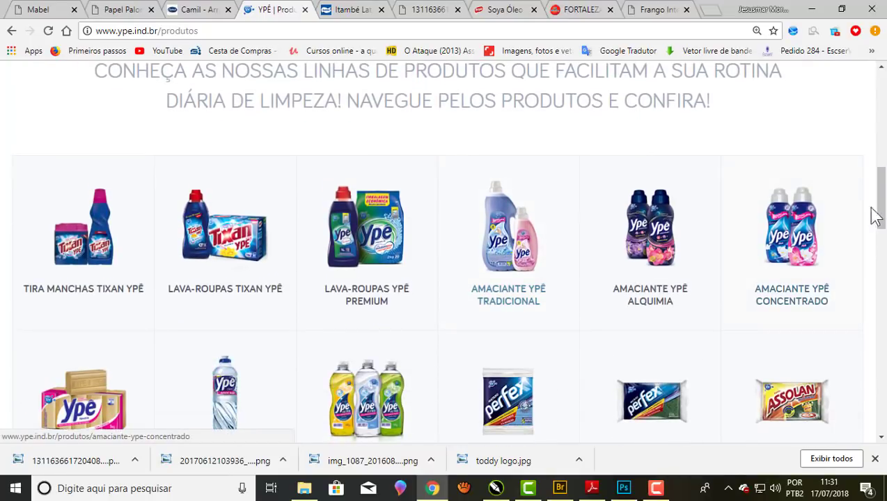
scroll(821, 325, down, 3)
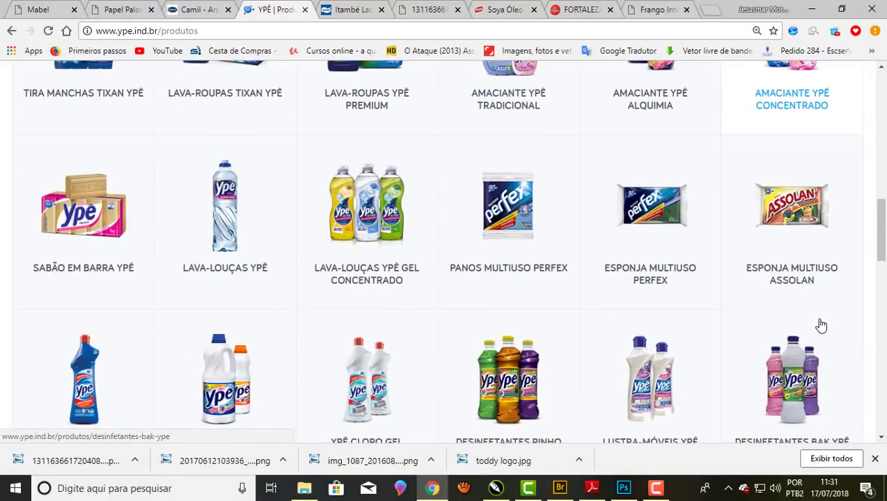
scroll(589, 275, down, 3)
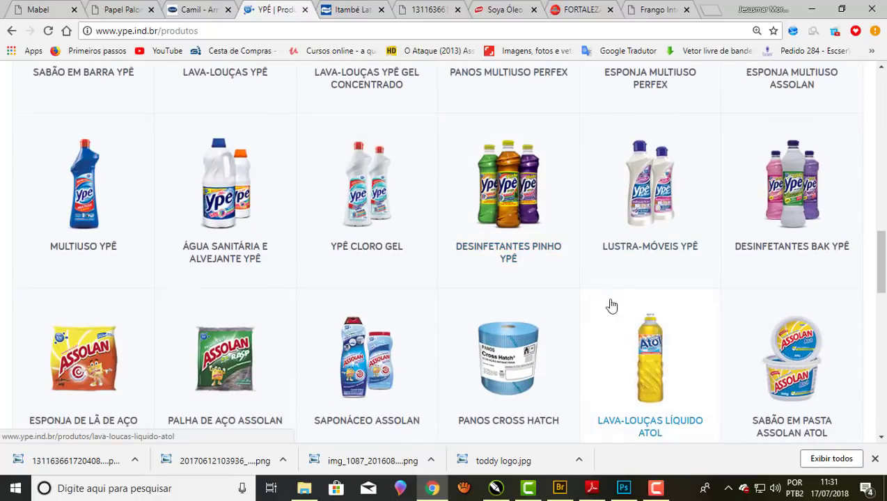
scroll(536, 287, down, 2)
scroll(534, 283, down, 2)
scroll(538, 286, down, 3)
scroll(536, 282, up, 3)
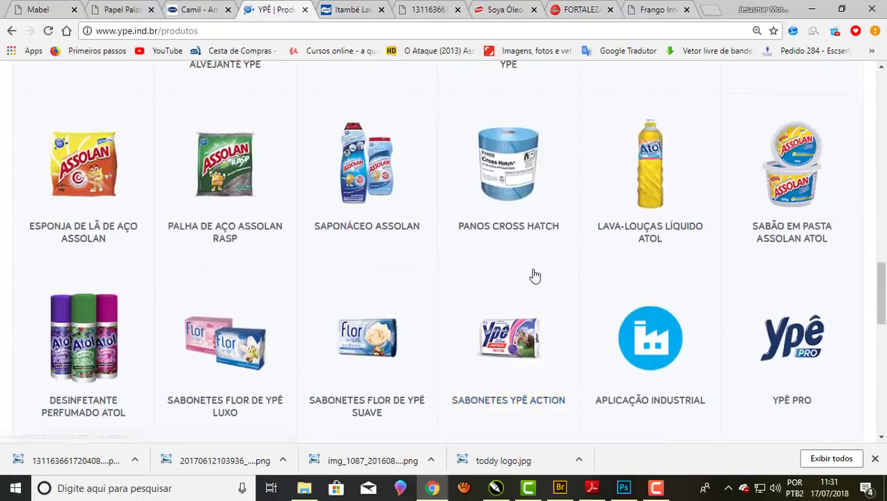
scroll(532, 274, up, 4)
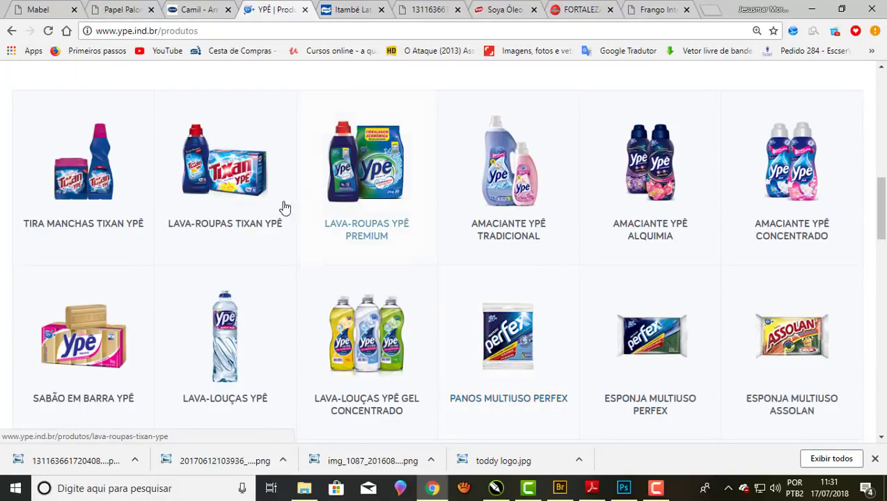
click(232, 165)
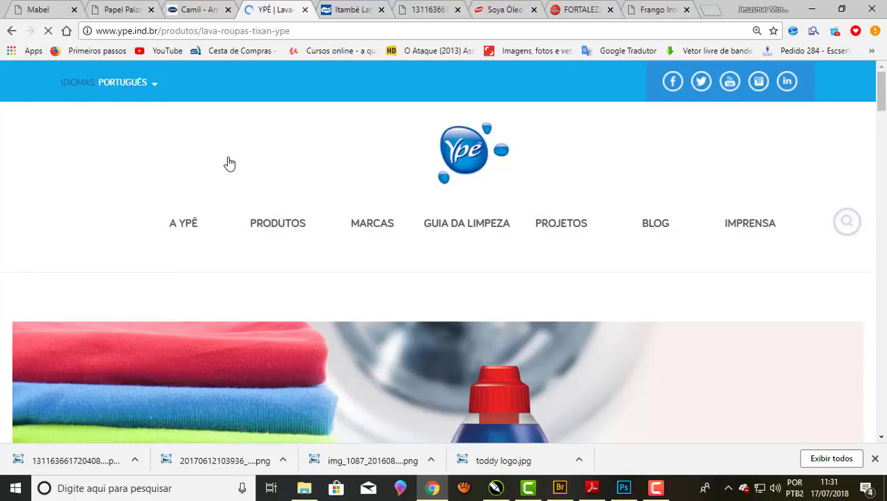
Download the Cartucho 1kg image as 'Tixan 1kg Lateral Redesign primavera' into recortadas
scroll(229, 164, down, 5)
scroll(230, 164, down, 3)
scroll(229, 164, down, 3)
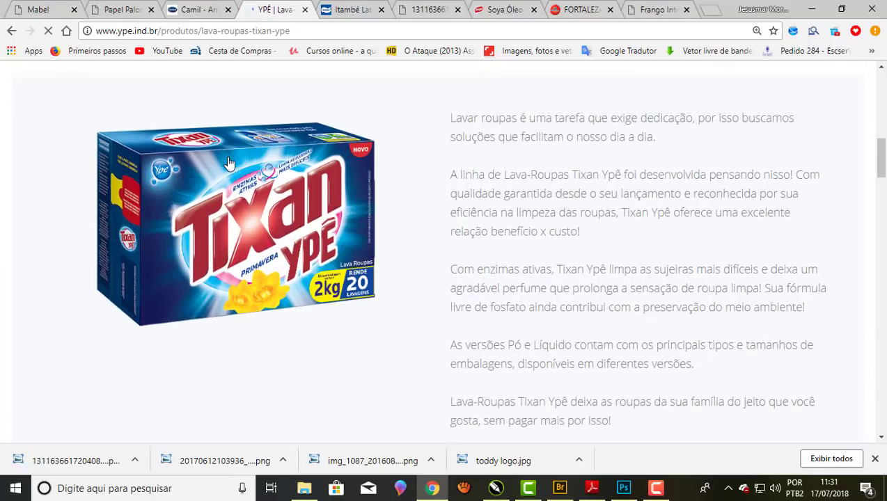
scroll(230, 164, down, 4)
scroll(230, 164, down, 4)
scroll(229, 164, down, 2)
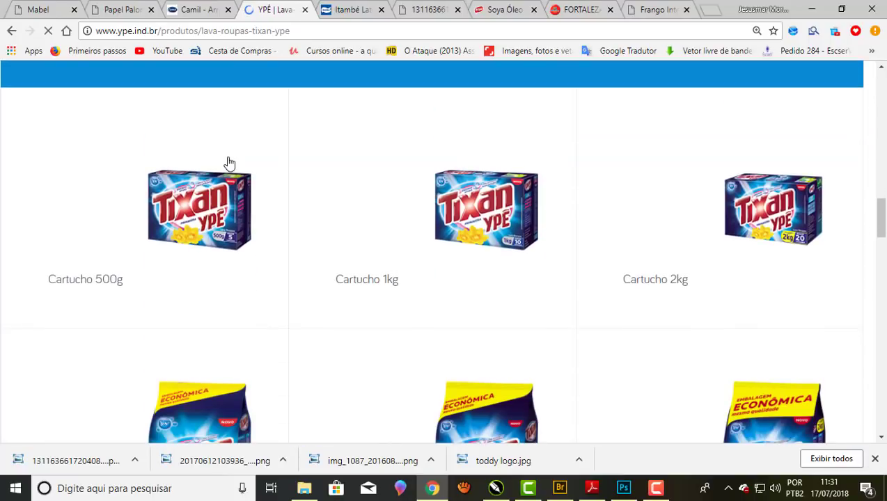
scroll(230, 163, down, 1)
mouse_move(432, 209)
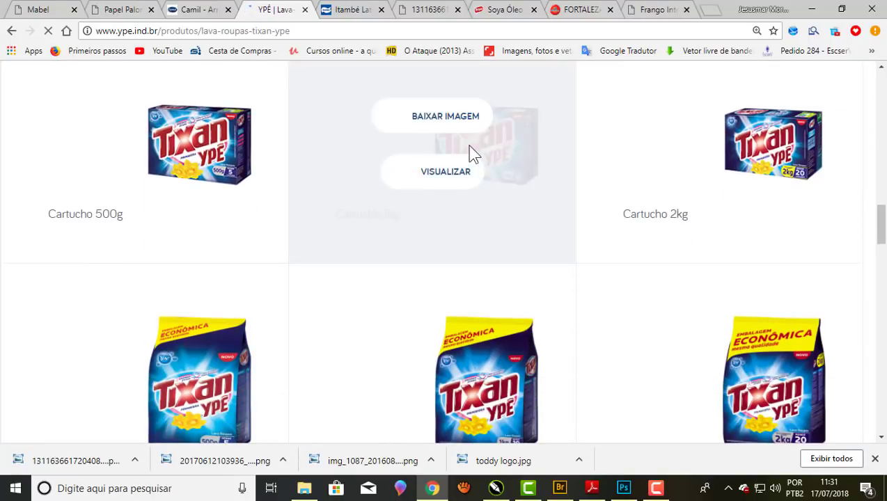
click(428, 120)
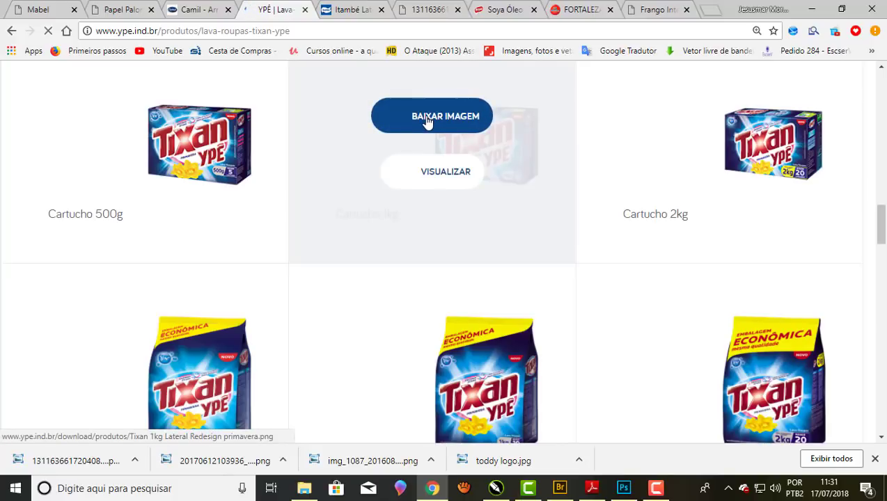
click(428, 120)
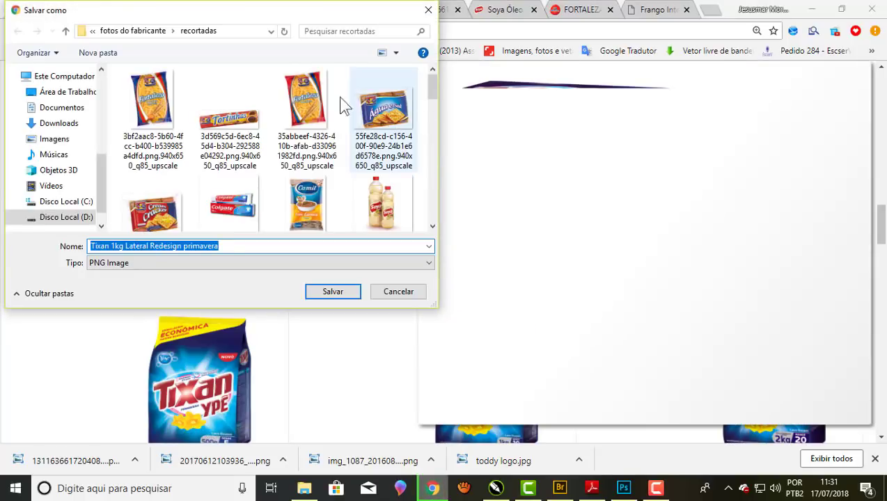
click(340, 292)
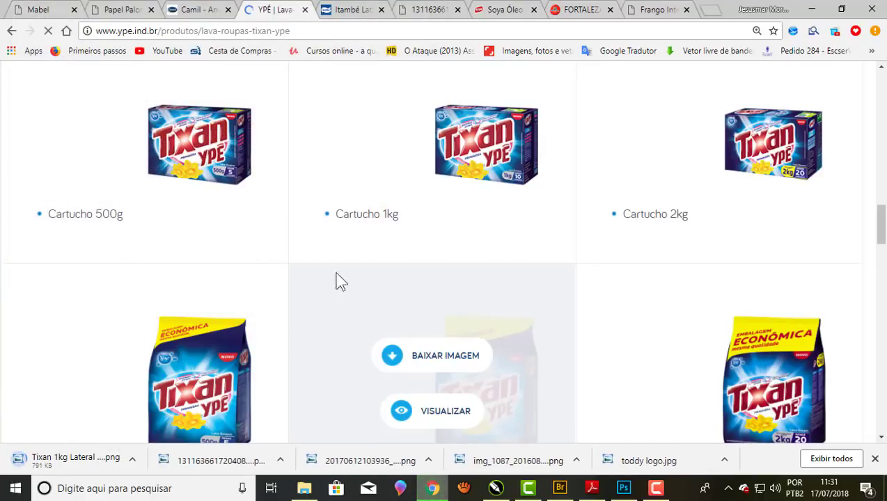
Close the Frango, Fortaleza, Soya, numeric, Itambé and Ypê Tixan tabs
click(686, 9)
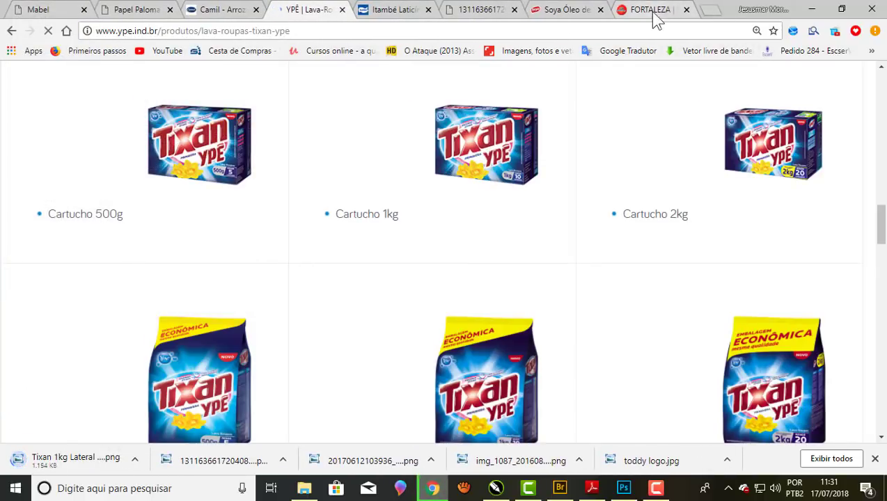
click(686, 11)
click(685, 11)
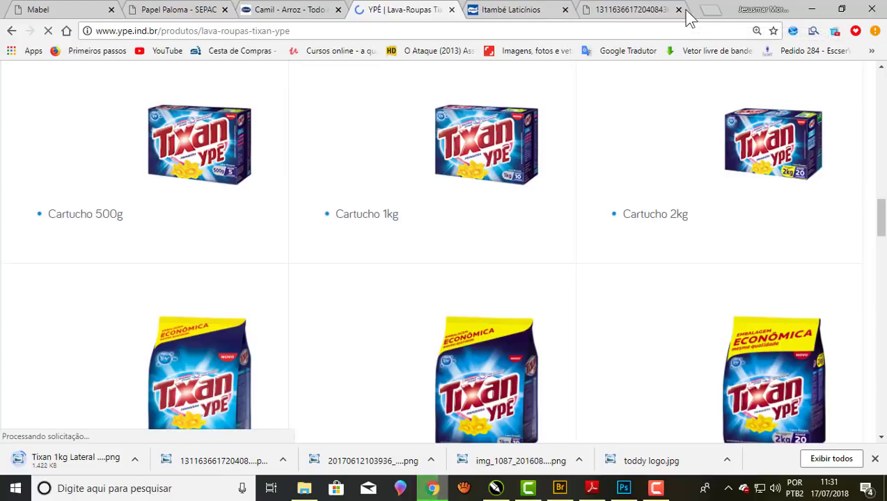
click(679, 10)
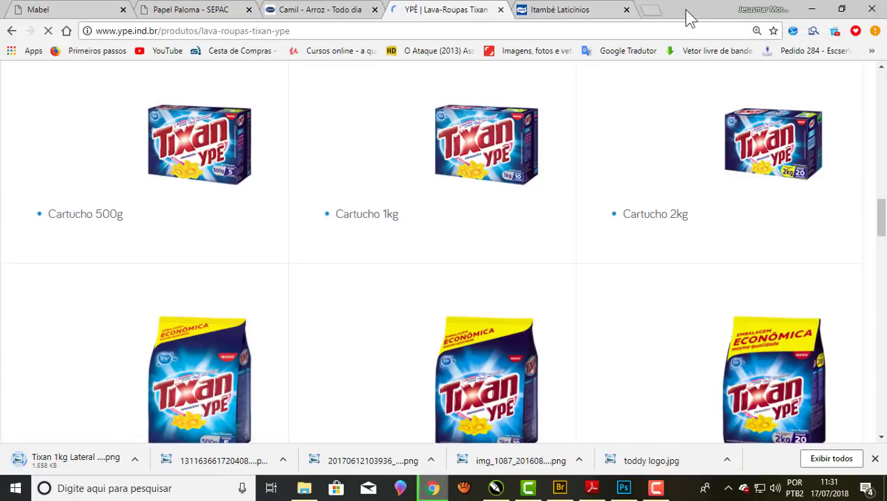
click(626, 10)
click(501, 10)
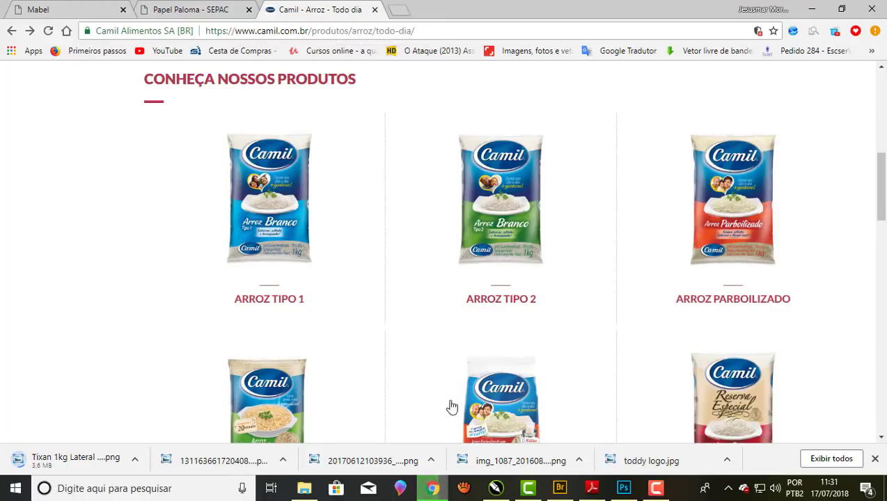
Open Camil's Arroz Tipo 1 product page
scroll(496, 375, down, 3)
scroll(496, 376, down, 3)
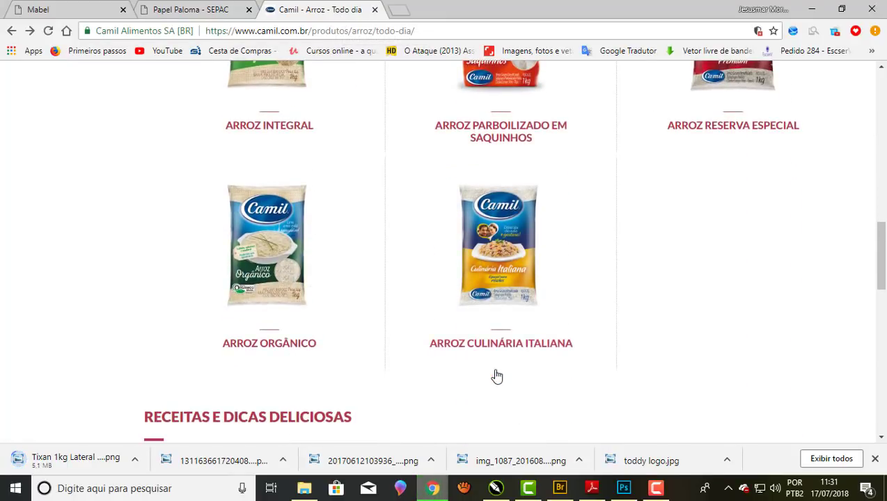
scroll(496, 376, up, 4)
scroll(496, 376, up, 2)
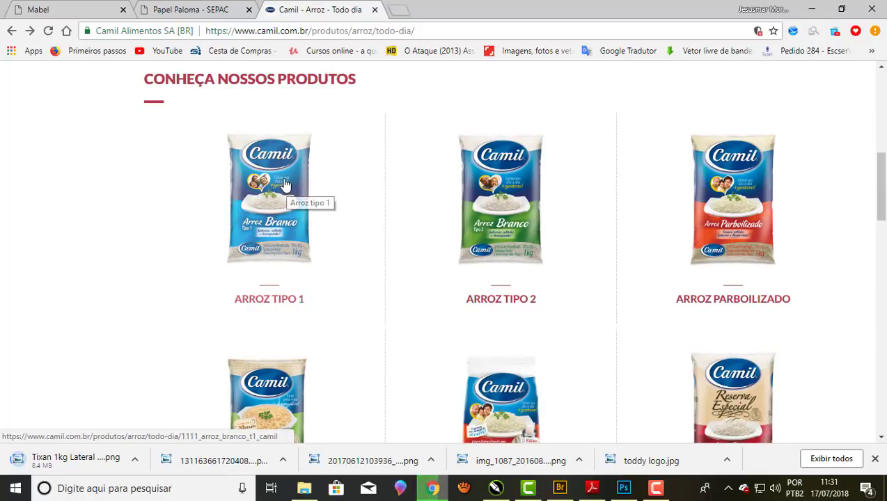
drag(285, 183, 285, 182)
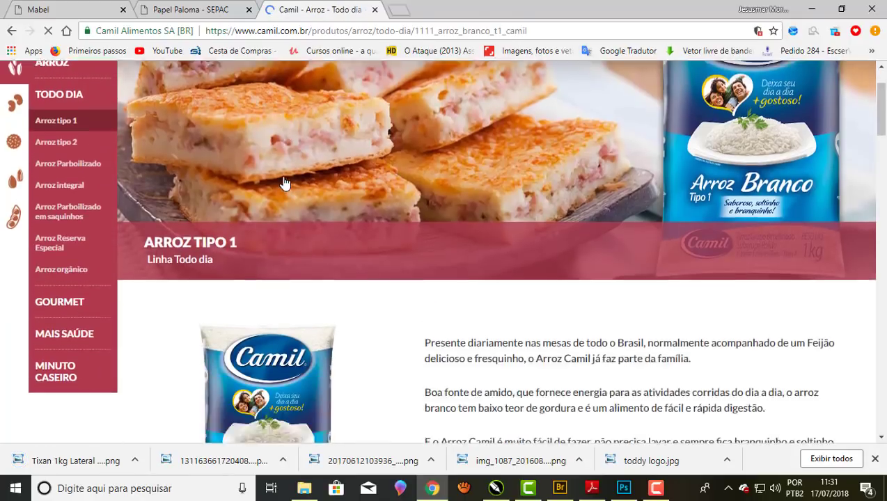
scroll(282, 182, down, 5)
Save the rice package image as Arroz_branco_Camil_T1_1kg JPEG into recortadas
right_click(276, 175)
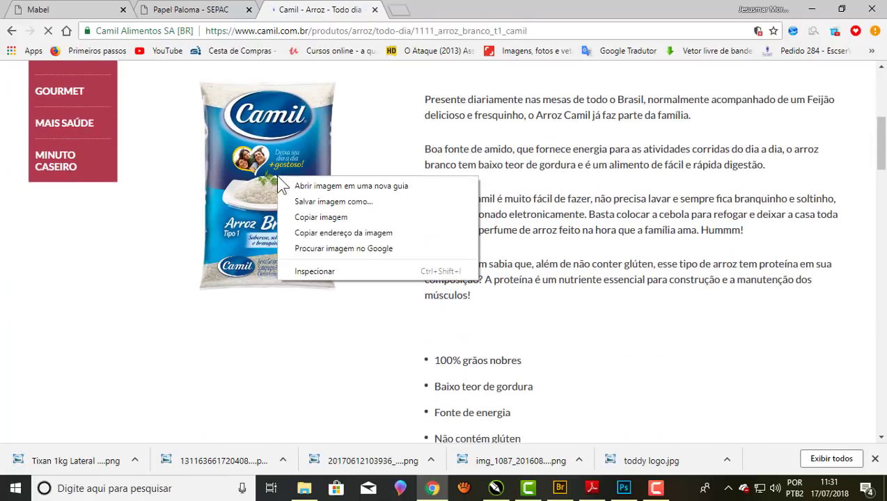
click(336, 200)
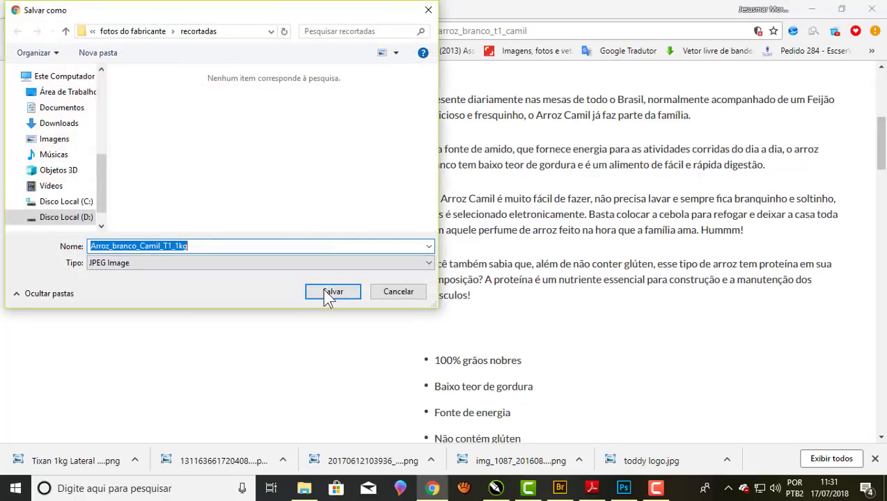
click(324, 291)
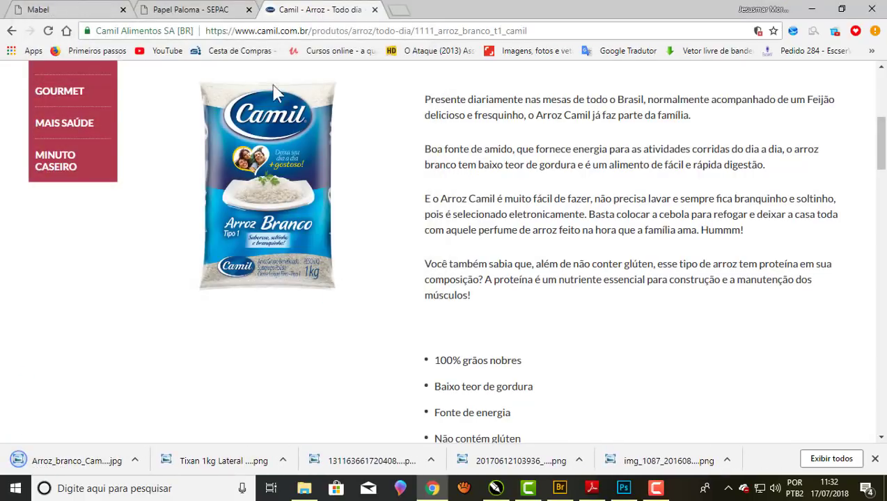
scroll(310, 328, up, 2)
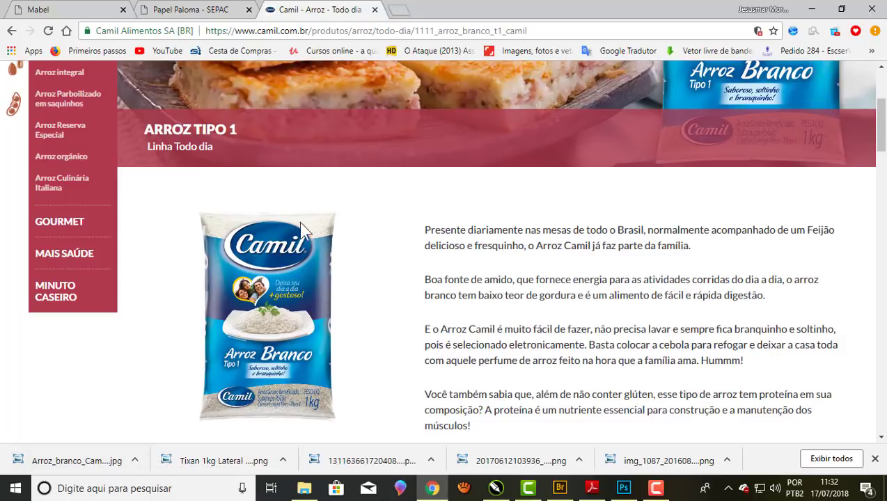
scroll(296, 226, down, 1)
scroll(291, 235, down, 1)
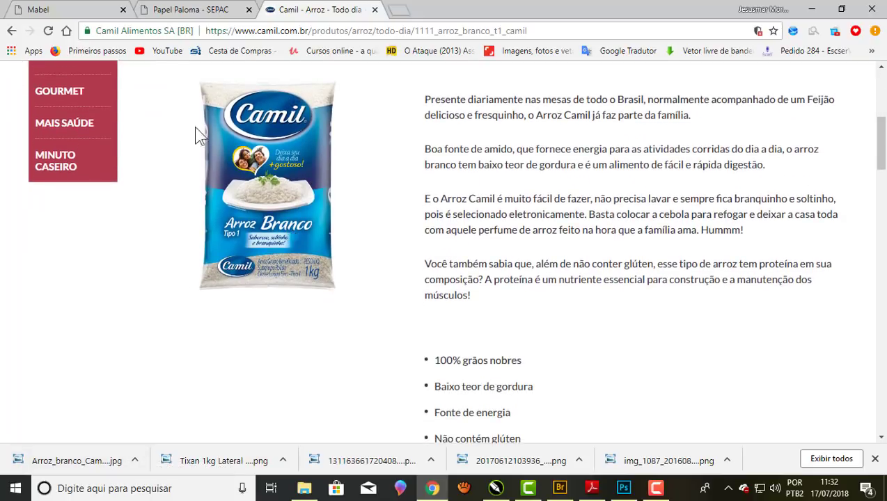
scroll(256, 278, up, 2)
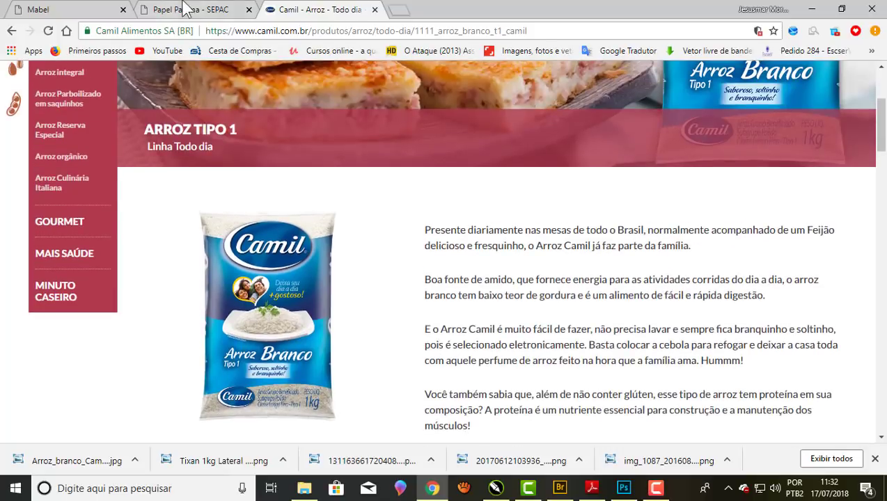
Close the Camil rice tab and scroll through the SEPAC page
click(374, 10)
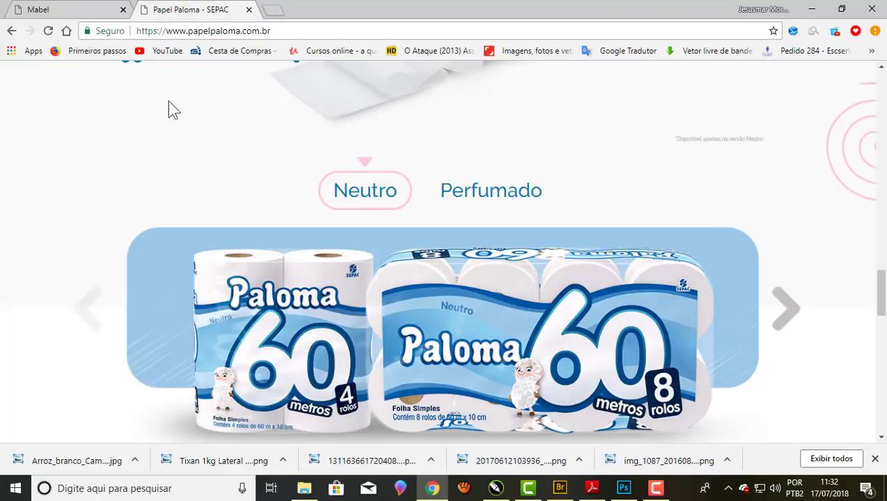
scroll(199, 125, down, 3)
scroll(201, 124, up, 1)
scroll(201, 131, up, 2)
scroll(426, 143, up, 4)
scroll(426, 144, up, 2)
scroll(421, 149, down, 4)
scroll(421, 146, down, 2)
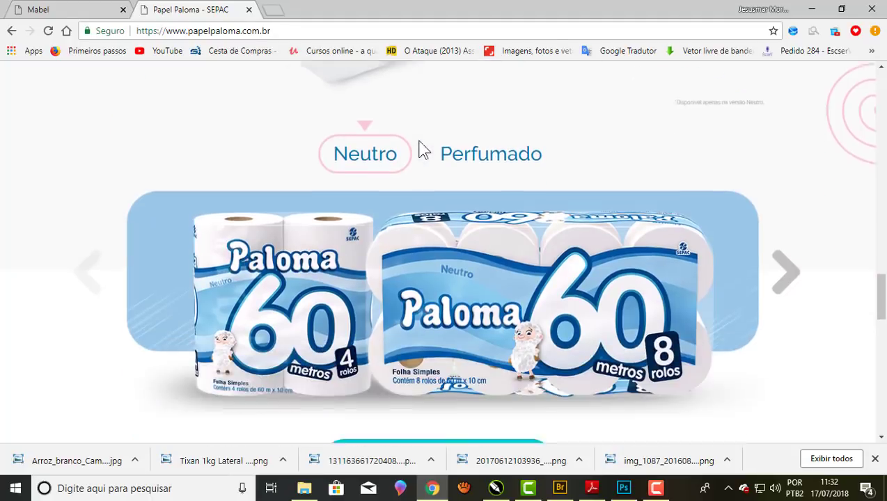
scroll(420, 149, down, 2)
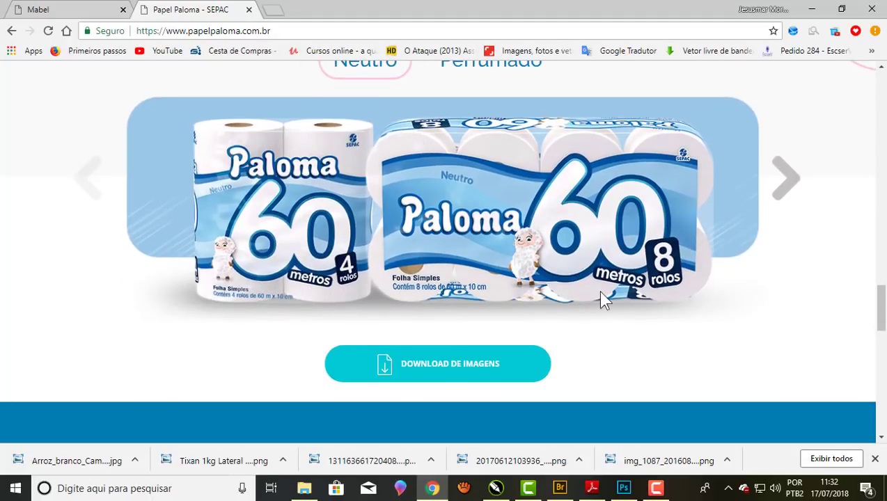
Open SEPAC's image download page and browse its product files
click(451, 368)
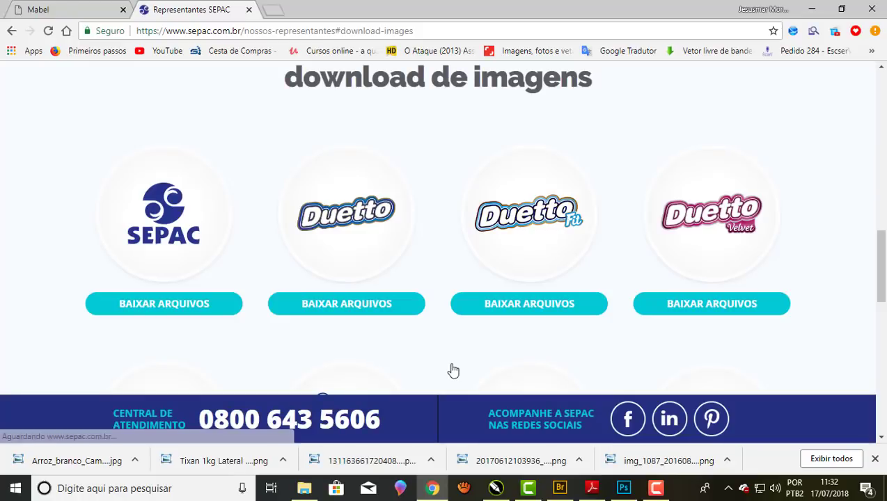
scroll(453, 371, down, 1)
scroll(453, 372, down, 4)
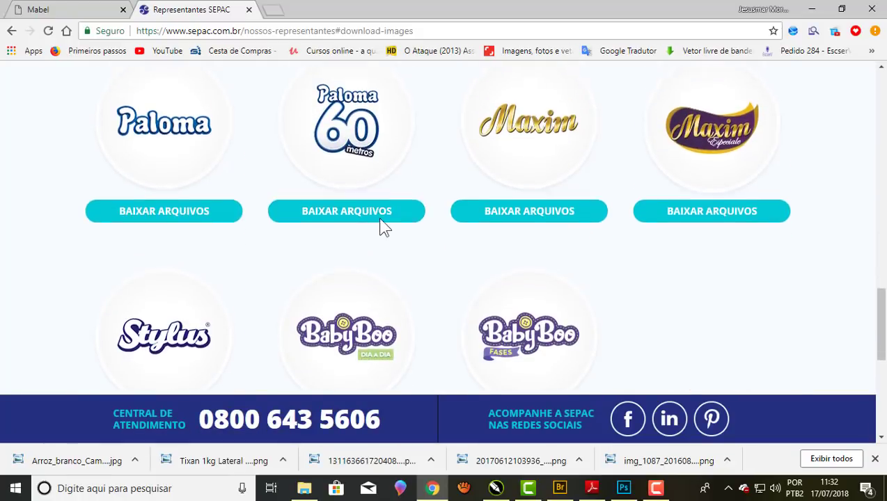
scroll(382, 221, up, 3)
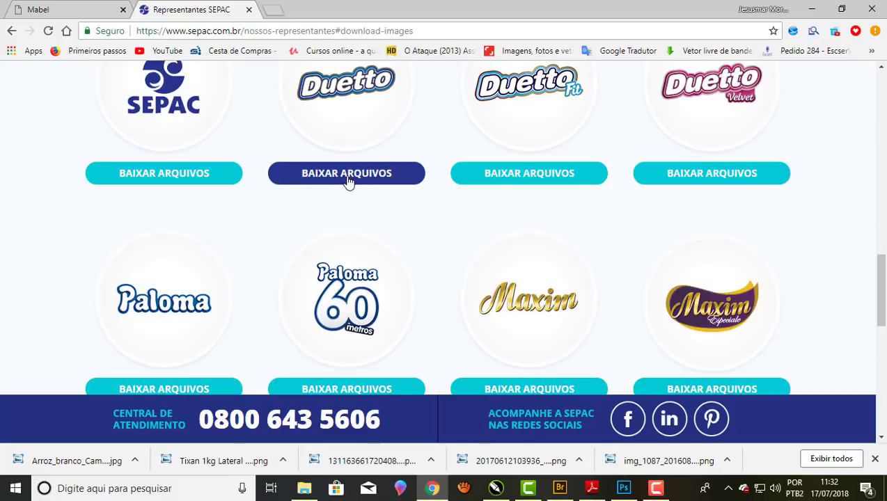
scroll(348, 183, down, 1)
scroll(349, 184, up, 3)
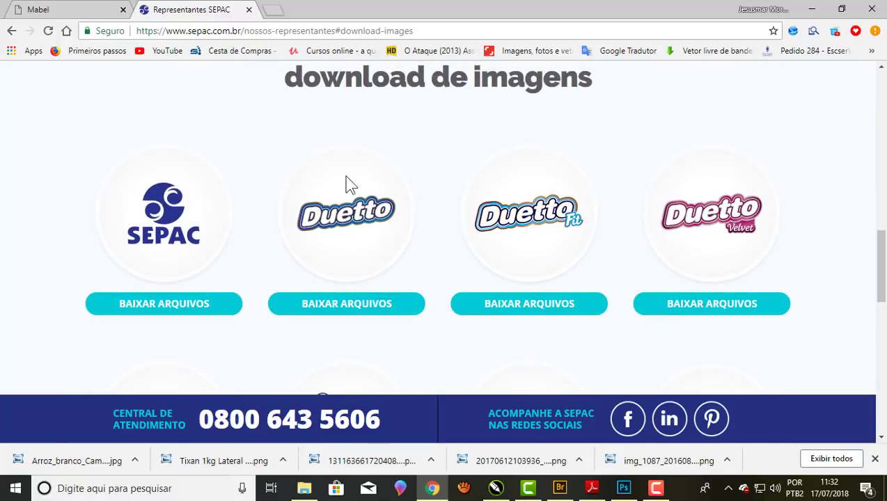
scroll(350, 184, up, 1)
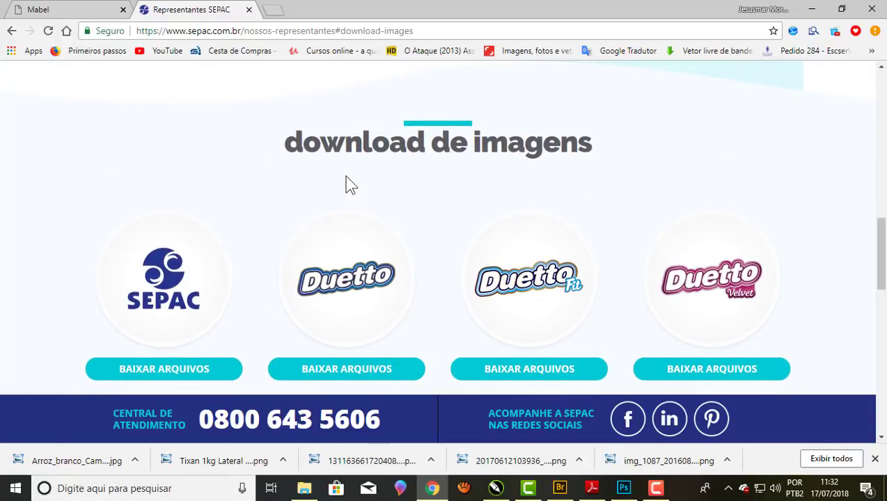
scroll(350, 184, down, 4)
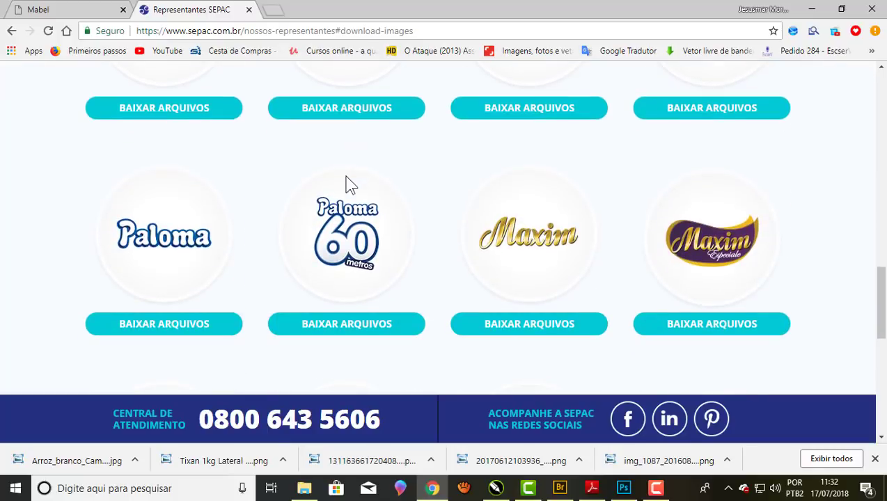
Download the Paloma 16 rolos Neutro 60 m ZIP to recortadas, then return to Mabel
click(357, 327)
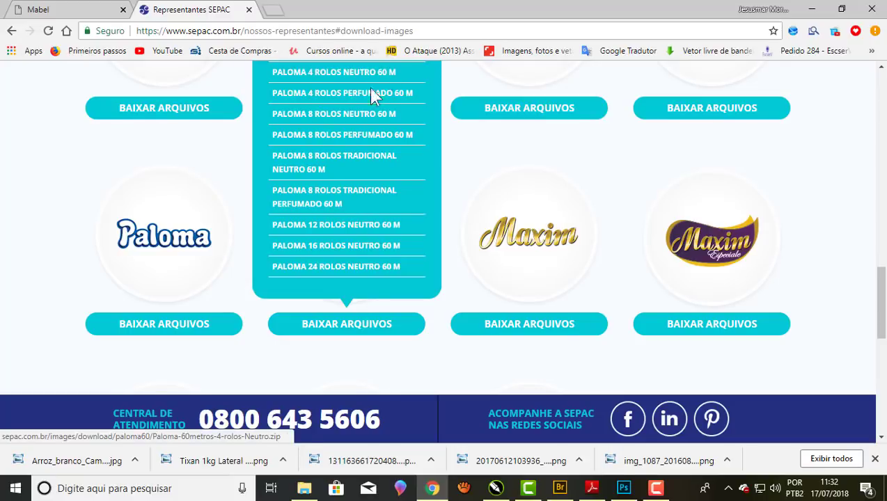
click(353, 248)
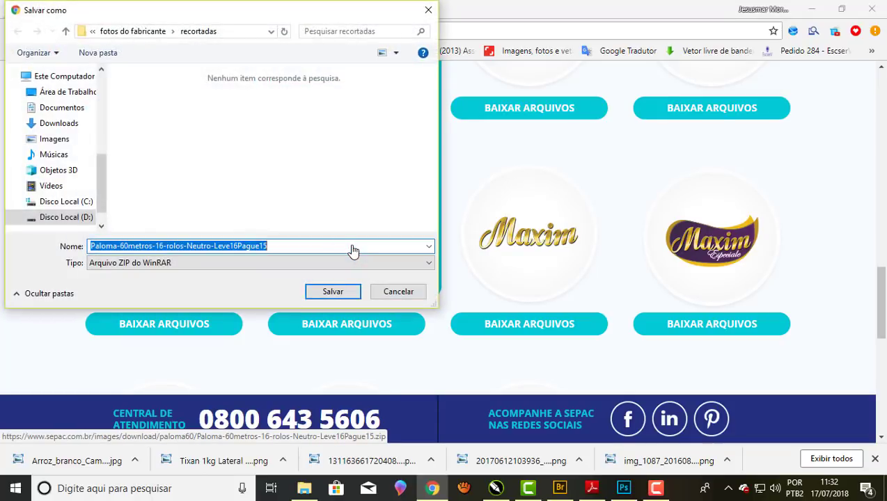
click(336, 295)
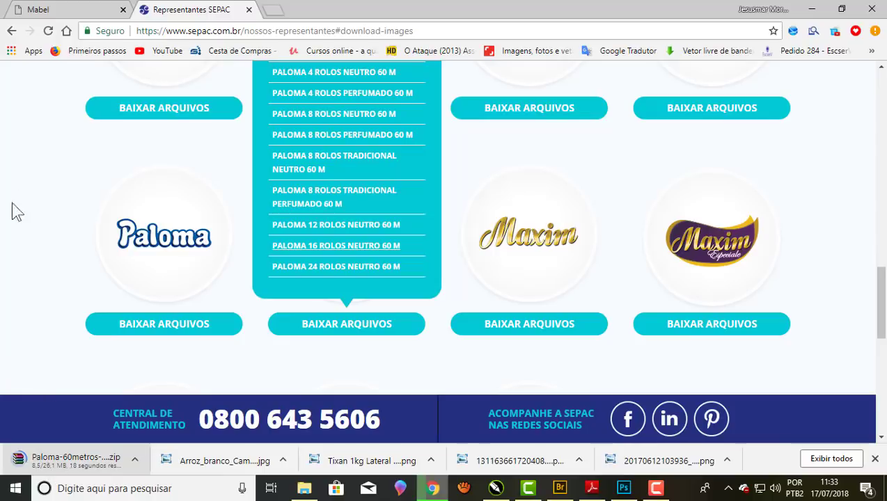
click(55, 11)
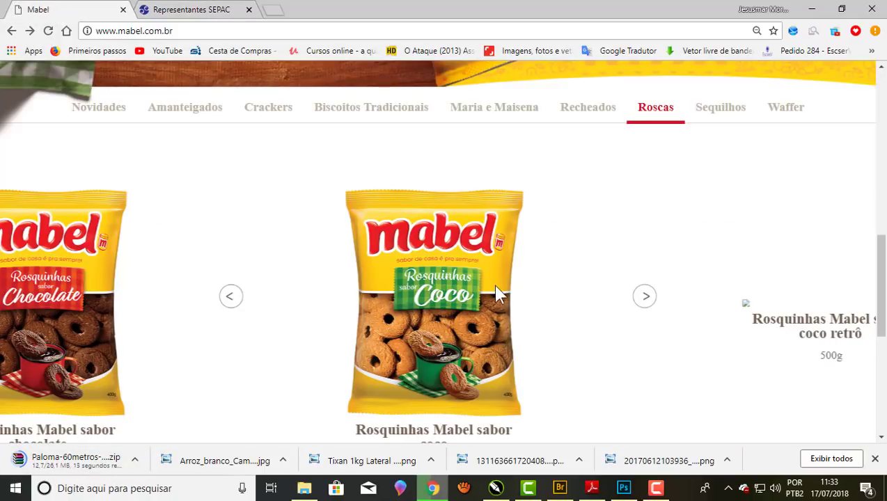
Browse the Roscas carousel past the nata flavour until the coco bag is centred
scroll(498, 293, down, 2)
scroll(449, 118, up, 1)
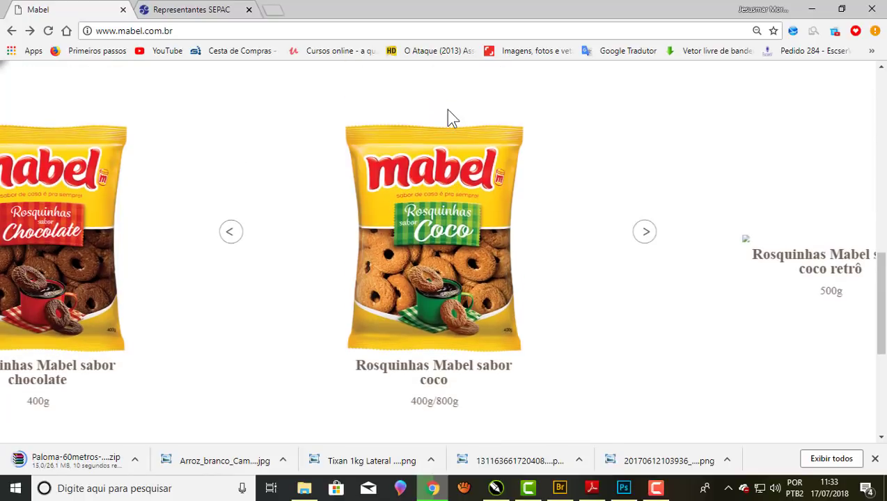
drag(64, 238, 623, 228)
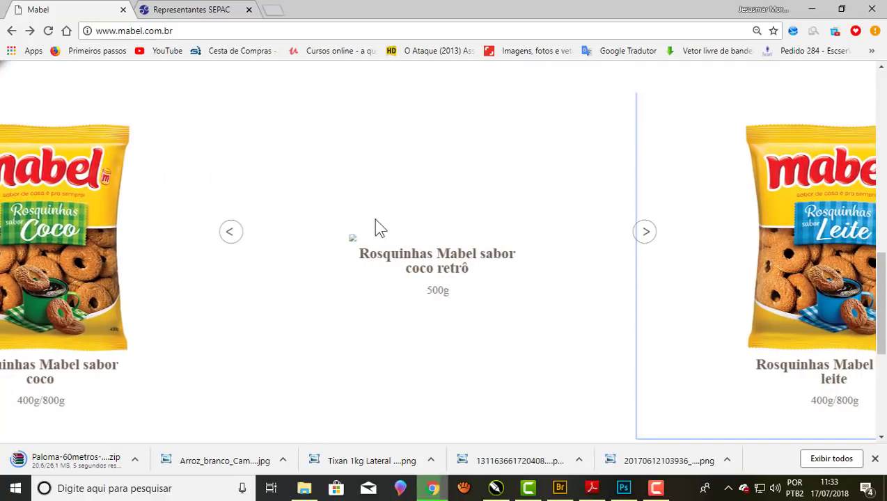
mouse_move(821, 261)
mouse_down()
mouse_move(560, 247)
mouse_move(812, 254)
mouse_up()
drag(404, 238, 528, 240)
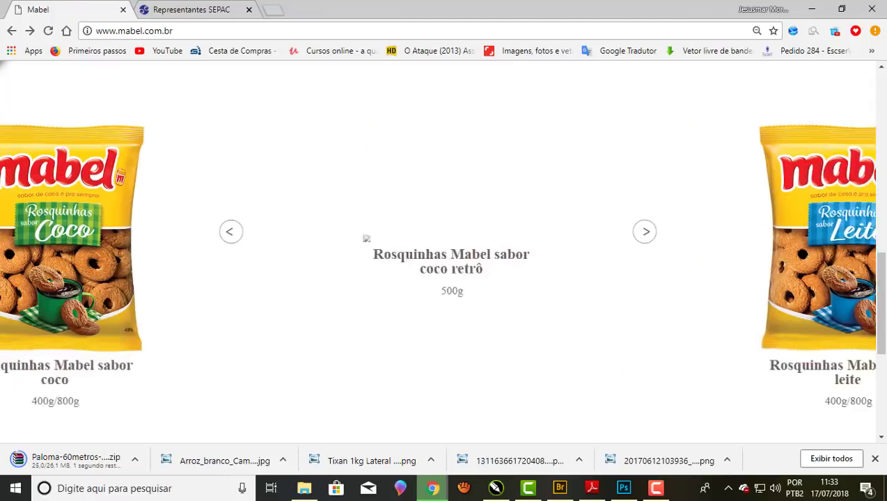
drag(390, 244, 538, 245)
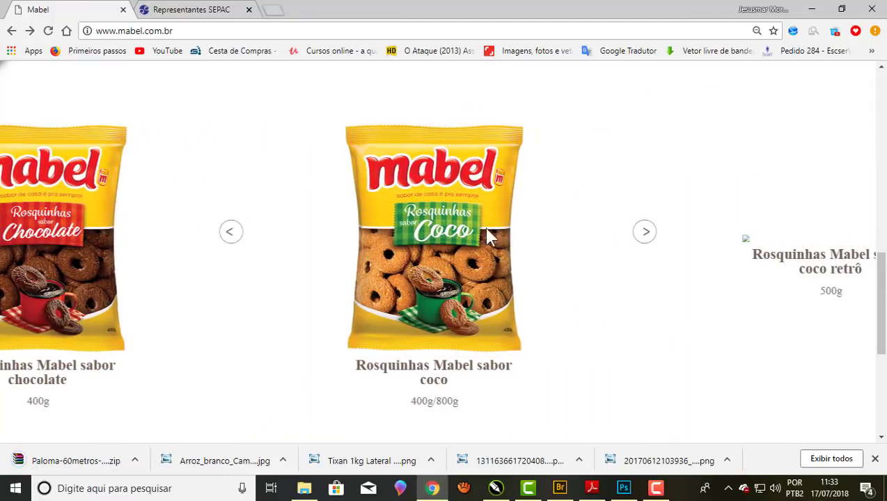
drag(382, 234, 461, 235)
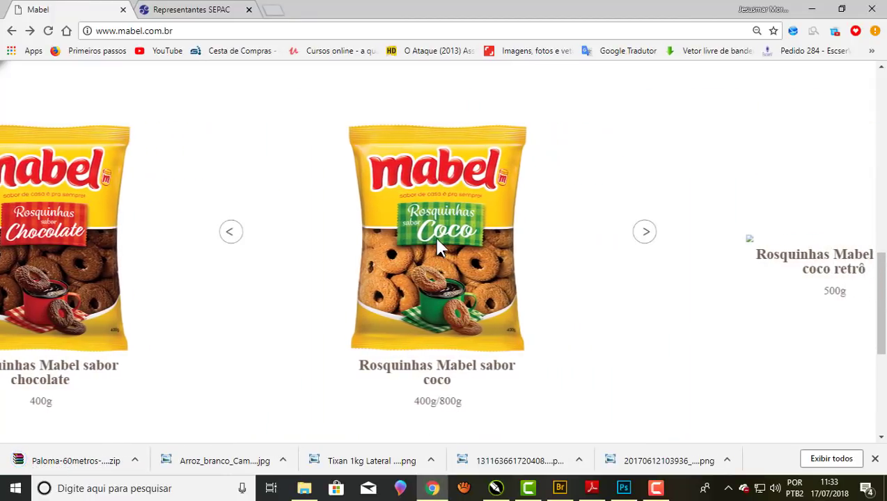
scroll(433, 230, down, 1)
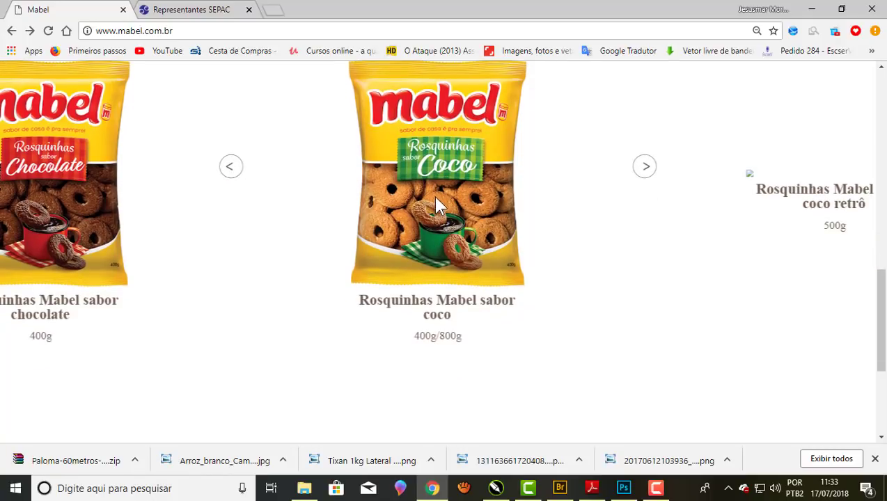
Save the coco Rosquinhas bag picture as Rosca_Coco_400g….png
right_click(369, 165)
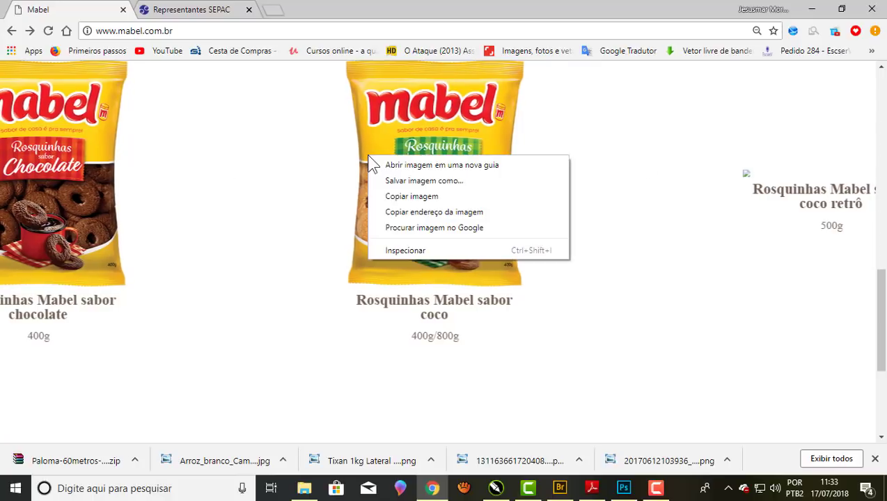
click(437, 185)
click(322, 291)
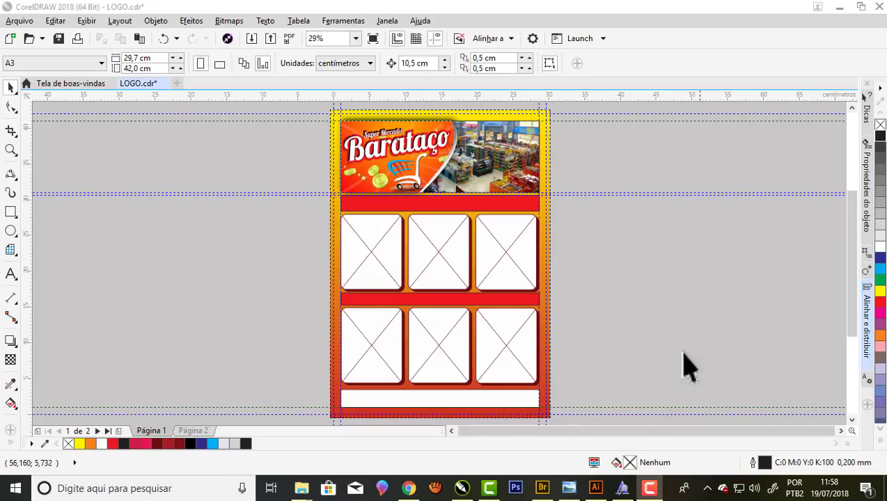
Fit page 1 of the flyer in the window and check it in Full-Screen Preview
scroll(689, 366, up, 2)
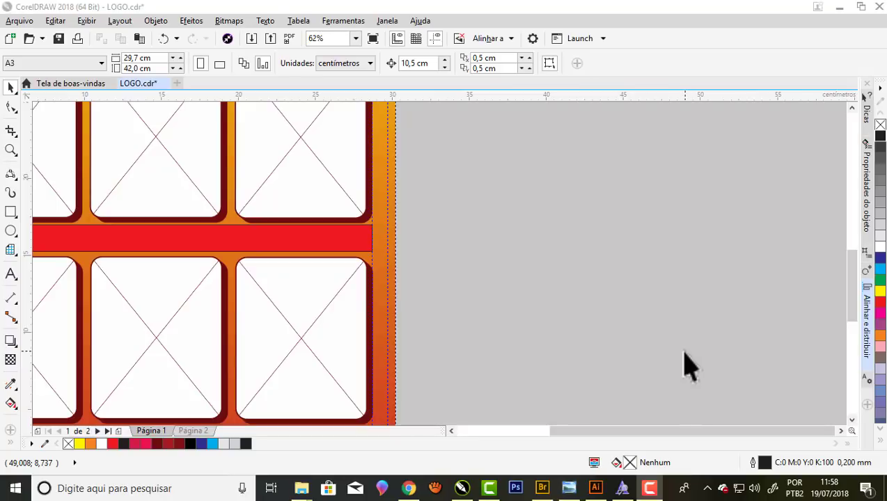
scroll(689, 366, down, 2)
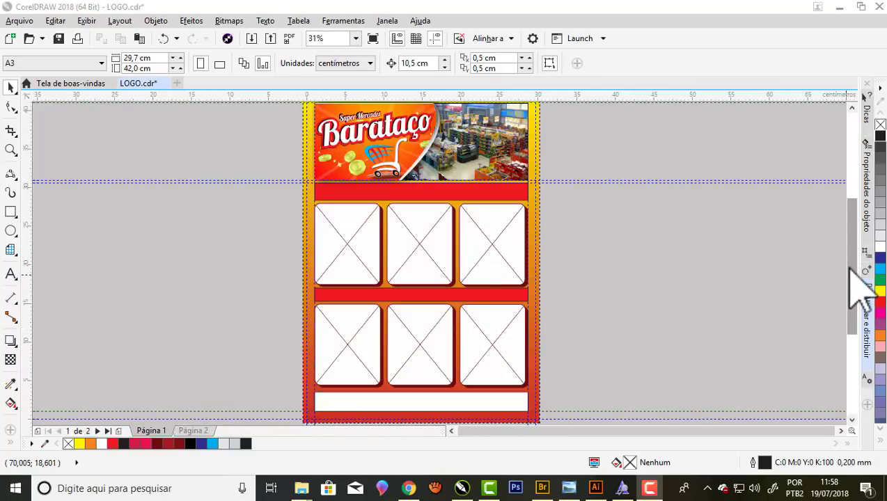
scroll(850, 268, up, 2)
scroll(587, 215, down, 2)
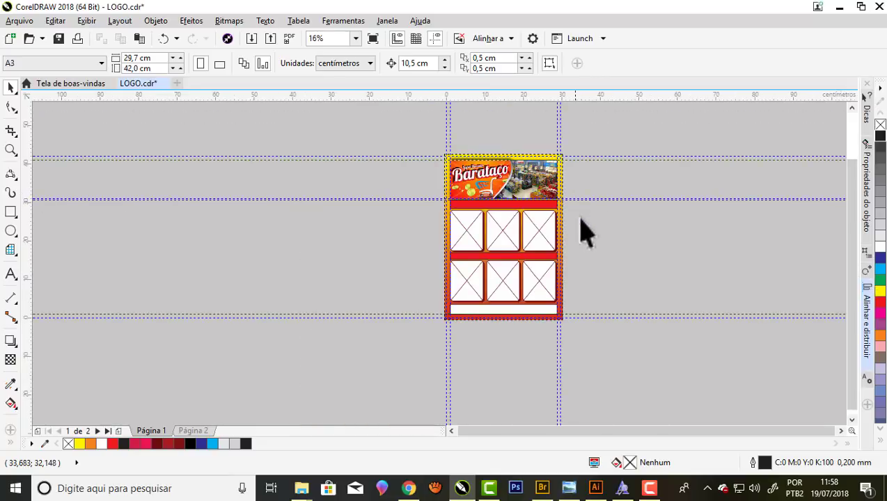
scroll(609, 271, up, 2)
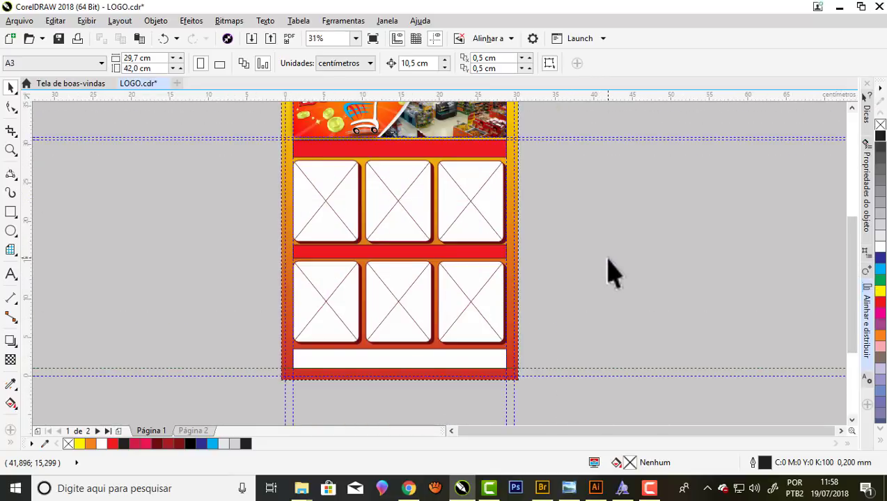
key(shift+F4)
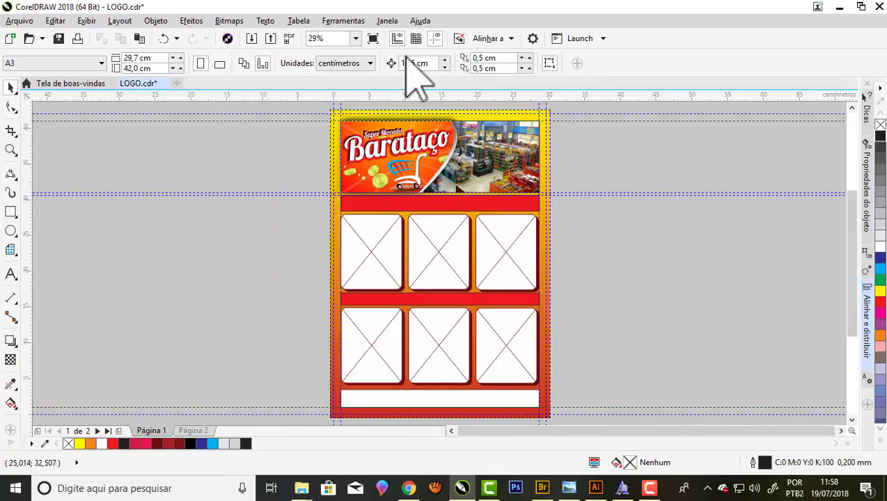
click(372, 38)
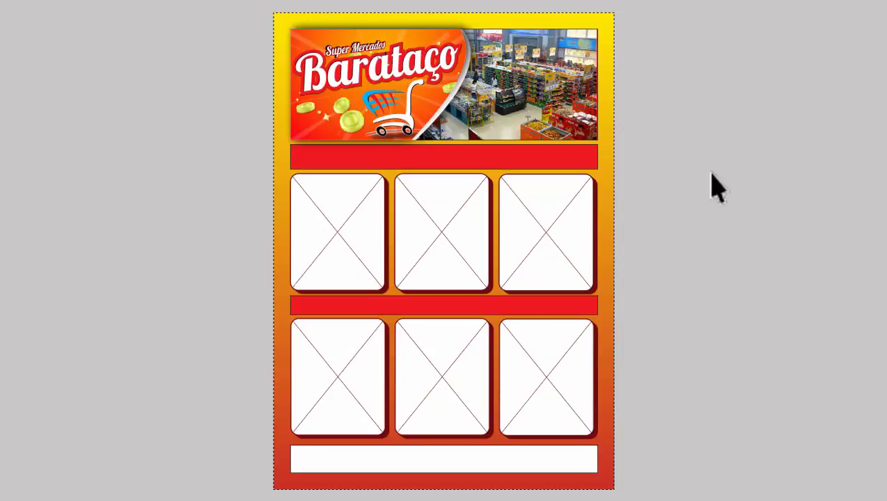
click(639, 96)
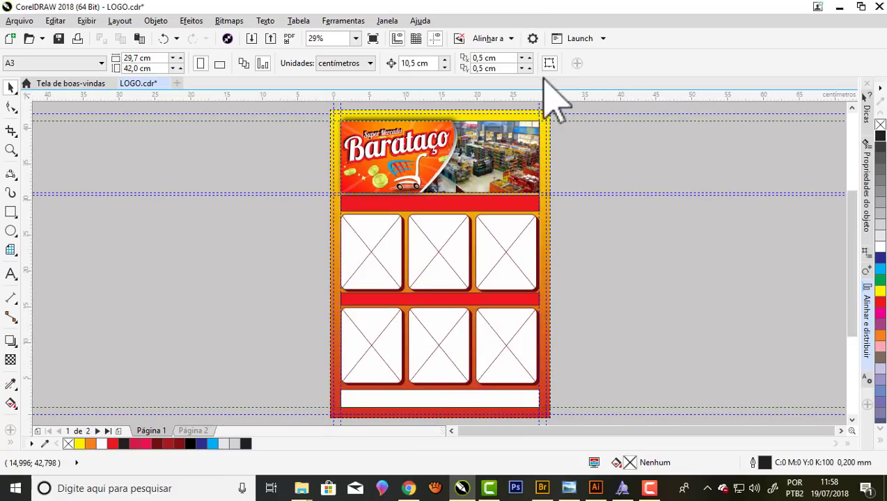
Zoom into the Barataço banner, then move to page 2 with its produce header
scroll(533, 114, up, 2)
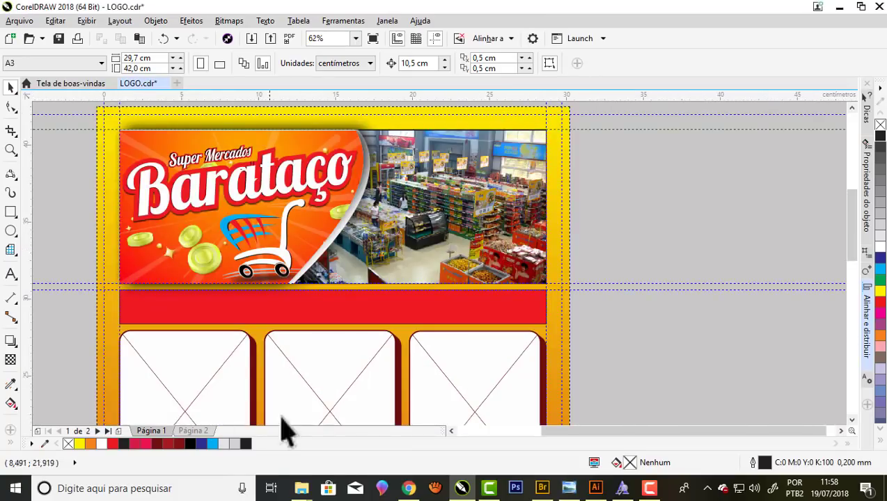
drag(557, 432, 518, 432)
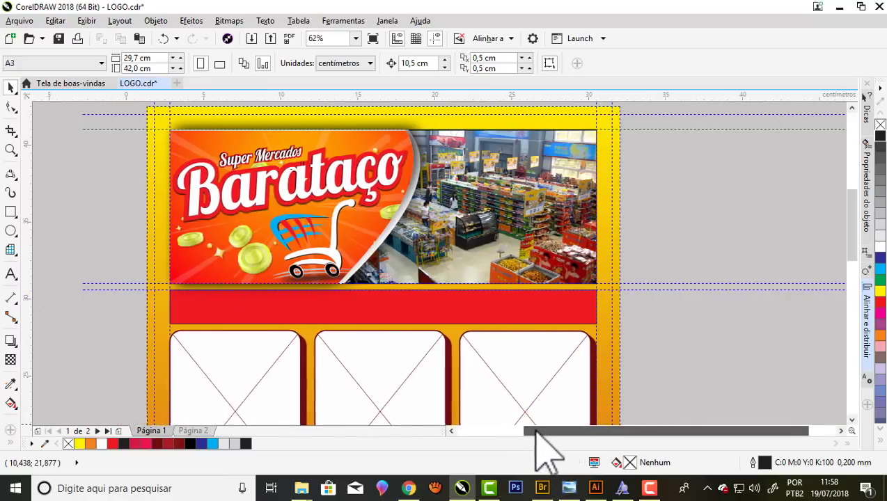
scroll(445, 170, up, 2)
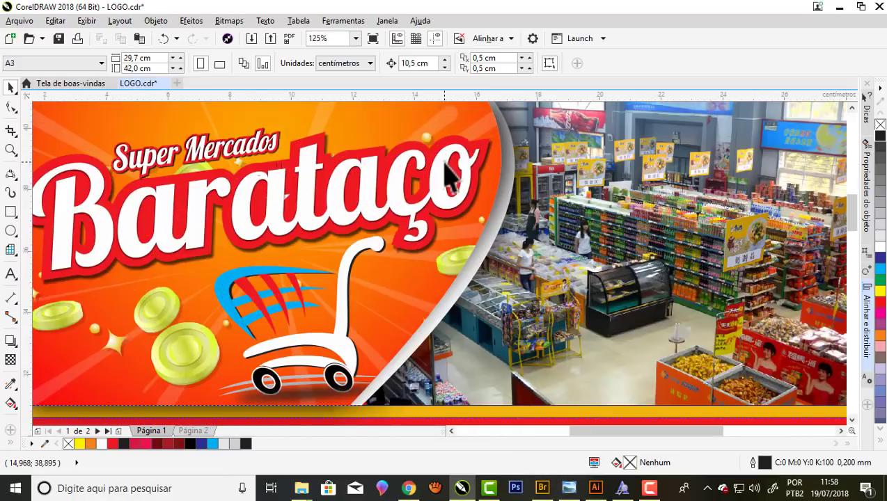
scroll(445, 170, down, 2)
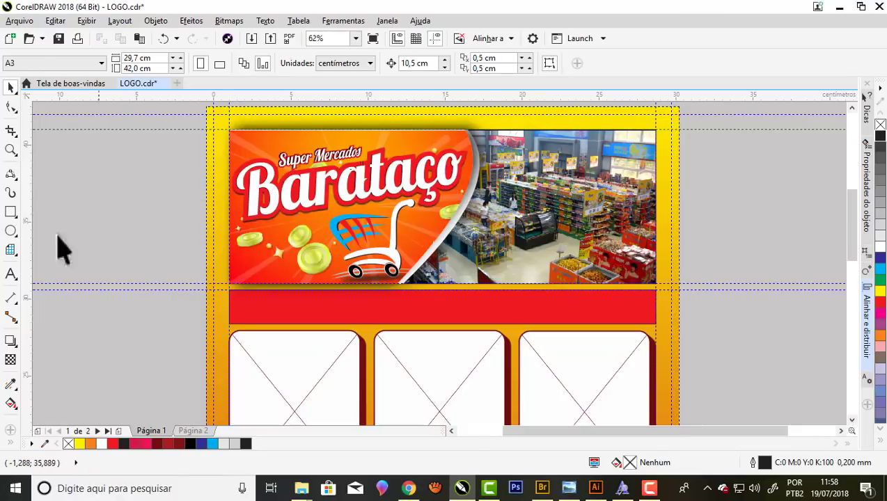
click(11, 150)
mouse_move(168, 112)
mouse_down()
mouse_move(411, 237)
mouse_move(724, 336)
mouse_up()
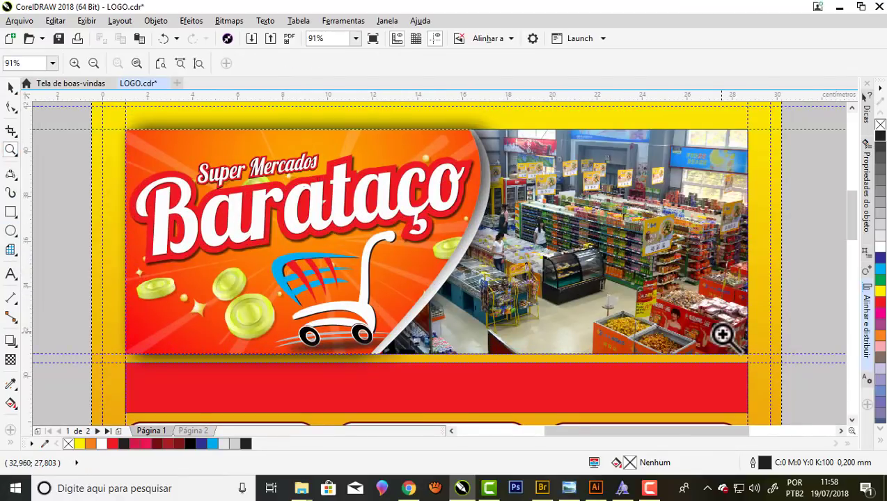
scroll(472, 162, down, 4)
scroll(481, 165, down, 2)
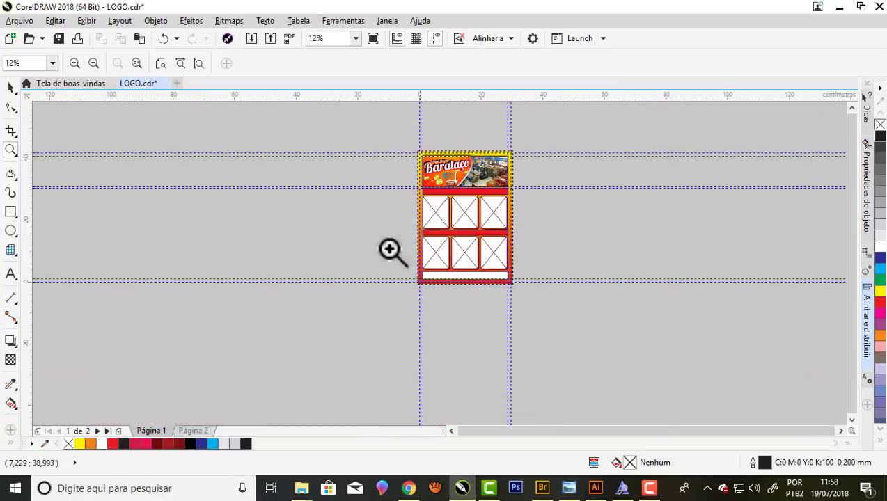
click(195, 431)
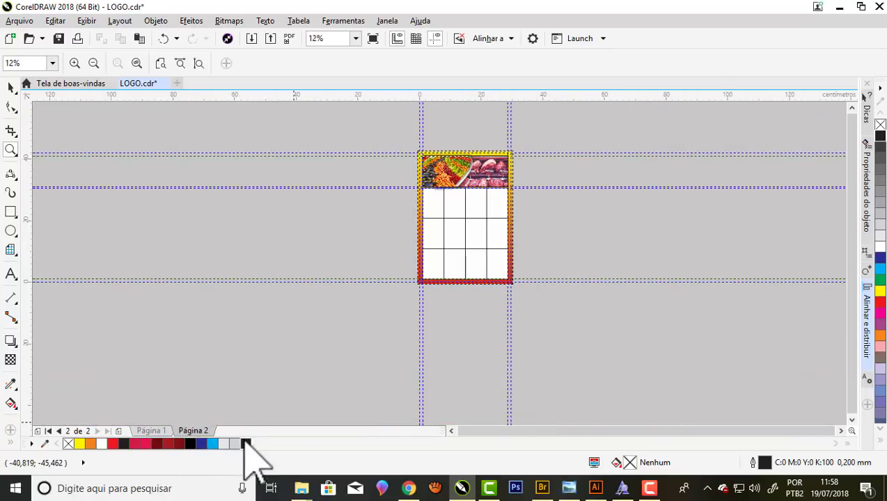
Zoom out on LOGO.cdr, select the Pick tool and show the Welcome Screen's recent files
scroll(495, 174, up, 4)
scroll(453, 150, down, 2)
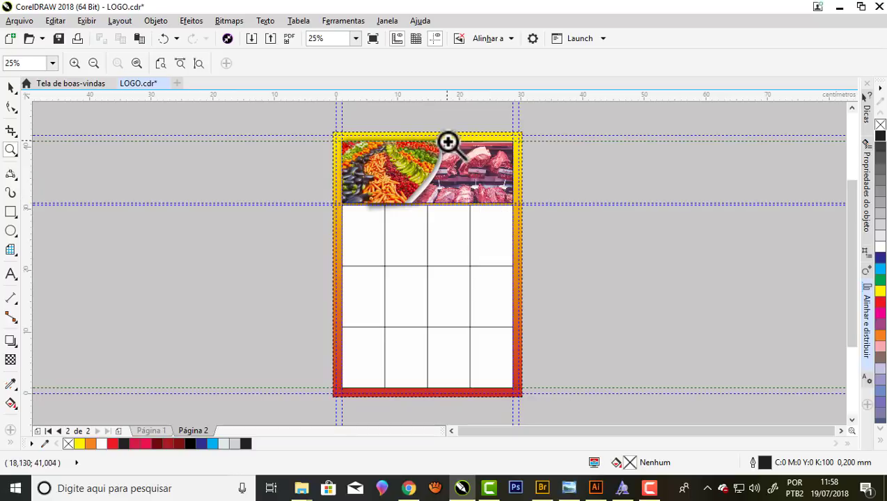
scroll(447, 142, up, 2)
scroll(433, 144, up, 2)
scroll(433, 143, down, 2)
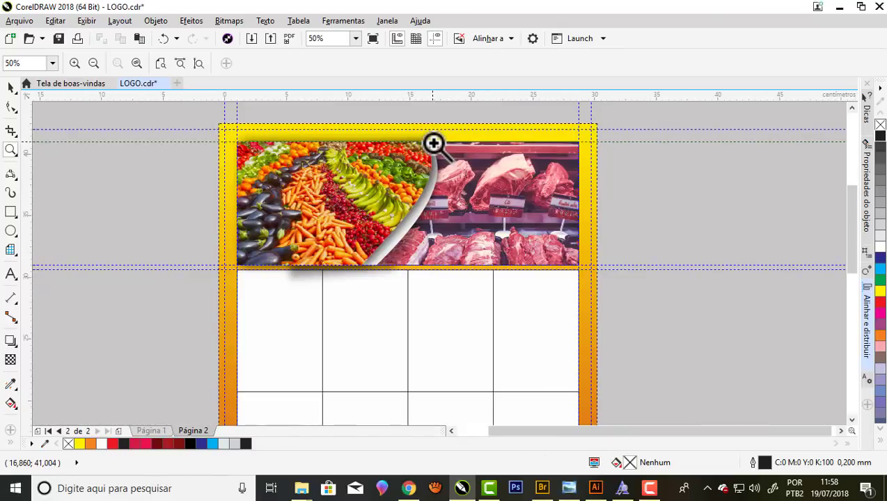
scroll(433, 144, down, 2)
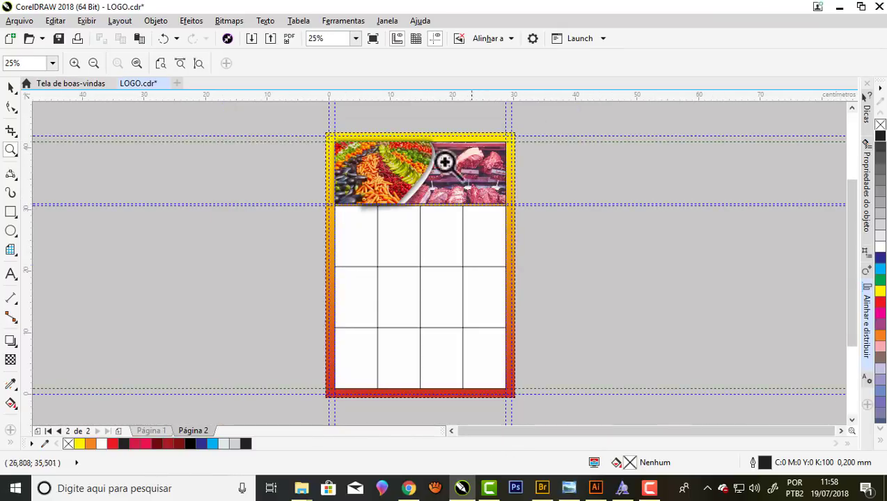
scroll(404, 154, up, 2)
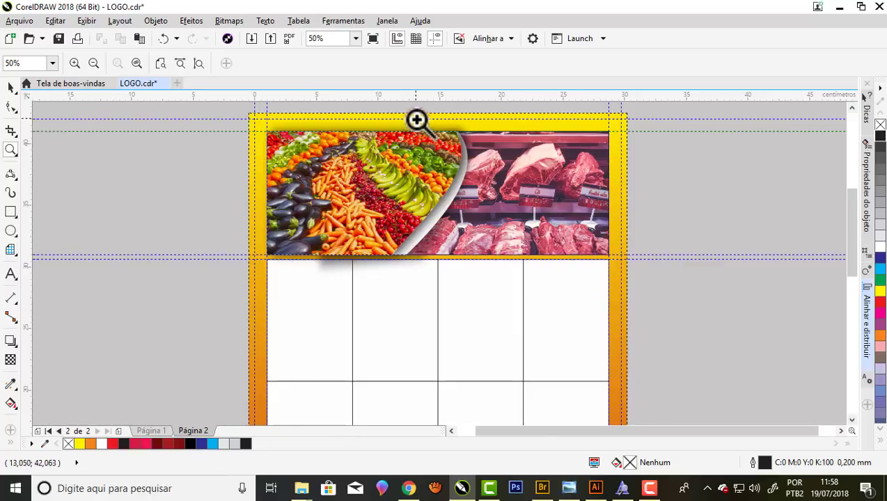
scroll(416, 120, up, 2)
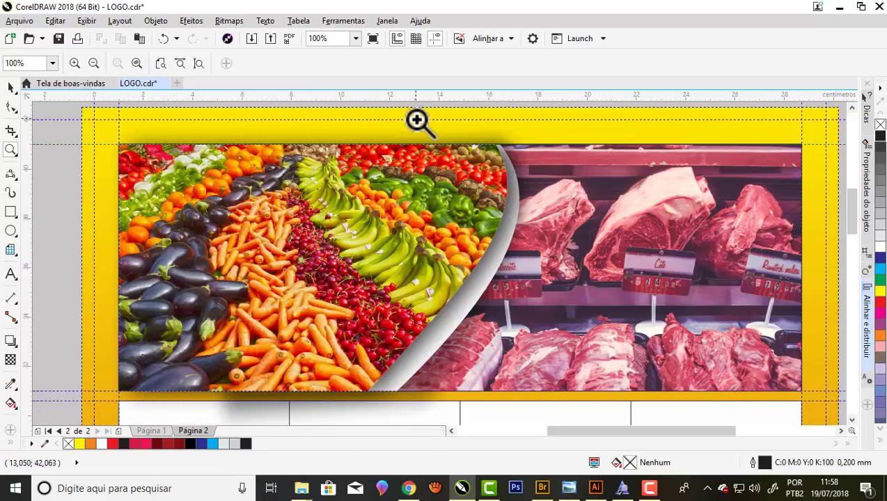
scroll(416, 121, down, 2)
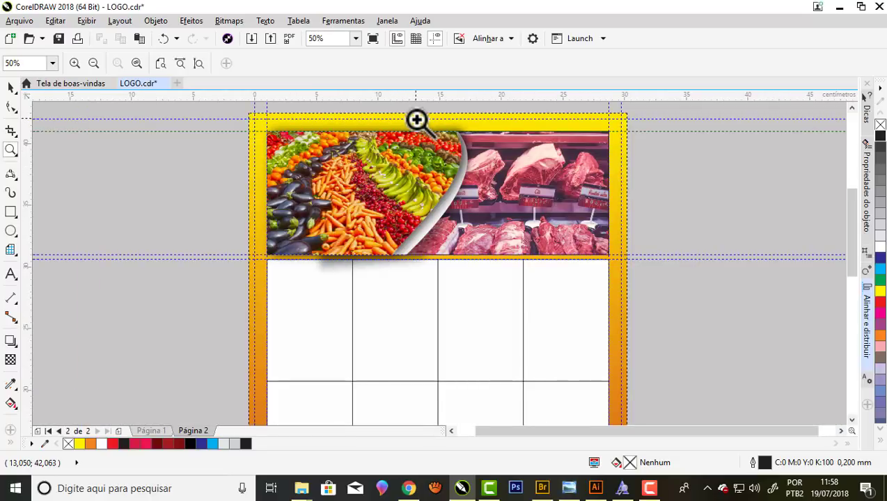
scroll(431, 108, up, 2)
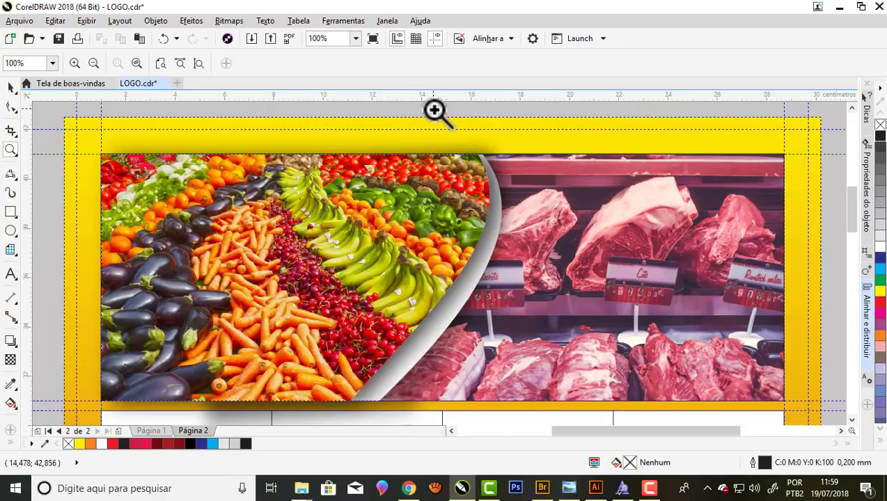
drag(654, 431, 665, 431)
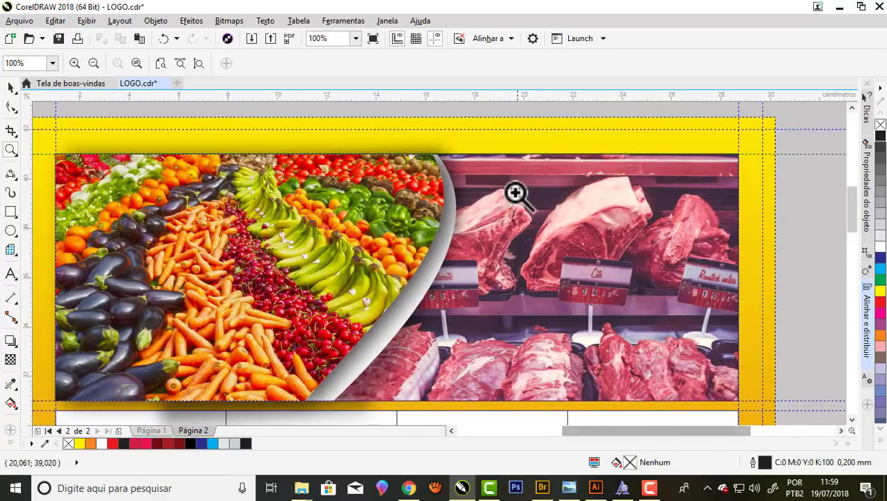
scroll(515, 194, down, 2)
scroll(507, 188, down, 2)
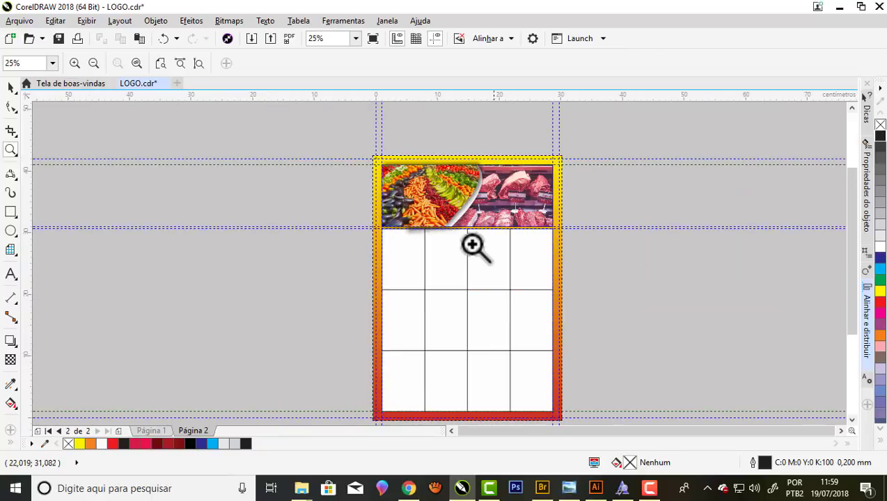
click(10, 87)
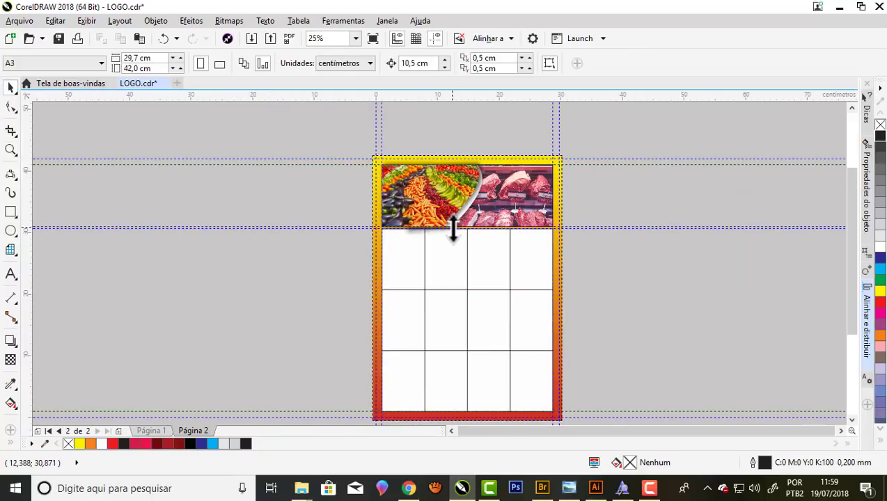
click(49, 84)
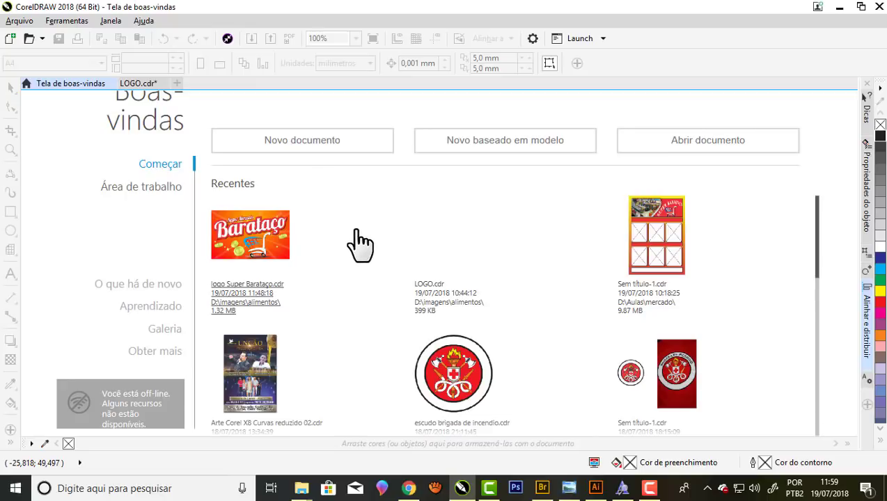
Create a new blank A3 document, 297 × 420 mm in CMYK
click(318, 154)
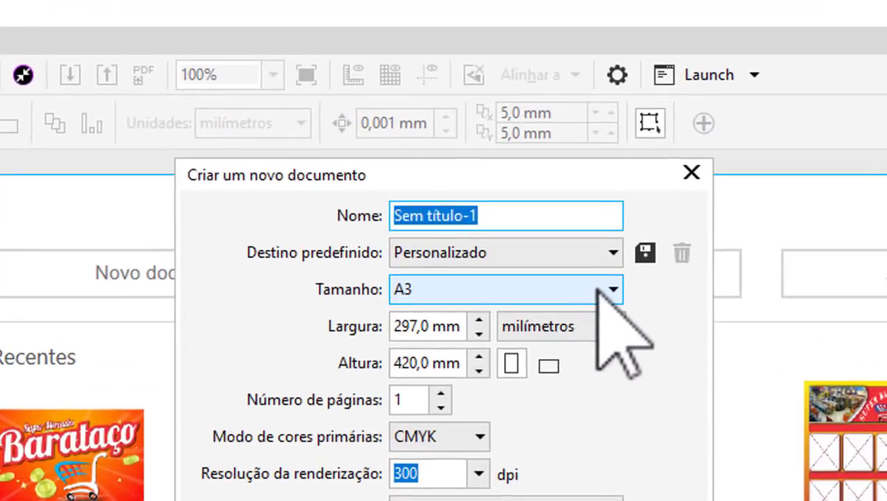
click(524, 148)
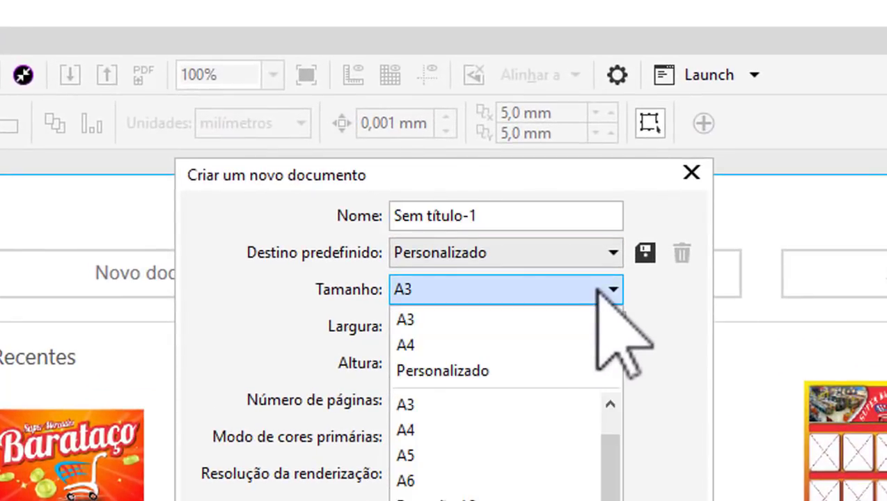
click(483, 322)
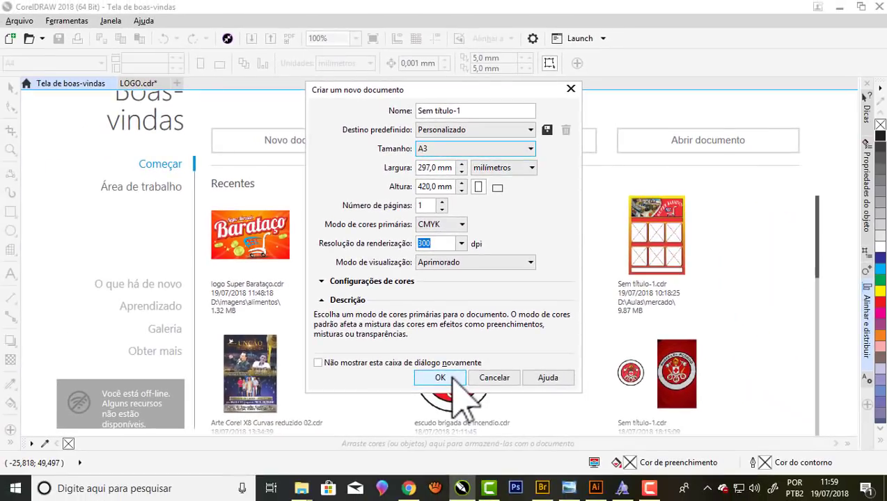
click(456, 393)
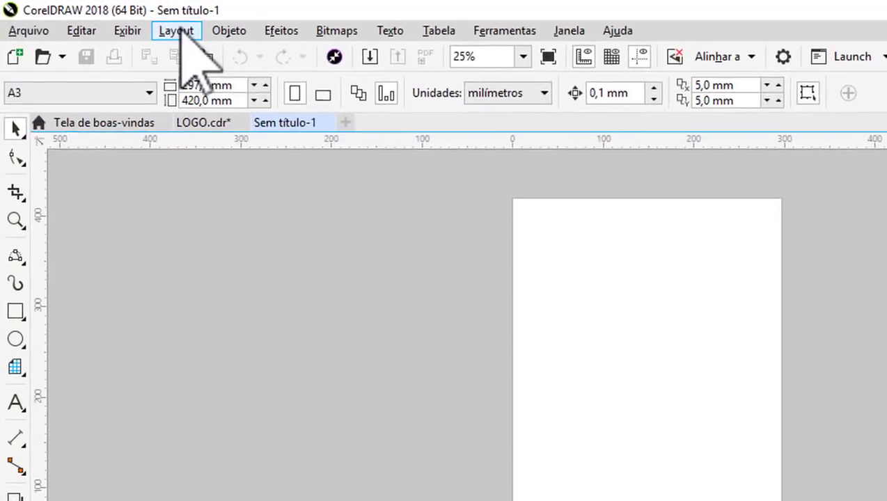
In Page Setup, show a 5.0 mm bleed and apply the one-centimetre margin guideline preset
click(177, 31)
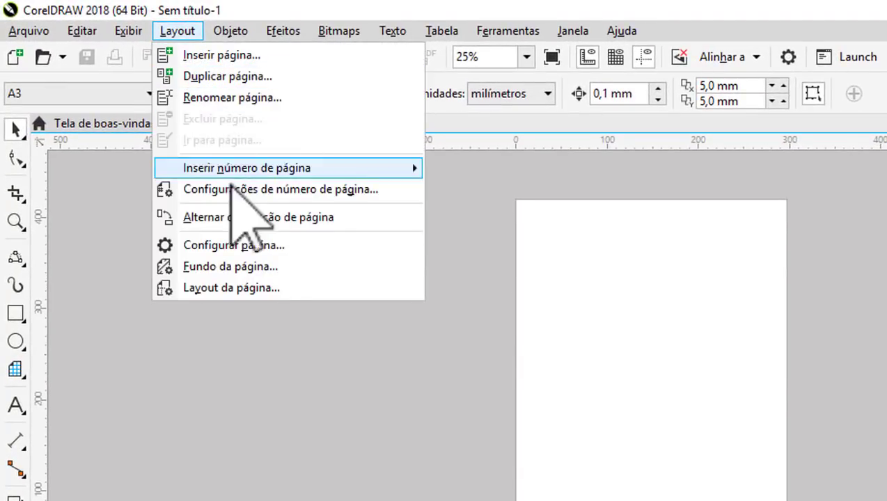
click(258, 247)
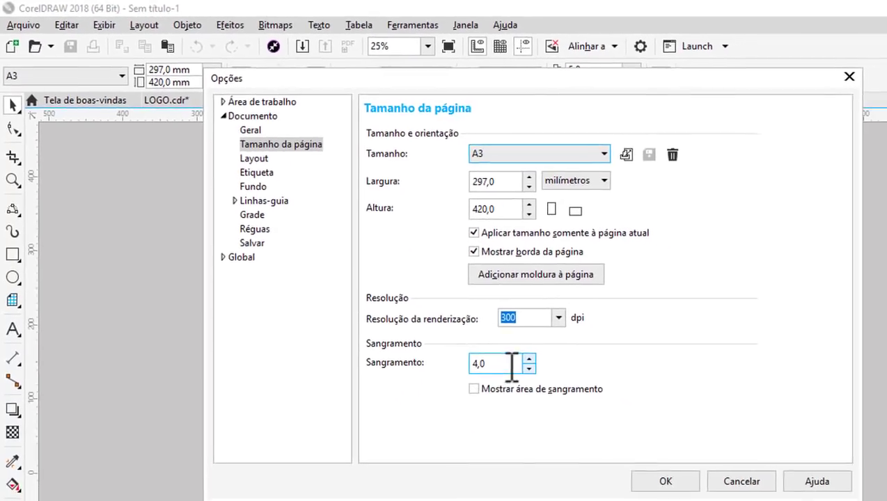
drag(512, 365, 468, 365)
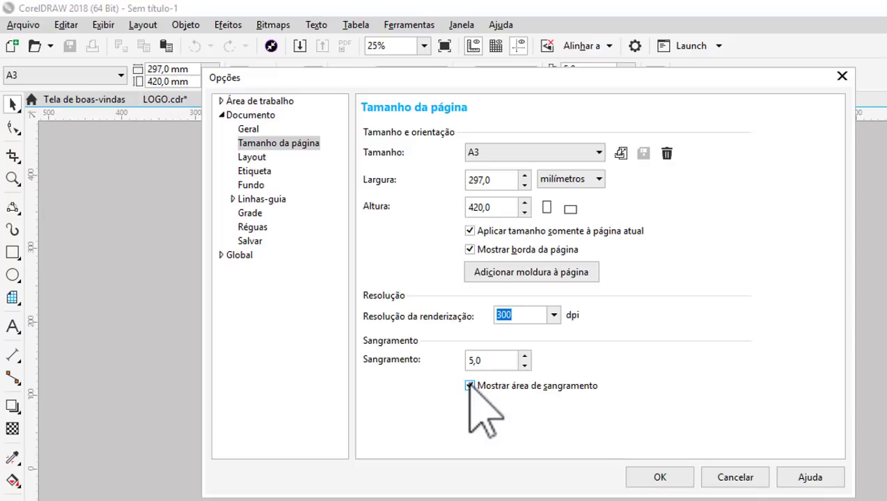
click(233, 199)
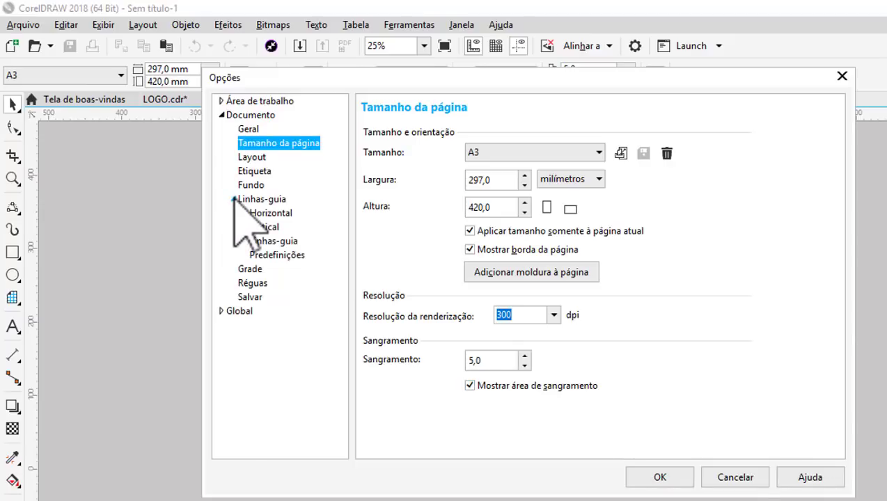
click(277, 255)
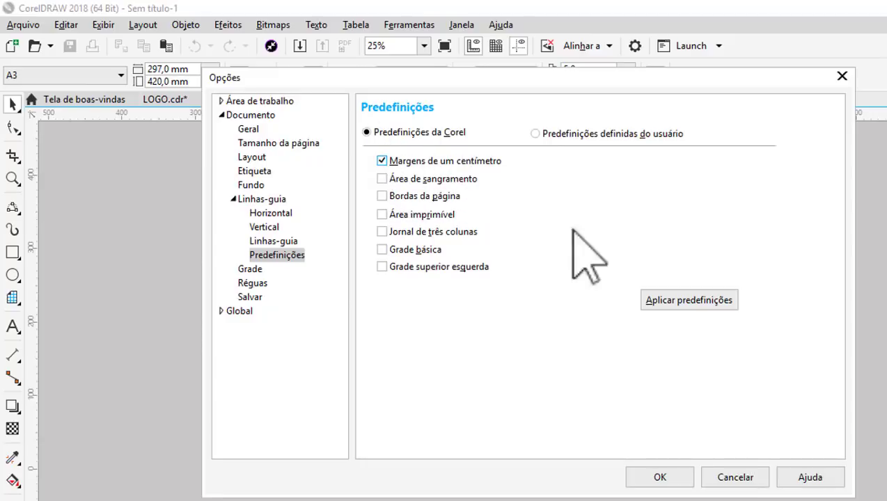
click(692, 304)
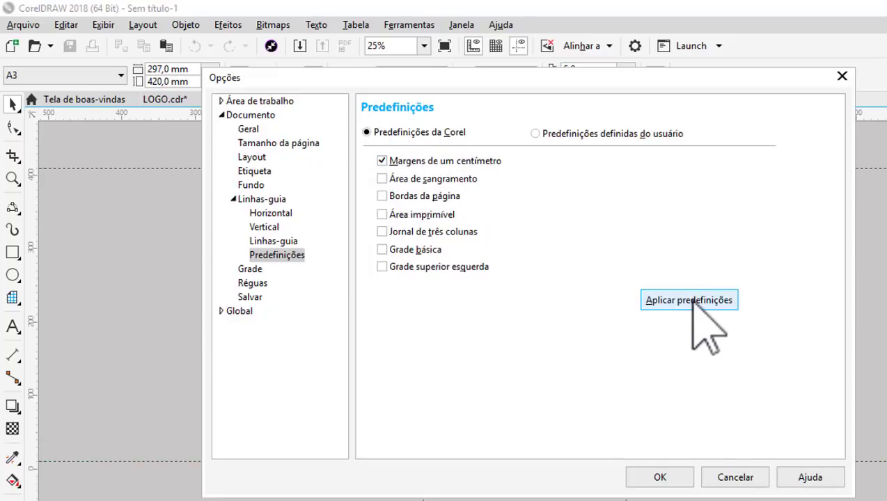
click(660, 478)
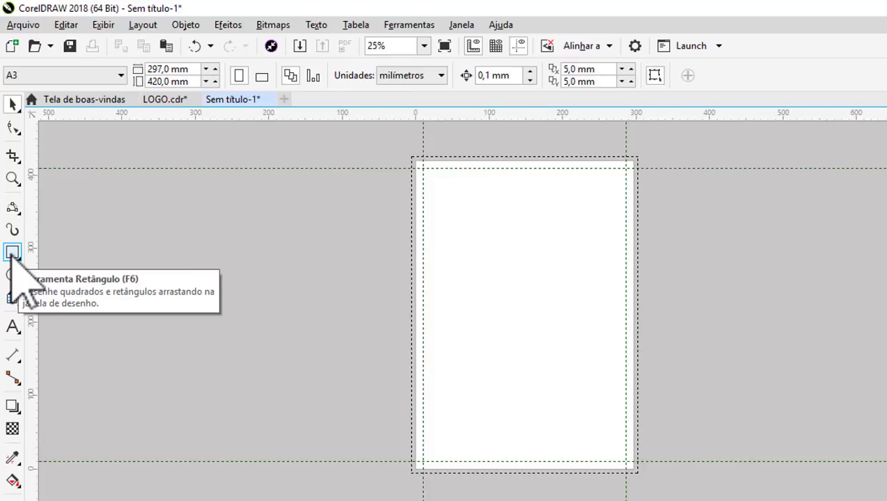
Create a page-sized rectangle and fill it yellow
double_click(12, 252)
scroll(361, 264, up, 2)
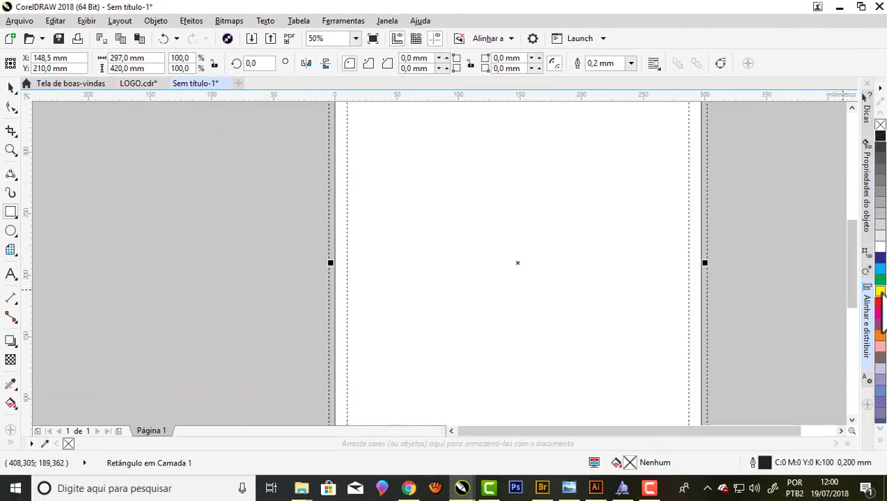
click(880, 292)
Add a vertical guideline on the yellow rectangle's left edge
scroll(353, 267, up, 1)
scroll(327, 258, up, 1)
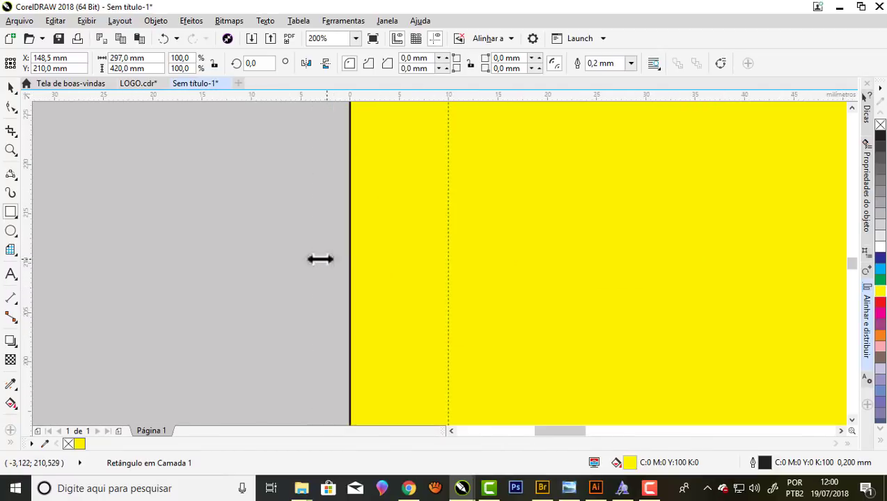
scroll(321, 258, up, 1)
scroll(344, 263, up, 2)
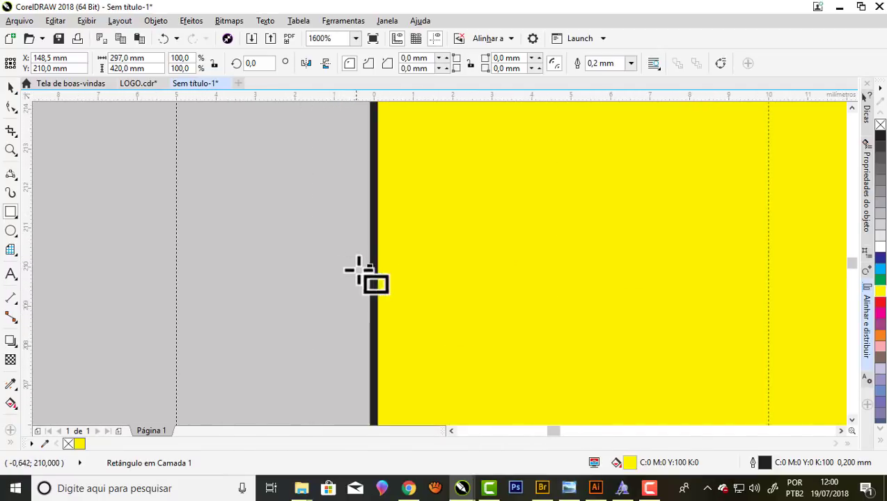
scroll(351, 251, down, 3)
scroll(347, 251, down, 2)
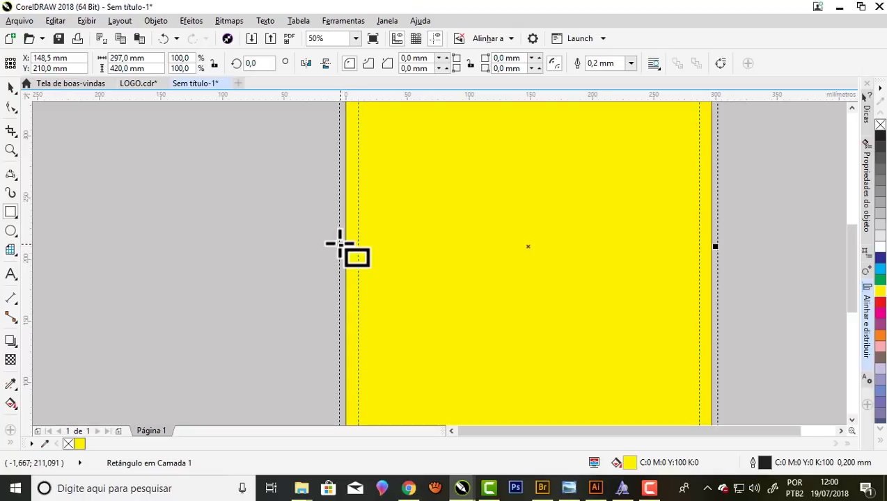
drag(34, 235, 345, 238)
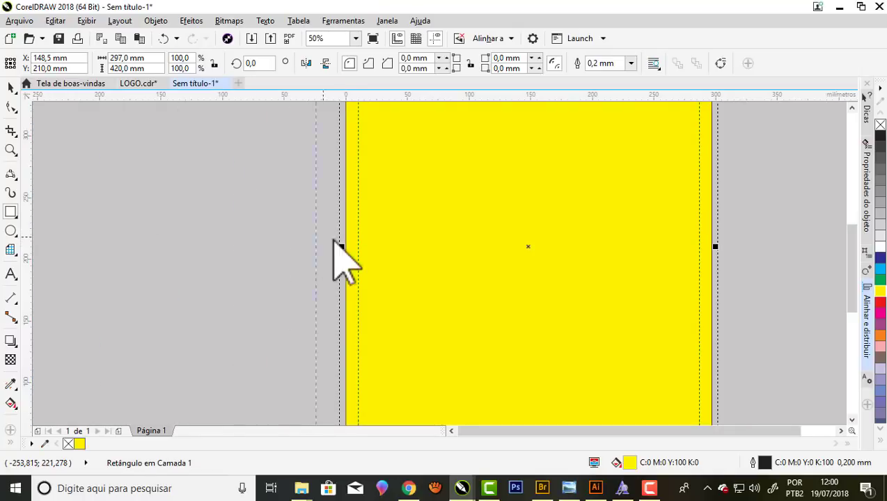
Turn on snapping to guidelines and select the guideline at the page's right edge
click(510, 39)
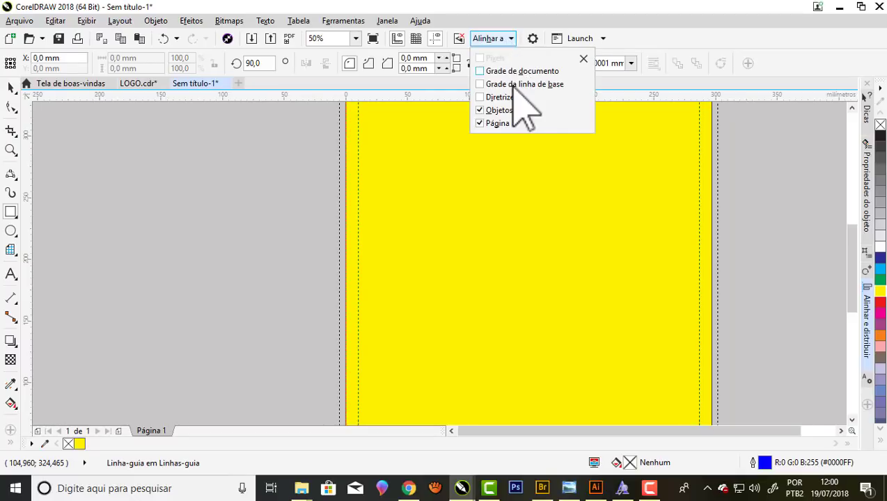
click(488, 97)
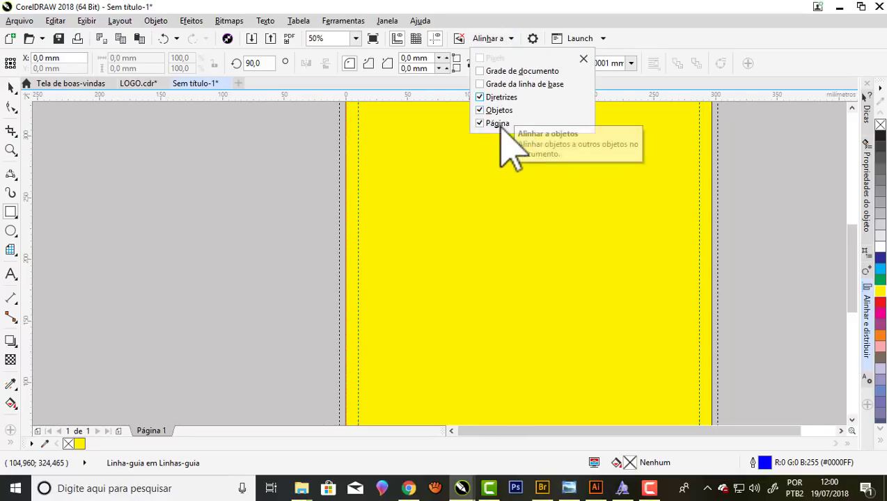
click(31, 240)
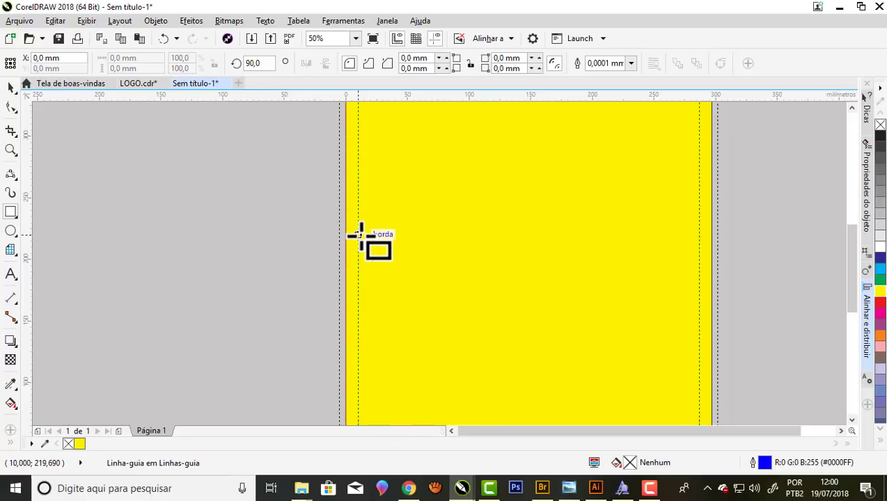
click(11, 87)
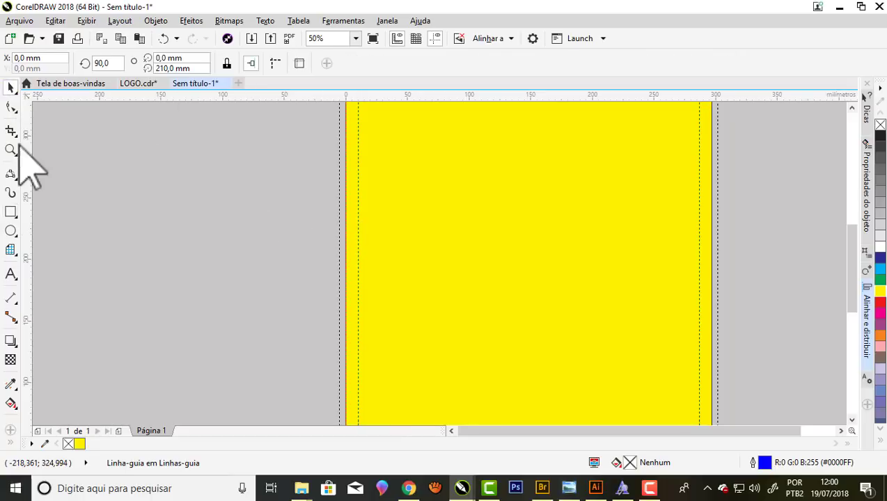
click(716, 286)
scroll(638, 304, down, 2)
scroll(600, 144, up, 2)
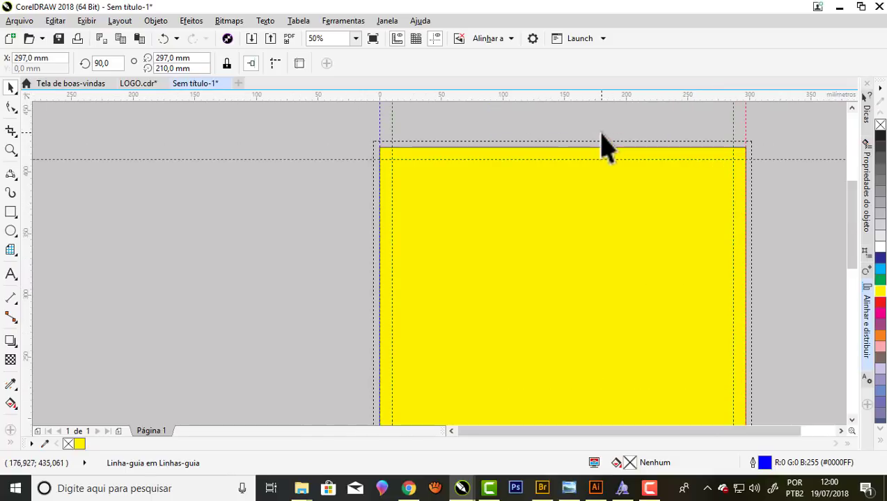
Add horizontal guidelines across the page and snapped to its bottom edge
drag(585, 102, 591, 147)
scroll(531, 162, down, 1)
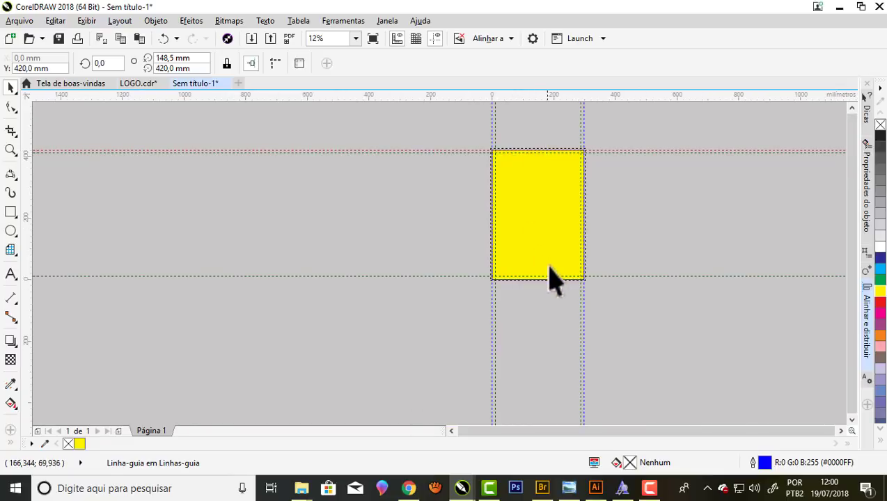
scroll(554, 286, up, 3)
drag(482, 98, 513, 259)
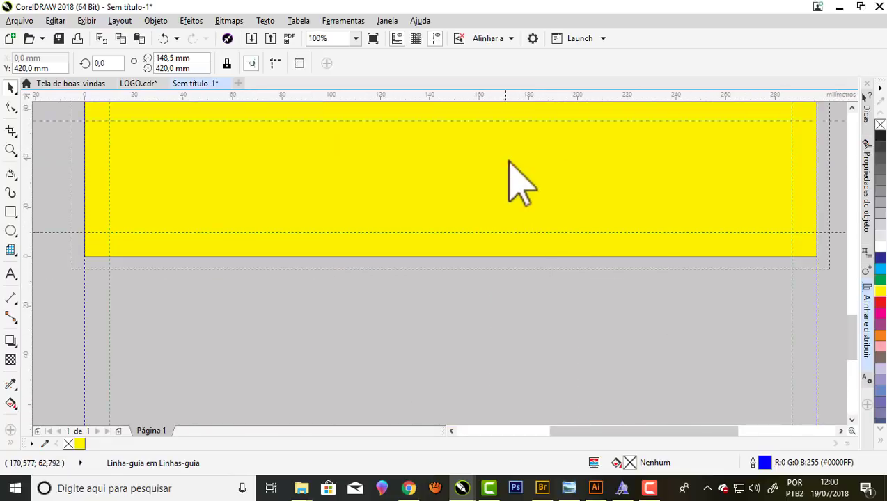
scroll(513, 259, down, 1)
scroll(518, 271, down, 1)
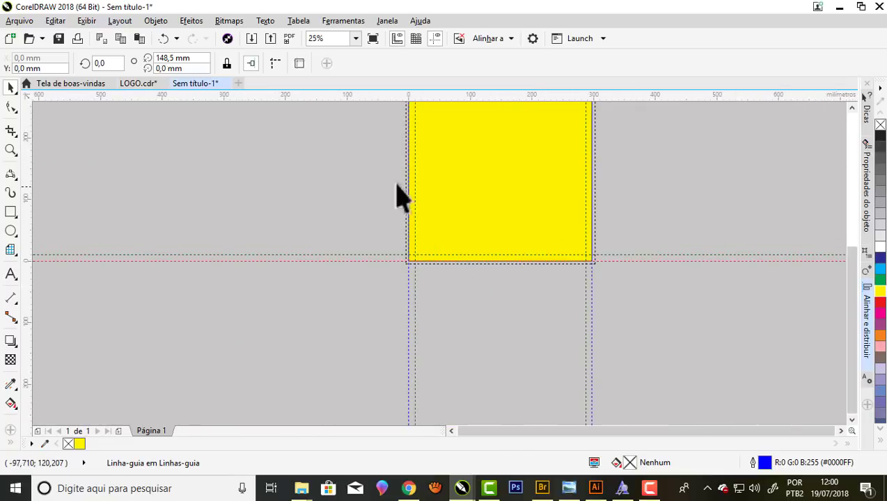
scroll(426, 149, up, 1)
scroll(423, 148, up, 1)
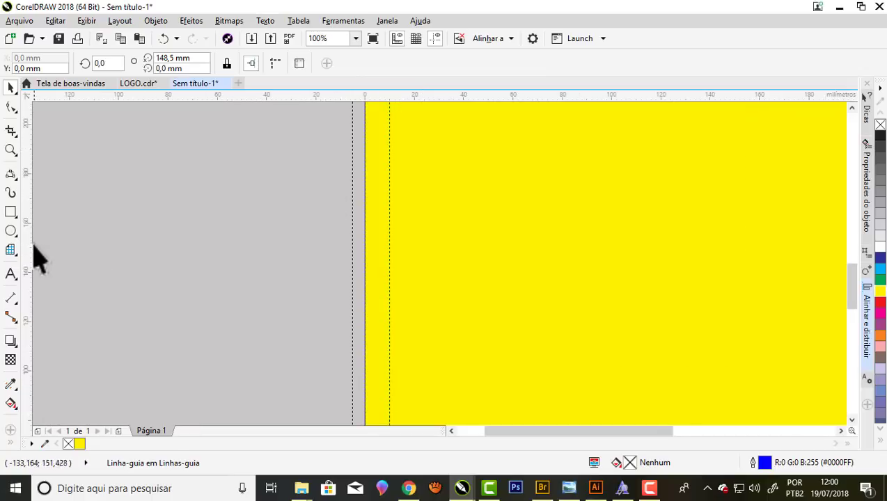
Add another vertical guideline to the page
drag(31, 239, 352, 261)
scroll(352, 261, down, 1)
scroll(402, 204, down, 2)
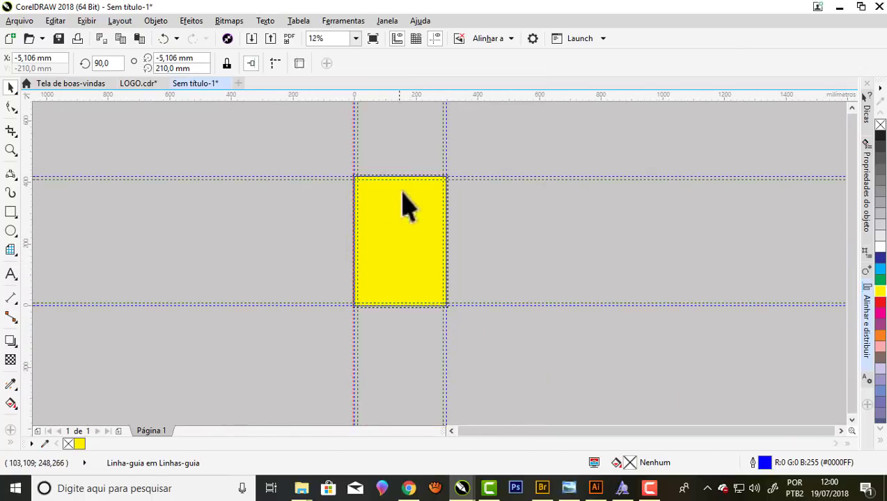
scroll(402, 195, up, 1)
scroll(403, 177, up, 1)
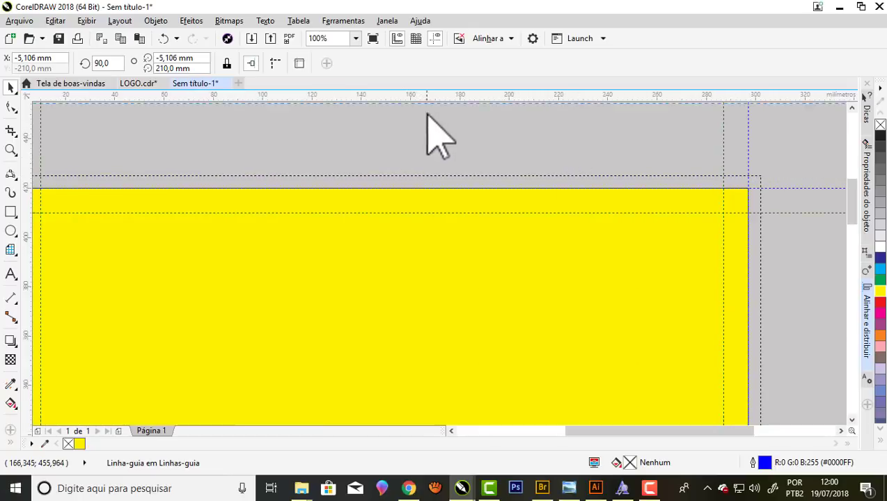
scroll(418, 174, down, 2)
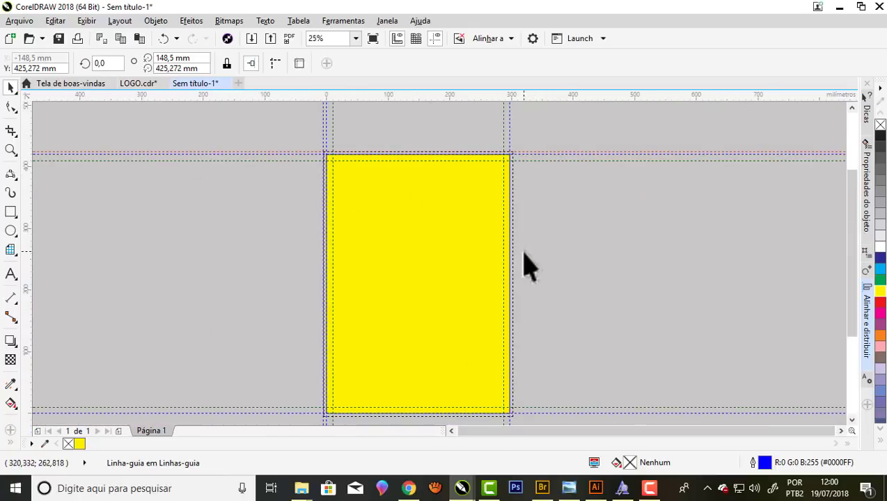
scroll(515, 261, up, 2)
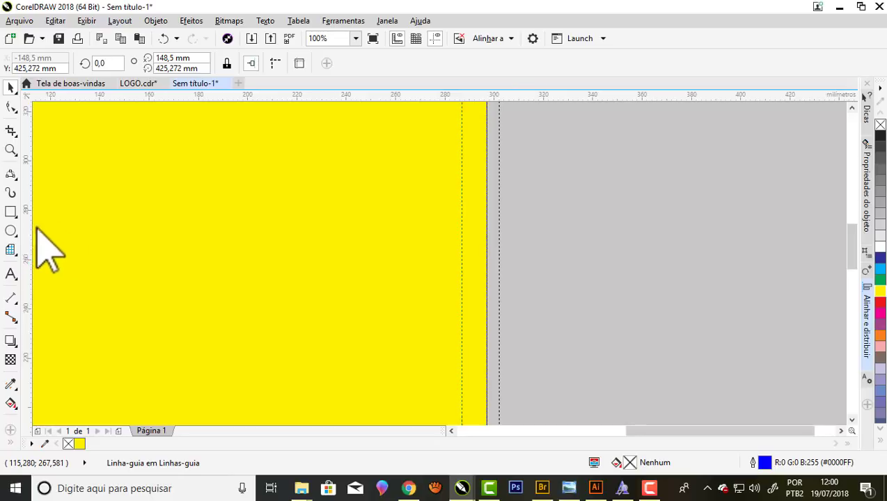
Place guidelines just past the right edge and about 5 mm below the bottom edge
drag(36, 227, 501, 266)
scroll(496, 240, down, 2)
scroll(461, 334, down, 1)
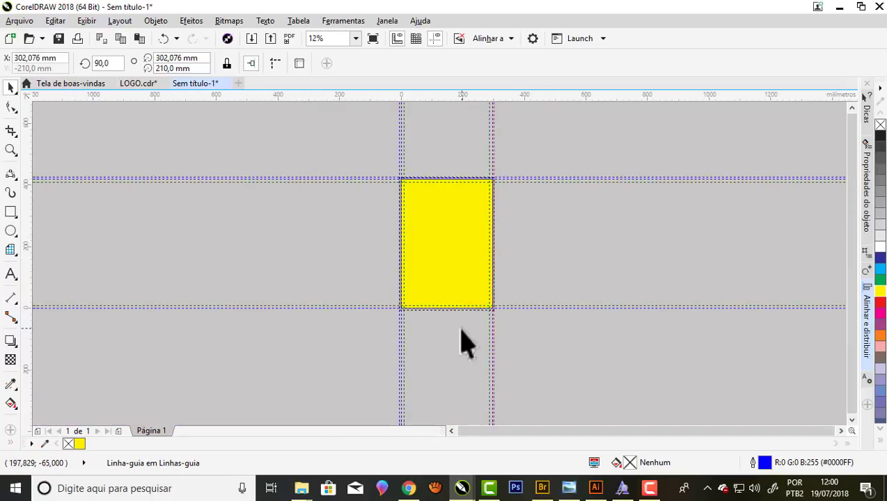
scroll(457, 321, up, 1)
scroll(449, 331, up, 1)
scroll(440, 341, up, 1)
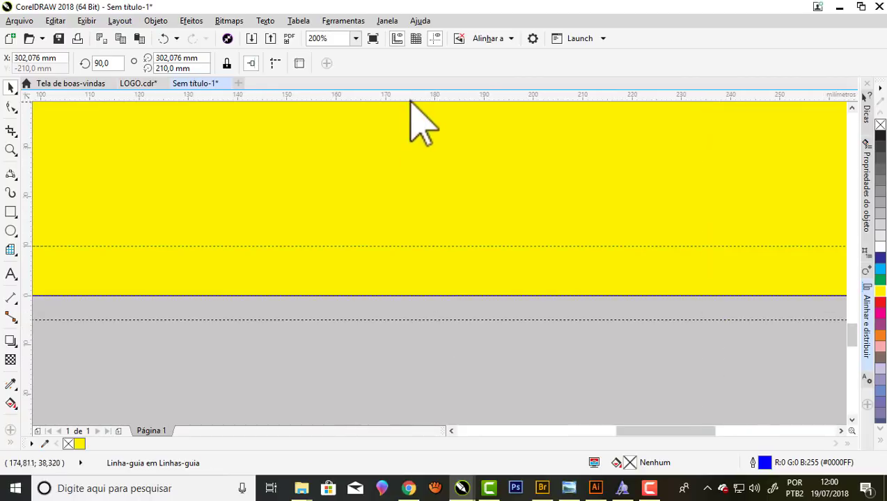
drag(410, 101, 398, 321)
scroll(411, 319, down, 2)
scroll(417, 327, up, 1)
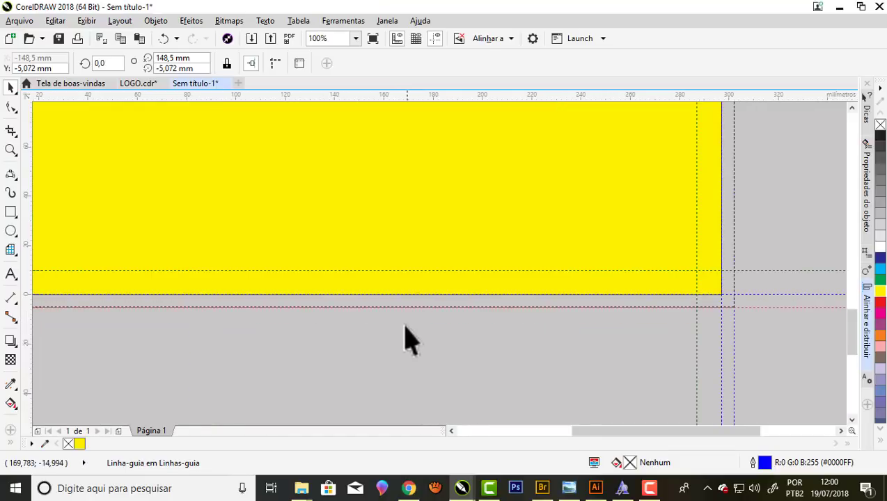
Select the yellow background rectangle, extend its bottom edge to the bleed guide, and check snapping
click(388, 289)
scroll(357, 309, up, 2)
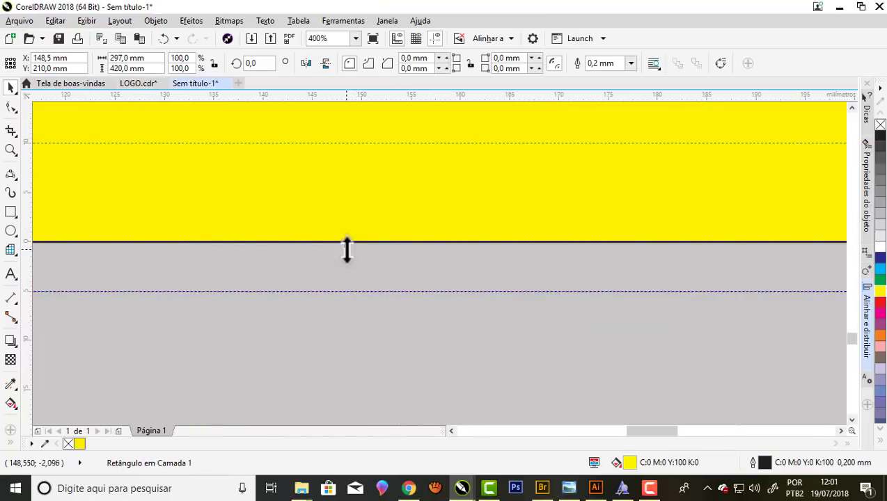
drag(346, 254, 356, 293)
scroll(417, 319, down, 4)
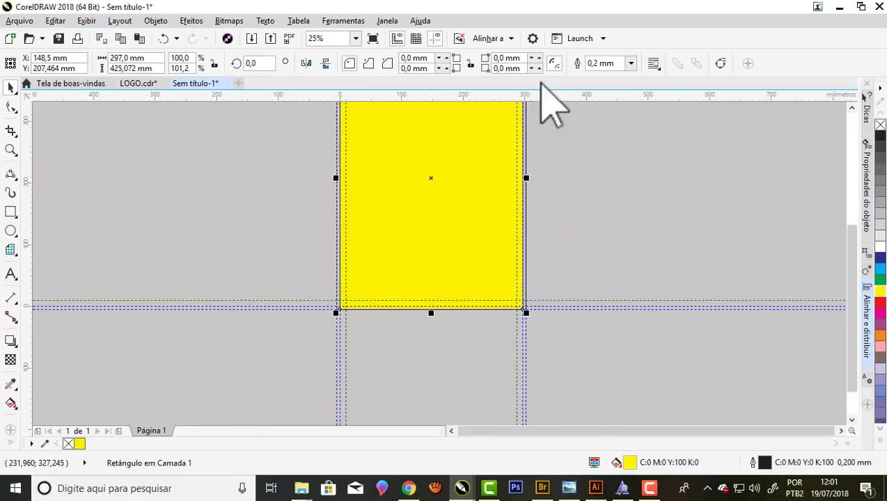
click(513, 39)
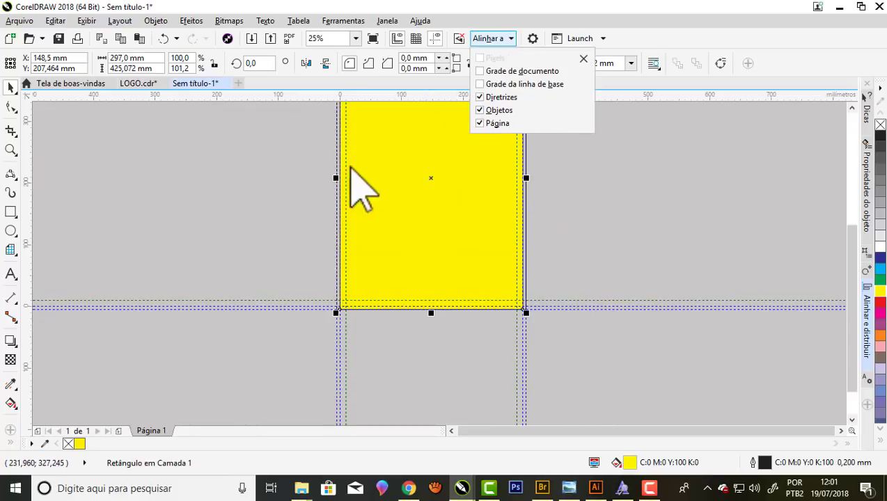
scroll(342, 172, up, 1)
scroll(327, 209, up, 2)
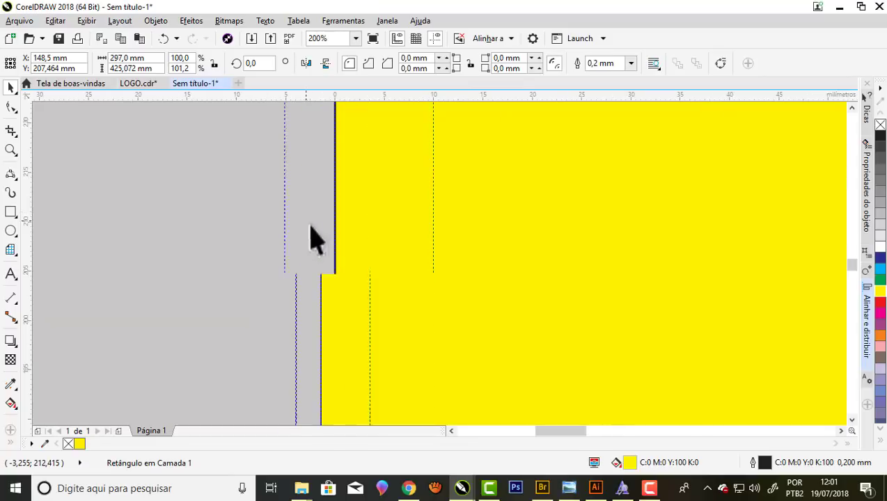
scroll(323, 244, up, 1)
Move the rectangle's left edge onto the left bleed guide
drag(334, 247, 285, 247)
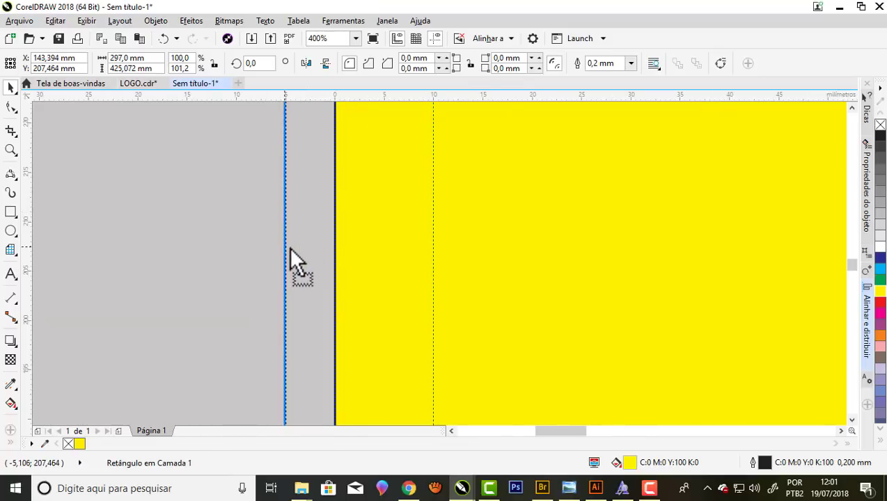
scroll(291, 247, down, 1)
scroll(291, 247, down, 3)
scroll(476, 257, up, 1)
scroll(445, 283, up, 2)
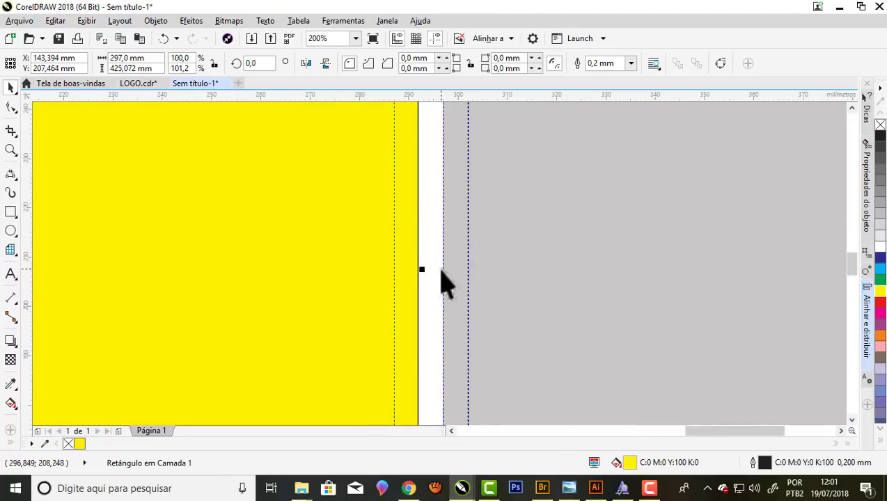
scroll(414, 282, up, 1)
Stretch the right and top edges to the bleed guides, reaching about 307 × 430 mm
drag(490, 274, 495, 275)
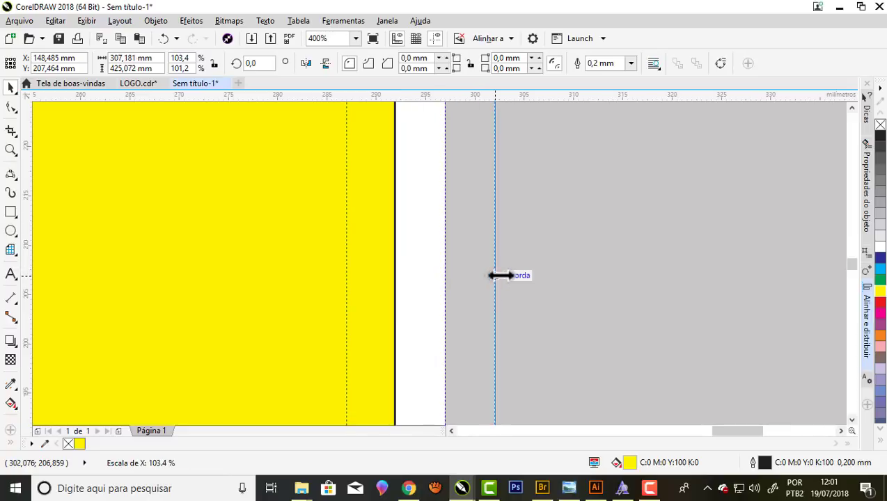
scroll(495, 275, down, 3)
scroll(510, 297, down, 1)
scroll(413, 142, up, 3)
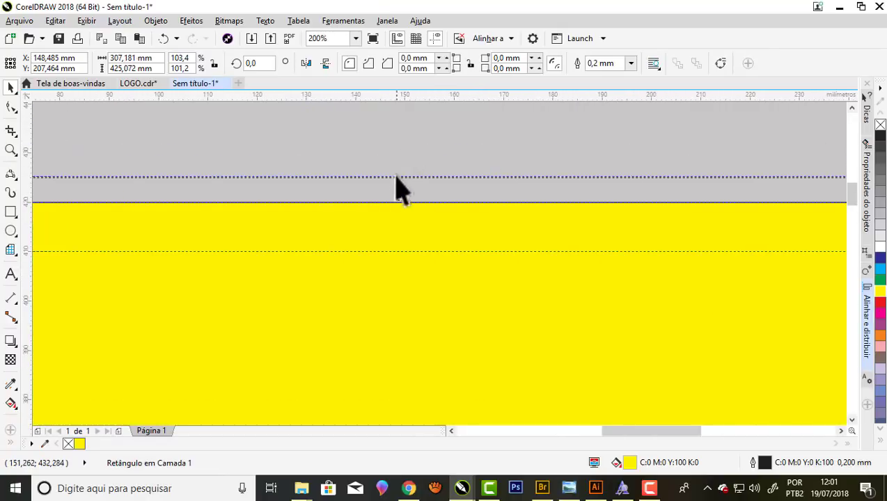
drag(398, 201, 399, 178)
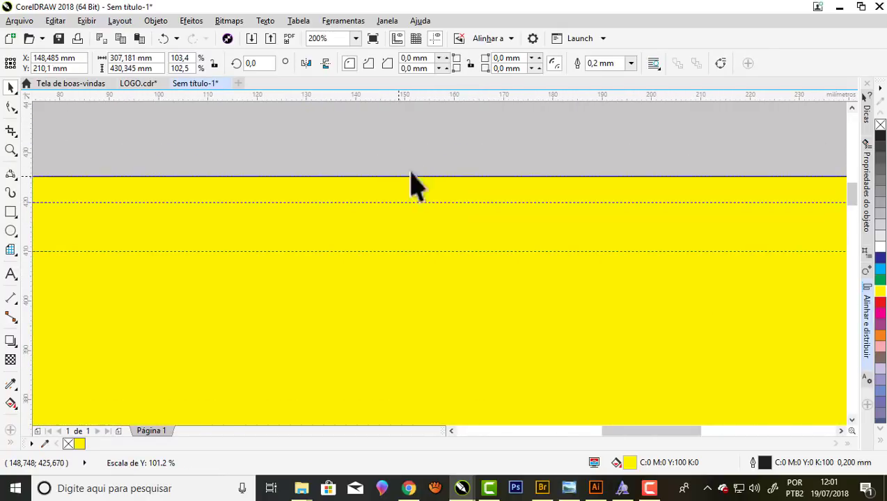
scroll(417, 177, down, 2)
scroll(438, 160, down, 1)
scroll(529, 165, up, 1)
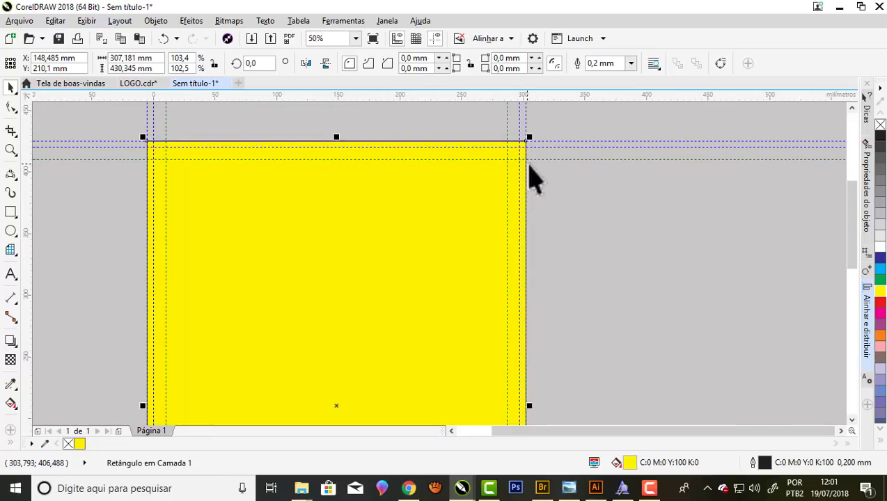
scroll(529, 179, down, 1)
scroll(376, 188, up, 1)
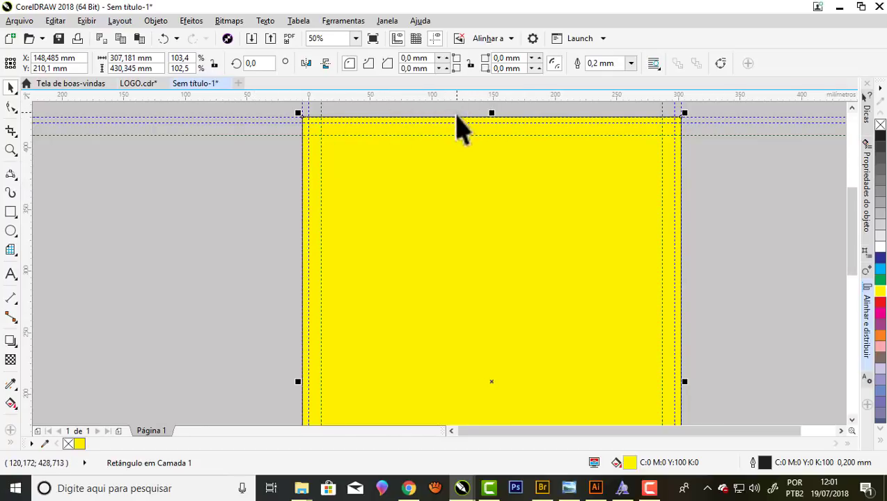
scroll(451, 139, up, 1)
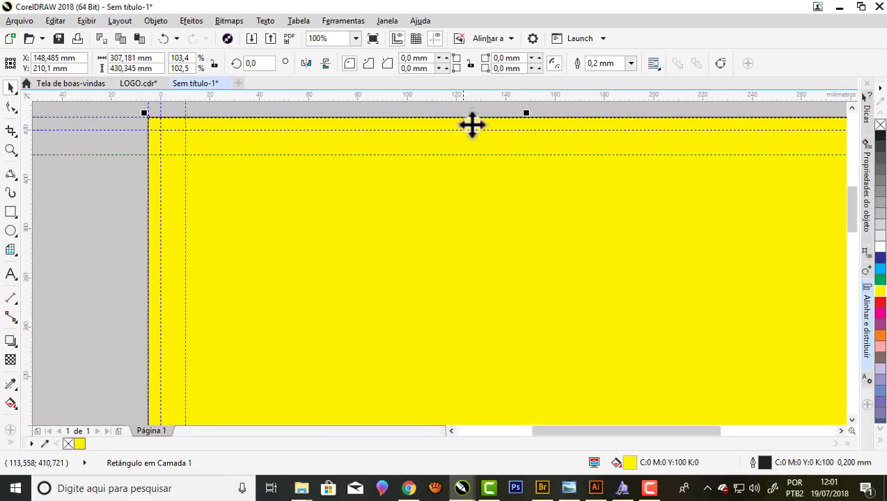
Inspect the ruler settings and top guideline, then clear the selection to show page settings
double_click(479, 97)
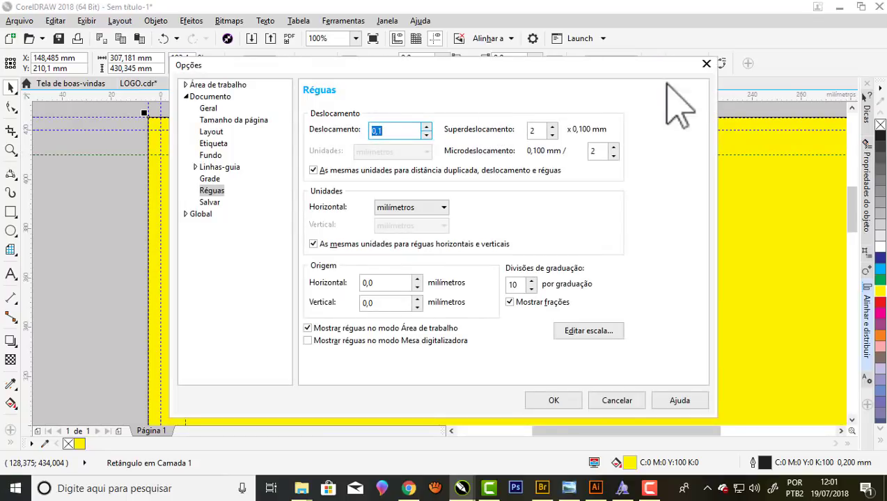
click(706, 63)
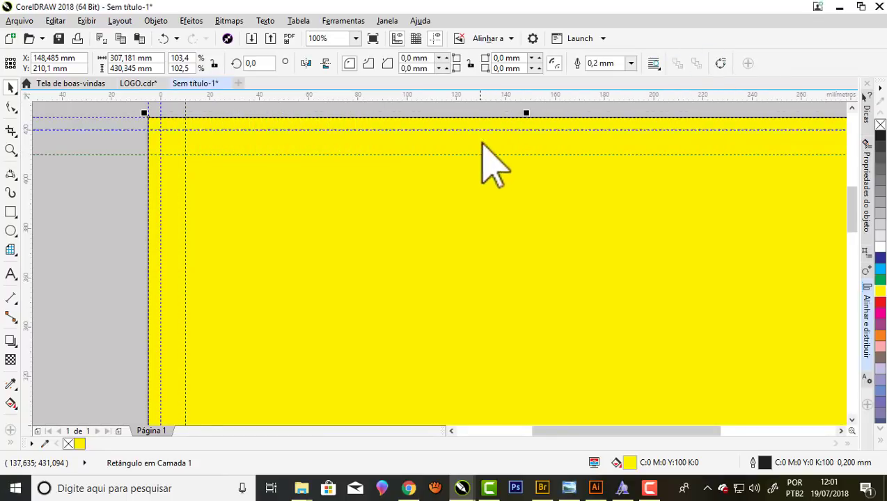
click(478, 154)
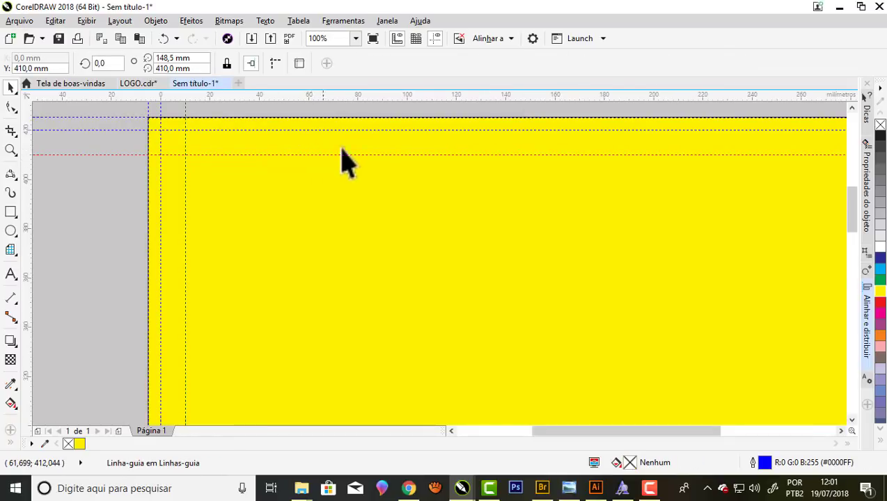
scroll(376, 164, down, 1)
click(222, 209)
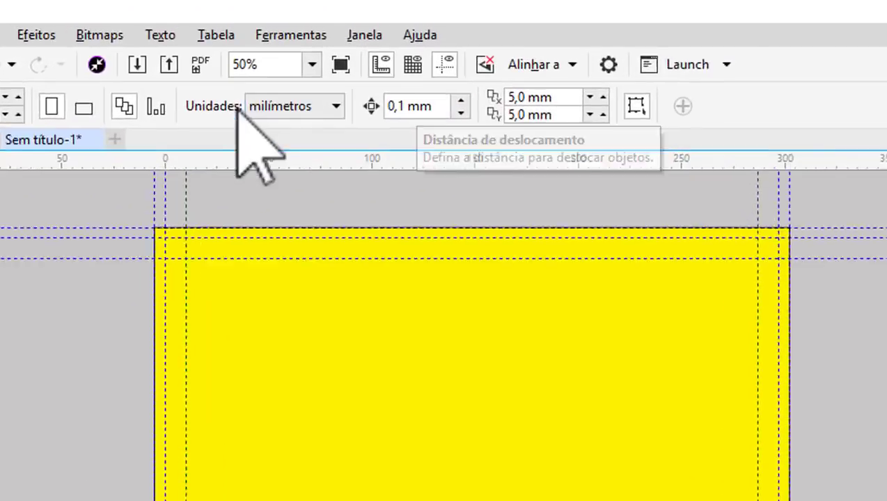
Choose centímetros as the units and enter 10 as the nudge distance
click(367, 67)
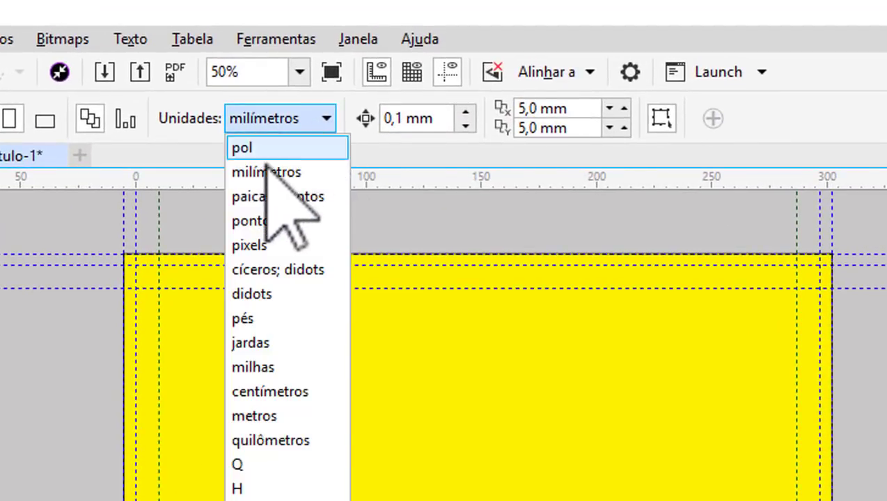
click(286, 394)
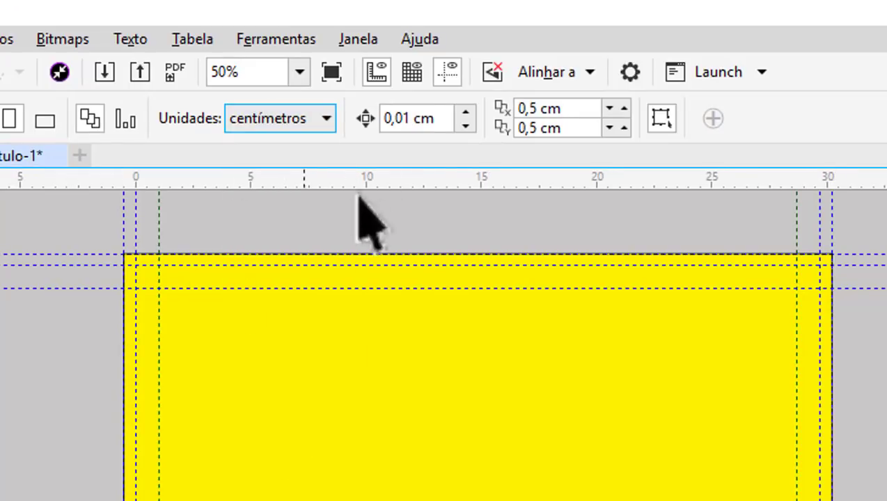
drag(446, 118, 382, 119)
text(1)
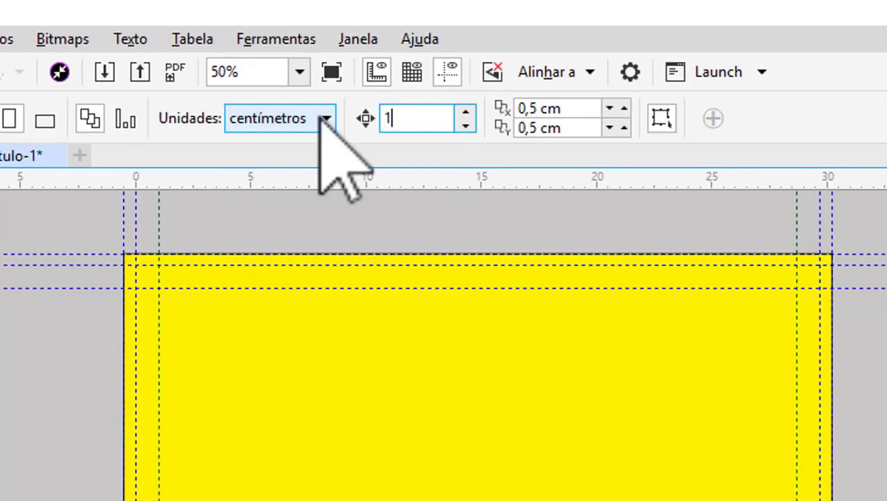
text(0)
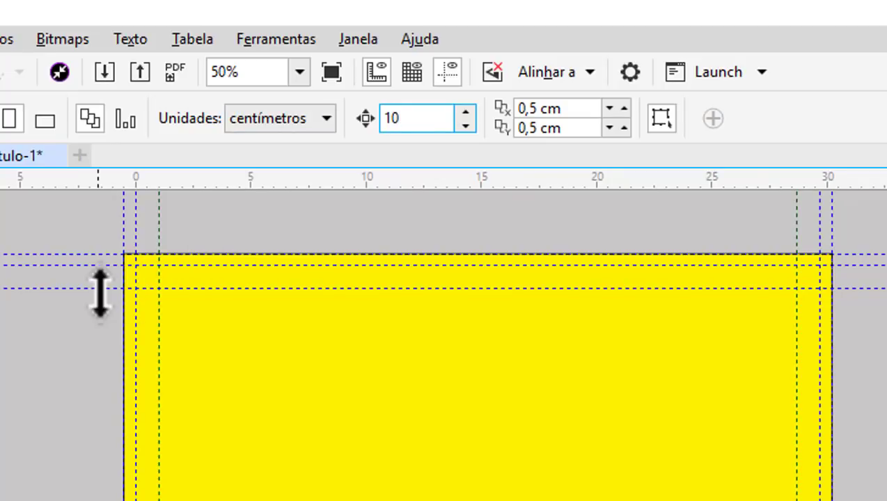
drag(434, 118, 380, 115)
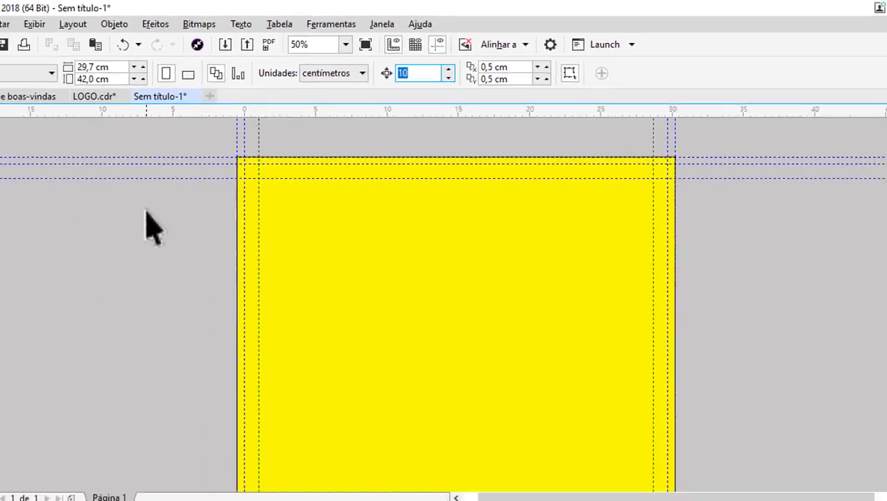
key(Return)
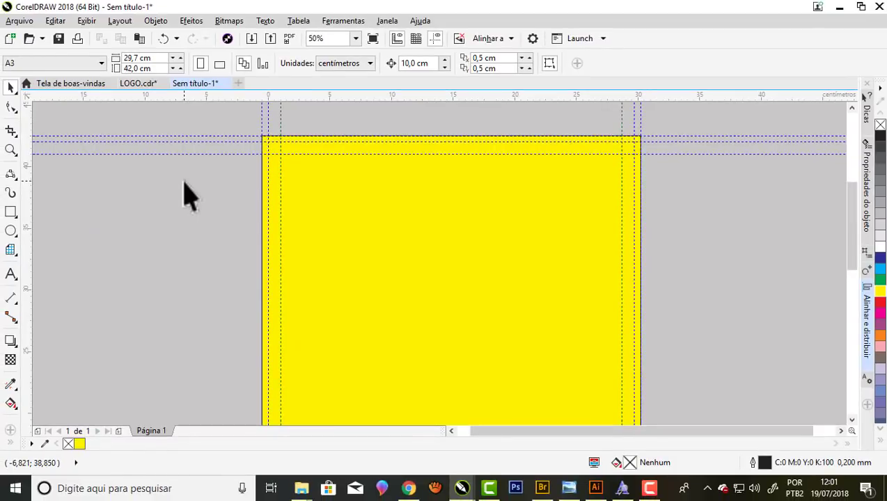
scroll(470, 206, down, 1)
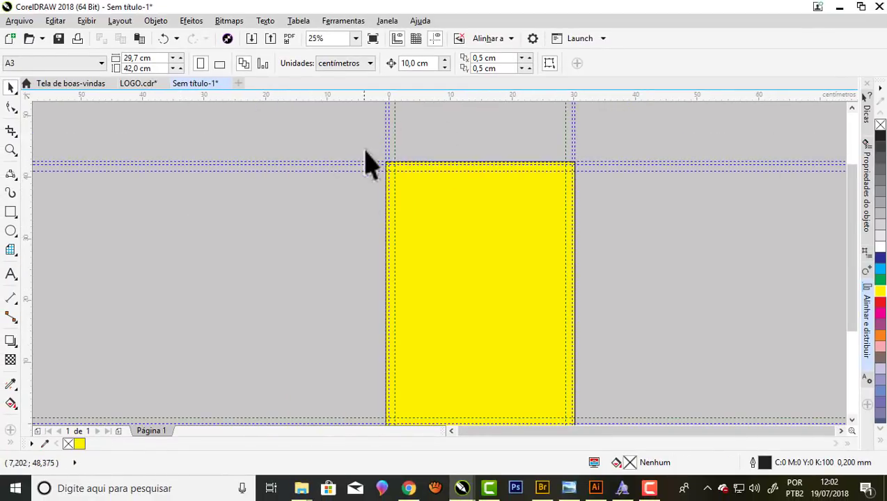
scroll(363, 149, down, 1)
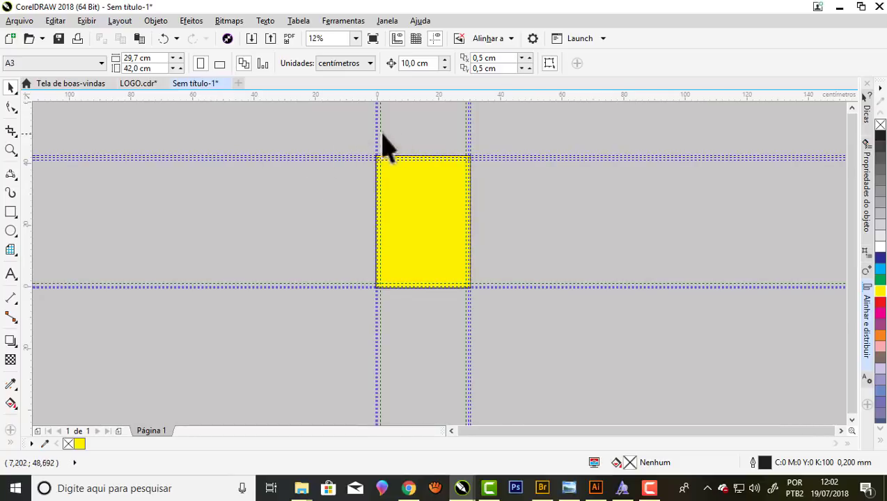
scroll(427, 143, up, 2)
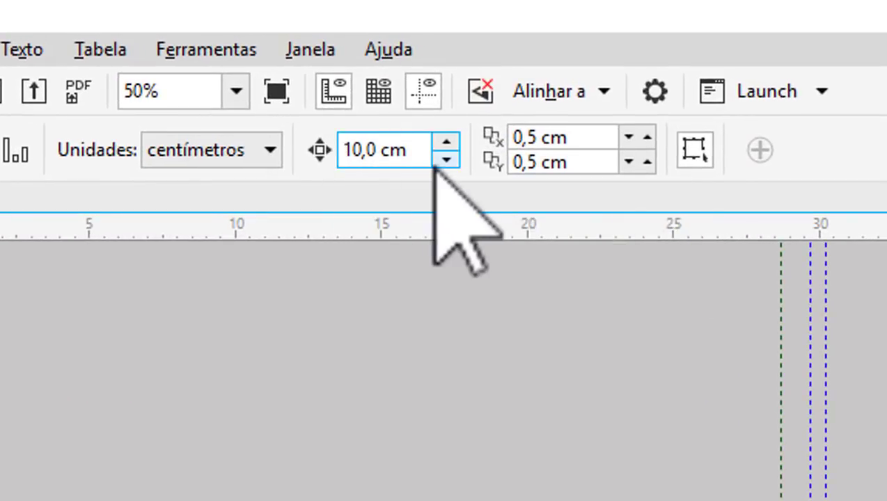
drag(420, 152, 304, 149)
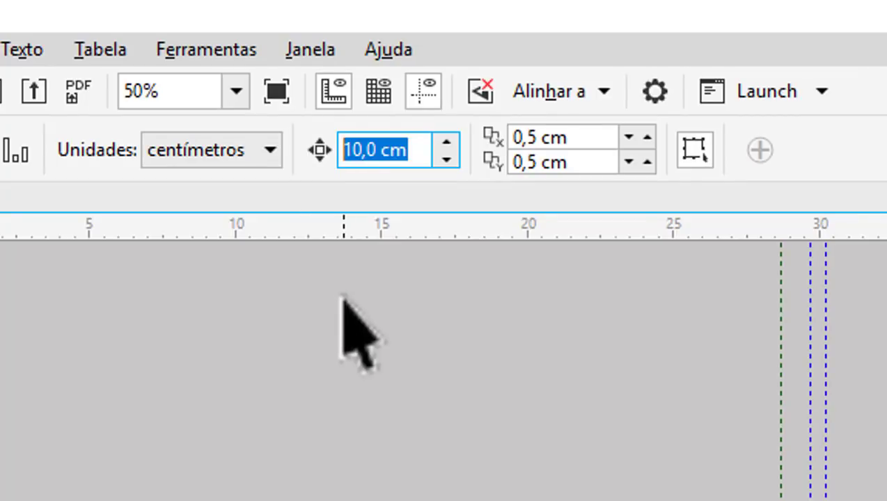
Re-enter 10 cm as the nudge distance
drag(416, 153, 317, 144)
text(1)
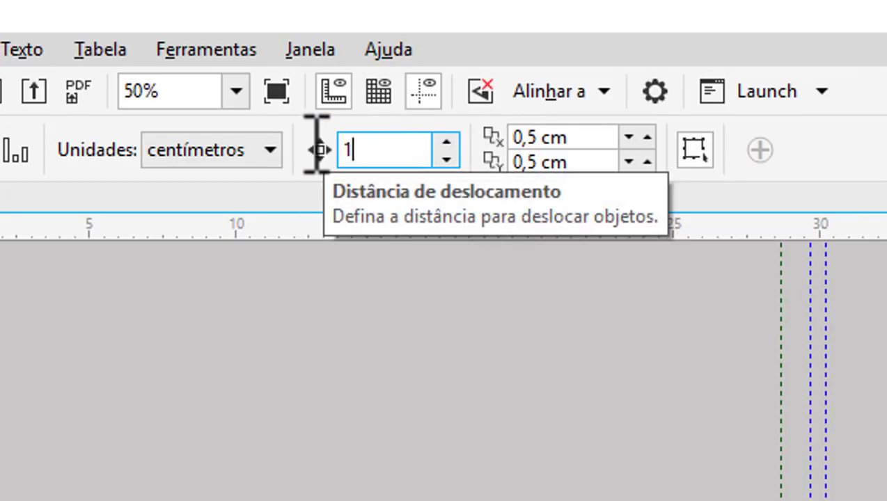
text(0)
key(Return)
scroll(397, 265, down, 1)
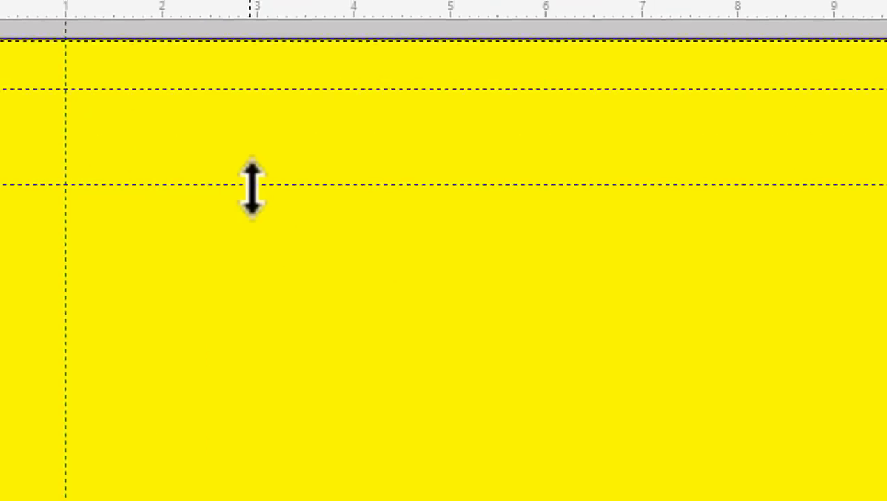
Nudge the horizontal guideline near the page top down by 10 cm
click(252, 188)
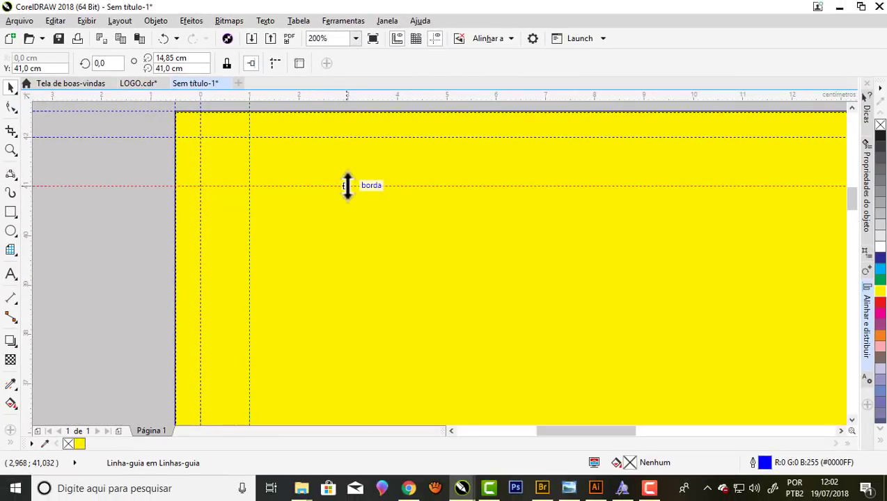
key(Down)
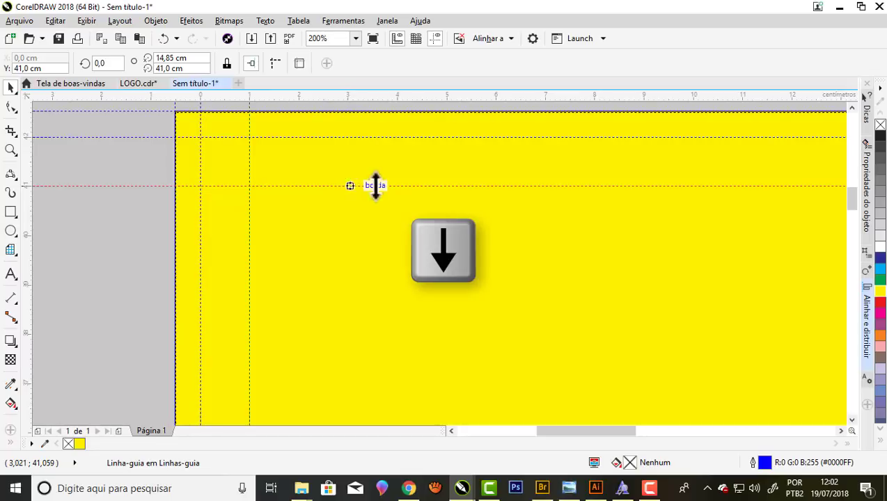
scroll(375, 185, down, 1)
scroll(409, 174, down, 1)
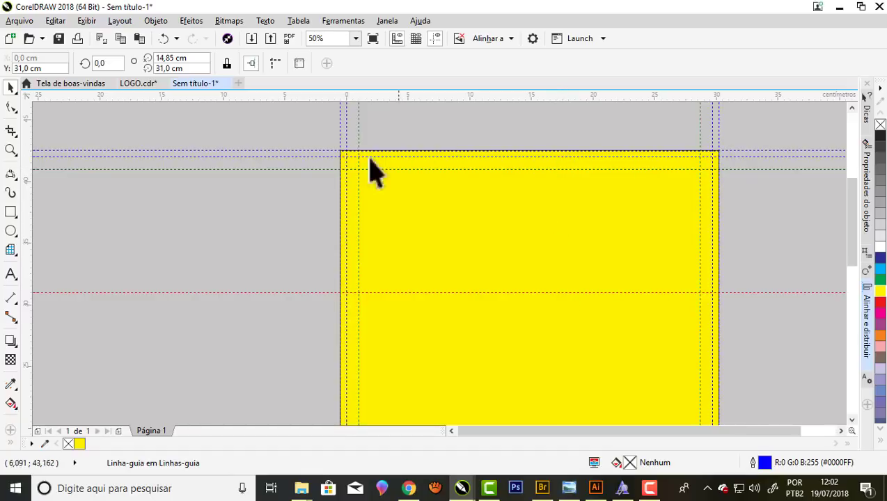
scroll(567, 185, down, 1)
scroll(642, 245, up, 1)
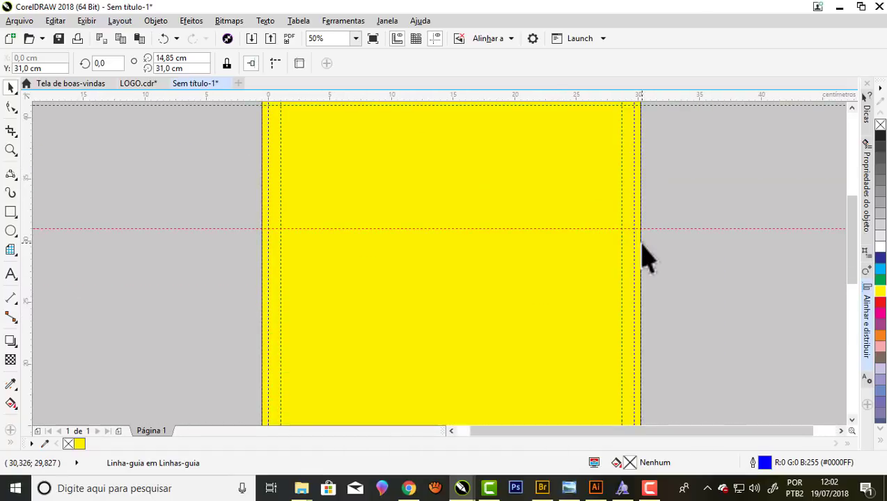
scroll(522, 226, down, 1)
scroll(565, 233, up, 1)
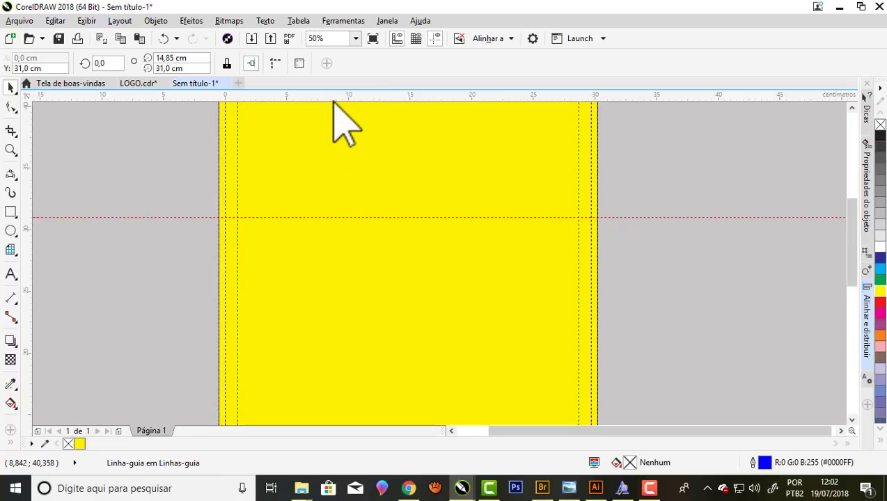
Drag three new horizontal guidelines onto the upper page, one snapped to the bleed edge
mouse_move(333, 97)
mouse_down()
mouse_move(324, 224)
mouse_move(299, 219)
mouse_move(306, 235)
mouse_up()
scroll(299, 219, up, 1)
scroll(307, 240, down, 1)
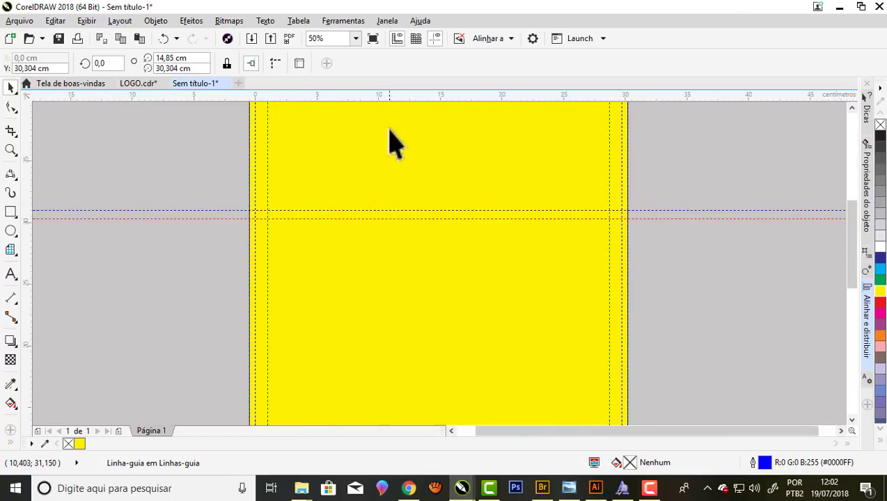
mouse_move(388, 99)
mouse_down()
mouse_move(308, 250)
mouse_move(298, 252)
mouse_up()
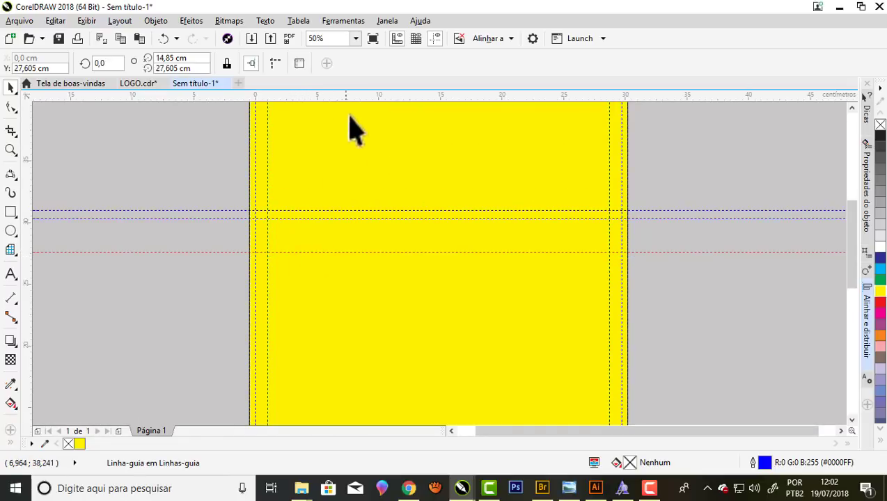
drag(353, 98, 273, 262)
scroll(291, 268, up, 1)
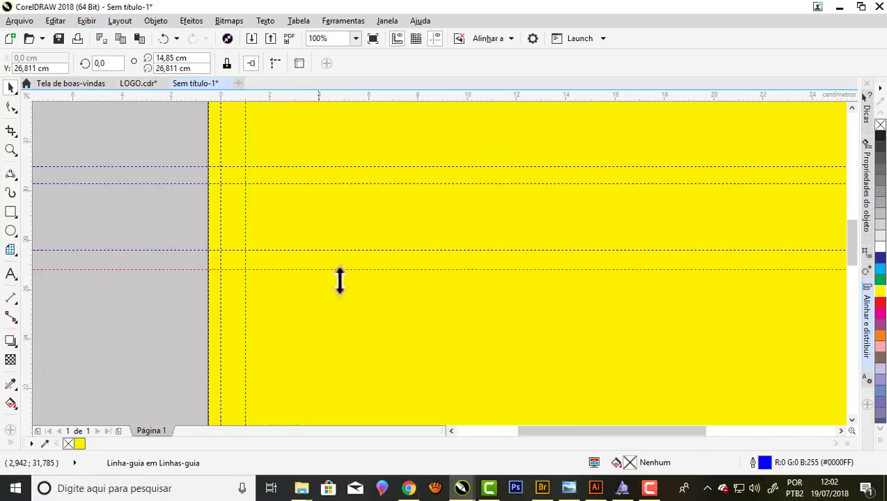
scroll(328, 223, down, 2)
scroll(292, 244, up, 1)
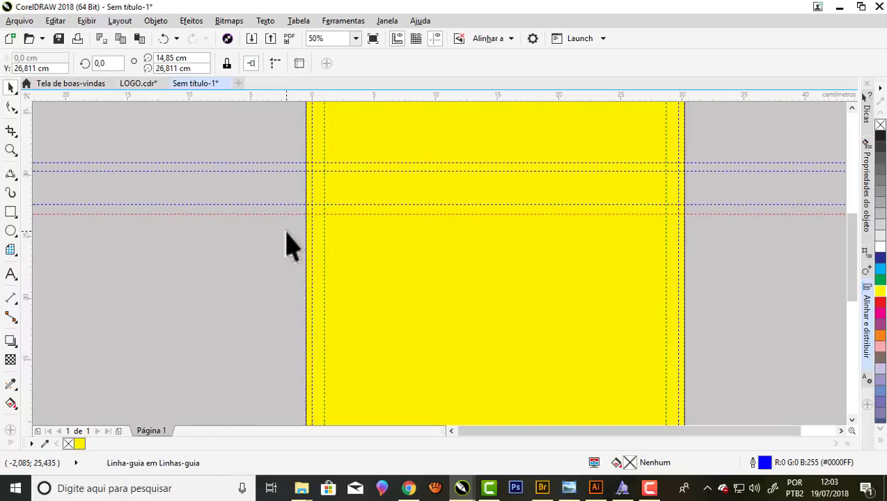
scroll(336, 221, up, 1)
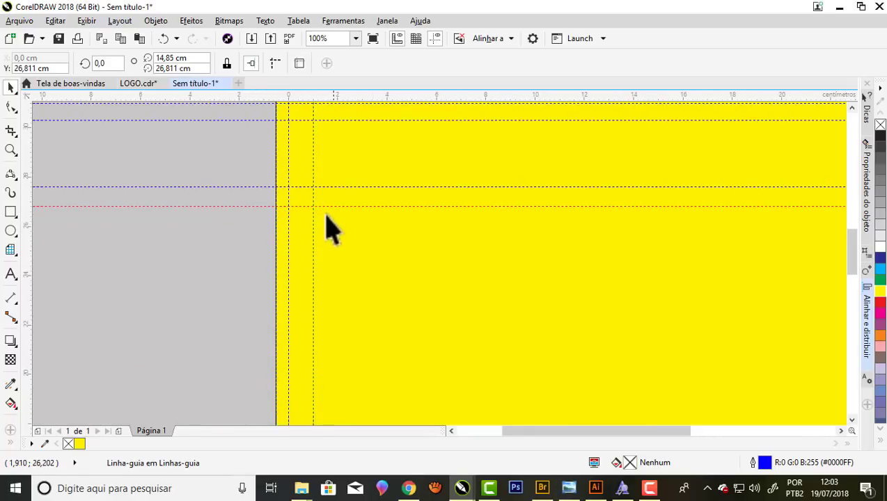
scroll(369, 265, down, 1)
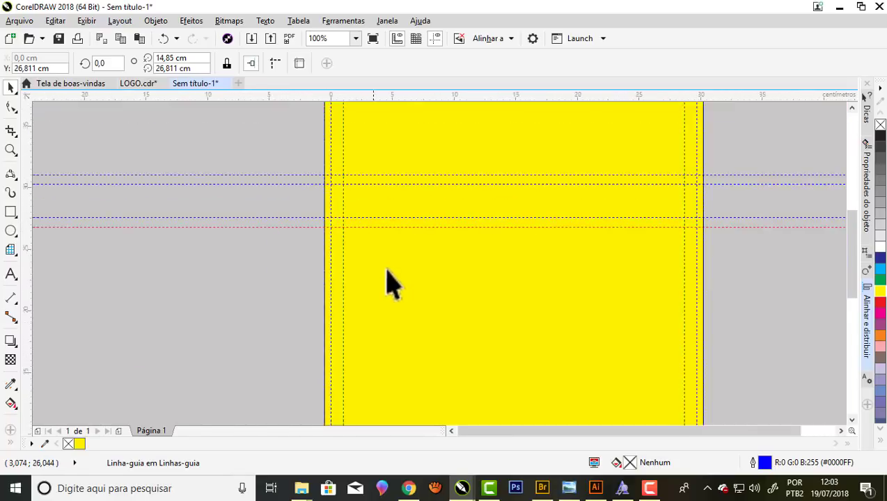
scroll(386, 282, down, 1)
scroll(360, 248, up, 2)
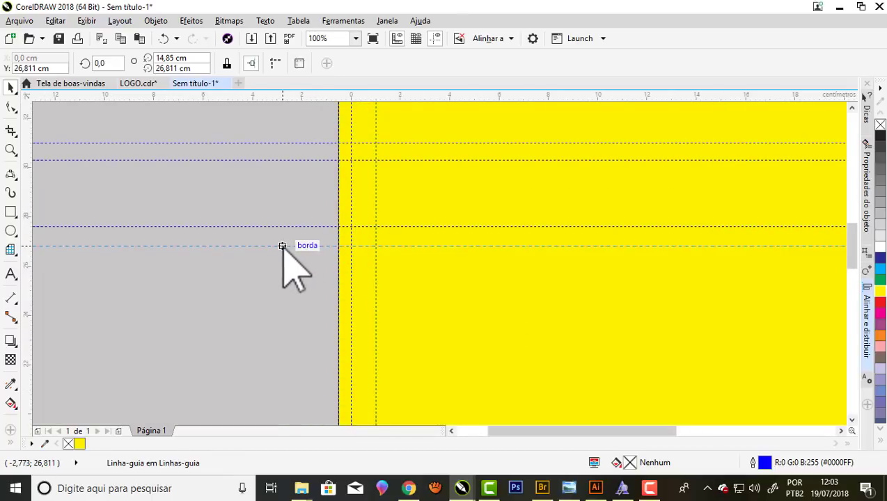
scroll(316, 245, down, 1)
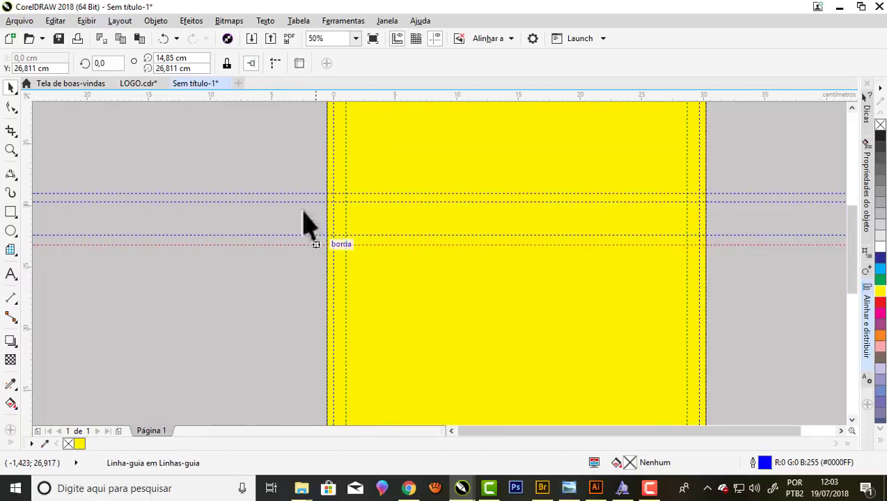
Change the nudge distance to 10,5 cm
click(268, 165)
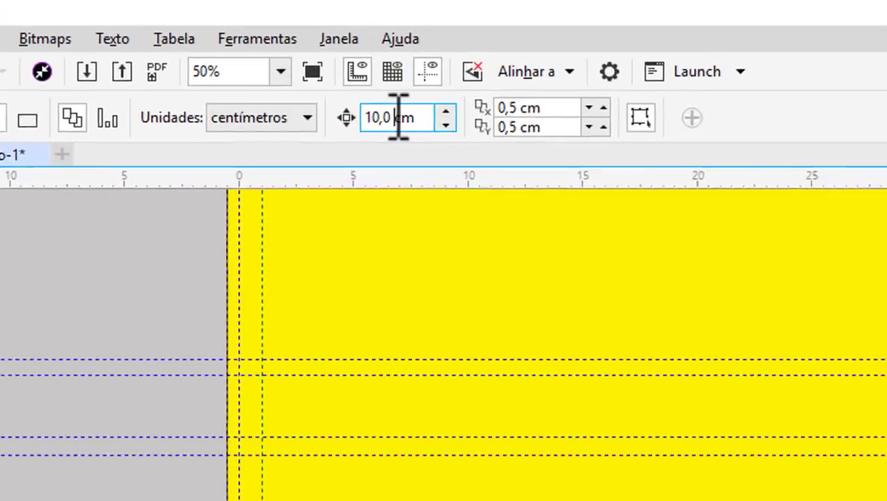
drag(398, 117, 390, 117)
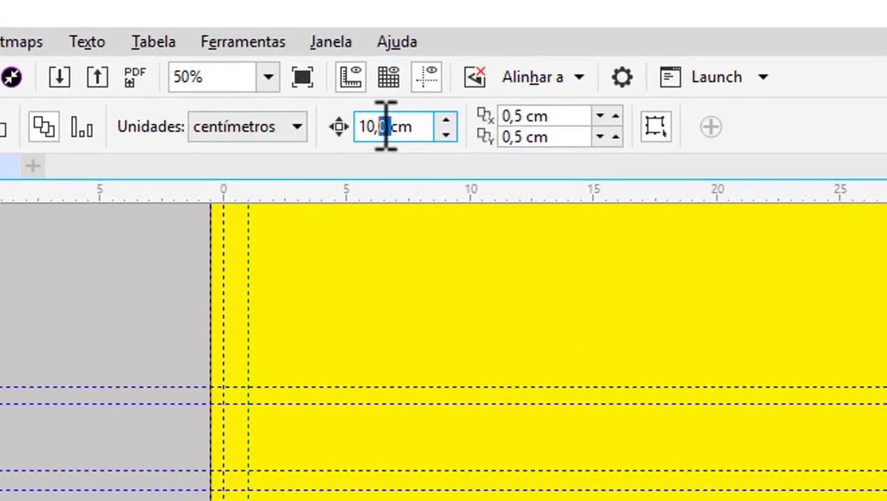
text(5)
key(Return)
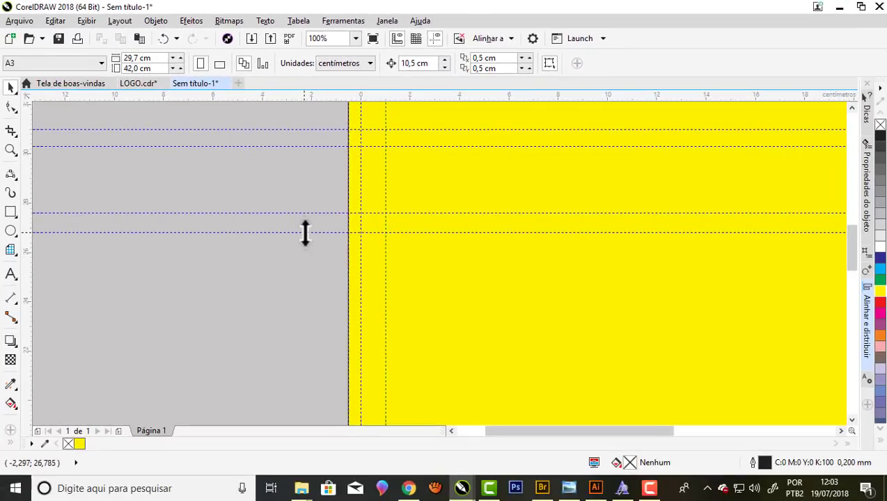
Move a horizontal guideline beside the page down by 10,5 cm
click(306, 204)
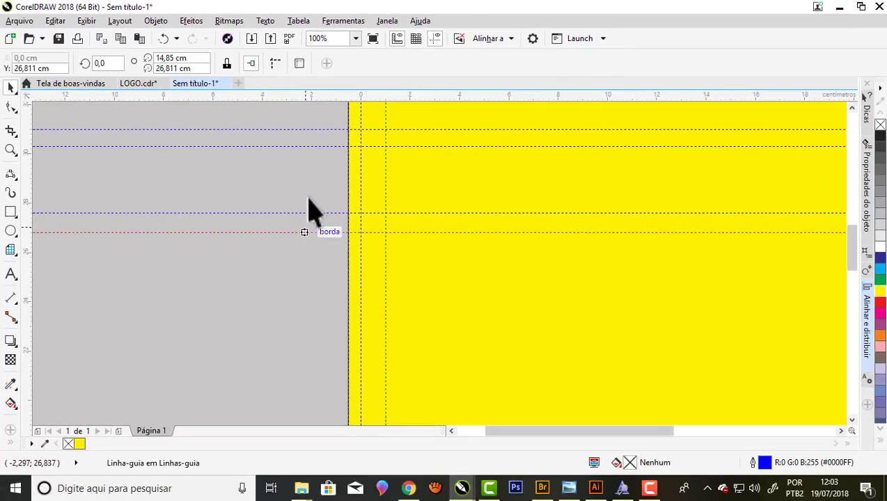
key(Down)
scroll(410, 223, down, 1)
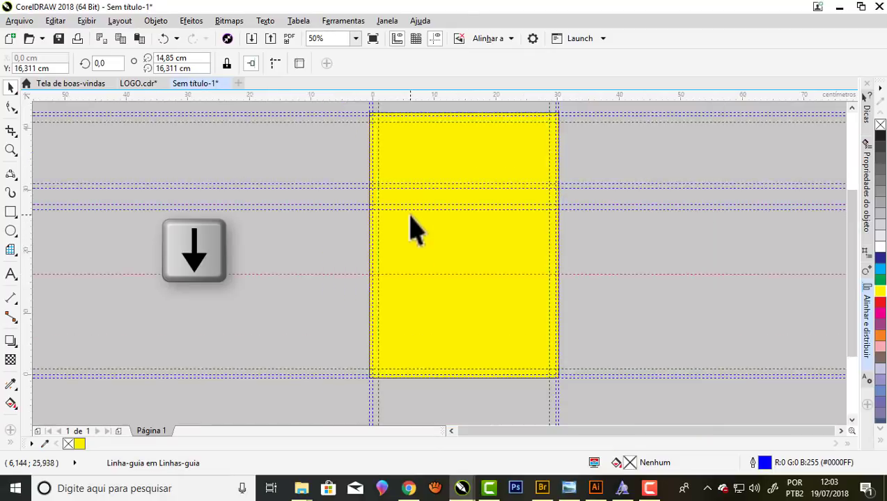
scroll(410, 223, down, 1)
scroll(460, 166, up, 1)
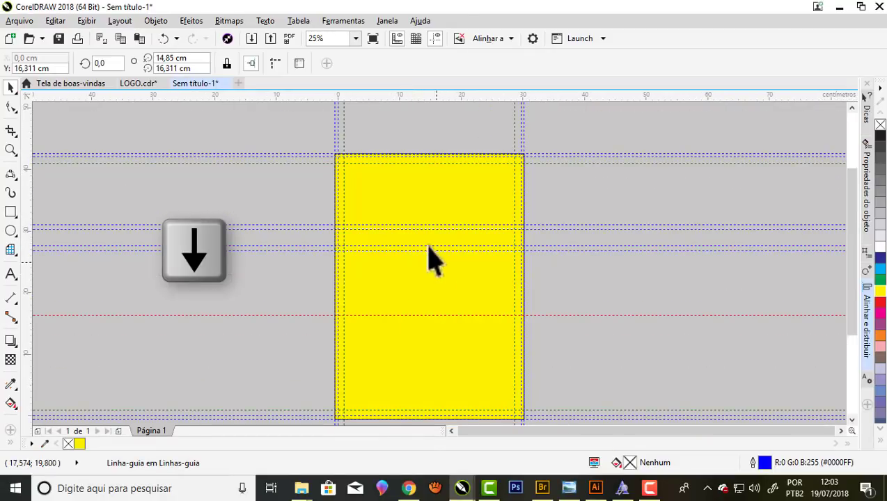
scroll(431, 258, down, 1)
scroll(438, 292, up, 1)
scroll(444, 296, up, 1)
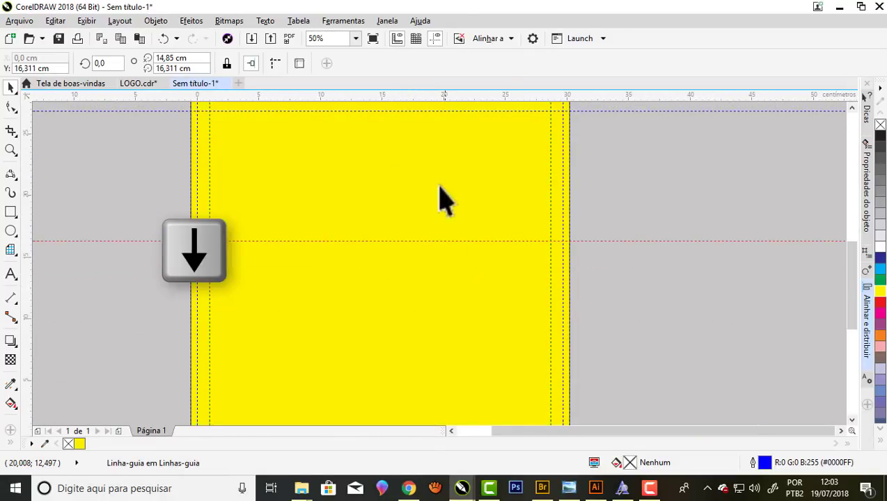
Pull another horizontal guideline onto the page and raise it slightly
drag(165, 97, 273, 299)
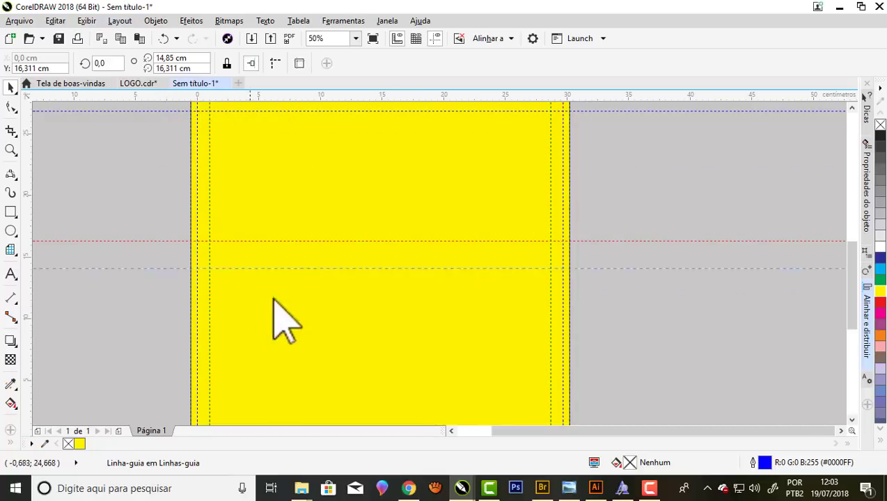
drag(233, 268, 180, 249)
scroll(268, 240, down, 1)
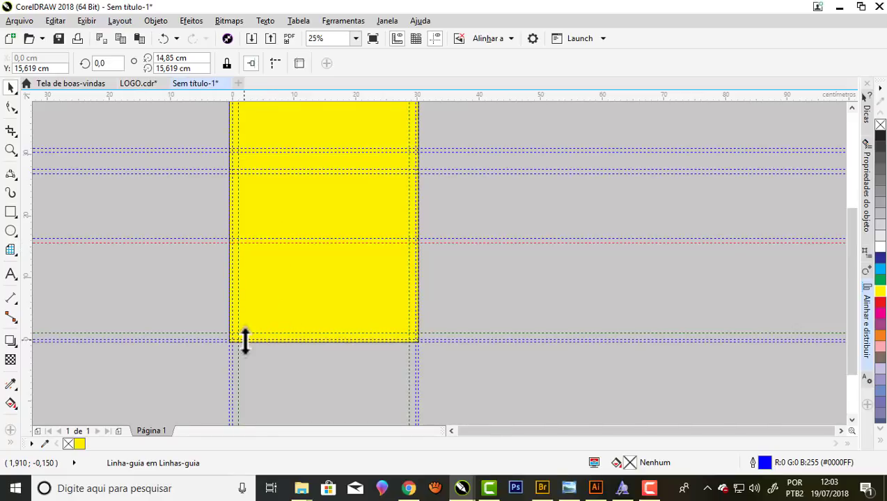
scroll(245, 340, up, 1)
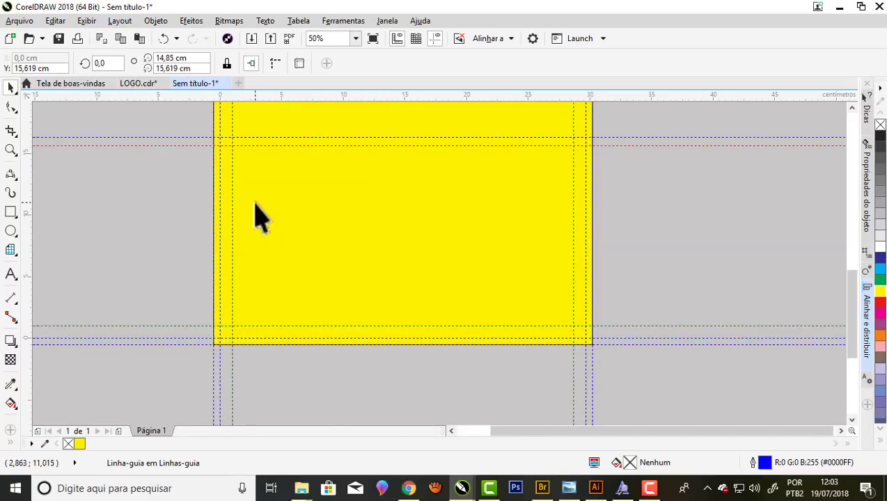
scroll(255, 206, down, 2)
scroll(247, 257, up, 1)
scroll(248, 218, up, 1)
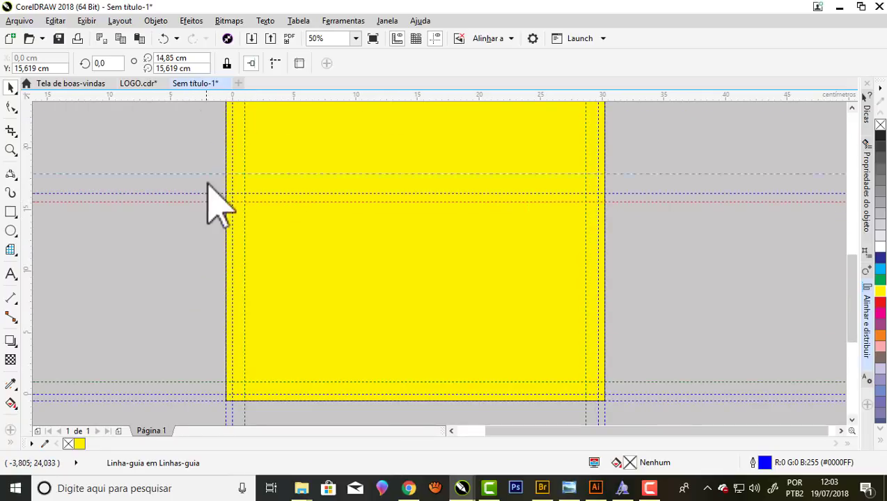
Nudge the selected guideline down three more times in 10,5 cm steps
key(Down)
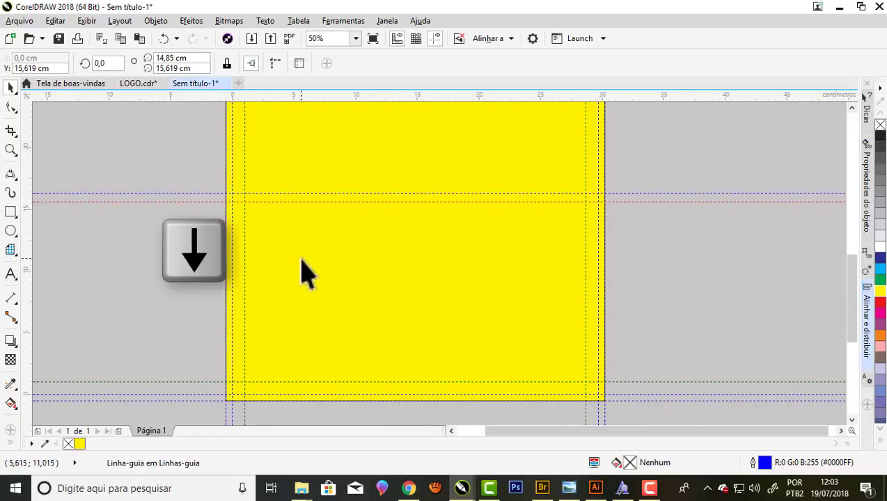
key(Down)
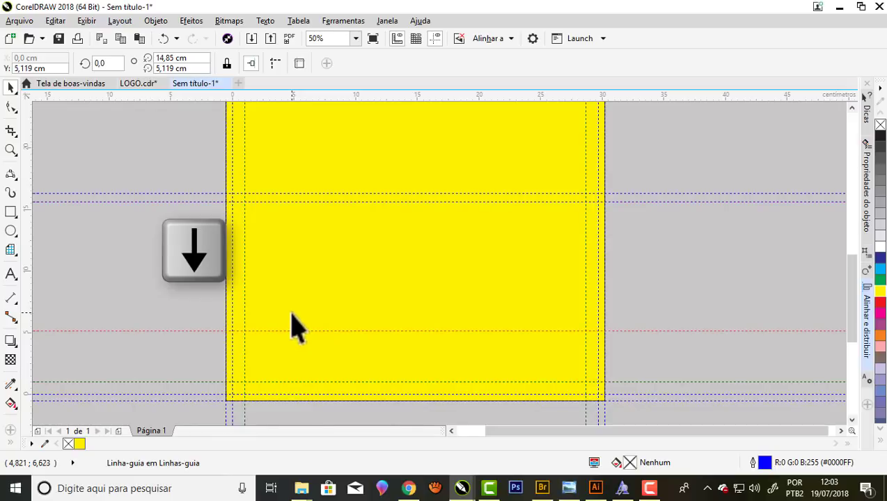
scroll(425, 285, down, 1)
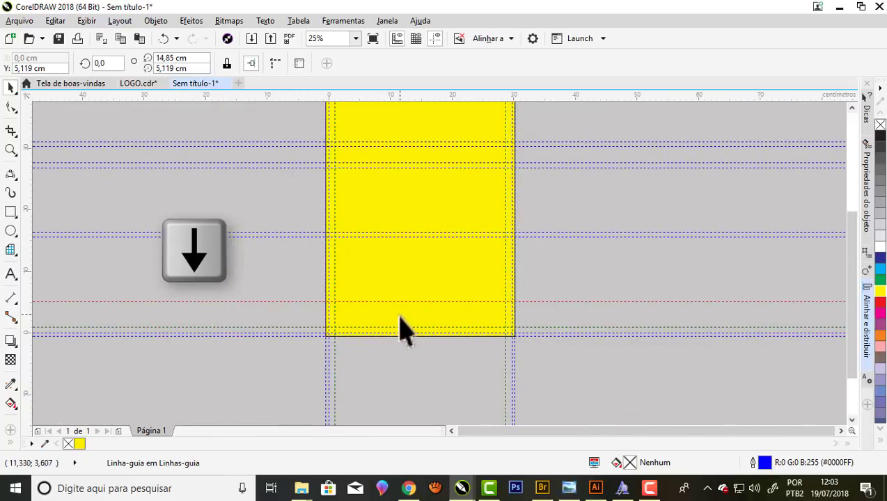
scroll(398, 329, up, 1)
scroll(334, 337, up, 1)
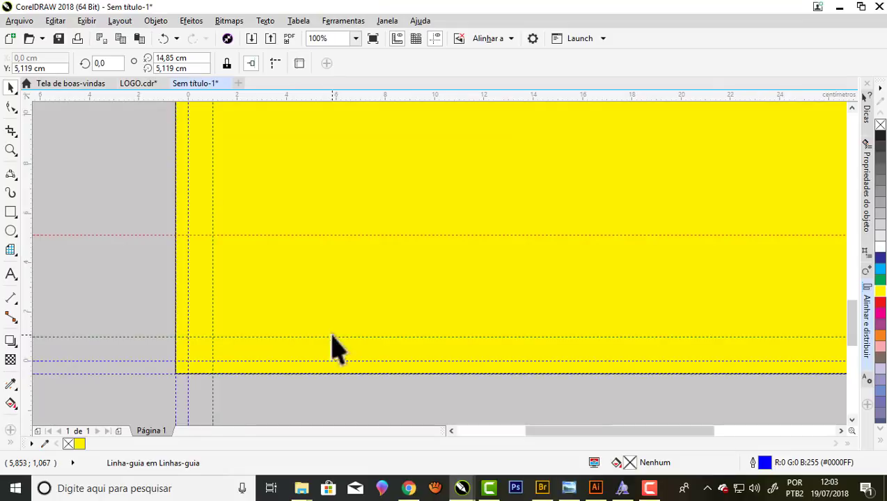
key(Down)
scroll(261, 278, down, 1)
scroll(286, 289, down, 1)
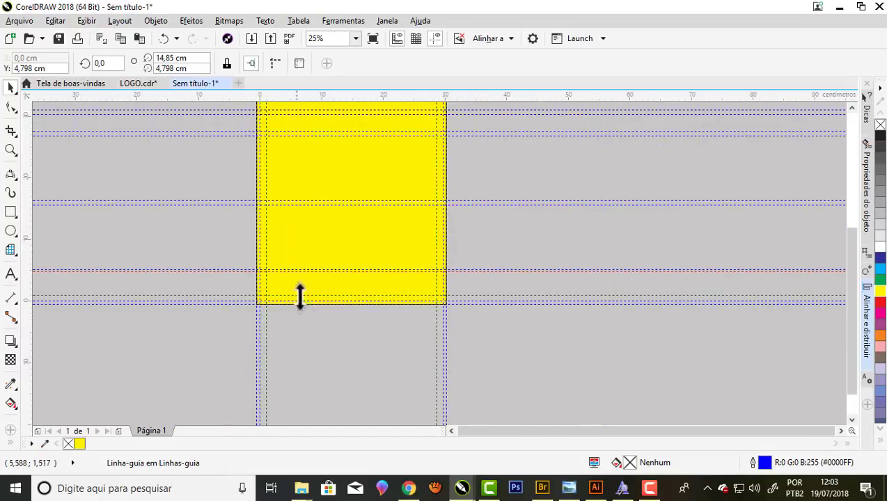
scroll(306, 282, down, 1)
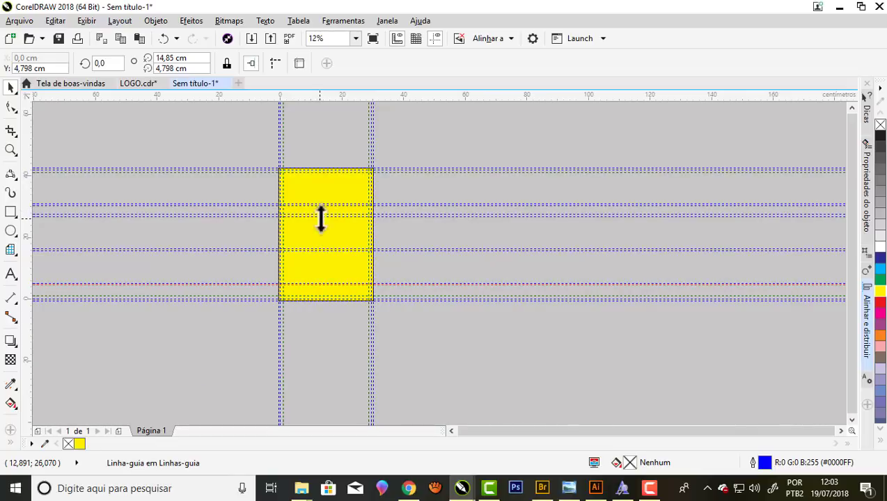
scroll(319, 216, up, 1)
scroll(311, 265, up, 1)
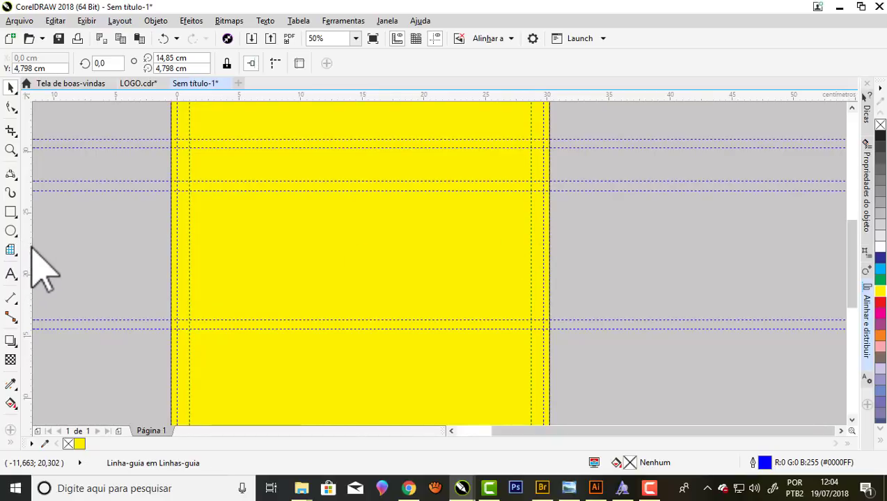
Place four vertical guidelines: beside the page, at the right bleed, near 9,5 cm, and further right
mouse_move(30, 264)
mouse_down()
mouse_move(72, 254)
mouse_move(185, 277)
mouse_up()
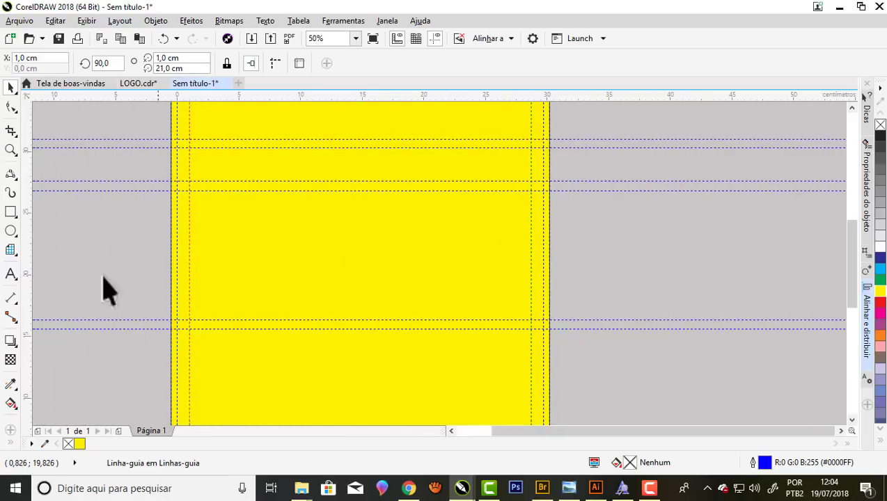
drag(25, 264, 530, 281)
drag(28, 281, 291, 284)
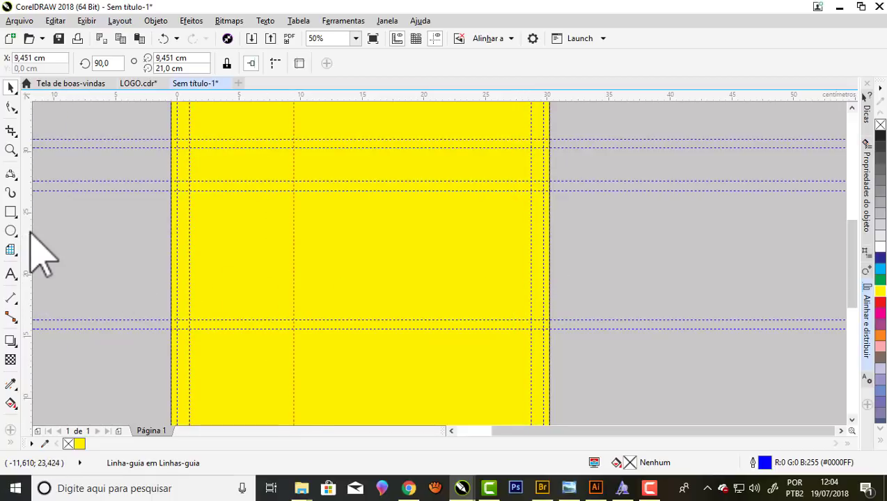
mouse_move(28, 232)
mouse_down()
mouse_move(432, 307)
mouse_move(428, 317)
mouse_up()
scroll(390, 244, down, 1)
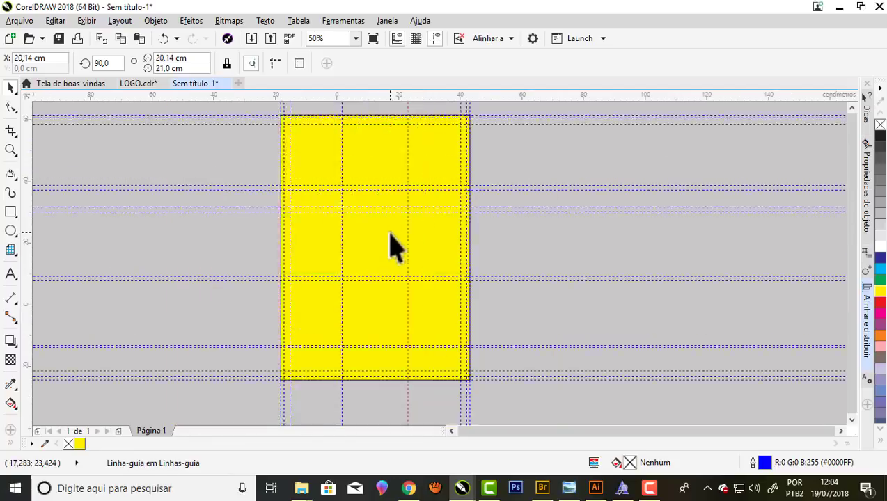
scroll(389, 247, down, 1)
scroll(368, 247, up, 1)
scroll(363, 252, up, 1)
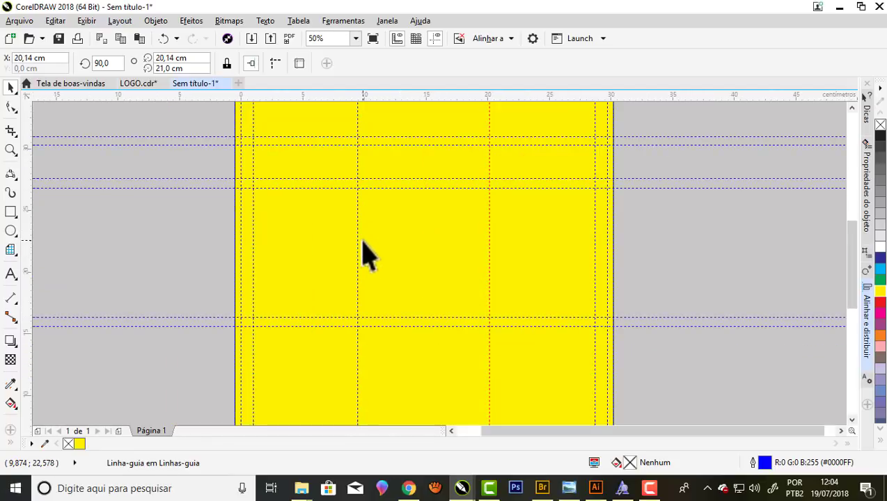
scroll(367, 276, up, 1)
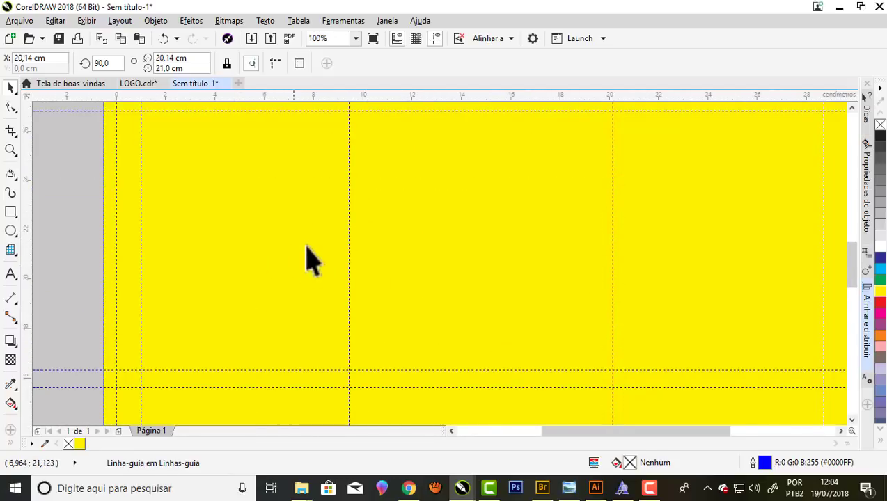
scroll(312, 259, down, 1)
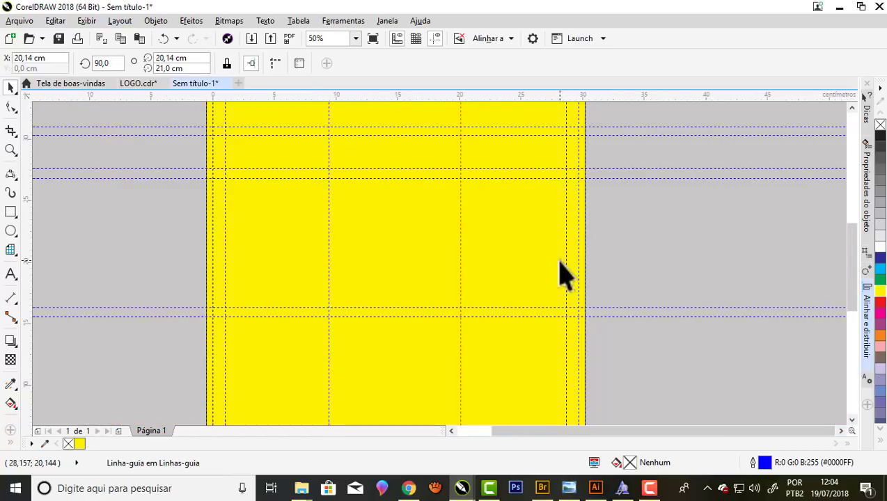
mouse_move(867, 389)
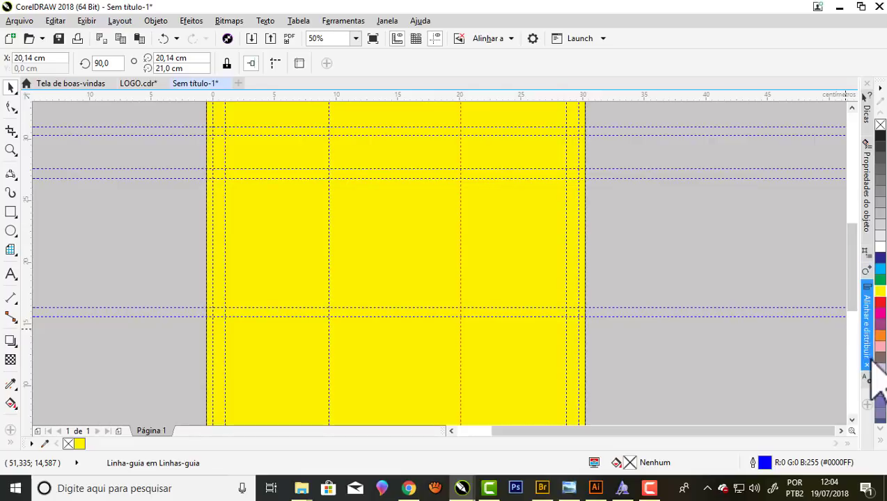
Reopen the Alinhar e distribuir docker from the Objeto menu
click(866, 365)
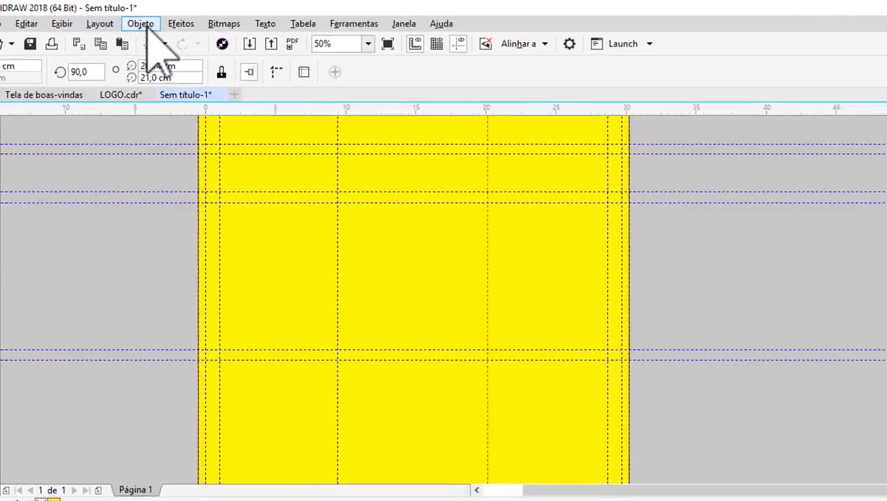
click(156, 21)
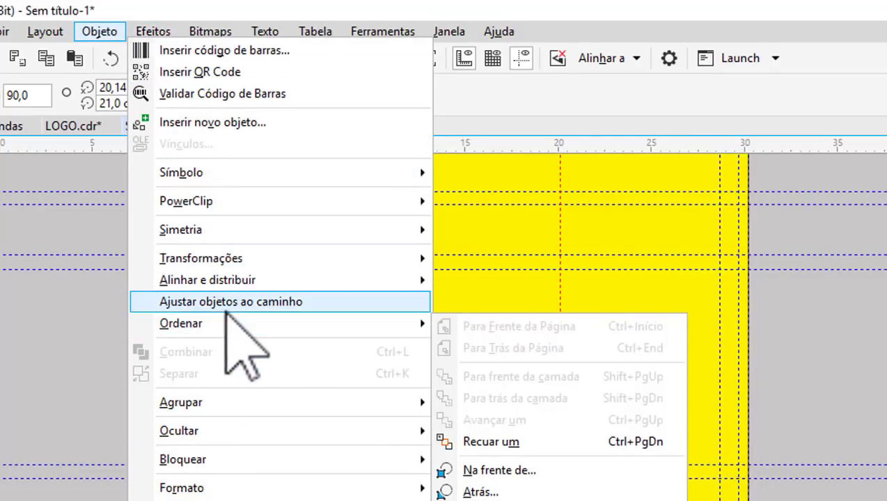
mouse_move(197, 198)
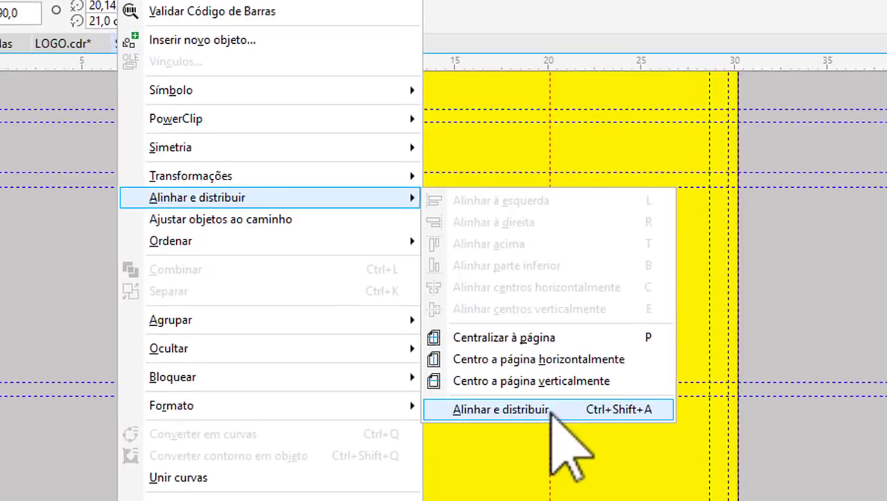
click(617, 406)
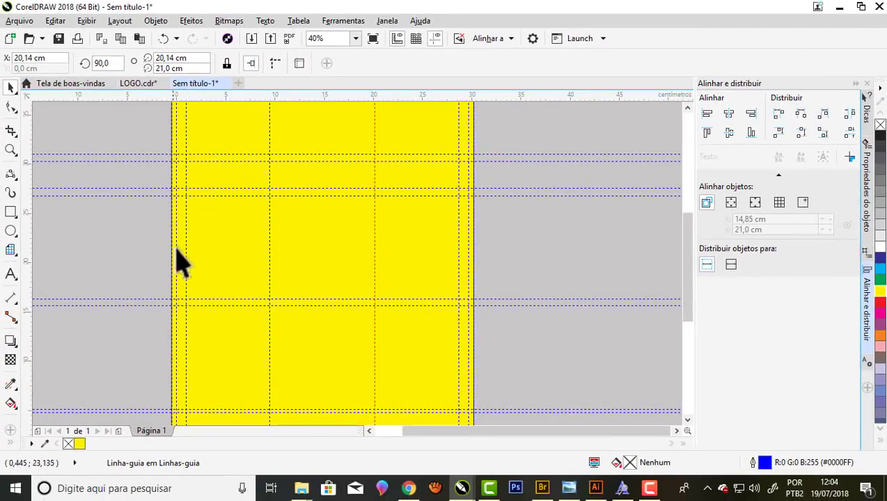
Zoom to the page, select the four vertical guides, and distribute their horizontal spacing evenly
click(11, 149)
drag(108, 174, 506, 337)
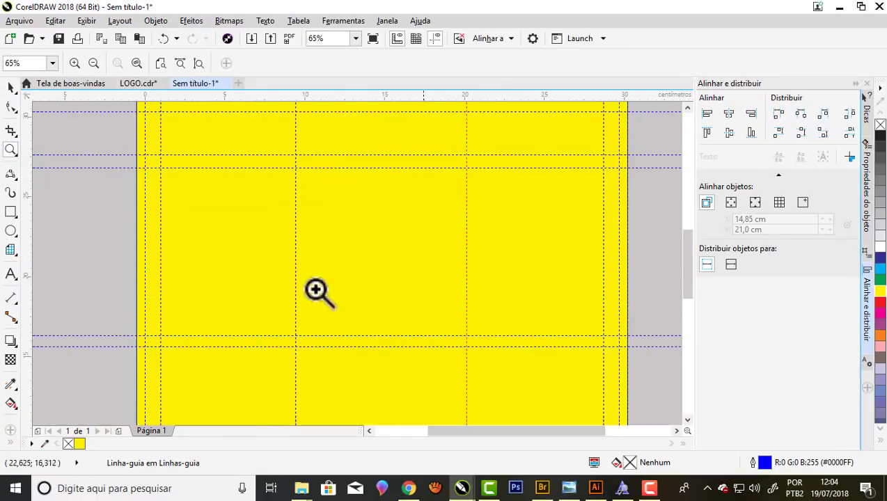
click(11, 87)
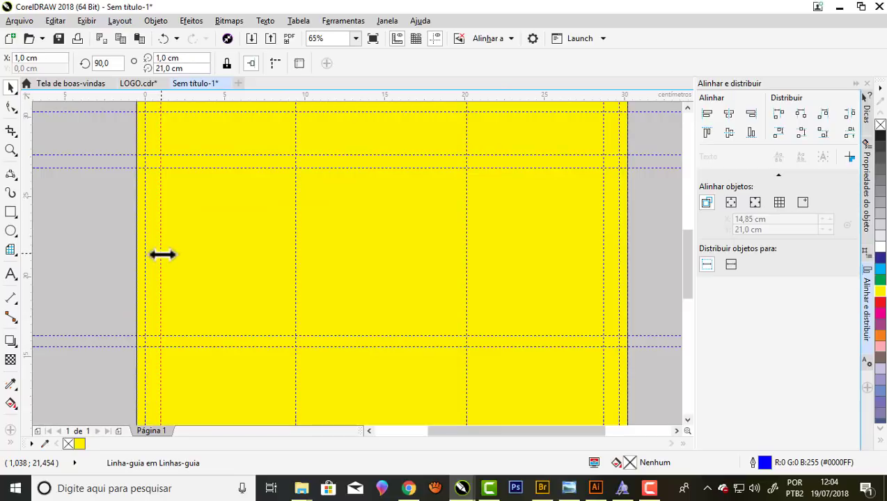
key(shift)
shift+click(463, 270)
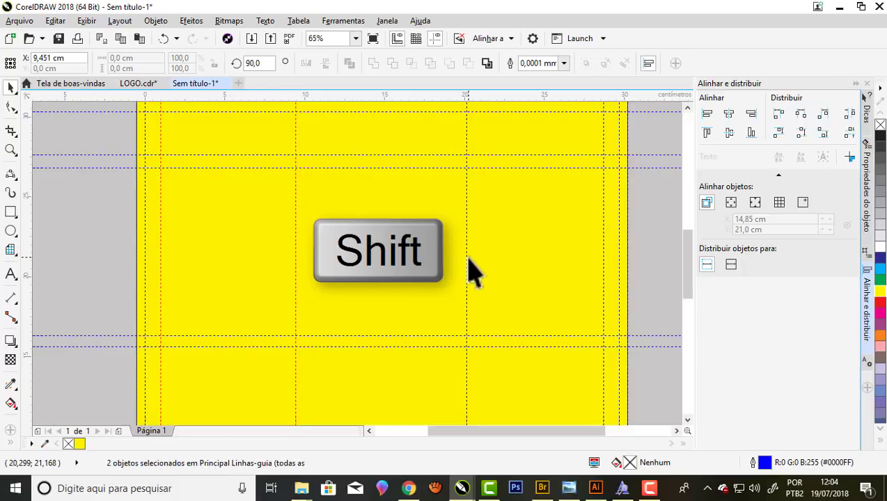
shift+click(603, 266)
shift+click(604, 262)
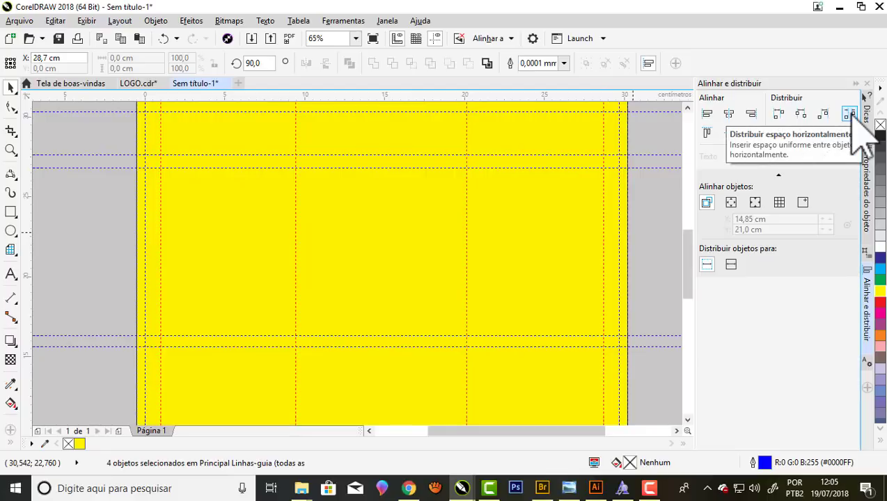
click(850, 115)
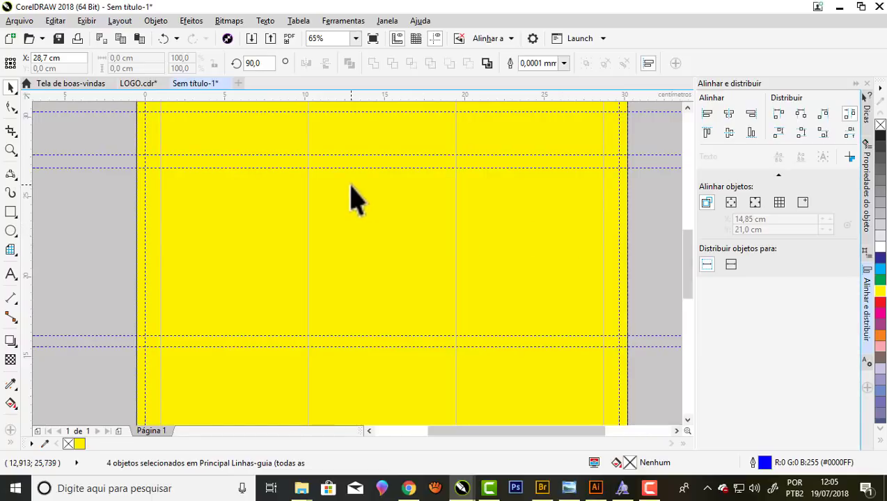
scroll(352, 208, down, 2)
scroll(356, 232, down, 1)
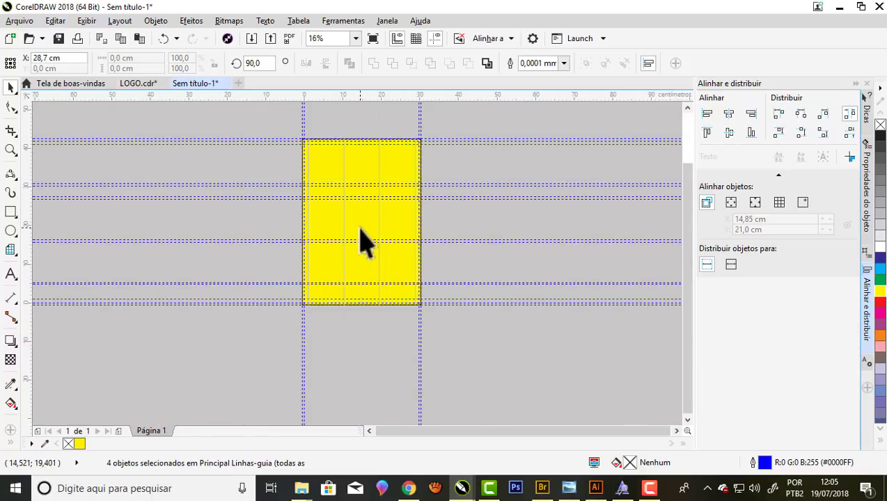
scroll(360, 184, up, 1)
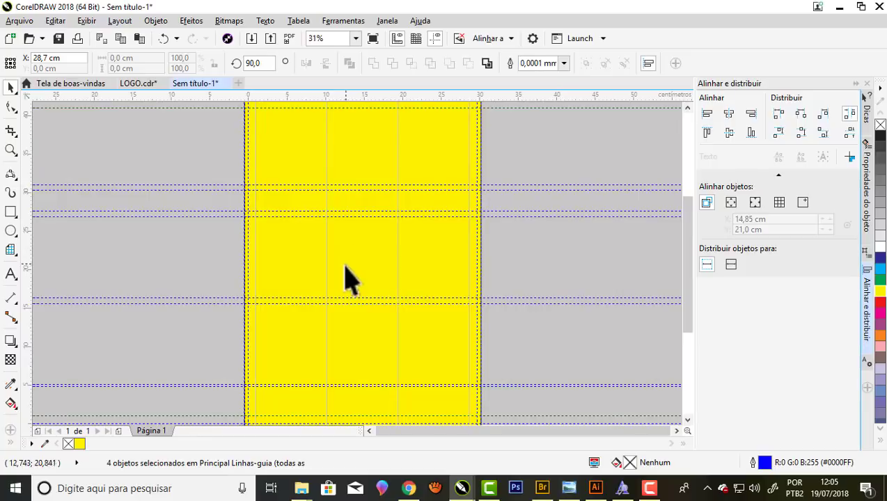
scroll(348, 280, down, 1)
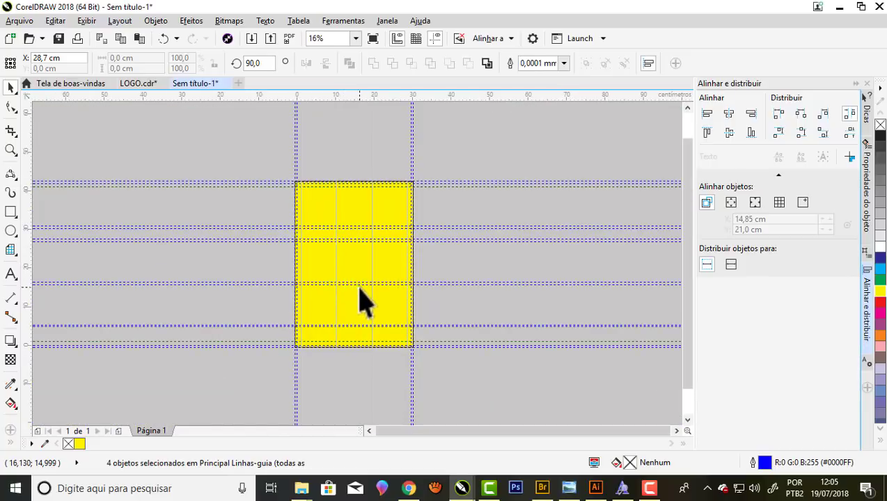
scroll(352, 291, up, 1)
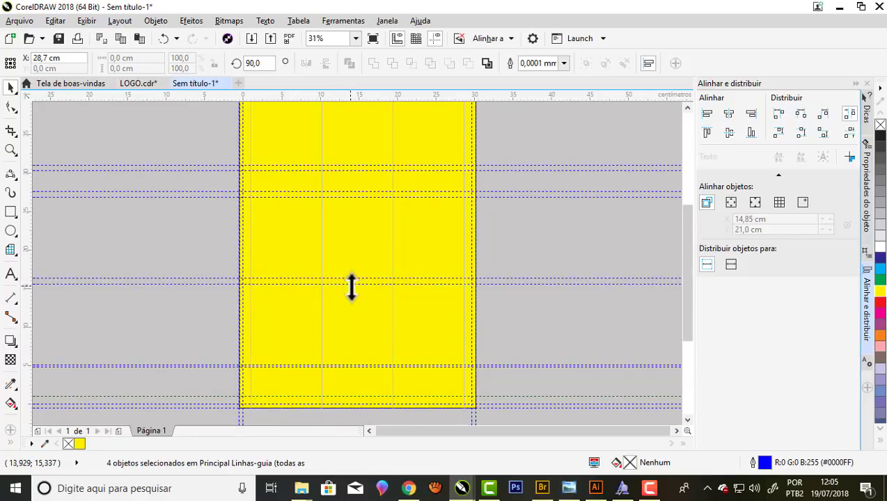
scroll(352, 285, down, 1)
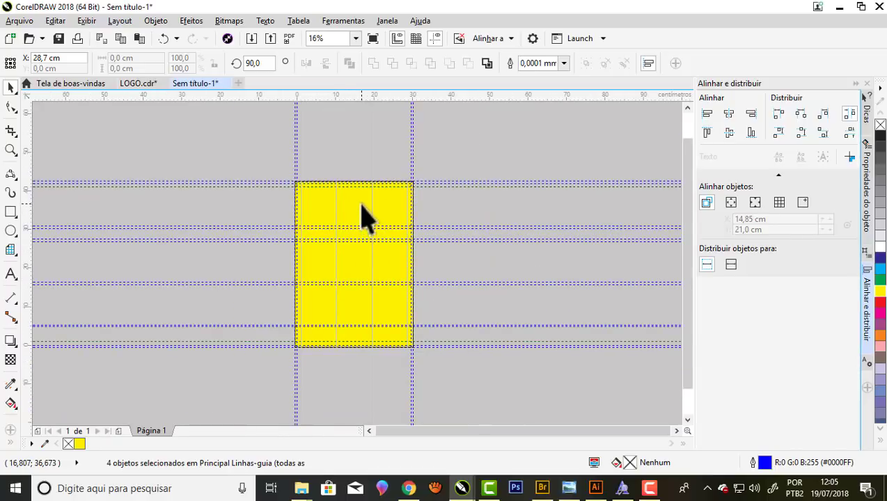
scroll(365, 219, up, 1)
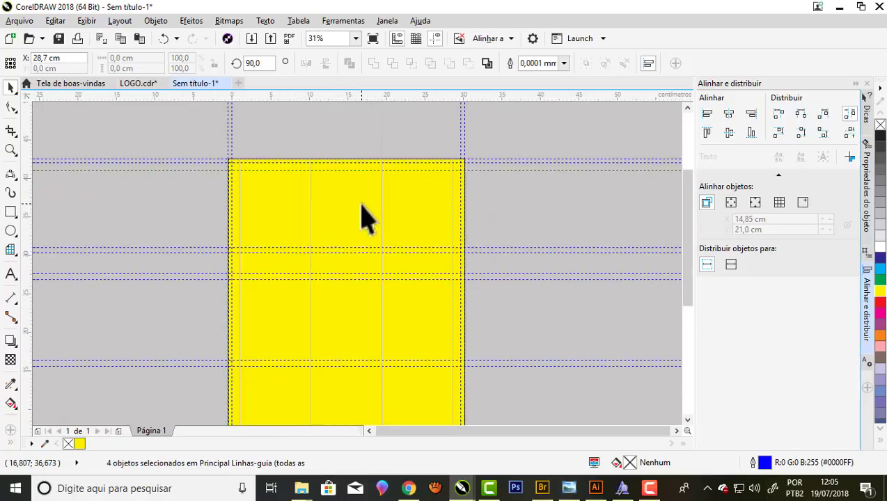
Draw a 27,7 × 10 cm rectangle between the top guide intersections
click(11, 213)
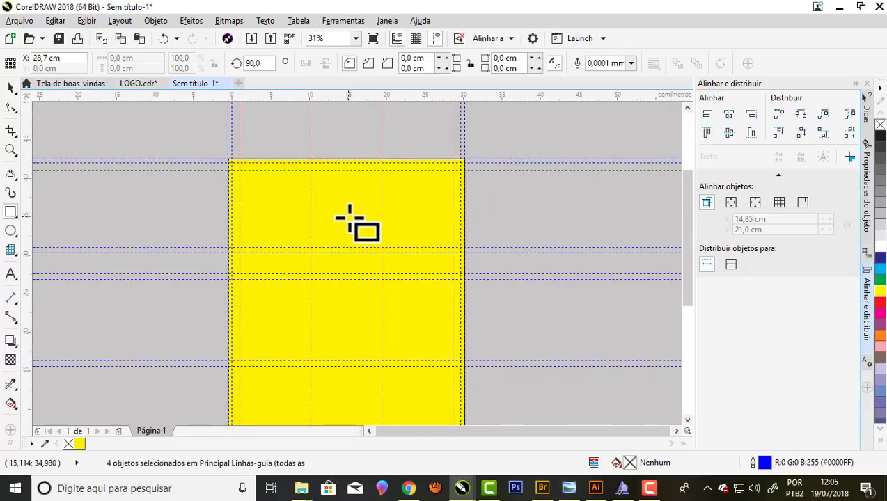
scroll(351, 219, up, 1)
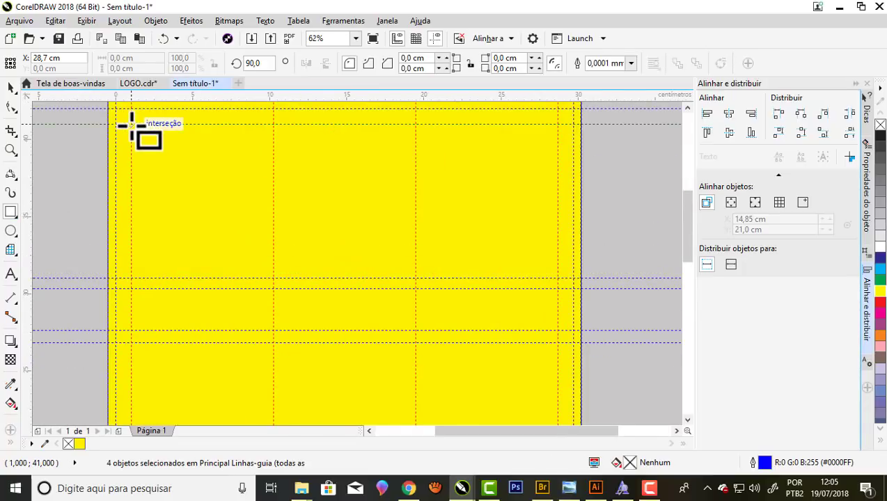
drag(132, 125, 521, 278)
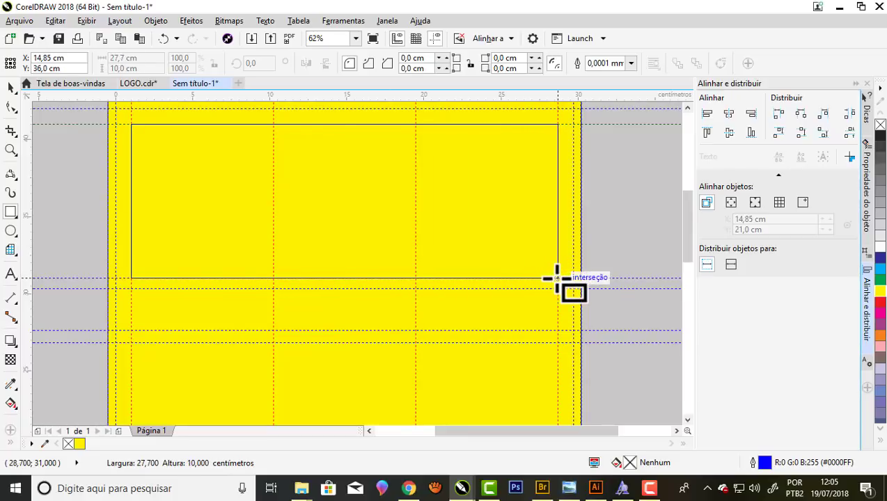
drag(526, 278, 557, 278)
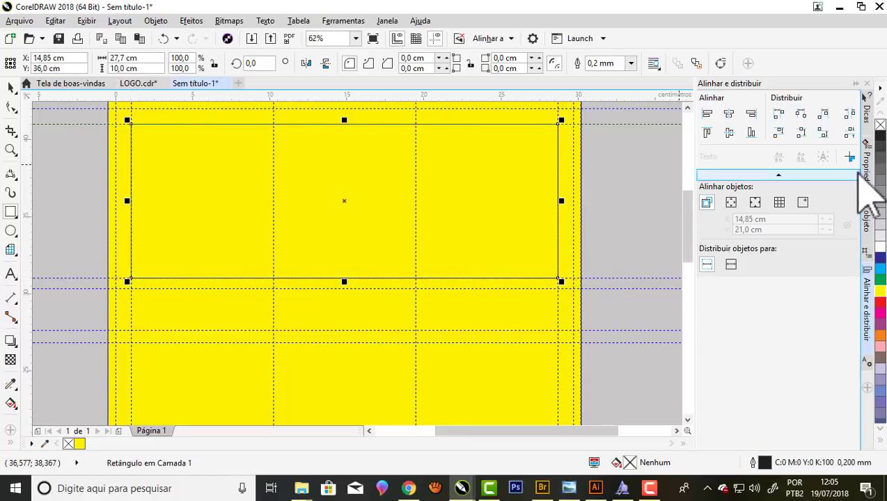
Try red and yellow fills on the box before settling on white
click(879, 247)
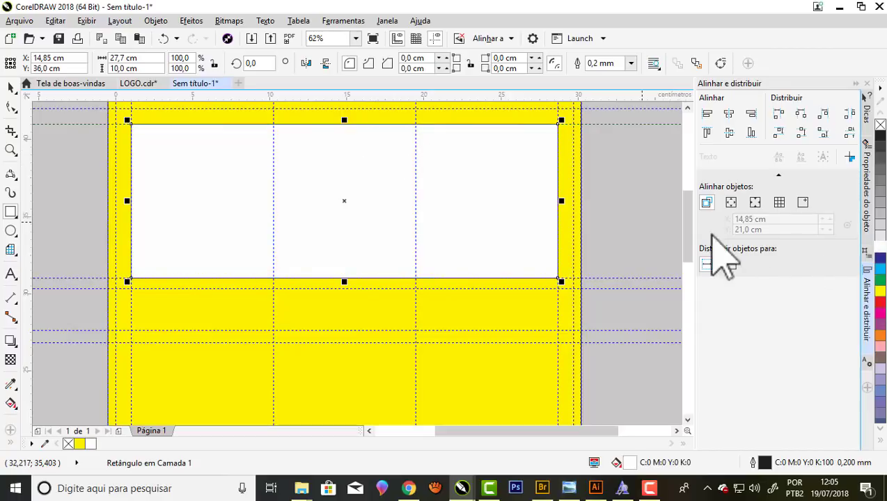
click(880, 301)
scroll(347, 140, down, 1)
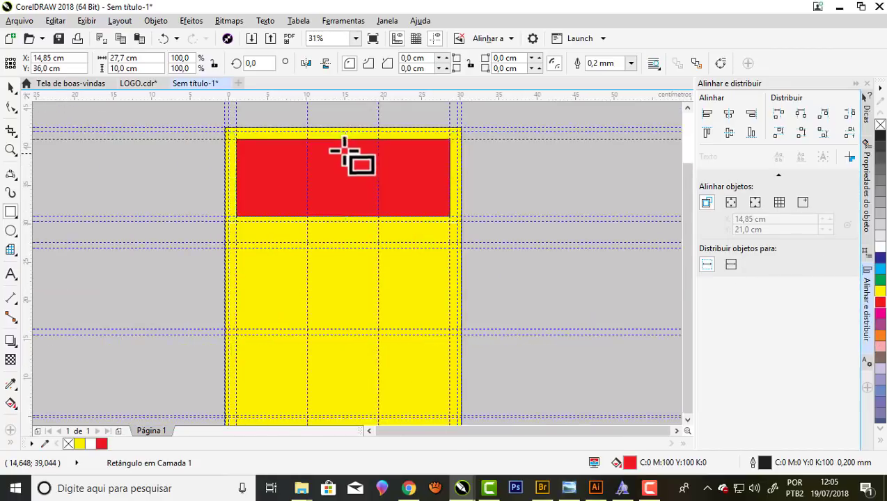
scroll(344, 153, down, 1)
scroll(342, 159, up, 1)
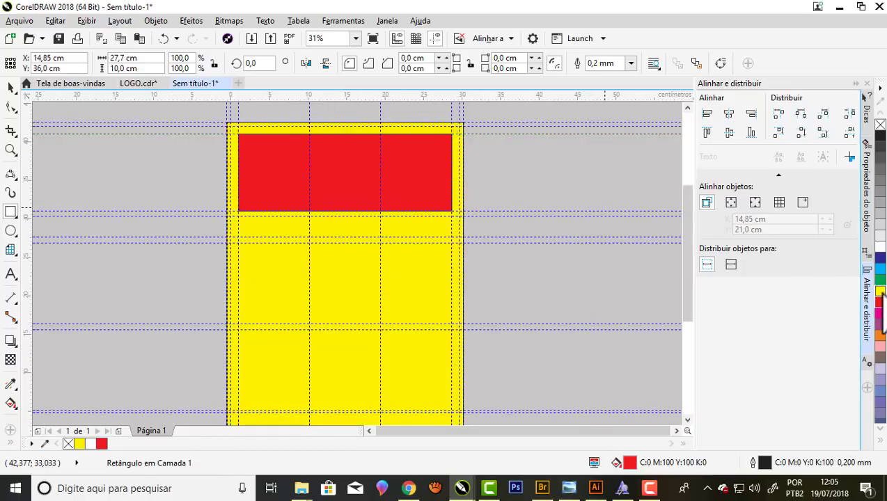
click(880, 291)
scroll(293, 150, up, 1)
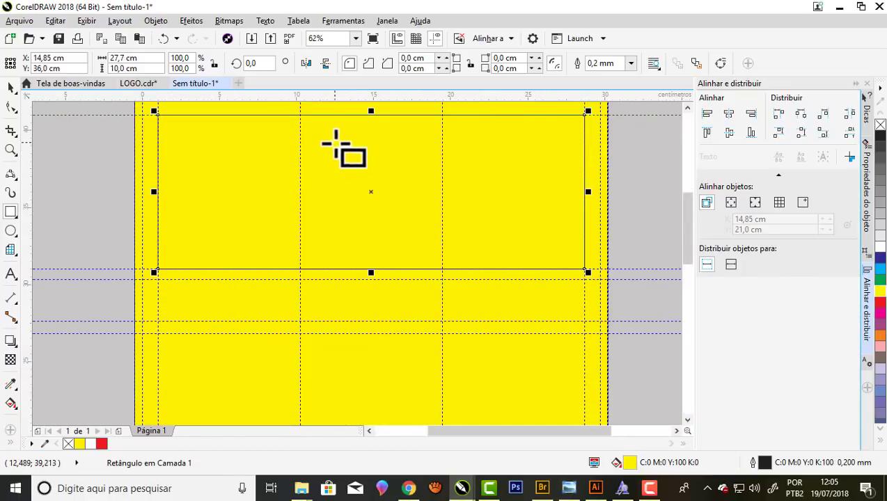
click(880, 248)
scroll(366, 134, down, 1)
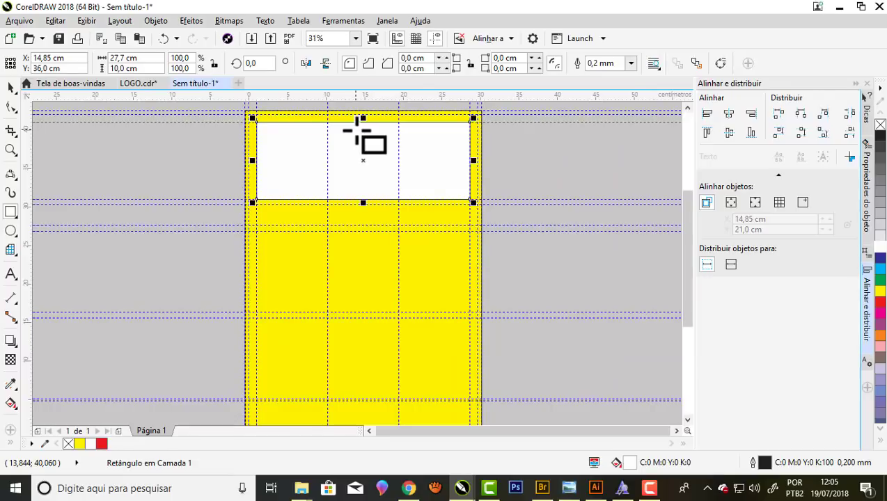
scroll(357, 130, down, 1)
scroll(332, 277, up, 2)
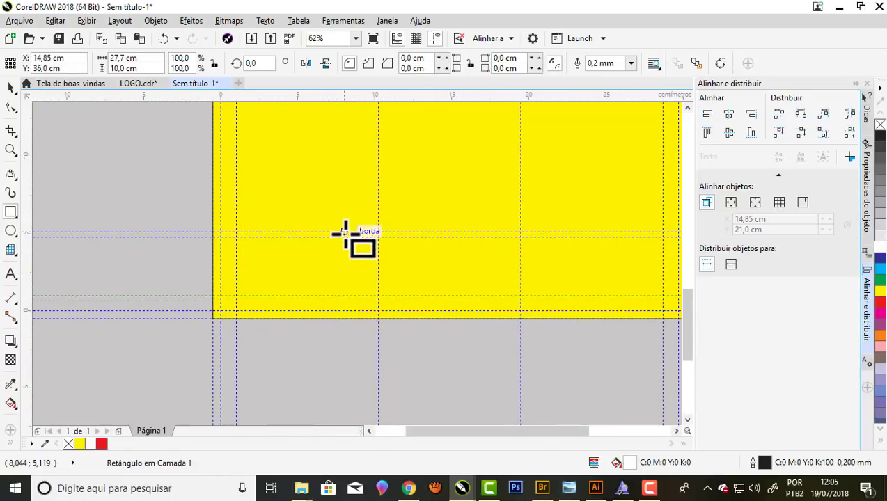
scroll(348, 234, down, 1)
scroll(465, 265, up, 1)
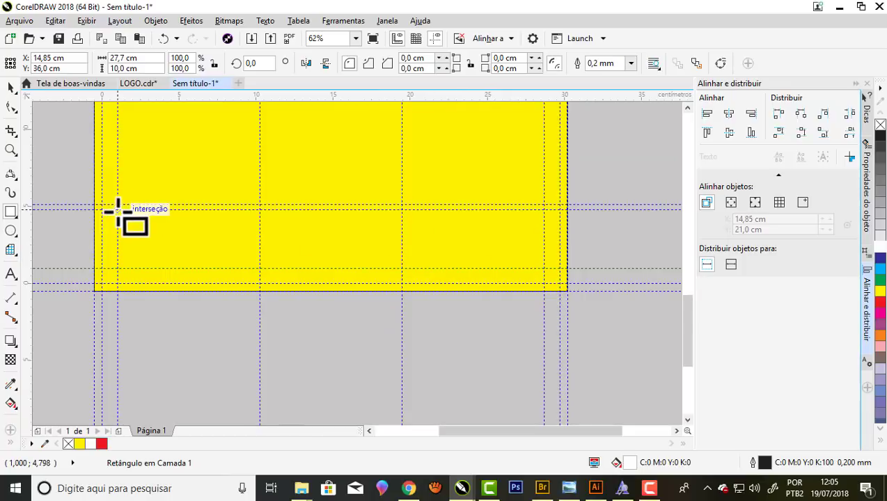
Draw a slightly taller red bar across the bottom of the page
mouse_move(117, 218)
mouse_down()
mouse_move(128, 237)
mouse_move(547, 264)
mouse_up()
scroll(332, 275, up, 1)
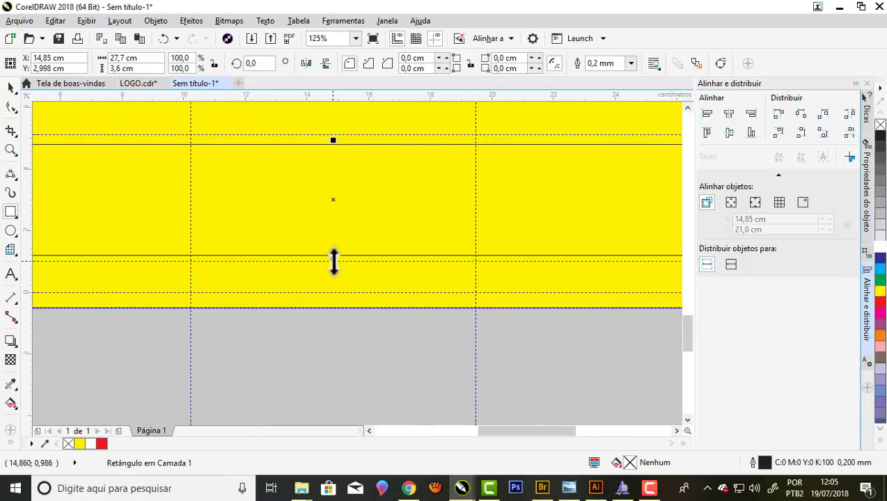
drag(334, 261, 334, 267)
scroll(335, 265, down, 1)
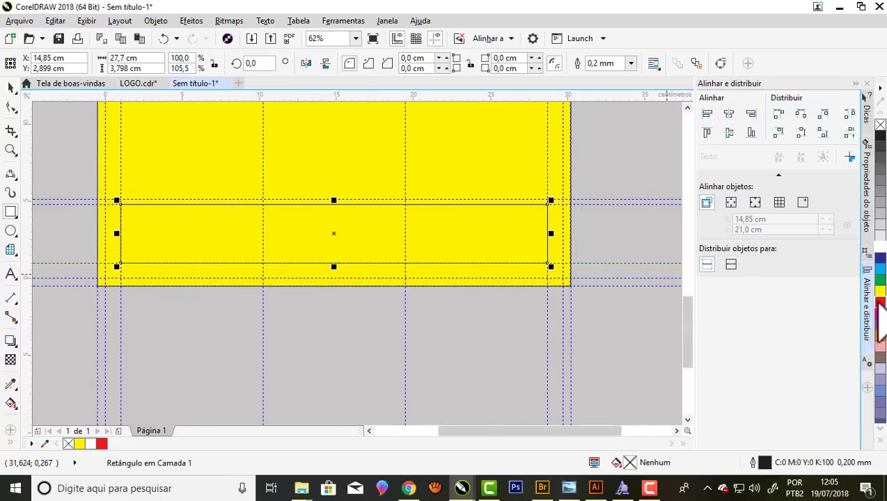
click(879, 304)
scroll(396, 292, down, 1)
scroll(396, 278, down, 1)
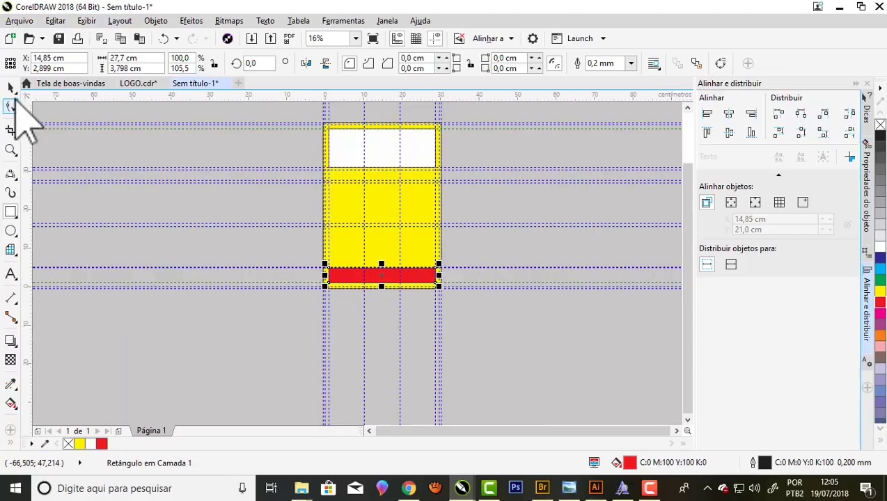
key(Escape)
scroll(371, 182, up, 1)
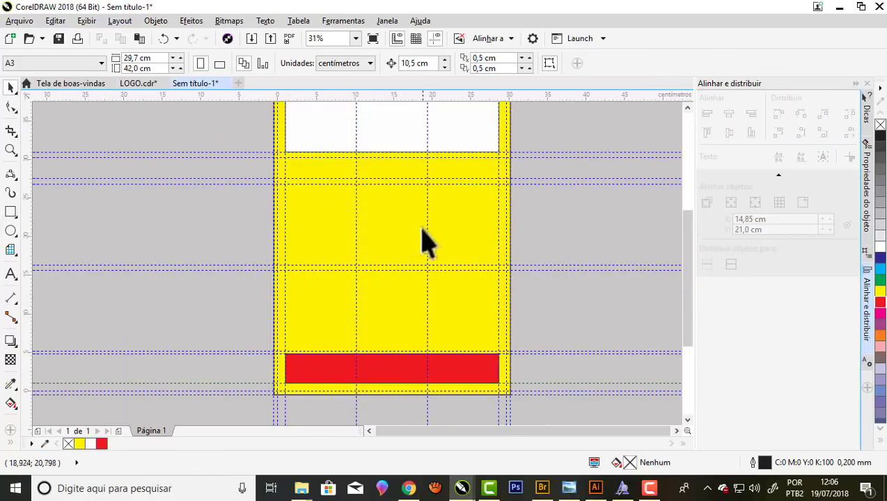
scroll(369, 221, up, 1)
scroll(292, 182, down, 1)
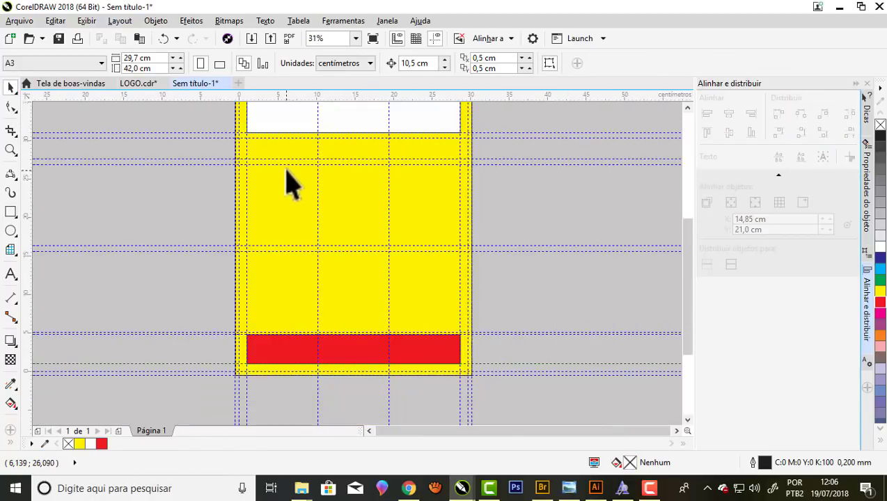
Draw a full-width red bar just below the white header box
click(10, 212)
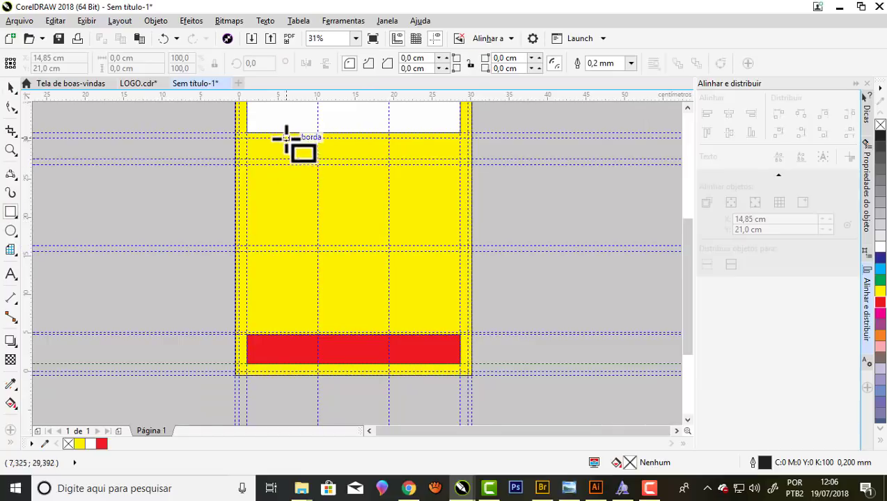
scroll(286, 138, up, 1)
drag(210, 139, 638, 181)
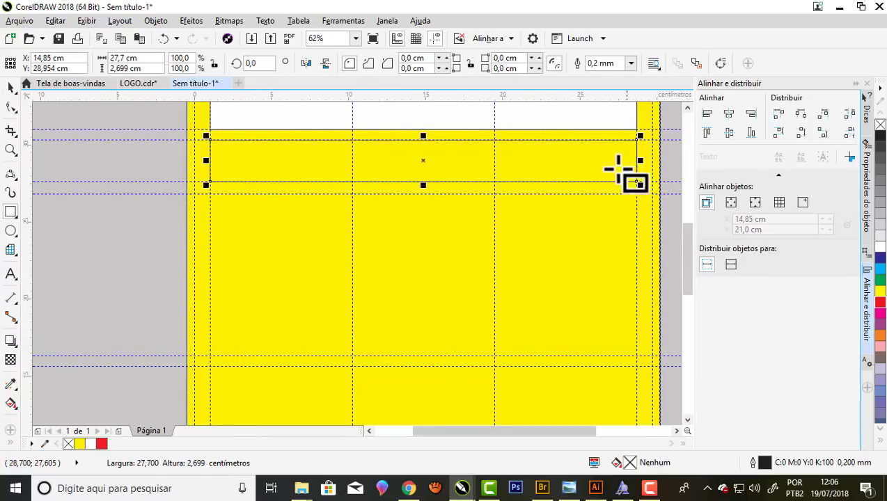
click(880, 302)
scroll(391, 237, down, 1)
scroll(386, 244, up, 1)
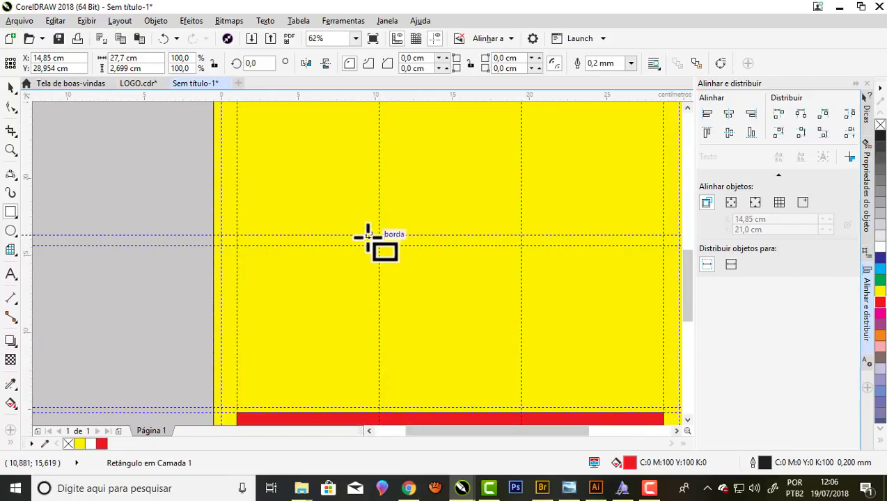
scroll(368, 236, down, 1)
key(Escape)
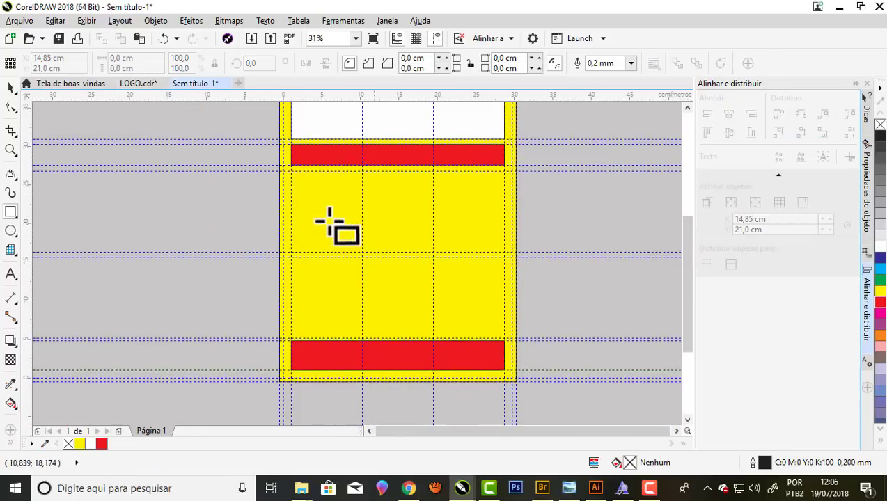
scroll(376, 249, down, 1)
scroll(380, 245, up, 1)
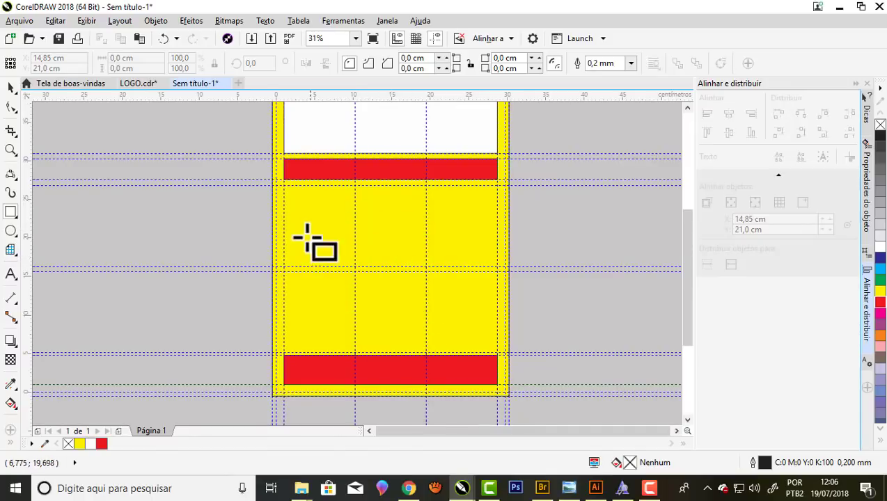
scroll(390, 303, down, 1)
scroll(398, 259, up, 1)
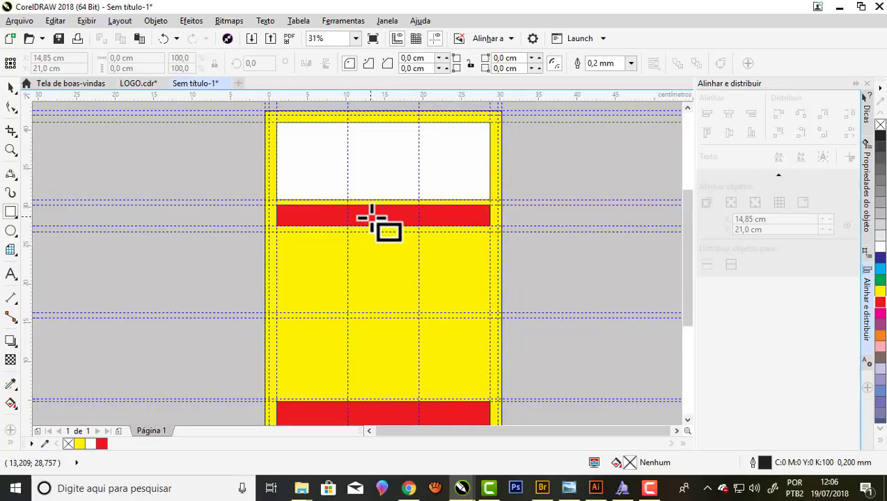
scroll(376, 216, down, 1)
scroll(384, 265, up, 1)
scroll(382, 261, down, 1)
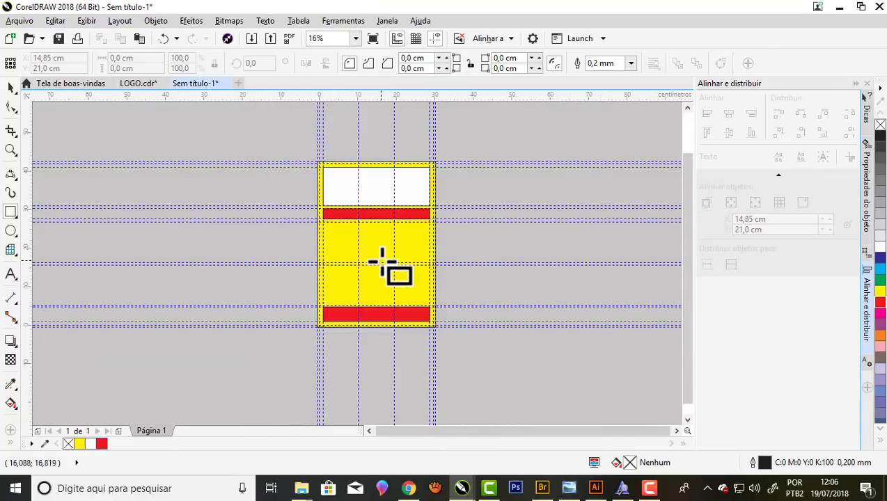
scroll(379, 242, up, 1)
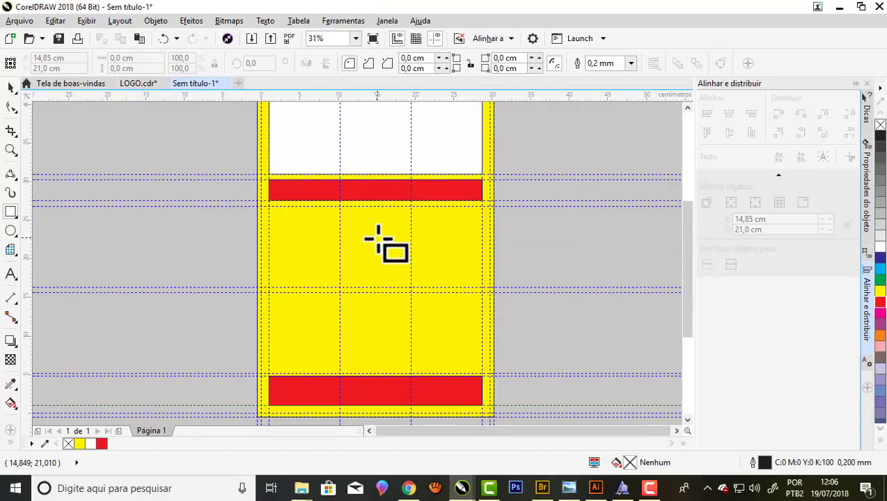
scroll(377, 239, down, 1)
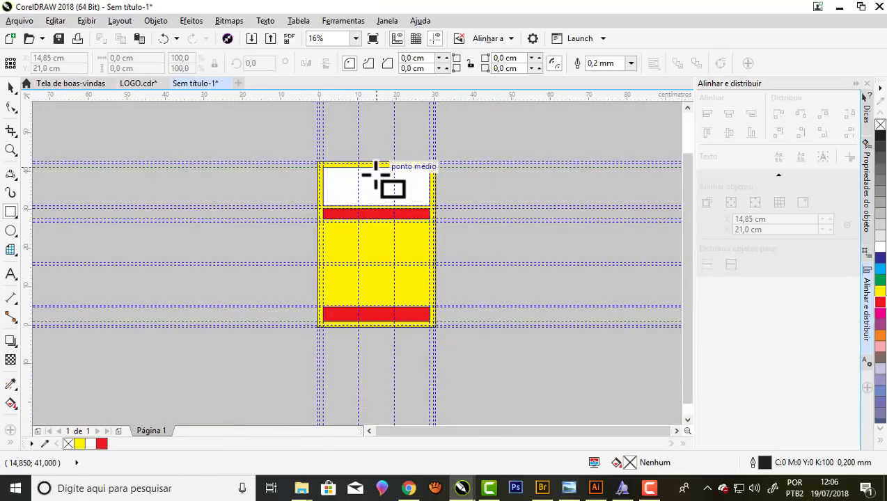
scroll(374, 200, up, 1)
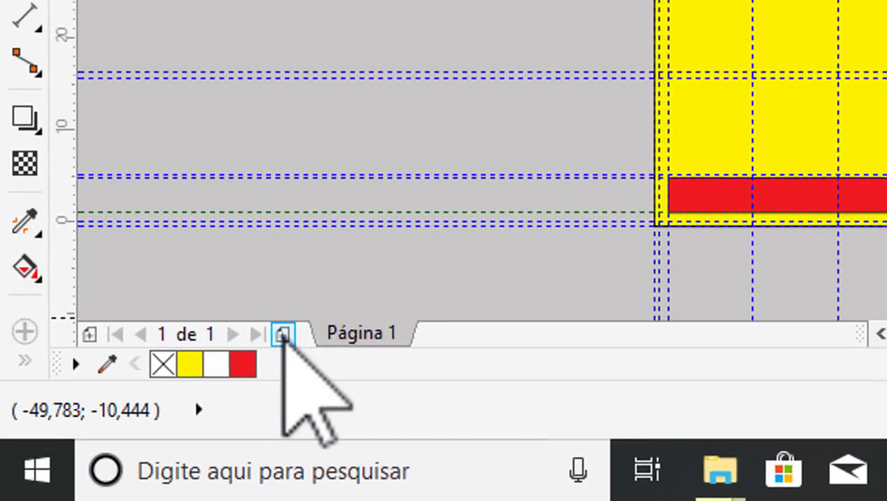
Add a second page to the document
click(118, 431)
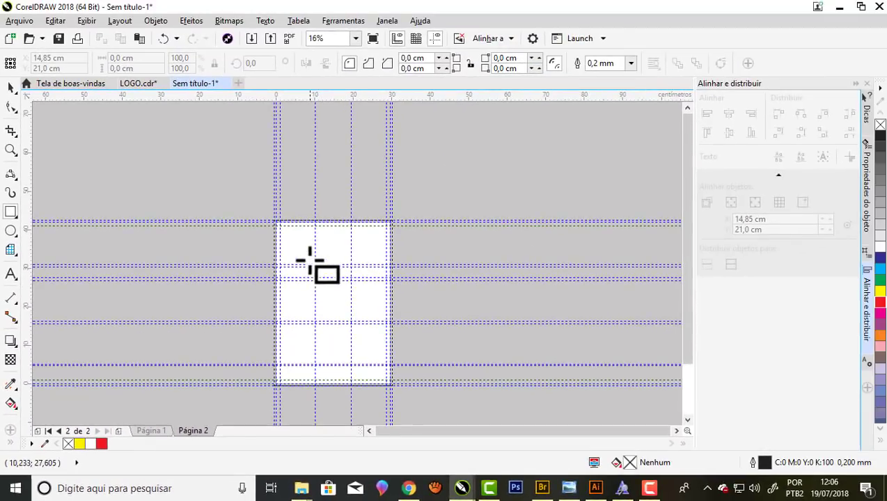
scroll(309, 260, up, 1)
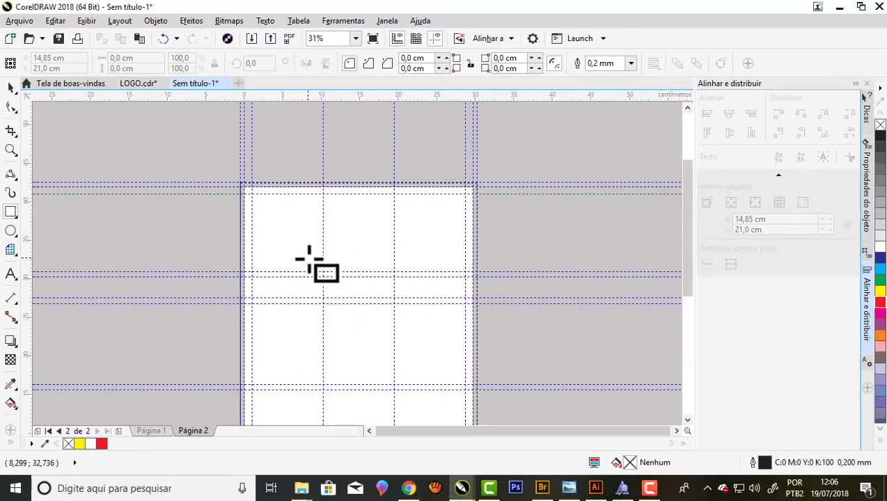
scroll(306, 231, up, 1)
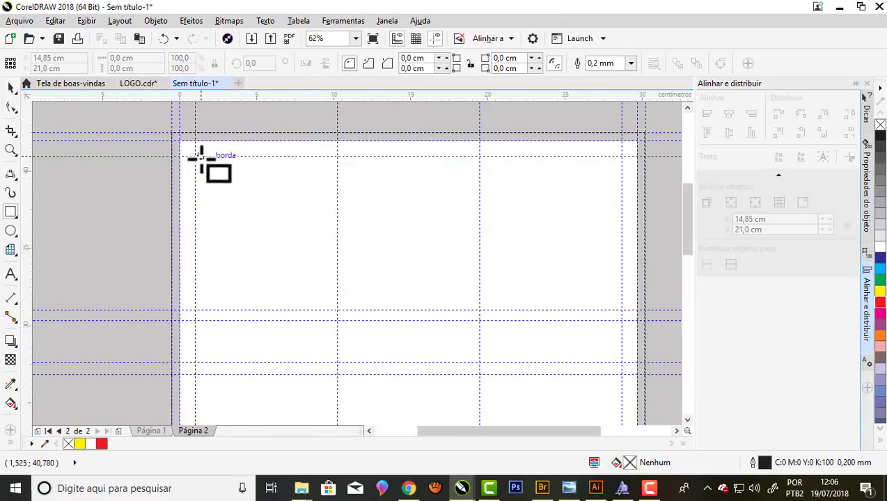
Draw a 27,7 × 10 cm yellow header box across the top of page 2
drag(195, 156, 641, 320)
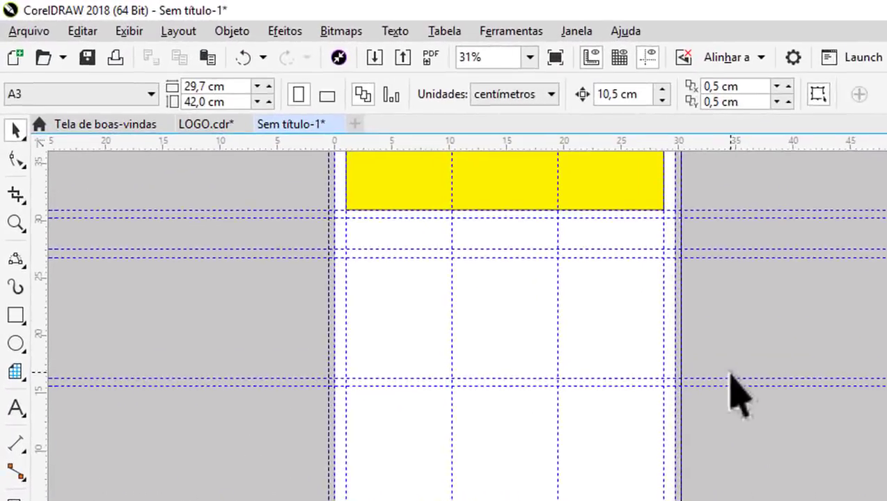
scroll(730, 379, down, 1)
scroll(689, 355, up, 1)
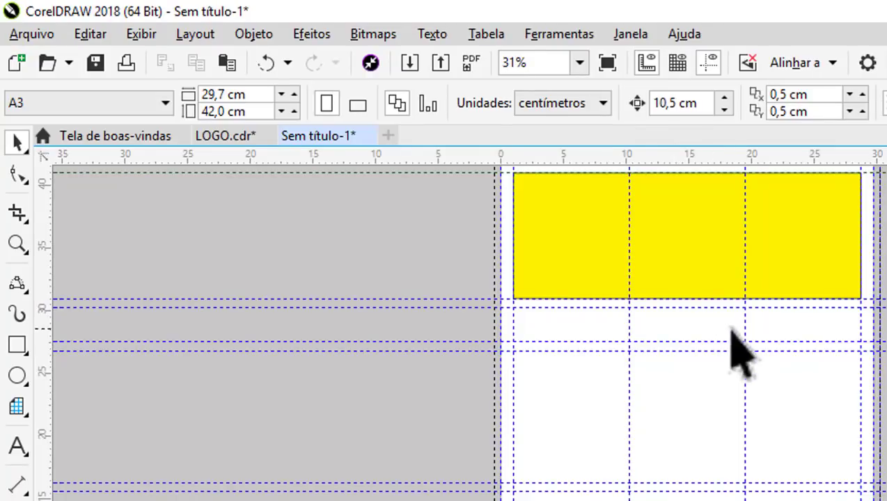
scroll(730, 323, up, 1)
scroll(731, 324, down, 1)
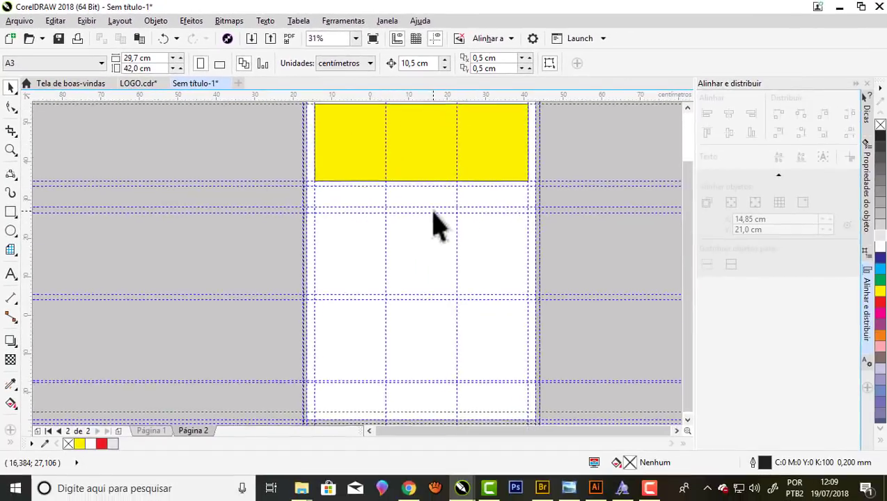
scroll(433, 223, down, 1)
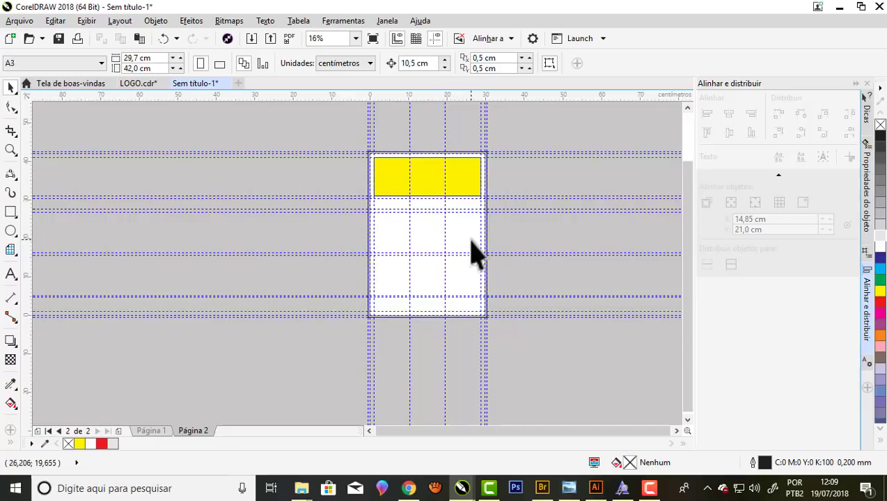
scroll(471, 252, up, 1)
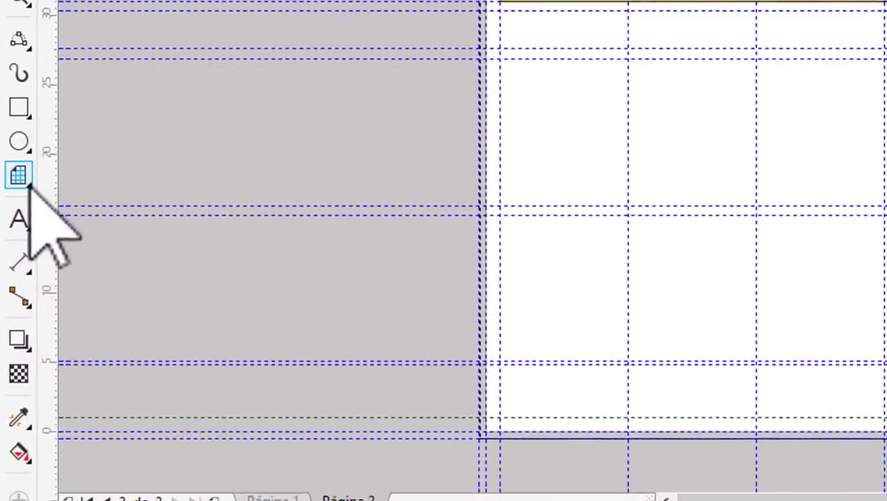
Switch to the Papel gráfico (graph paper) tool from the Polygon flyout
click(29, 185)
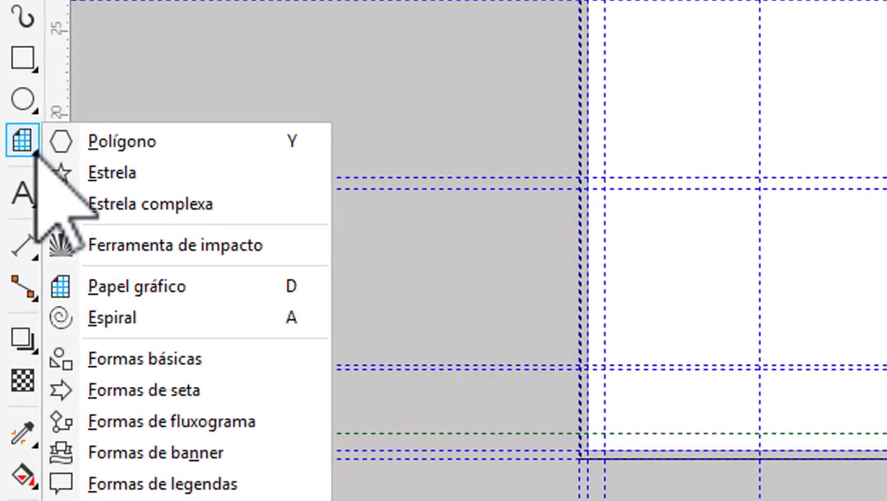
click(35, 153)
click(102, 148)
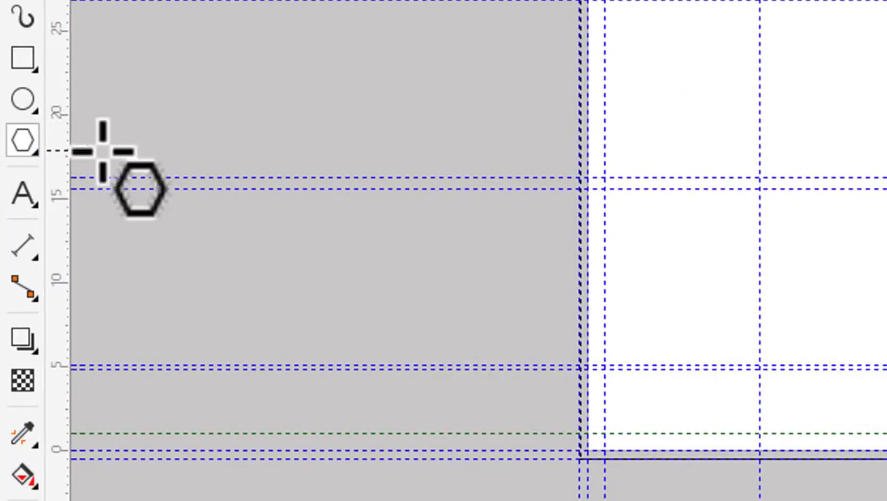
click(38, 148)
click(148, 285)
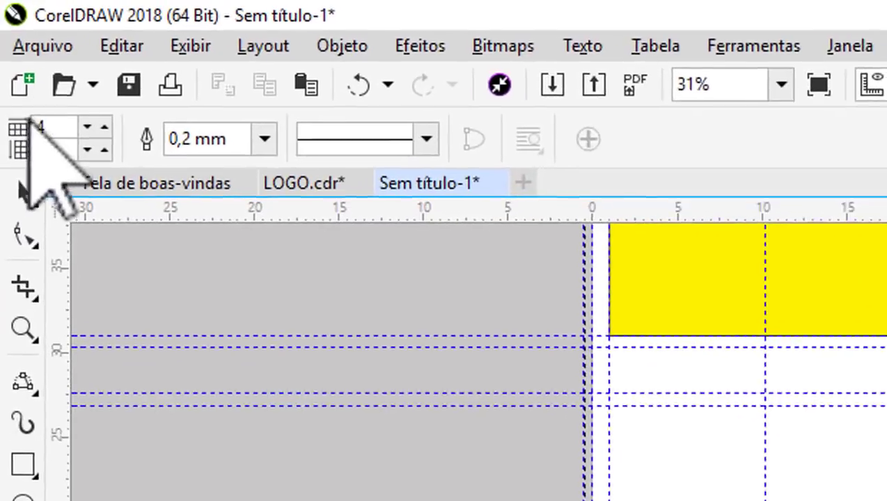
Set the graph-paper grid to 4 columns and 5 rows
click(26, 58)
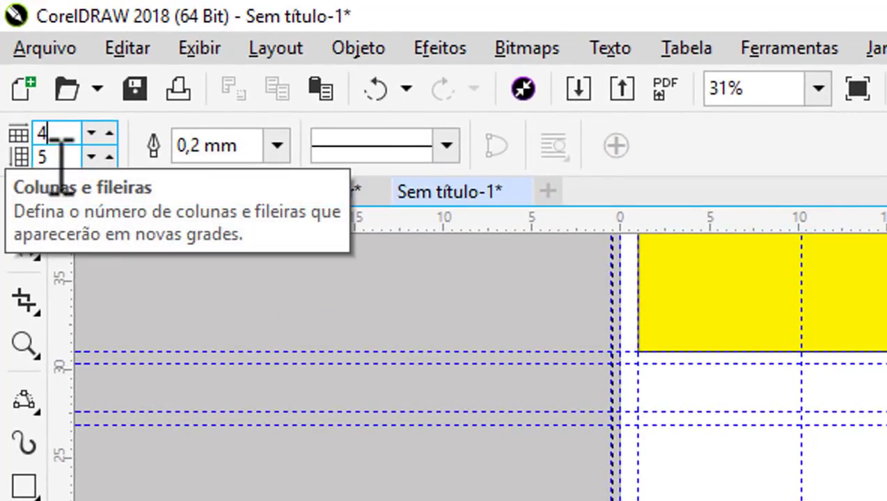
click(62, 158)
click(70, 134)
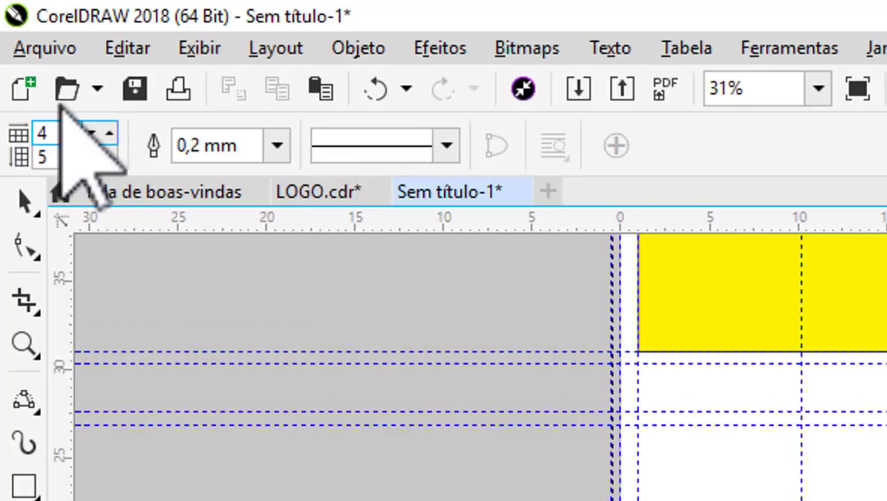
double_click(56, 158)
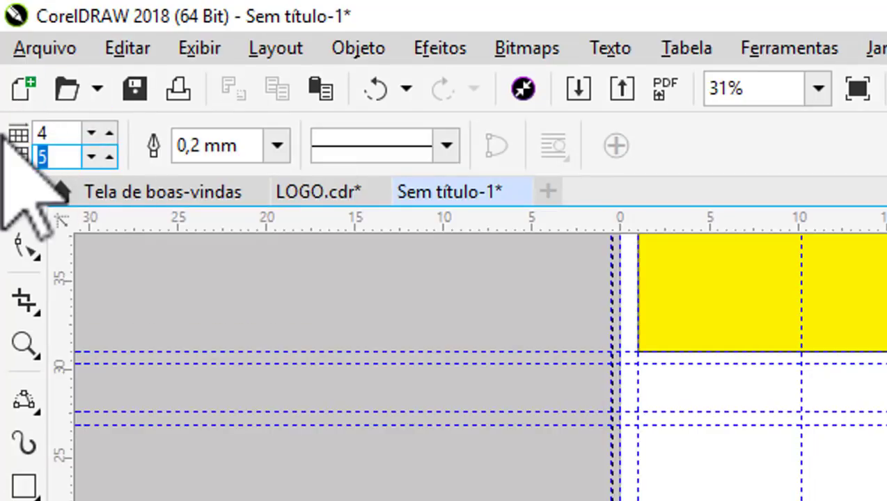
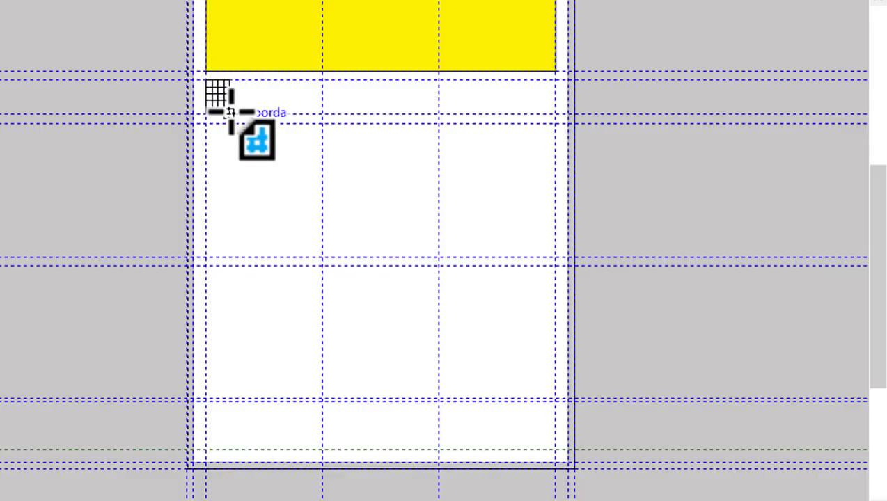
Drag a 4-column by 5-row Graph Paper grid across page 2 below the yellow bar
drag(230, 112, 554, 453)
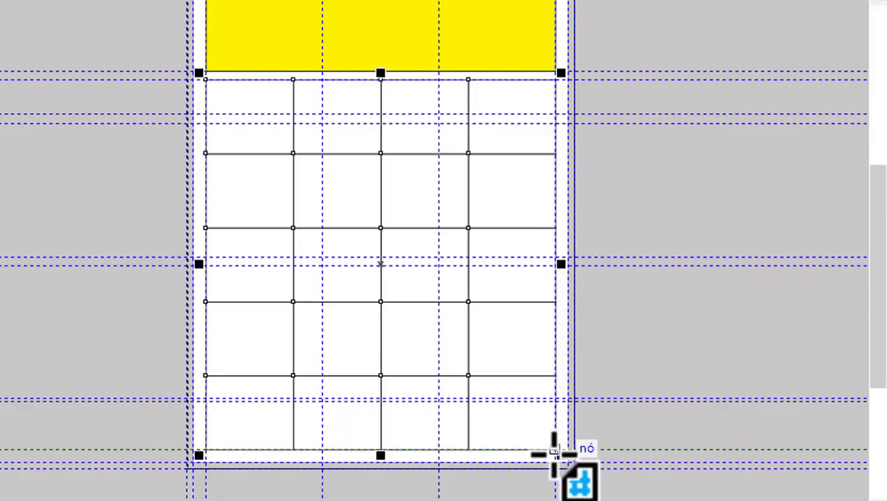
scroll(478, 122, up, 2)
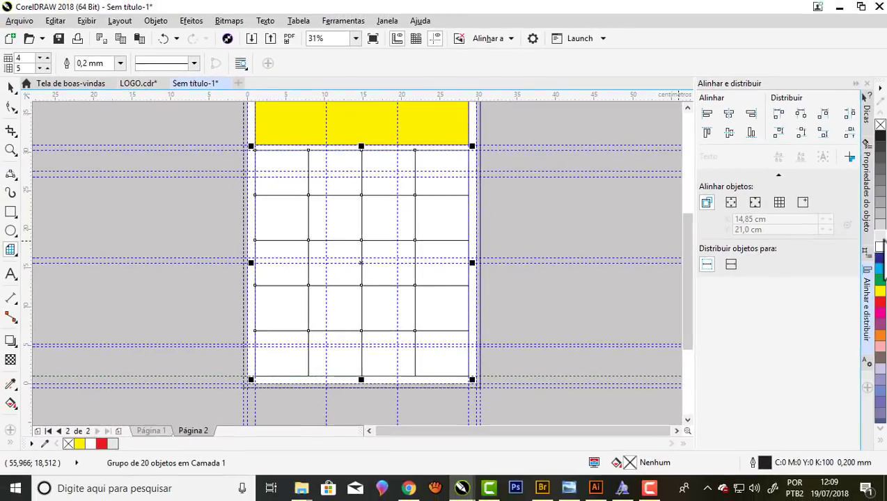
Fill the grid cells with 10% black light grey
click(880, 237)
key(space)
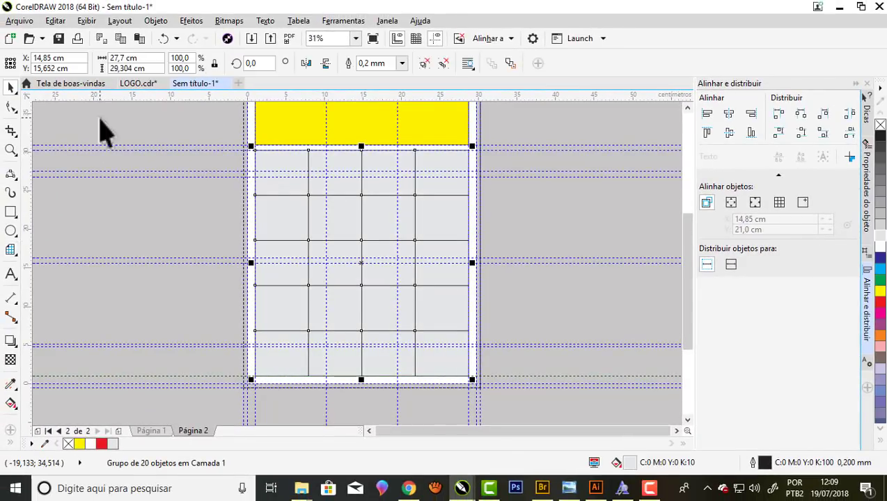
scroll(352, 171, up, 2)
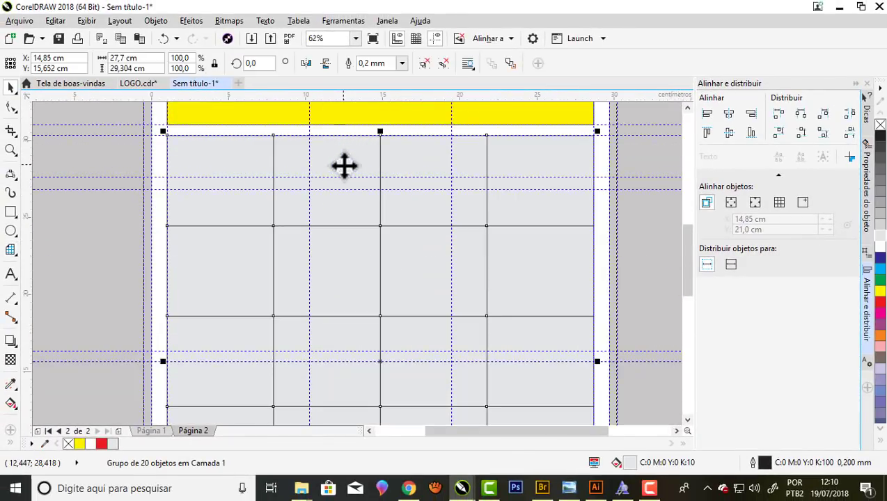
scroll(344, 165, down, 2)
scroll(376, 341, up, 2)
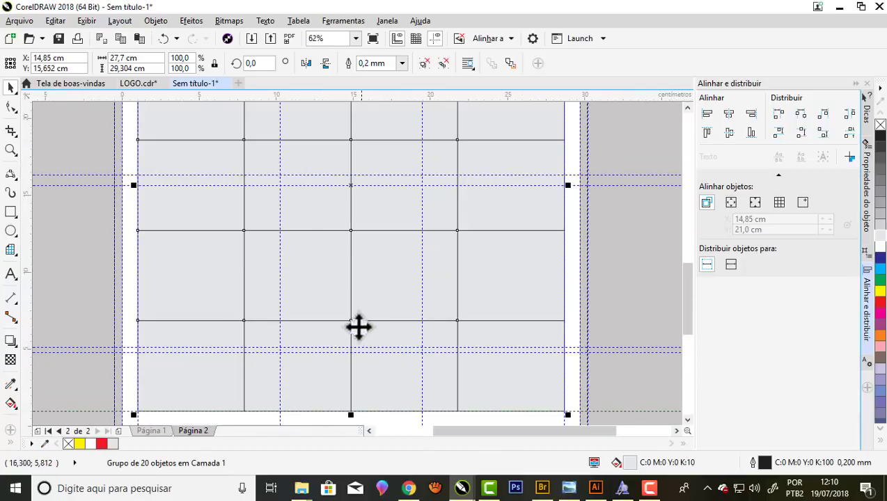
scroll(333, 293, down, 2)
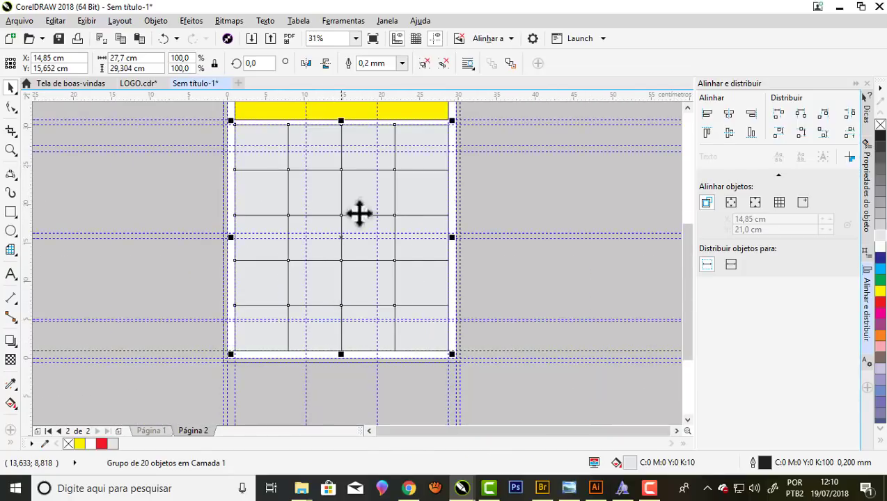
scroll(326, 127, up, 2)
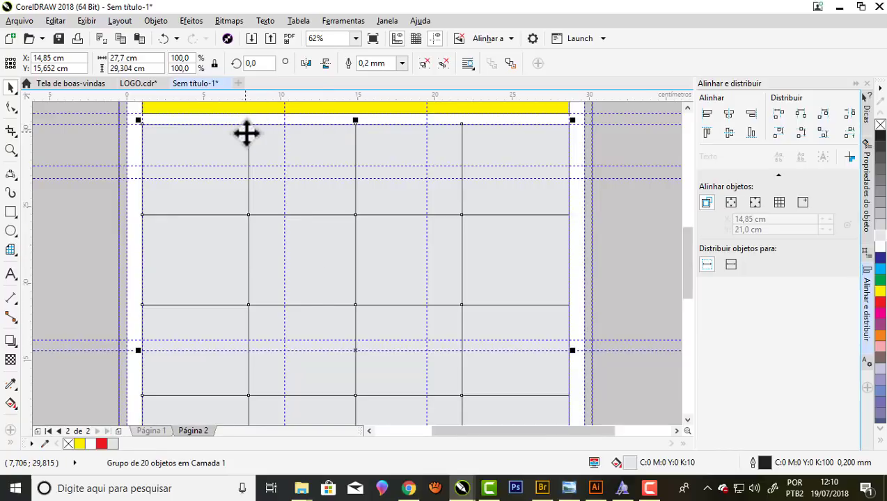
scroll(247, 134, up, 2)
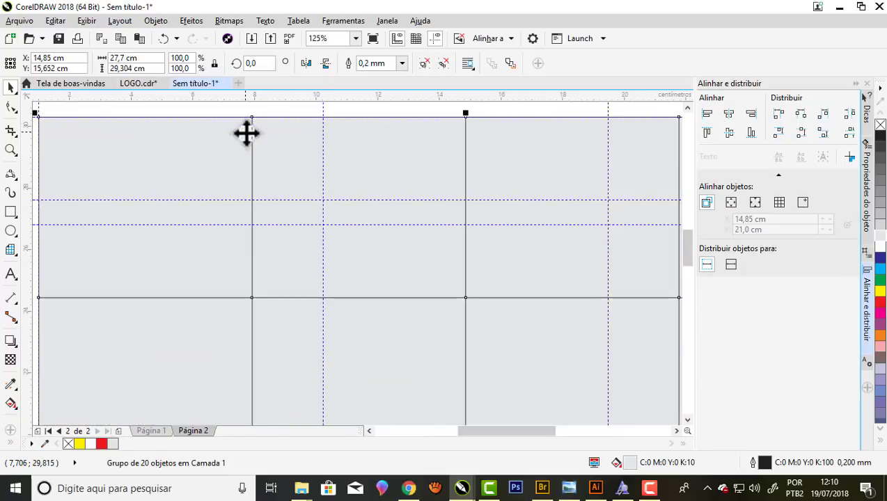
Give the grid lines a 0.5 mm red outline
click(401, 63)
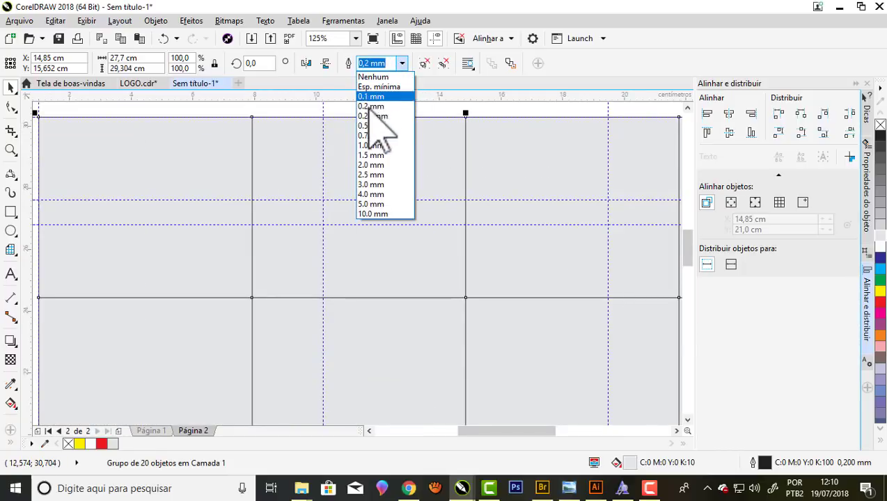
click(371, 126)
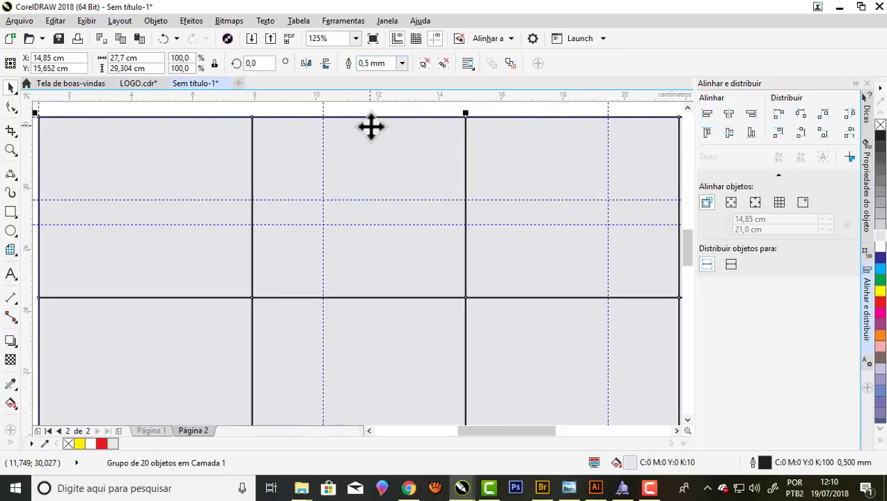
scroll(371, 122, down, 4)
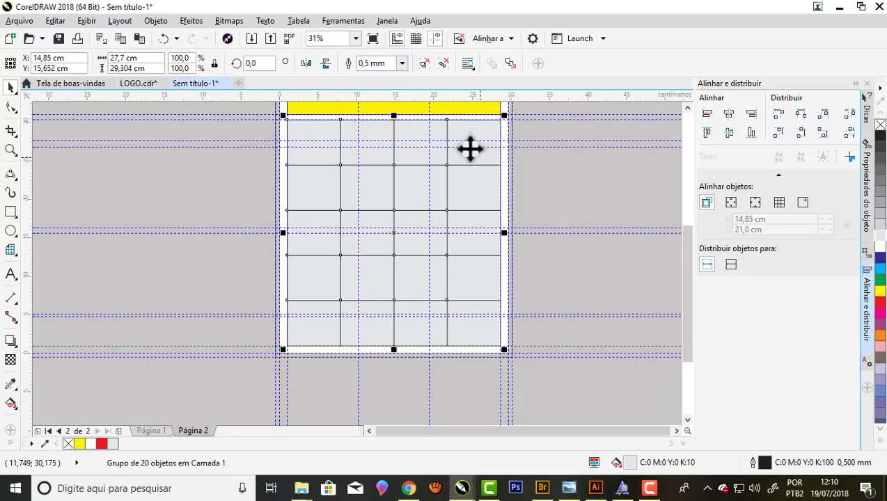
scroll(454, 153, up, 2)
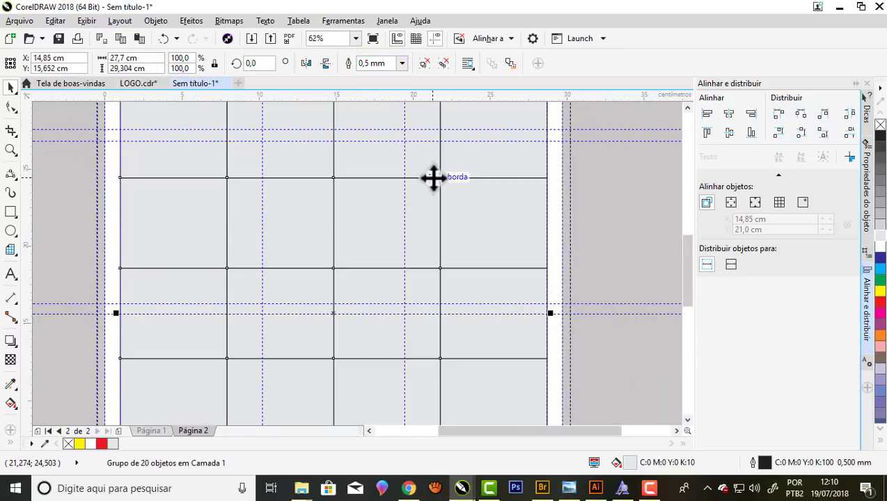
scroll(433, 177, up, 4)
scroll(440, 179, down, 4)
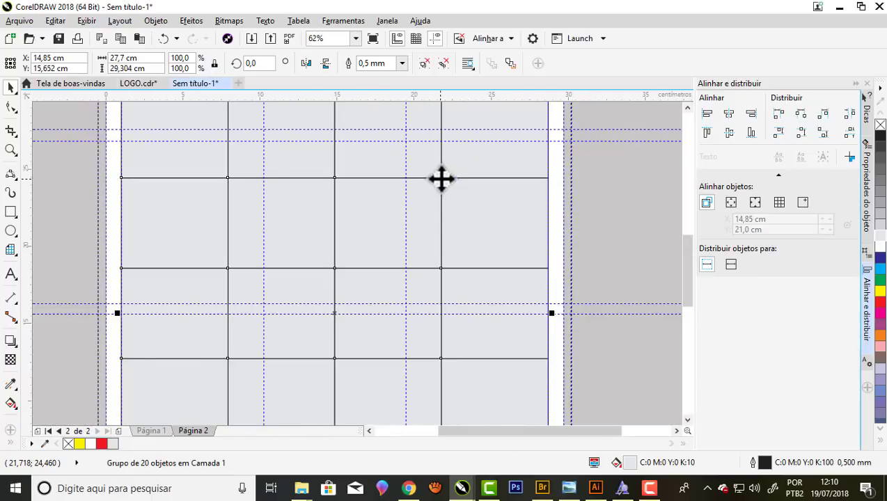
scroll(440, 178, down, 2)
scroll(451, 139, down, 1)
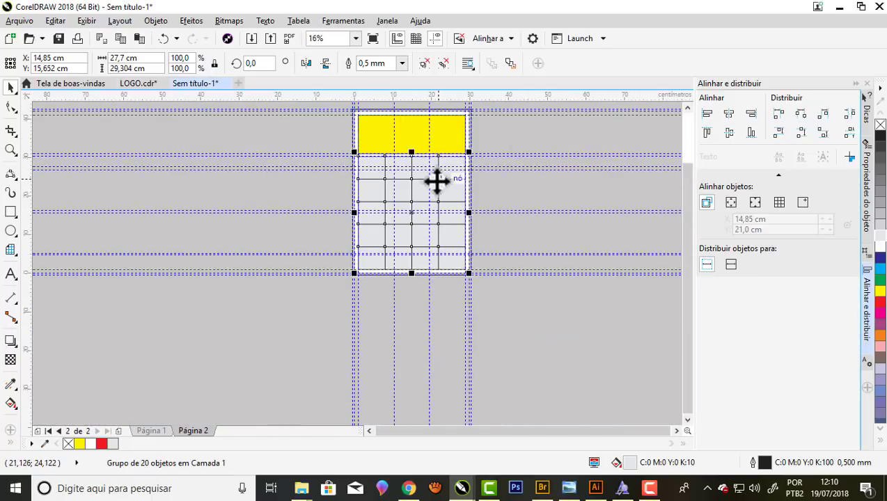
scroll(436, 181, up, 1)
scroll(443, 163, up, 1)
scroll(434, 161, up, 1)
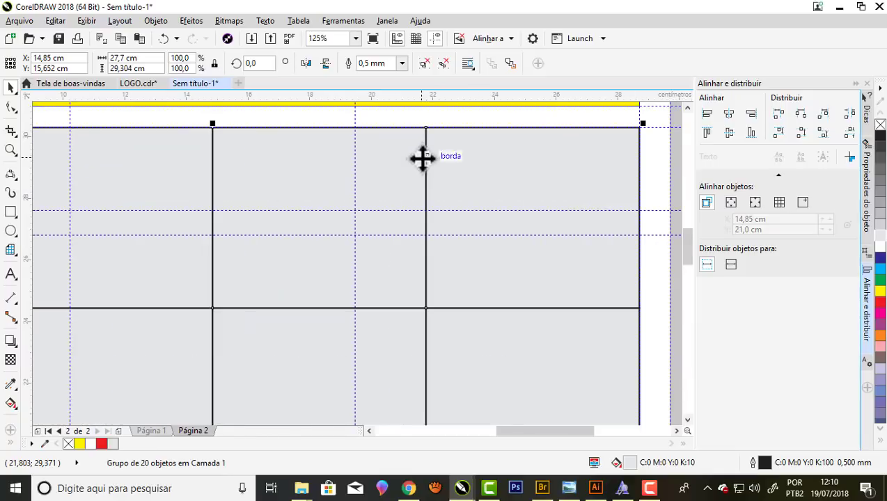
right_click(102, 444)
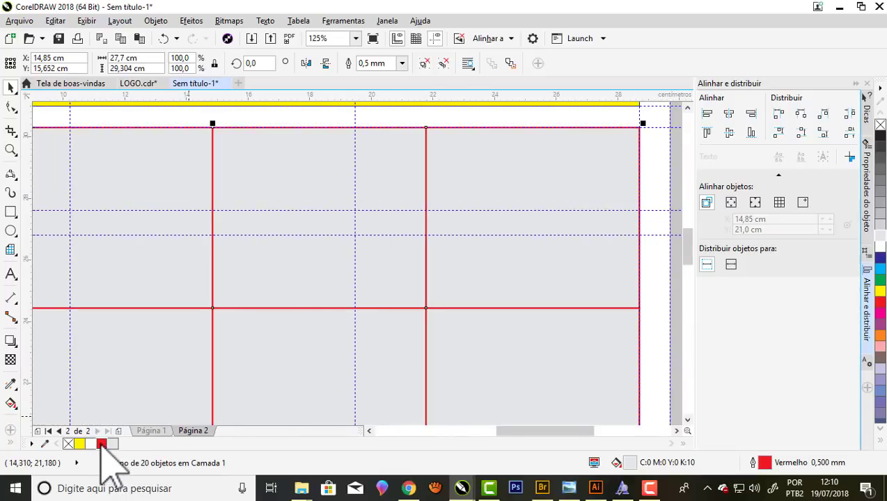
scroll(437, 238, down, 2)
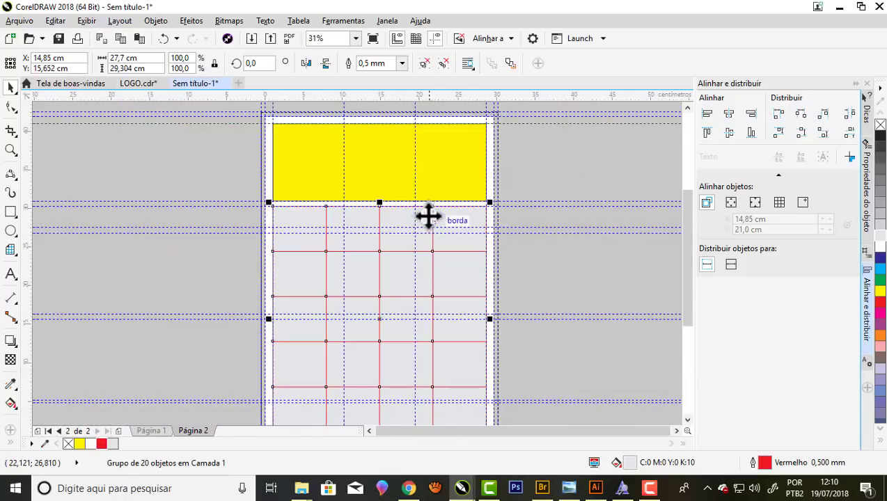
Deselect the grid and return to page 1 (Página 1)
click(237, 156)
scroll(359, 188, down, 1)
scroll(365, 212, up, 1)
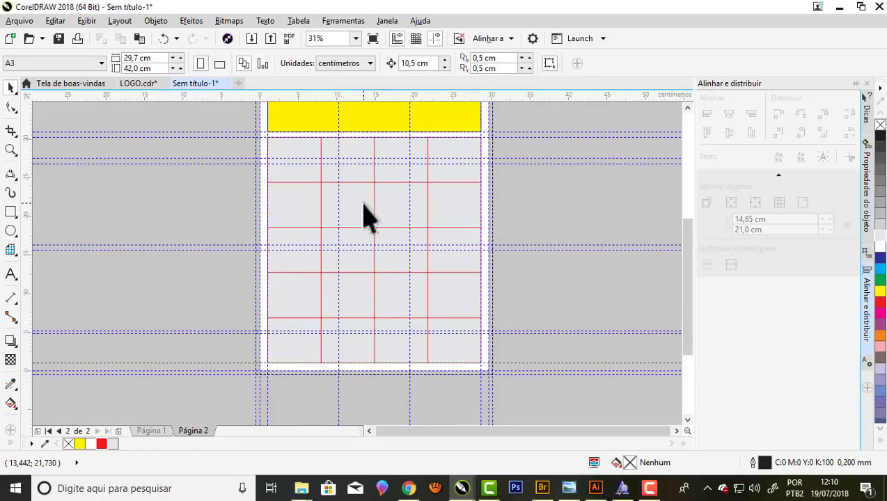
scroll(368, 259, down, 1)
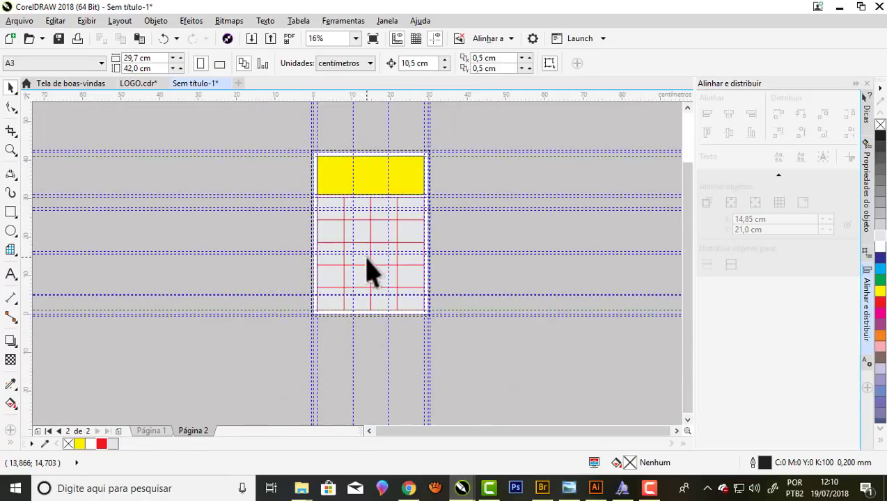
scroll(368, 207, up, 1)
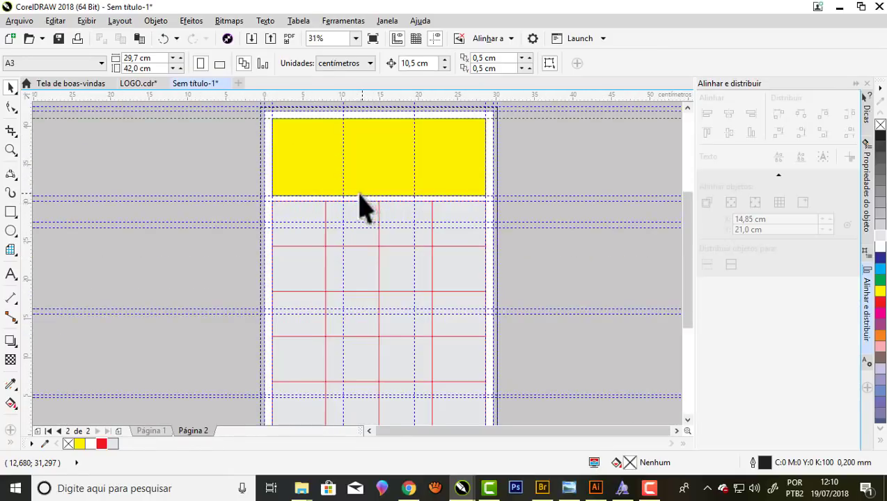
click(151, 431)
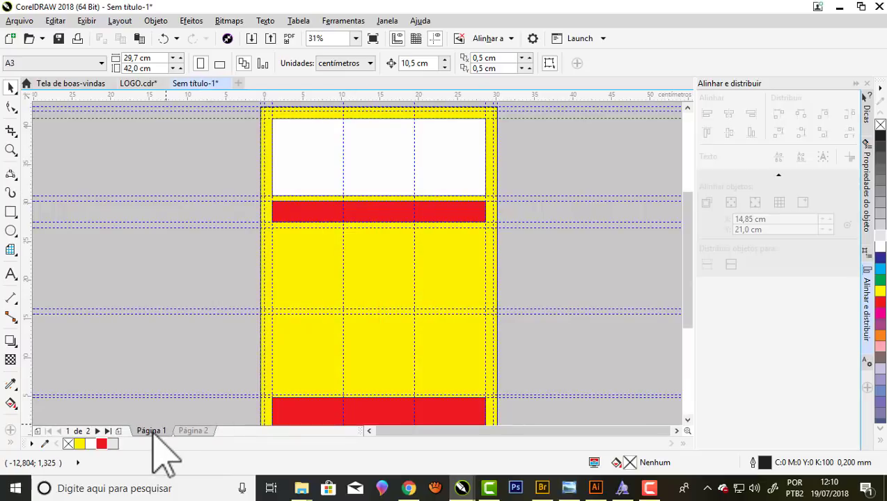
Save the flyer as the CDR file 'Tabloide Super Mercados'
click(20, 21)
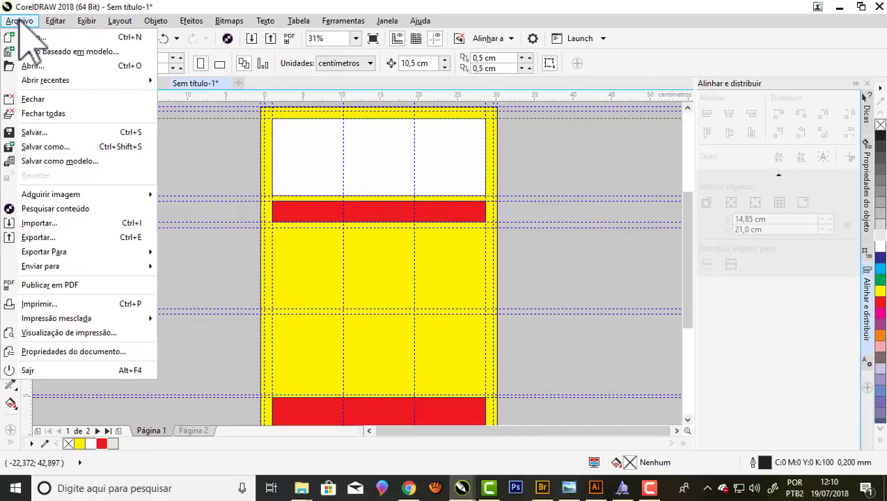
click(49, 147)
text(Tab)
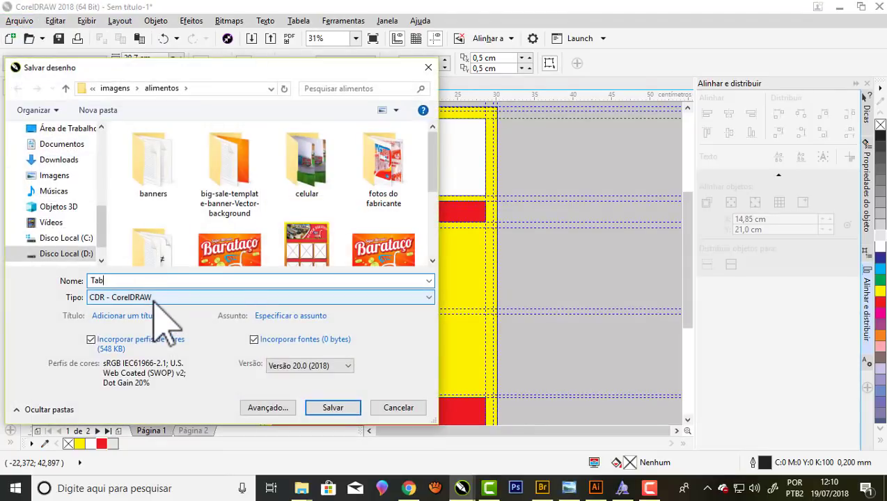
text(loide Super Mercados)
click(330, 406)
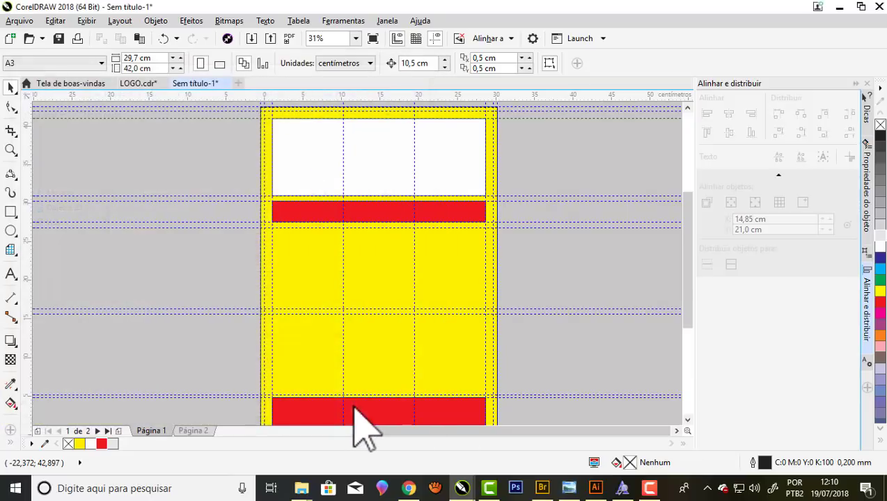
Draw a product box in the first column under the top red bar
scroll(446, 199, down, 2)
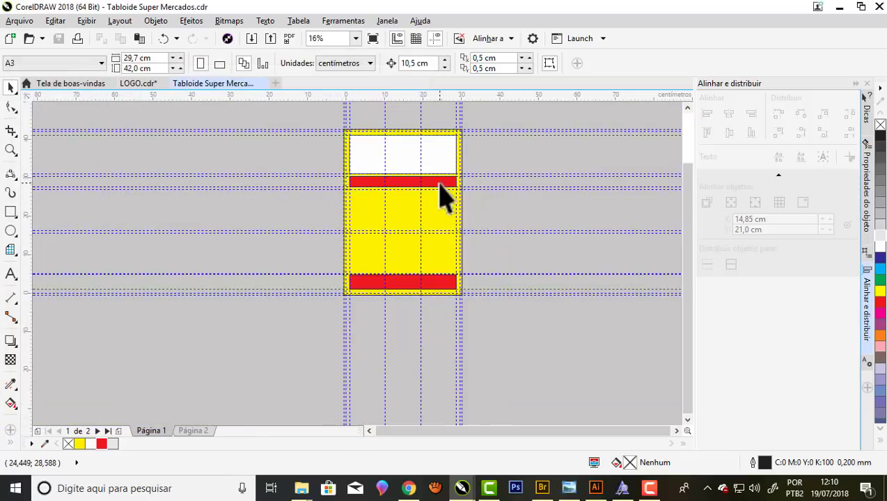
scroll(416, 218, up, 2)
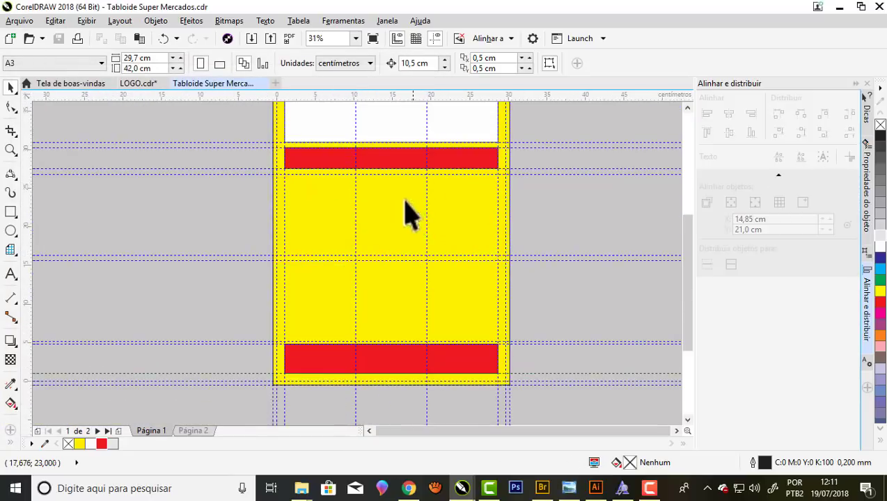
scroll(351, 221, up, 2)
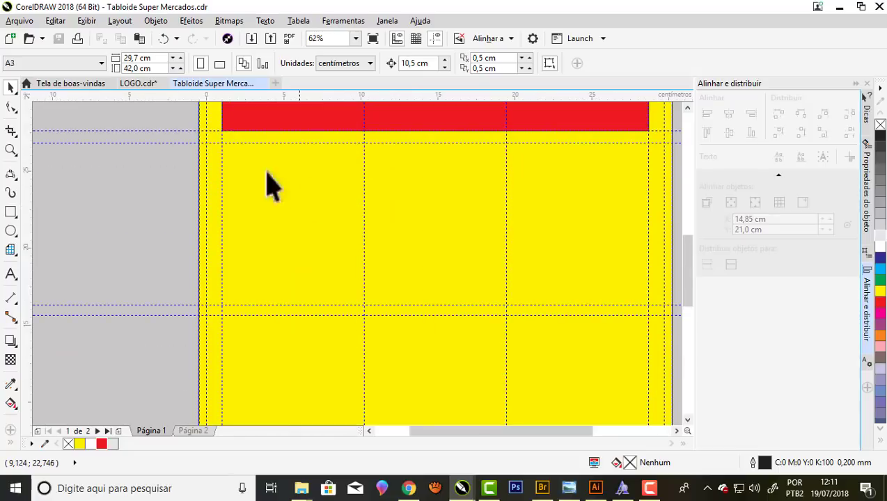
click(10, 212)
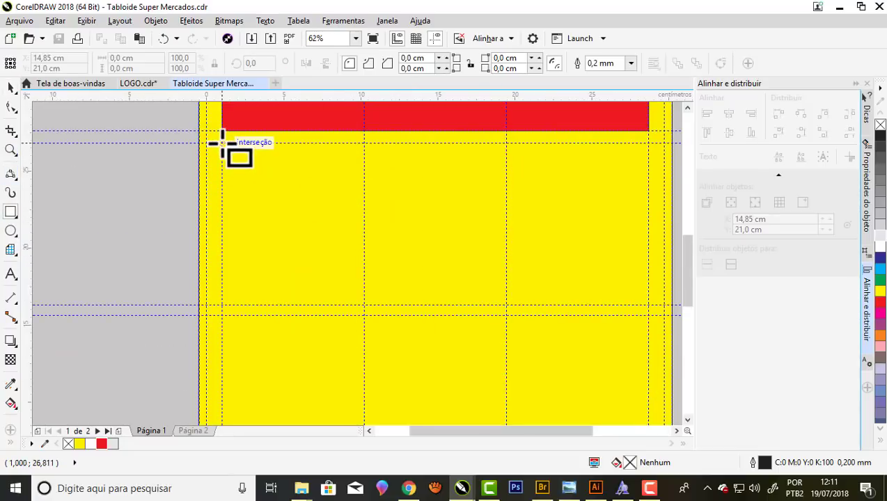
drag(222, 143, 364, 305)
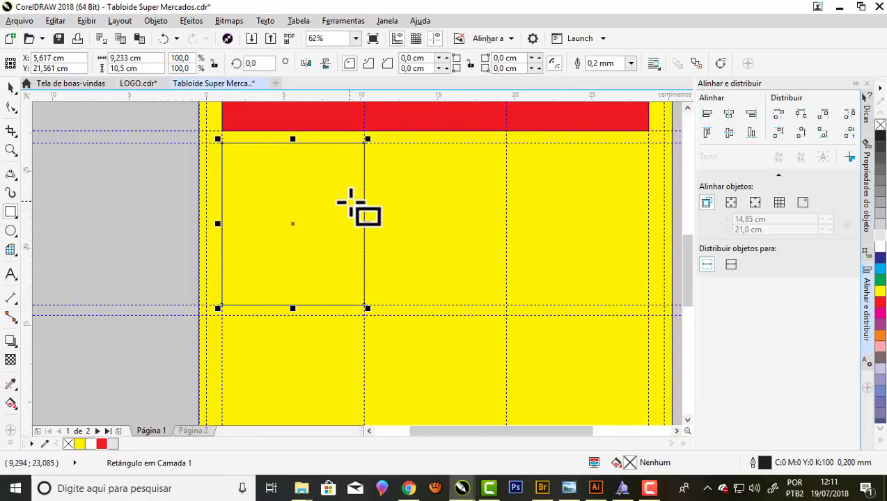
Adjust the box's right edge to the column guide and fill it light grey
scroll(350, 203, up, 1)
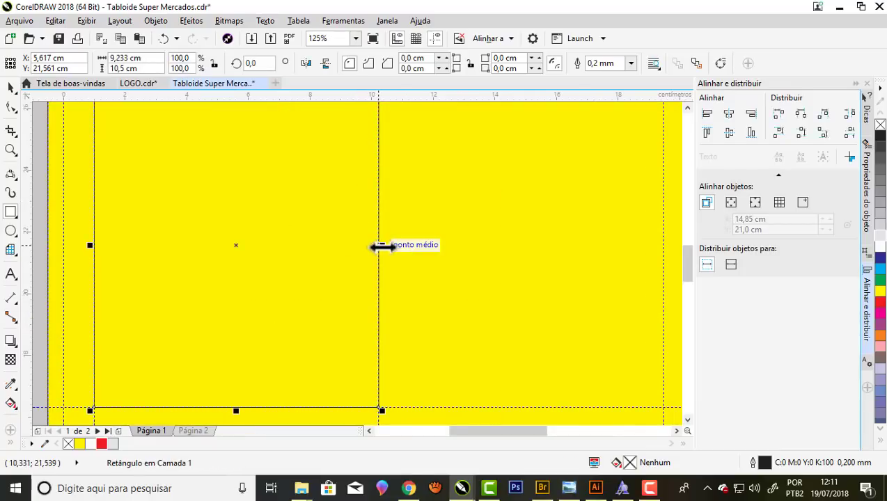
drag(376, 245, 354, 245)
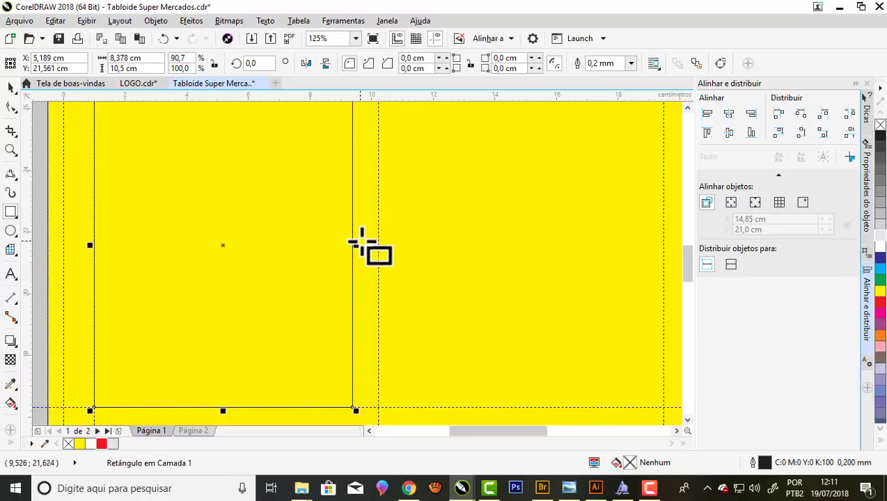
scroll(360, 244, up, 1)
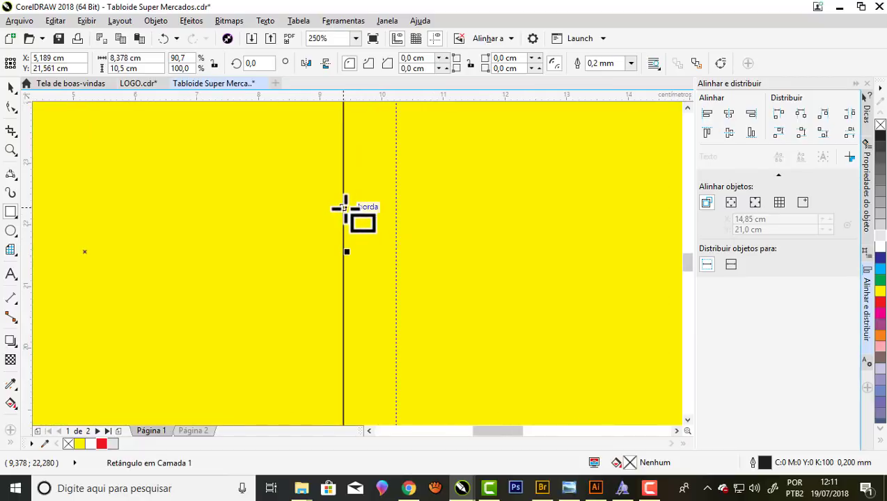
scroll(394, 224, down, 2)
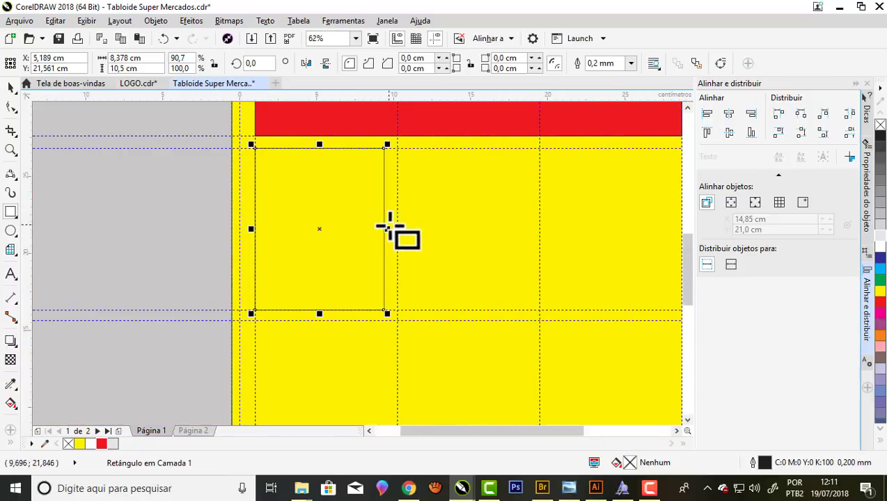
scroll(389, 227, up, 1)
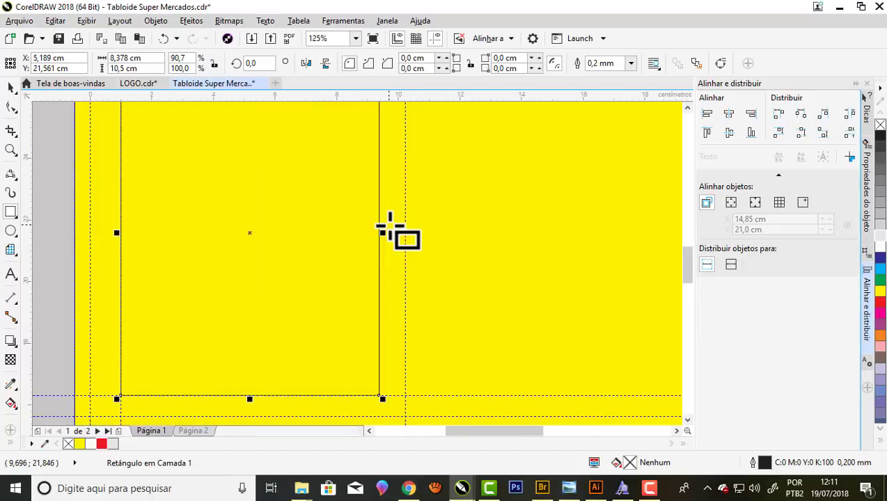
scroll(385, 234, up, 1)
drag(379, 235, 387, 235)
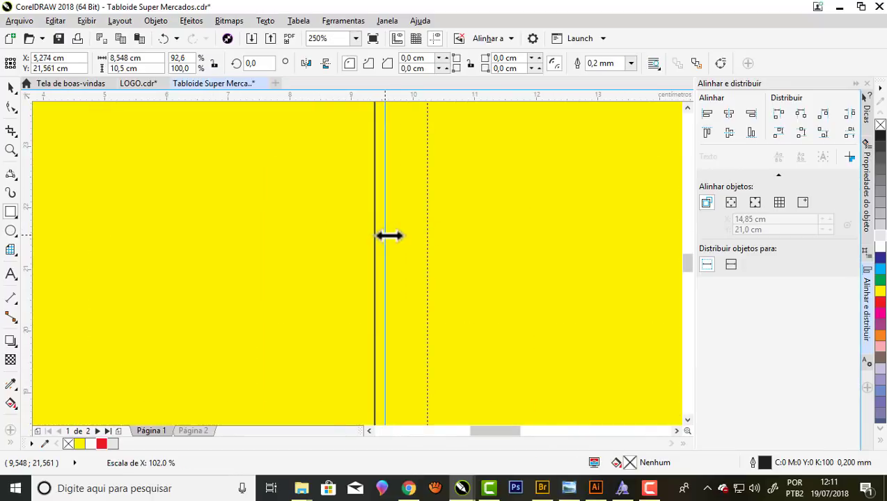
scroll(387, 235, down, 2)
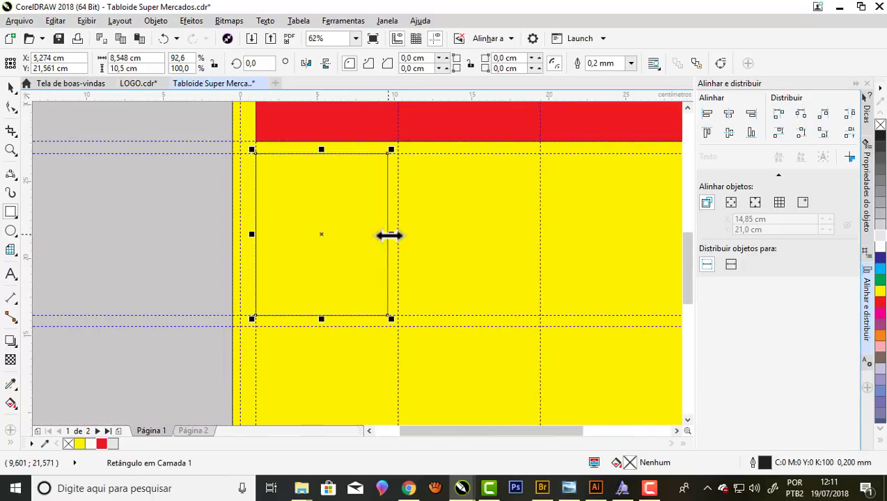
click(878, 235)
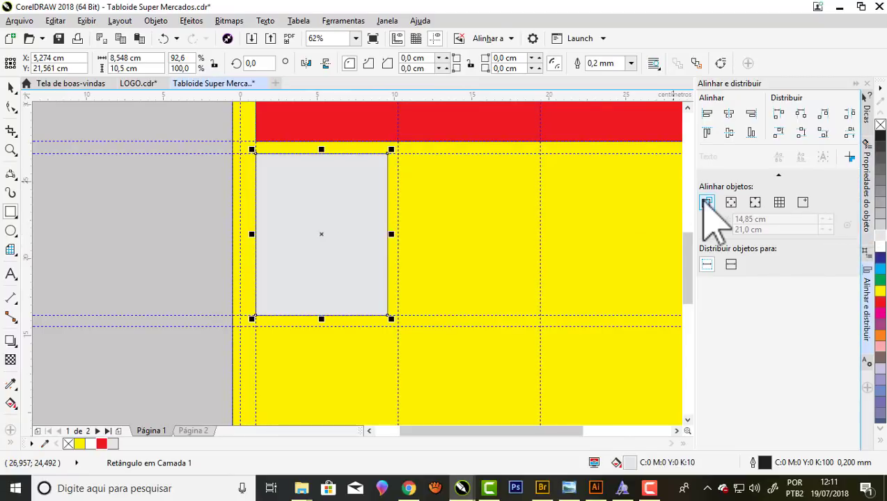
Set the grey box's outline width to 0.75 mm
click(632, 64)
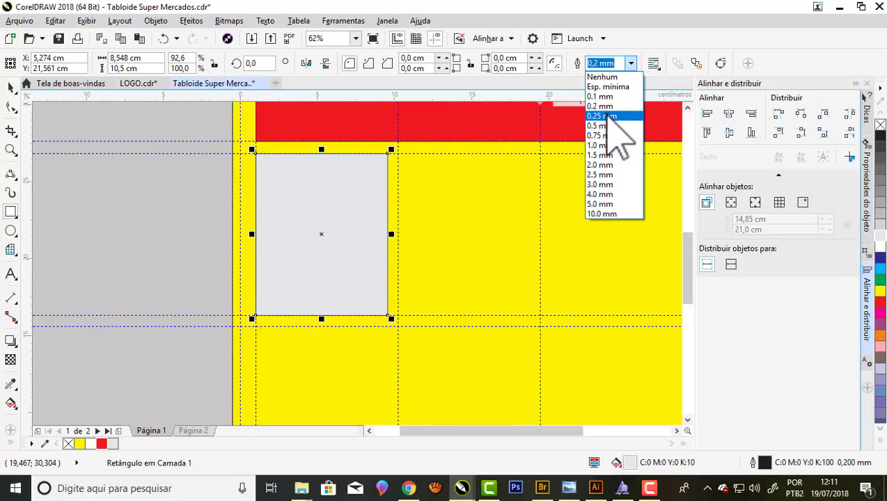
click(606, 115)
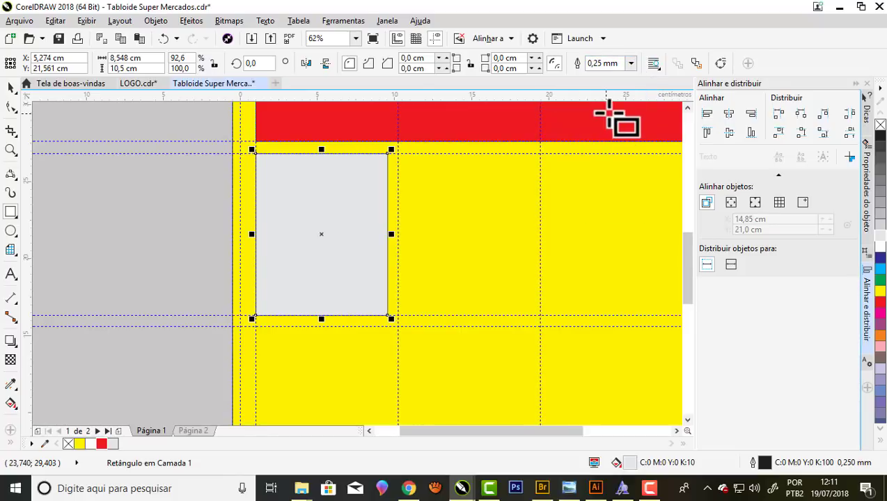
click(632, 64)
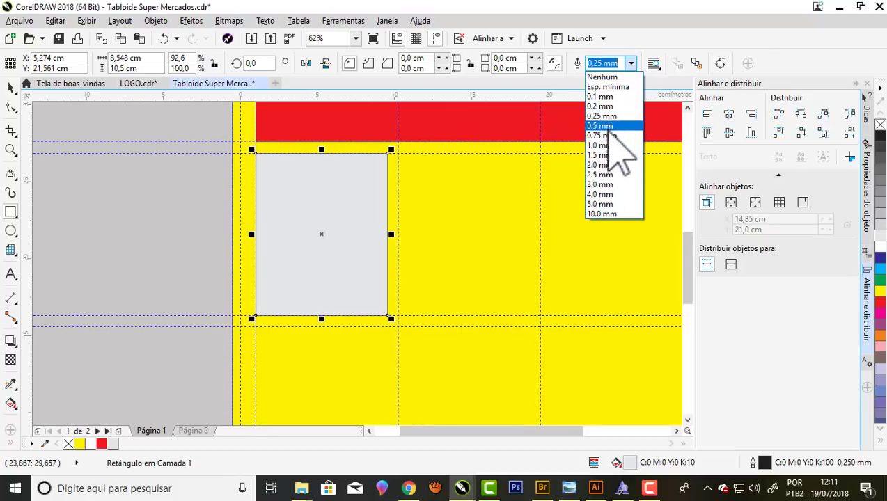
click(605, 135)
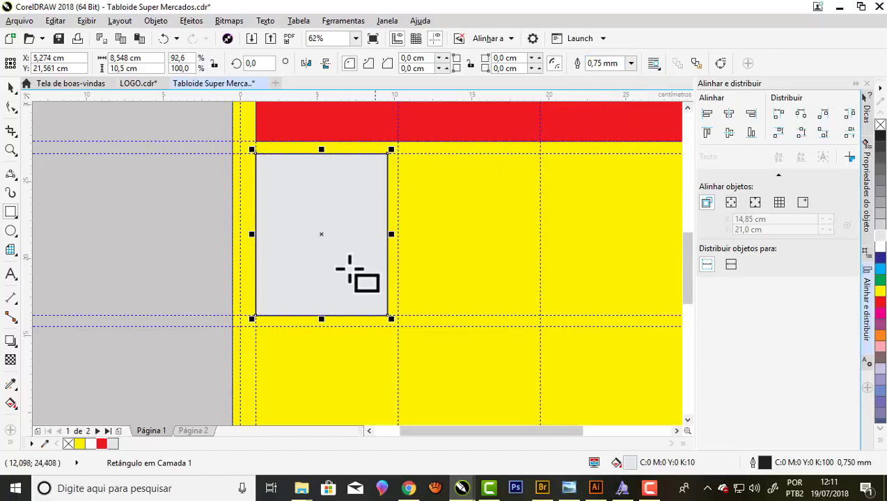
scroll(348, 278, up, 2)
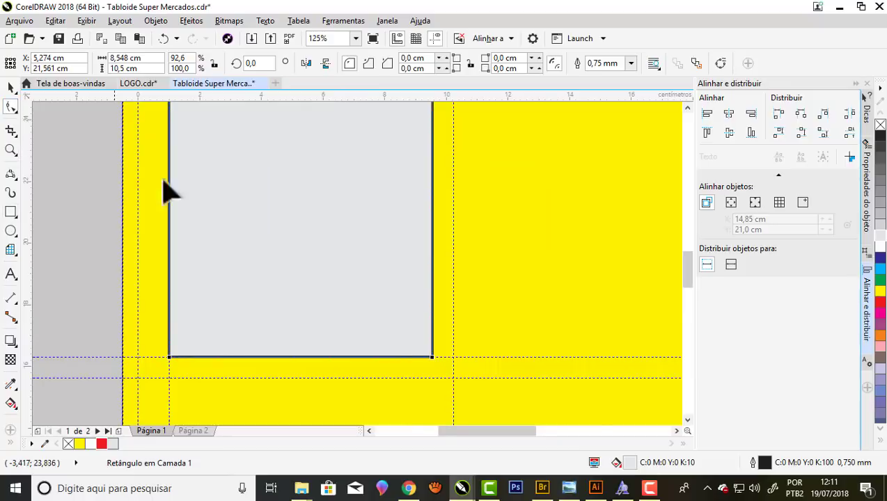
scroll(243, 202, down, 2)
scroll(215, 133, up, 2)
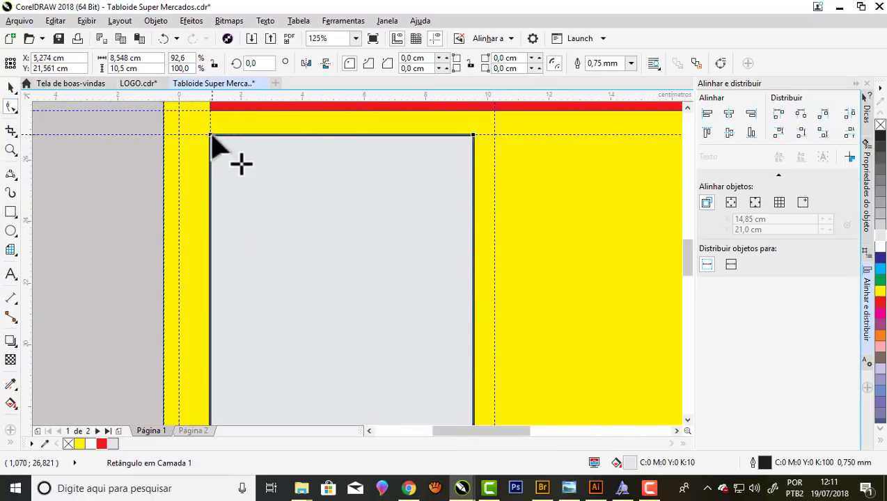
Round the box's corners to about 0.52 cm and reselect it
drag(211, 137, 218, 146)
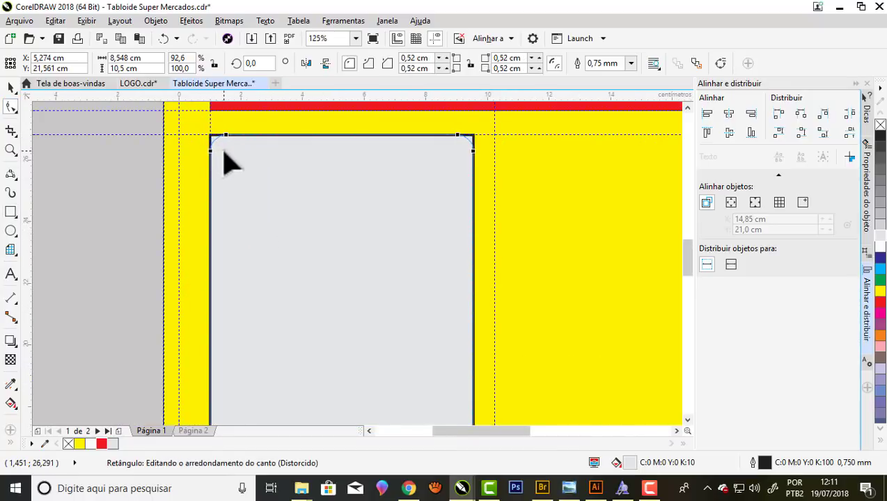
click(10, 87)
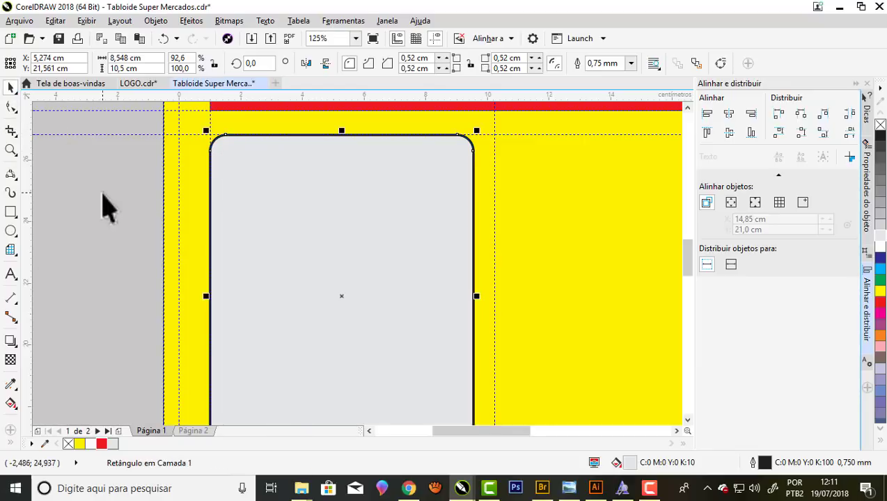
key(Escape)
scroll(396, 178, down, 1)
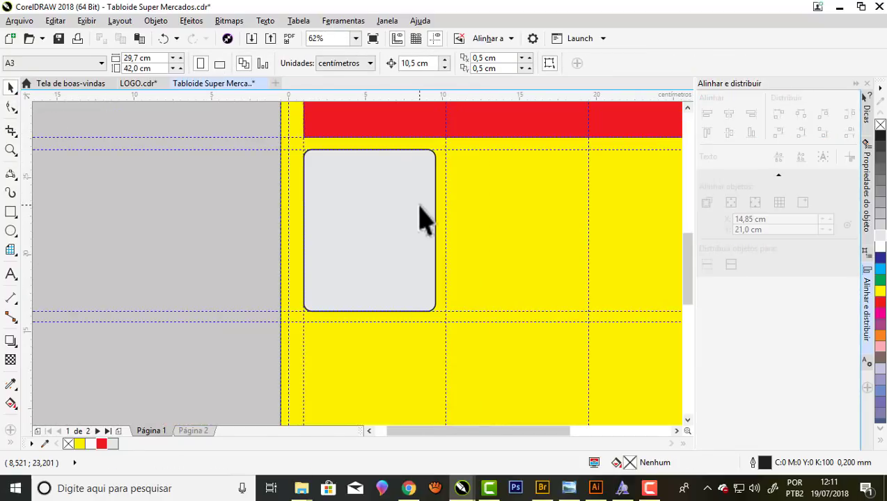
scroll(425, 222, up, 1)
scroll(416, 212, down, 1)
click(407, 206)
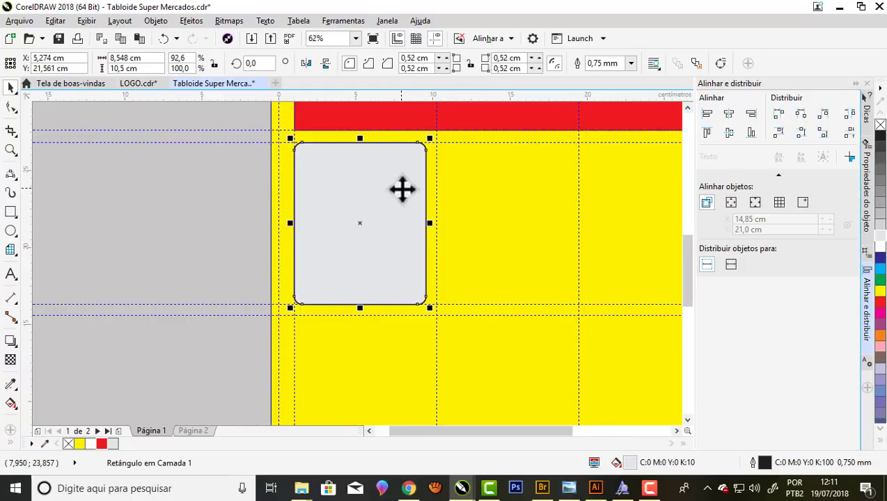
click(19, 347)
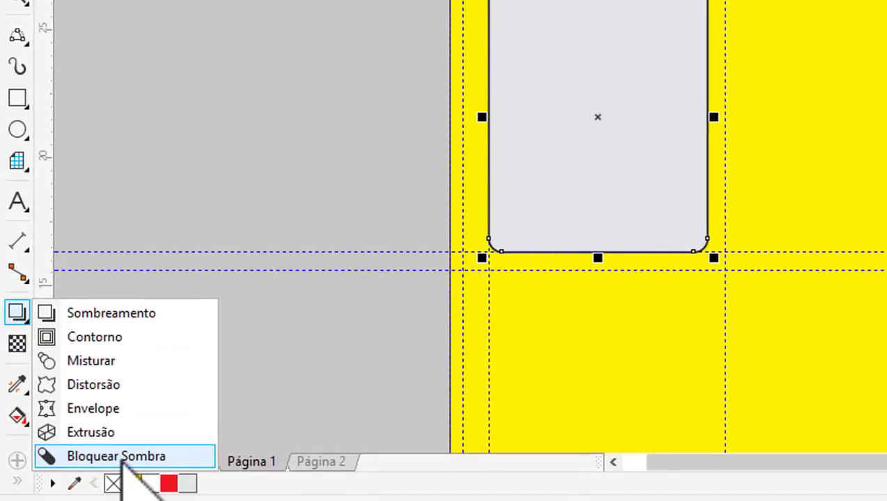
Add a shallow block shadow along the box's right and bottom edges
click(122, 449)
scroll(487, 275, up, 2)
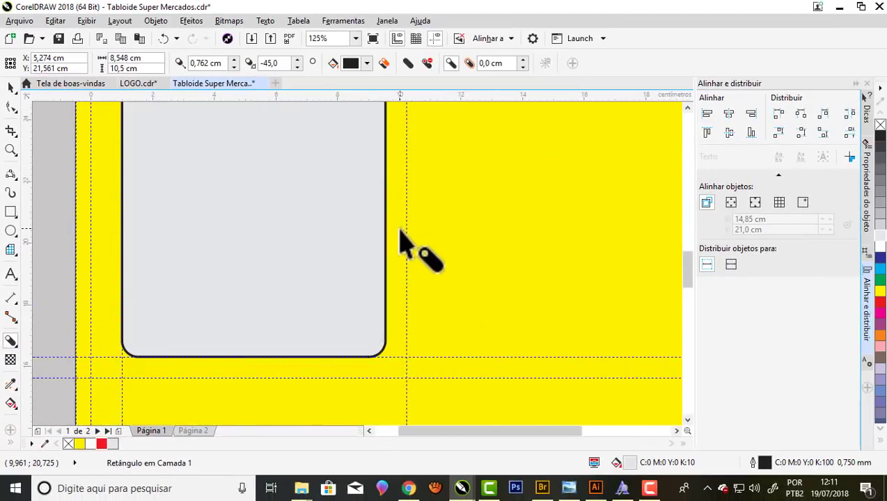
scroll(410, 243, down, 2)
drag(317, 139, 331, 211)
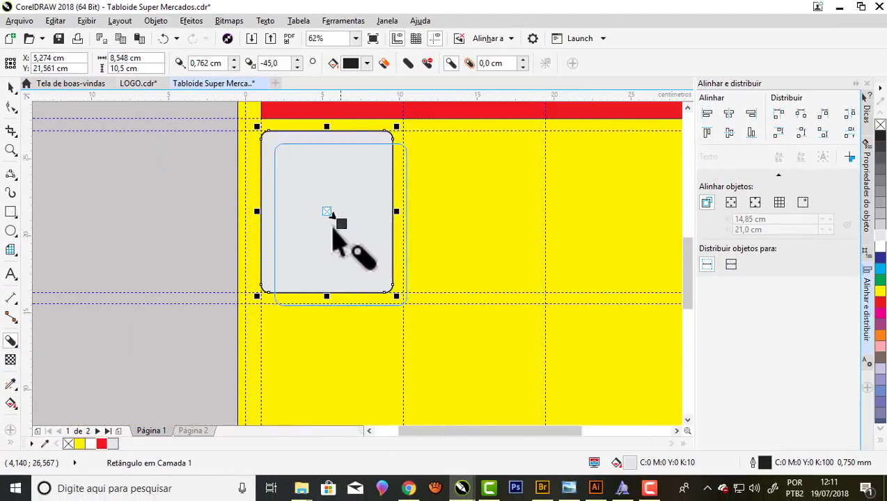
drag(331, 210, 332, 213)
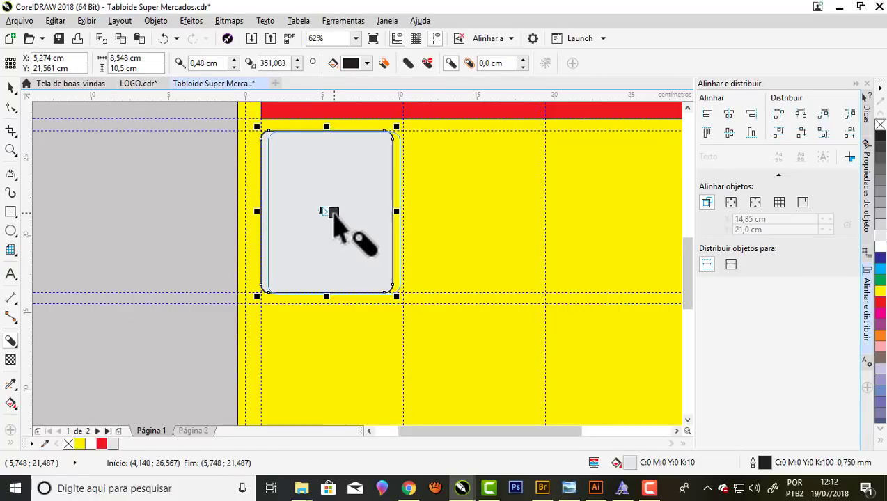
scroll(377, 216, up, 1)
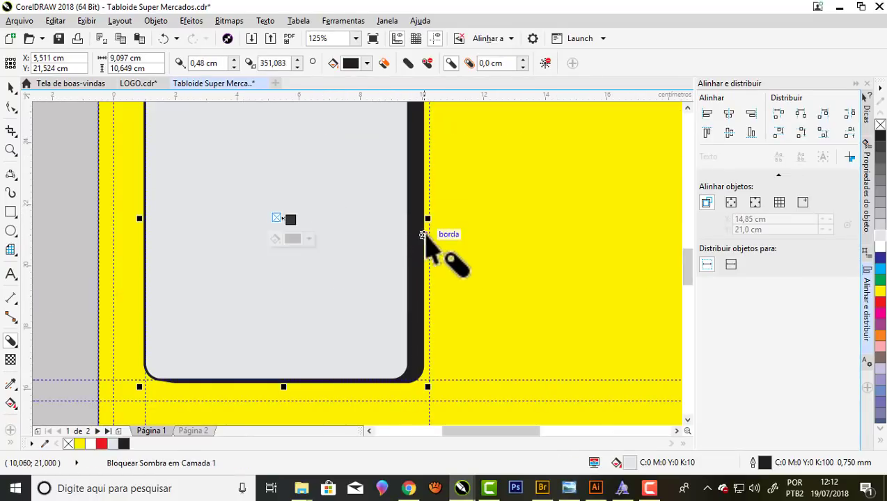
scroll(428, 208, up, 1)
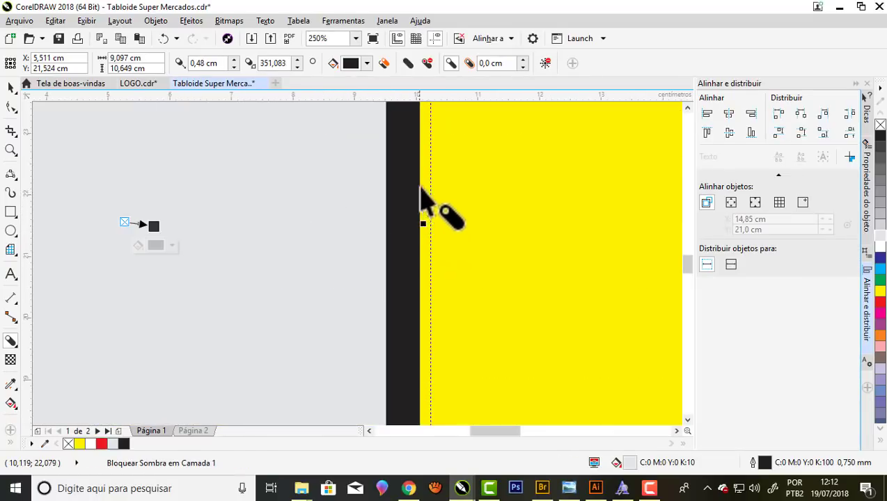
drag(154, 225, 147, 224)
scroll(425, 222, down, 1)
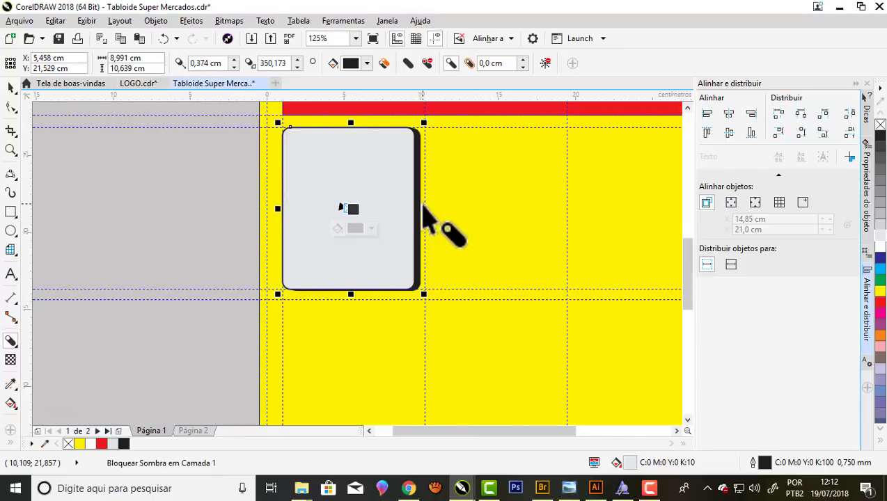
scroll(421, 209, up, 1)
scroll(233, 229, down, 1)
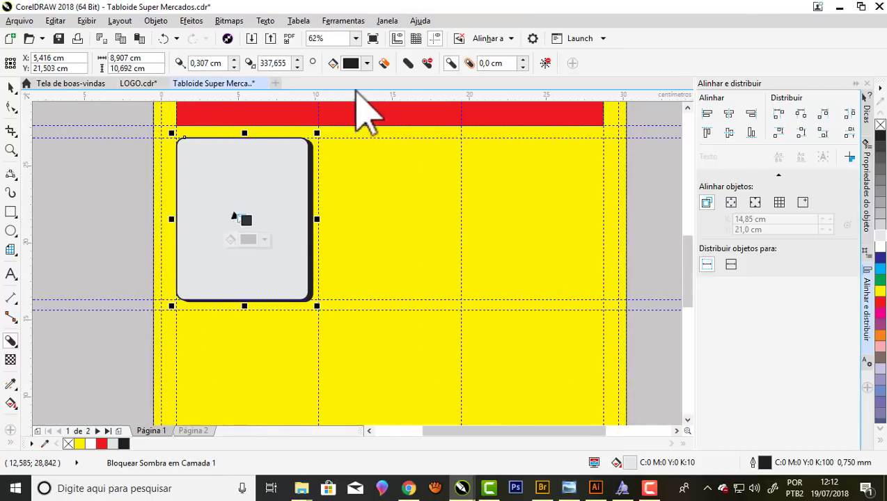
Set the block shadow colour to dark red and deselect the box
click(367, 64)
drag(433, 157, 432, 134)
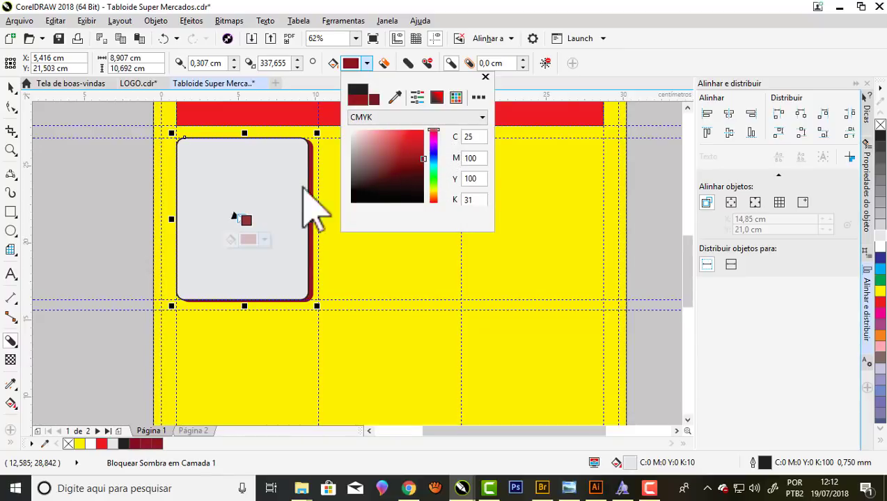
click(79, 177)
drag(79, 178, 235, 216)
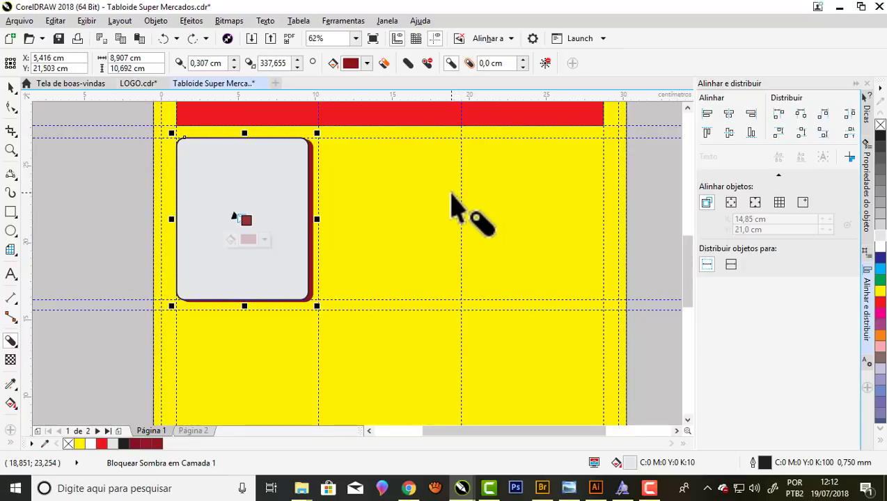
scroll(452, 205, down, 2)
click(10, 87)
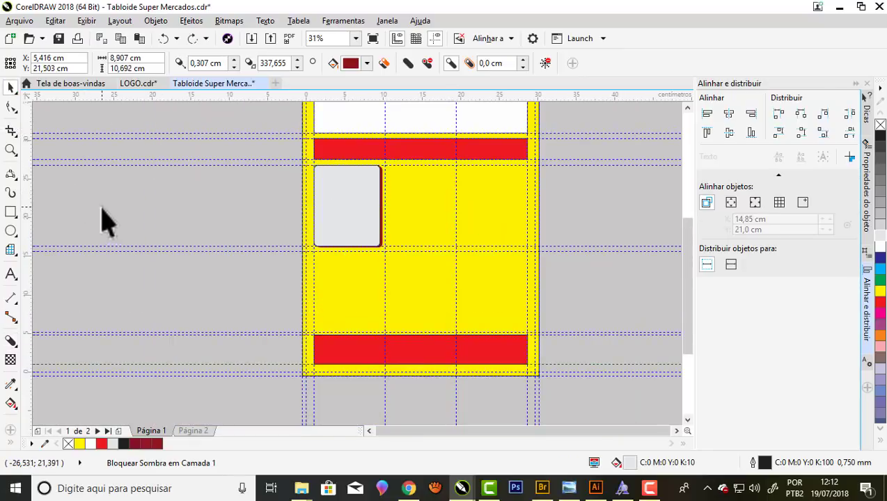
click(103, 218)
scroll(372, 221, up, 2)
scroll(370, 221, down, 2)
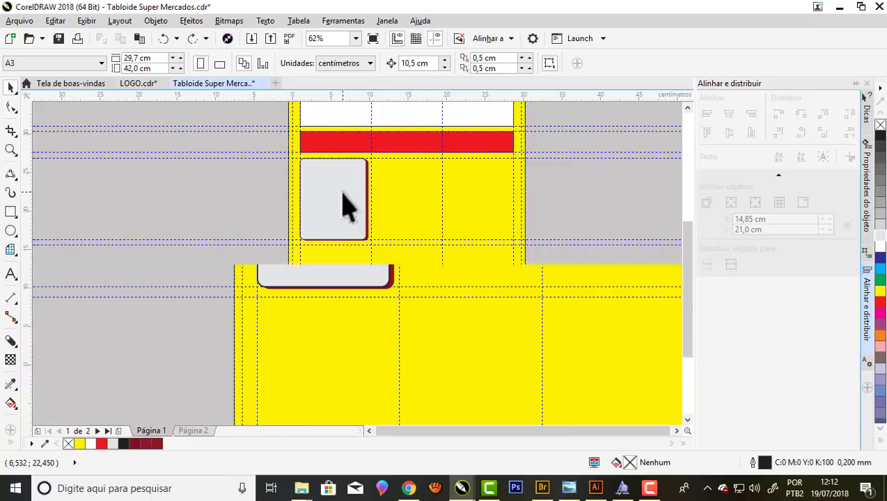
scroll(381, 230, up, 2)
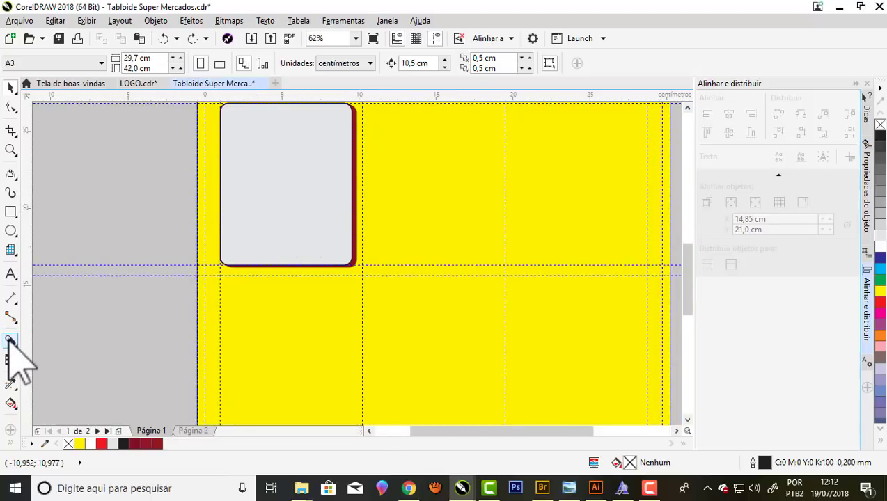
scroll(291, 188, down, 2)
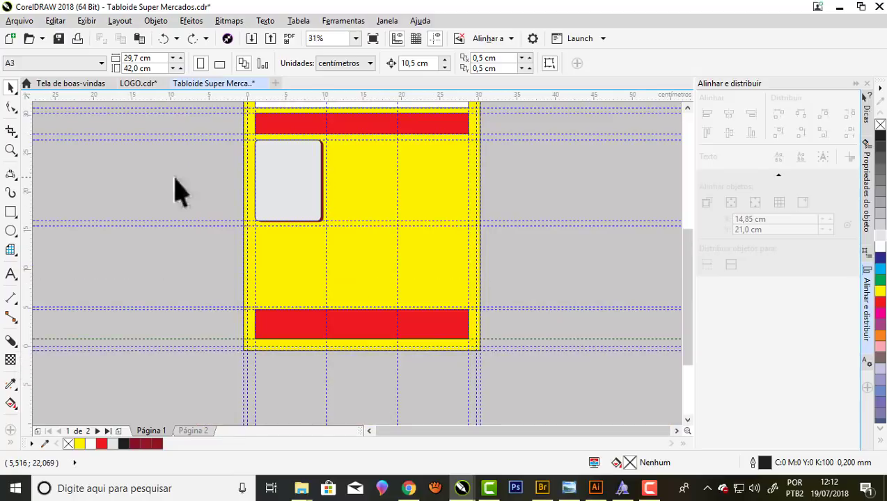
Draw a light grey rounded-corner box beside the page
click(10, 212)
scroll(383, 211, down, 2)
scroll(237, 194, up, 2)
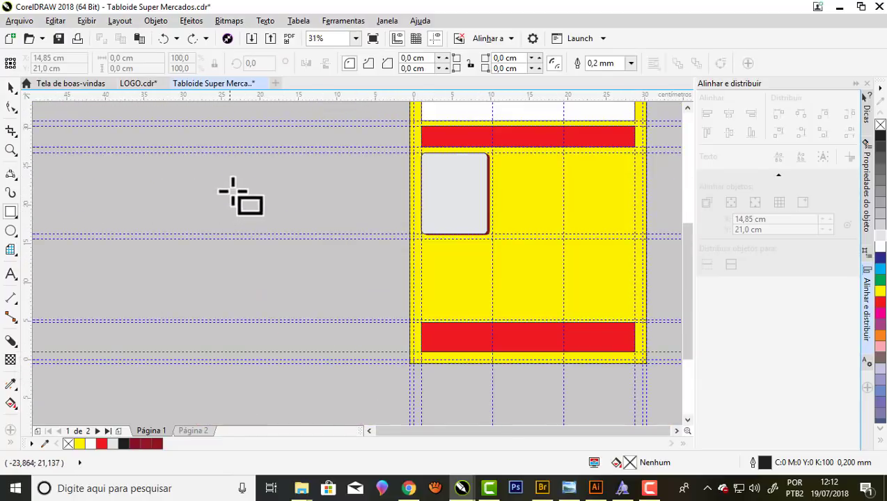
drag(239, 152, 301, 233)
scroll(298, 174, up, 2)
click(880, 235)
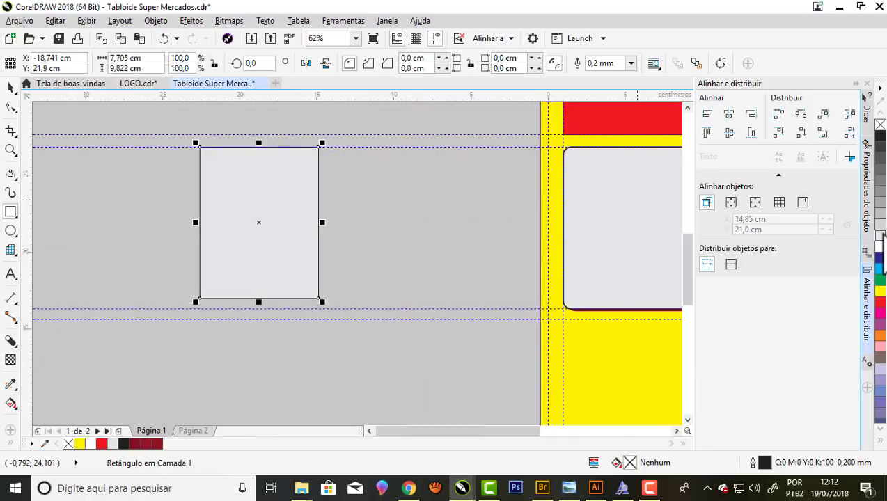
click(10, 107)
scroll(245, 136, up, 2)
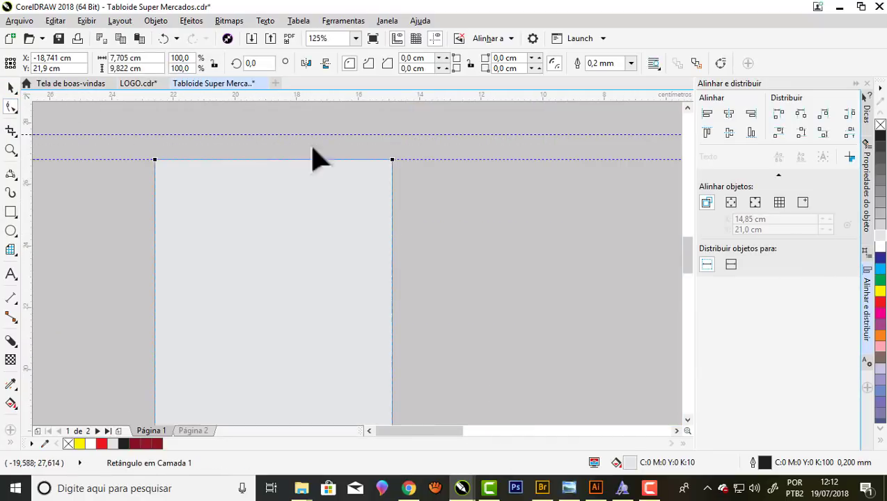
drag(391, 161, 374, 182)
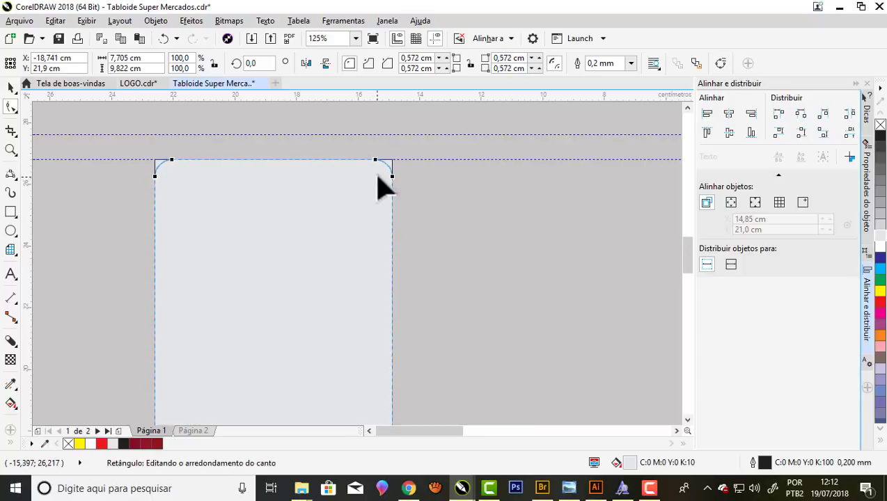
scroll(336, 149, down, 2)
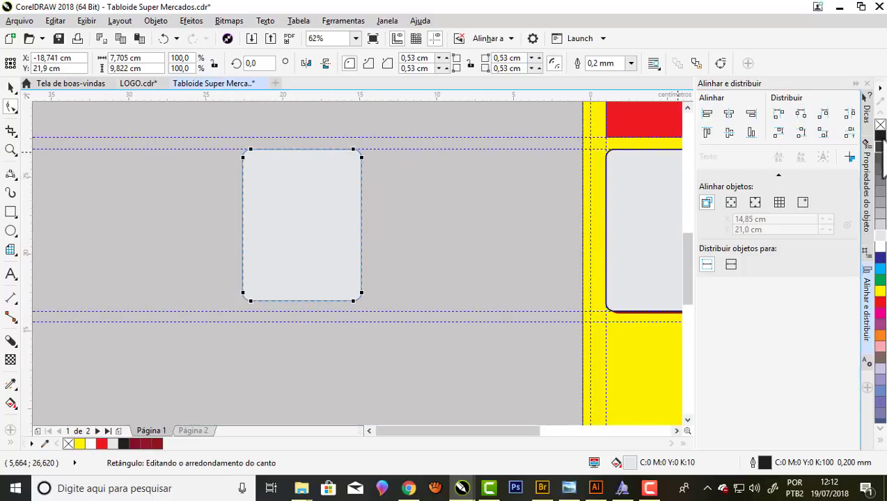
Fill the rounded box black and make a light grey duplicate with Ctrl+D
click(882, 135)
click(11, 87)
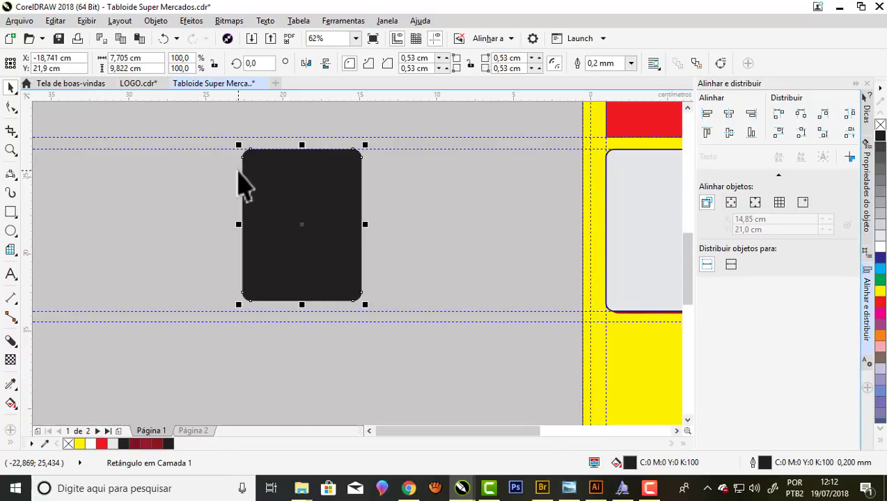
key(ctrl+d)
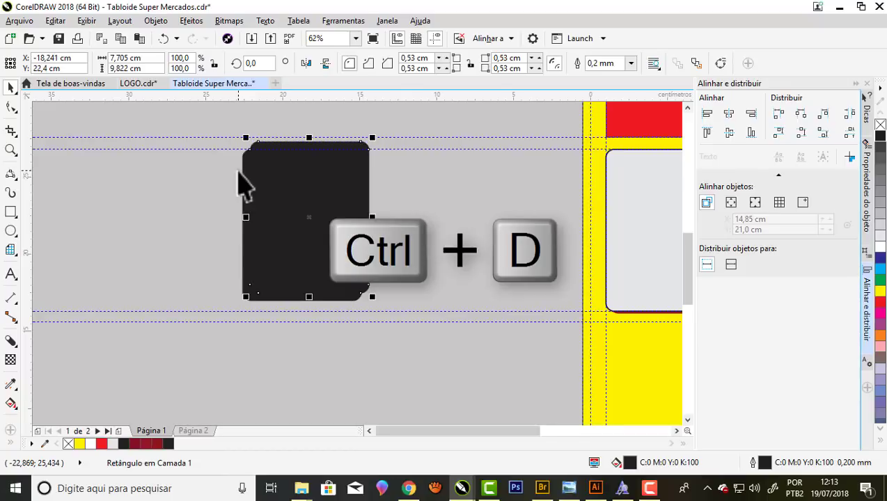
click(878, 236)
key(Escape)
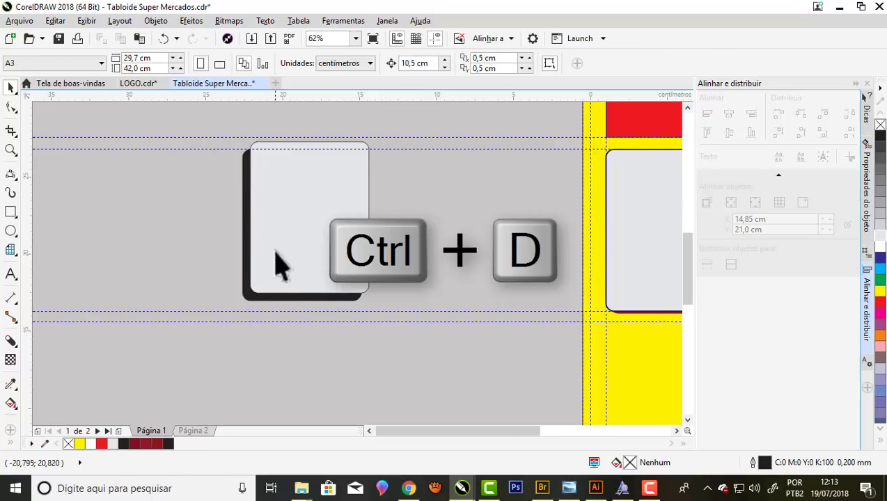
Move the grey rounded box onto the yellow page
click(292, 209)
scroll(270, 206, up, 2)
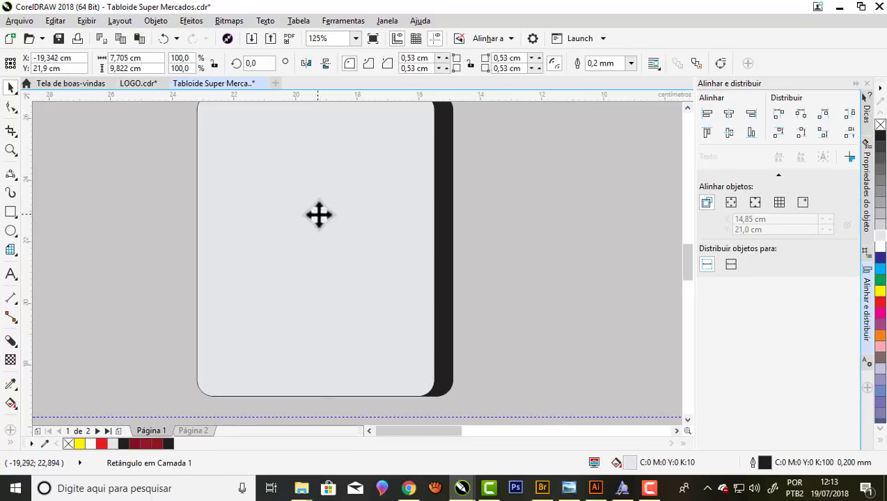
scroll(495, 254, down, 2)
click(488, 242)
scroll(488, 242, up, 2)
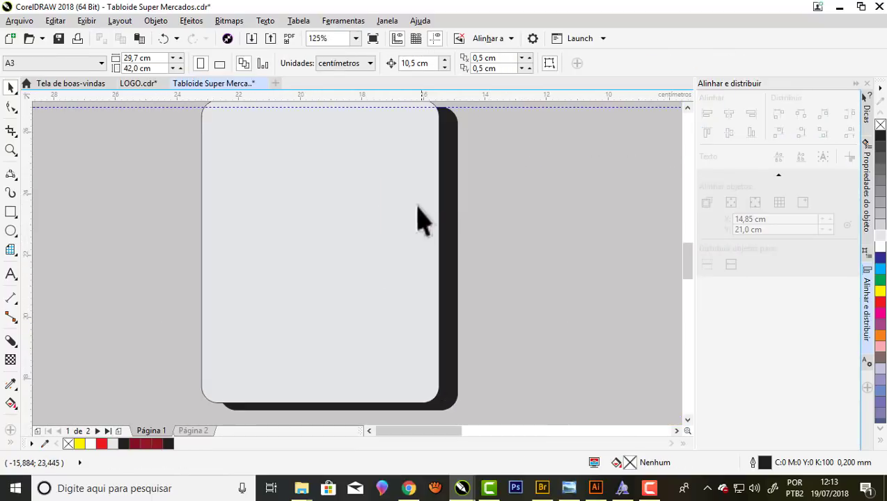
drag(420, 217, 413, 204)
Delete the leftover box beside the page
scroll(413, 203, down, 2)
click(478, 218)
scroll(479, 218, down, 2)
scroll(305, 183, down, 1)
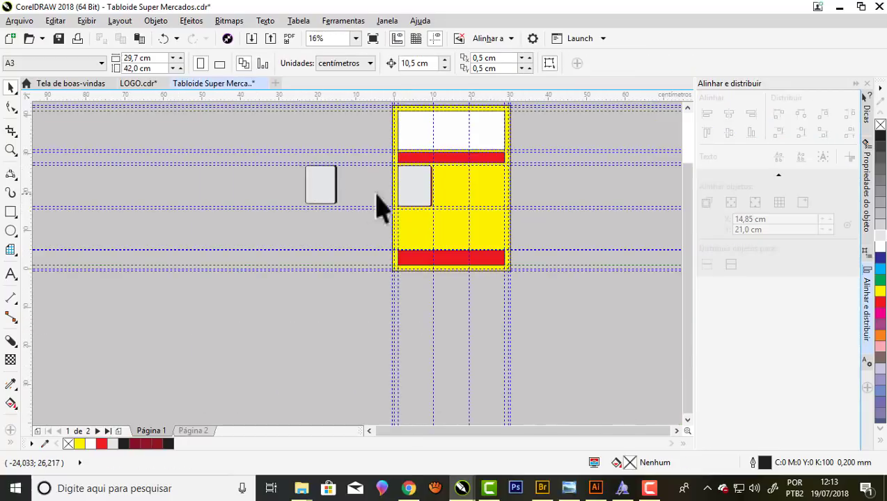
drag(355, 207, 353, 209)
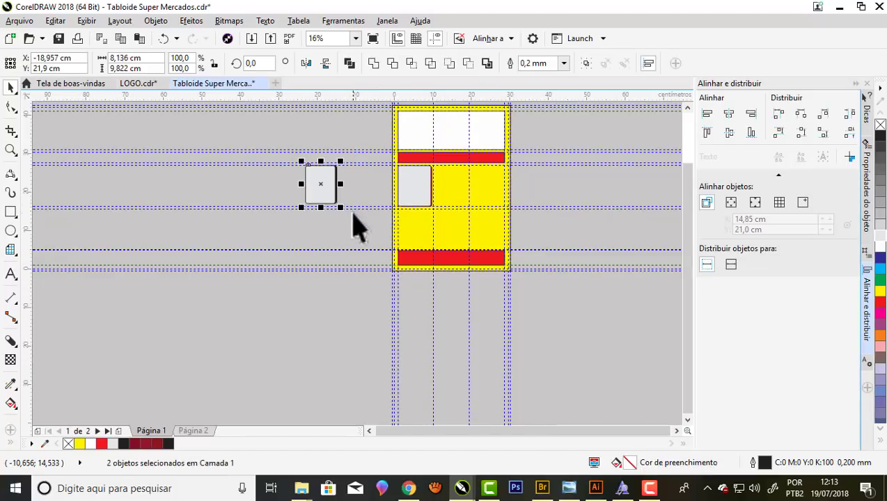
key(Delete)
scroll(426, 198, up, 3)
Sample the block shadow's dark red into the document palette with the eyedropper
scroll(423, 197, down, 1)
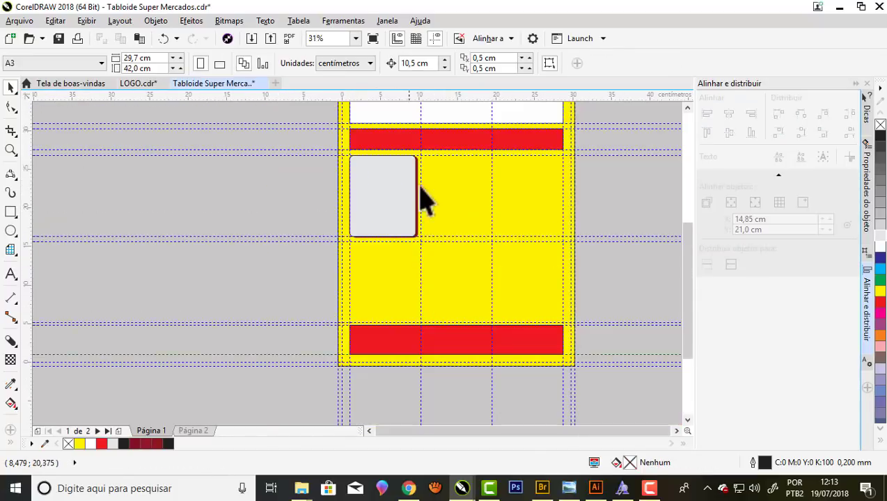
scroll(417, 179, up, 3)
scroll(427, 180, up, 1)
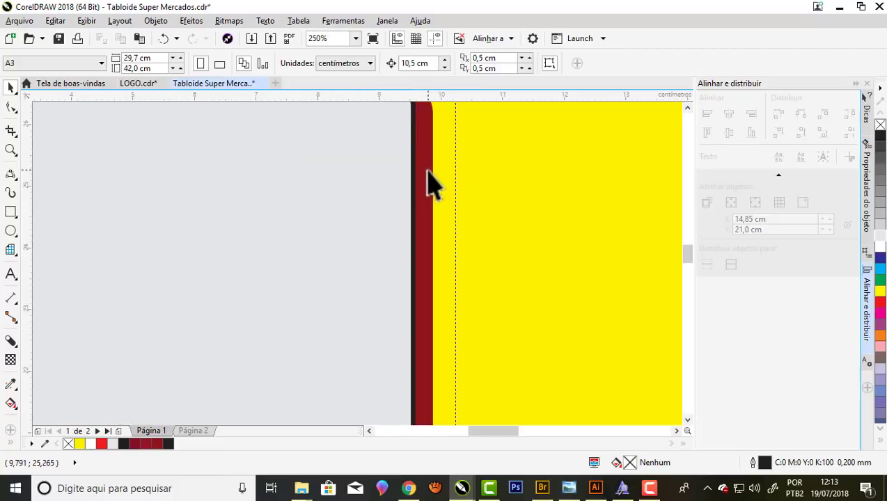
scroll(418, 171, down, 1)
scroll(420, 176, up, 1)
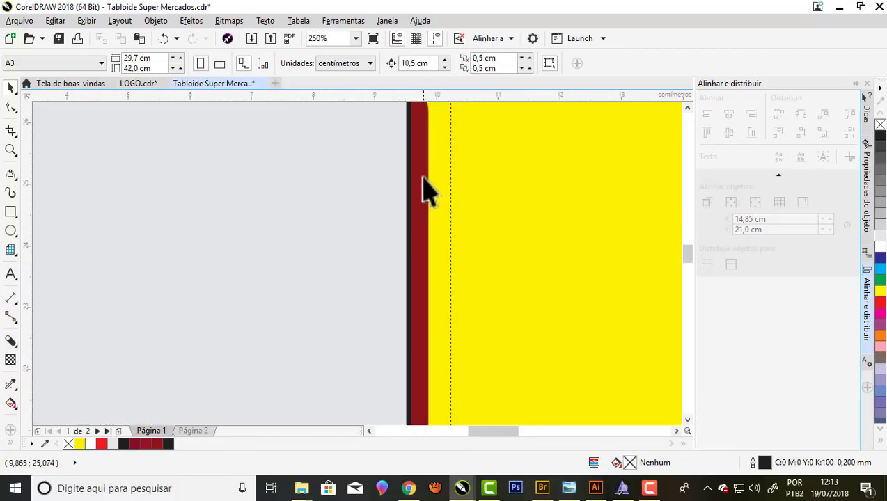
click(423, 176)
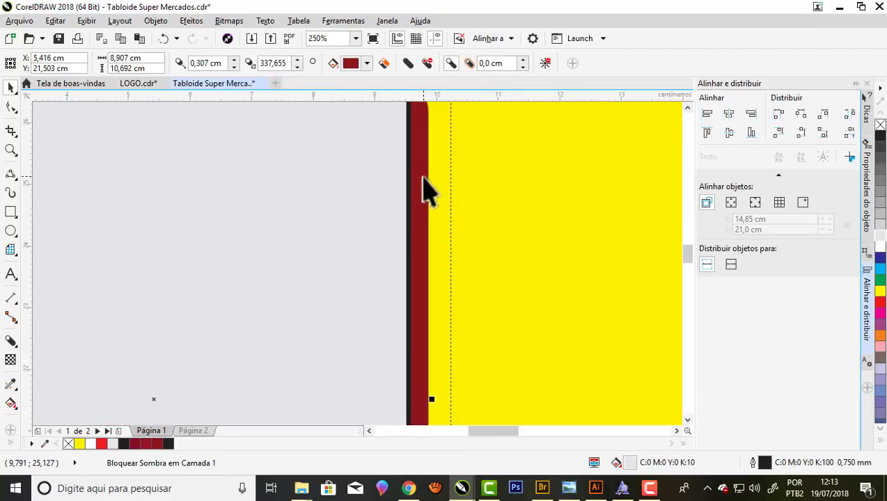
click(44, 443)
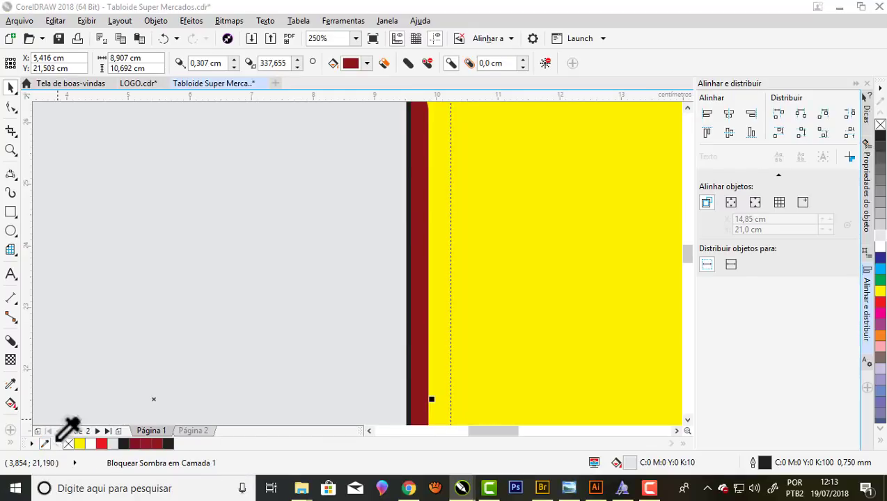
click(420, 309)
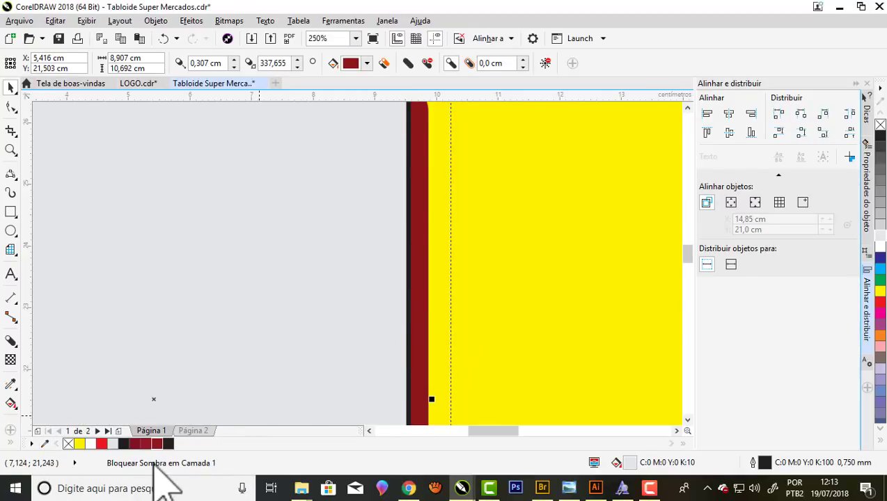
scroll(384, 305, down, 2)
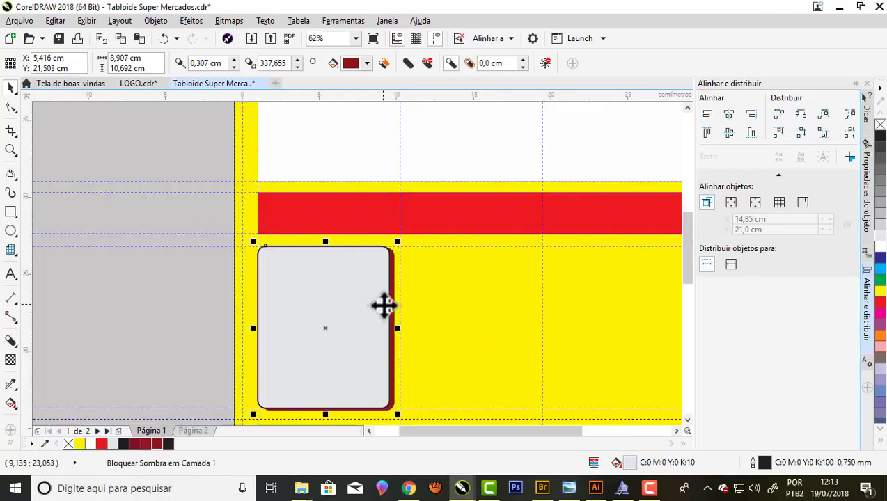
click(300, 291)
Give the product box a dark red outline from the palette
scroll(301, 291, up, 1)
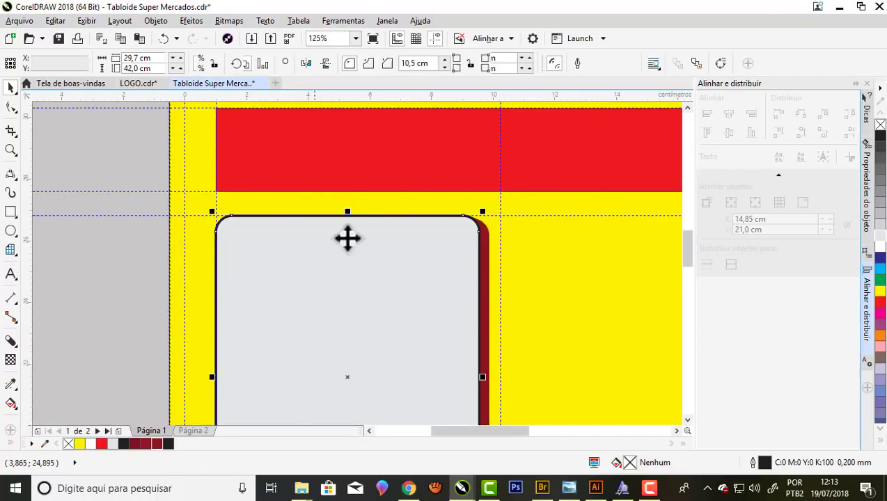
right_click(157, 443)
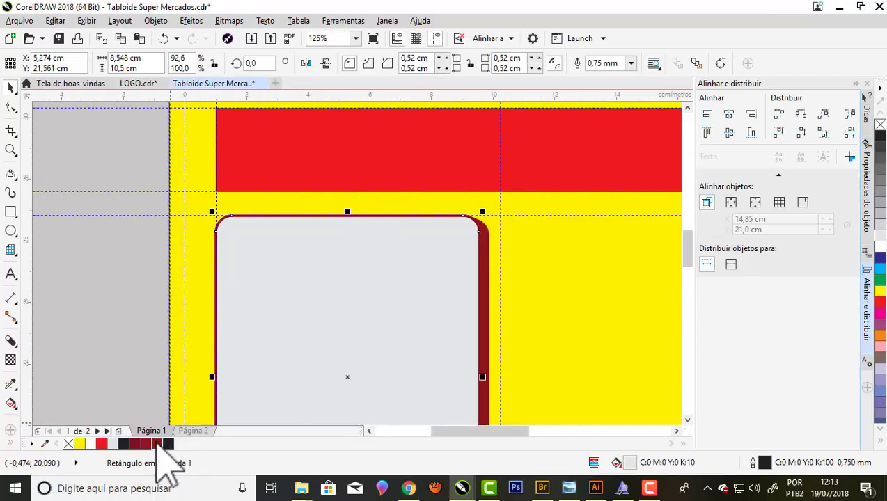
scroll(471, 224, up, 2)
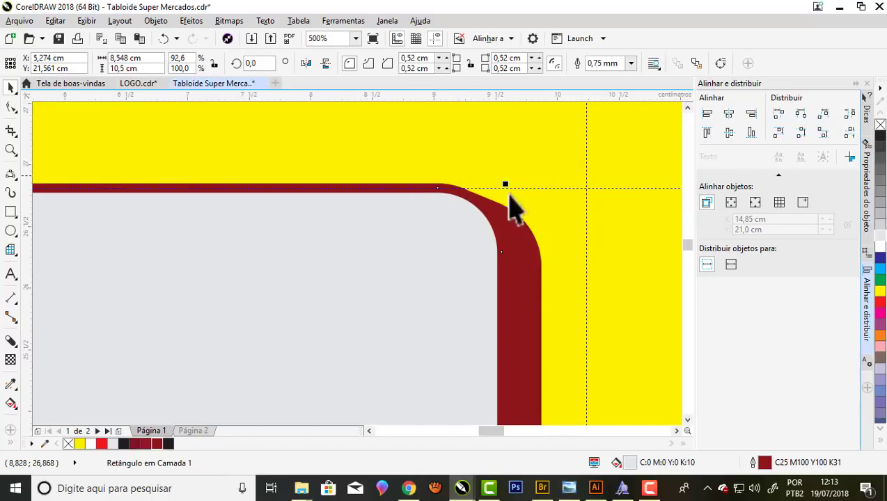
scroll(509, 197, down, 1)
scroll(435, 174, down, 2)
click(238, 218)
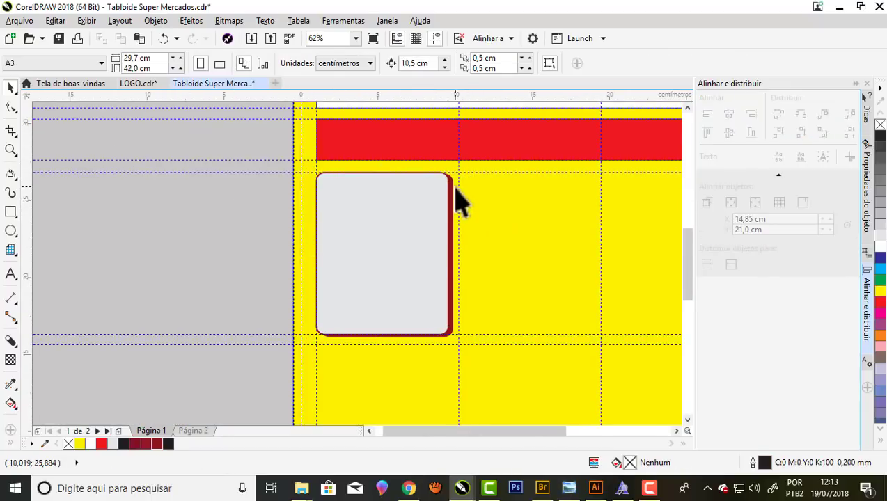
scroll(456, 196, up, 1)
scroll(451, 193, up, 1)
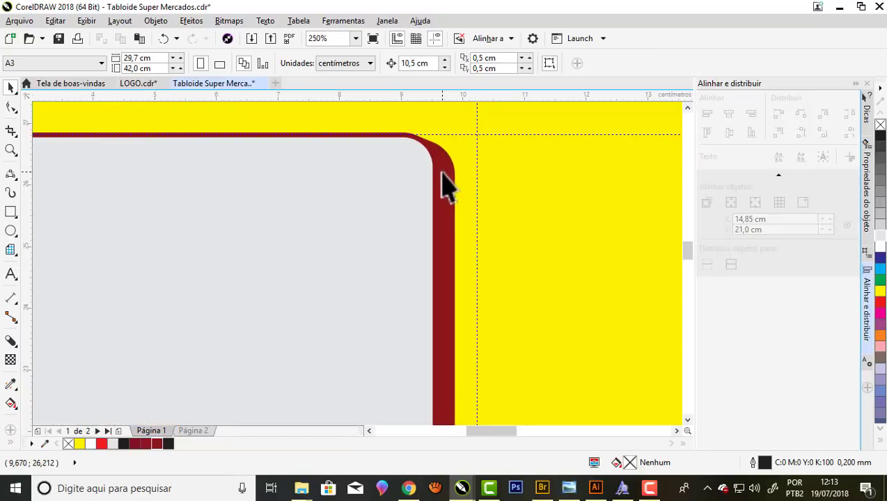
Split the block shadow off the box with Separar Bloquear Sombra
click(444, 182)
right_click(442, 175)
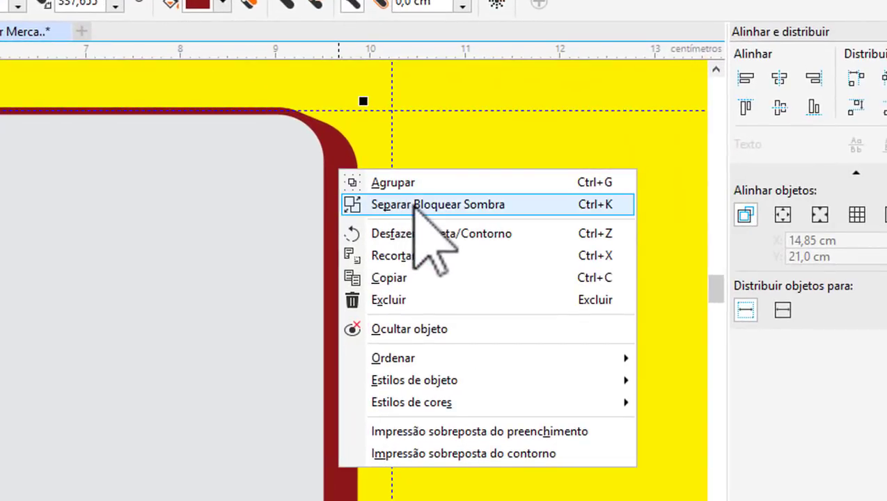
click(416, 204)
scroll(386, 209, down, 2)
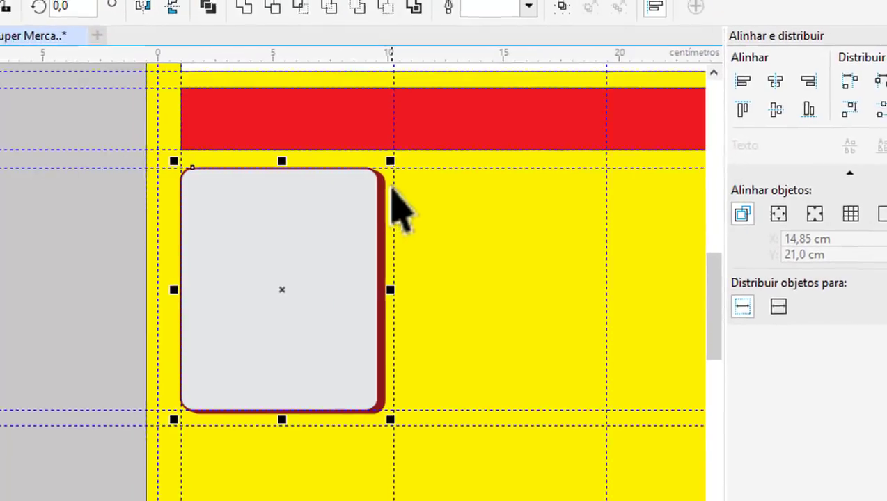
click(133, 226)
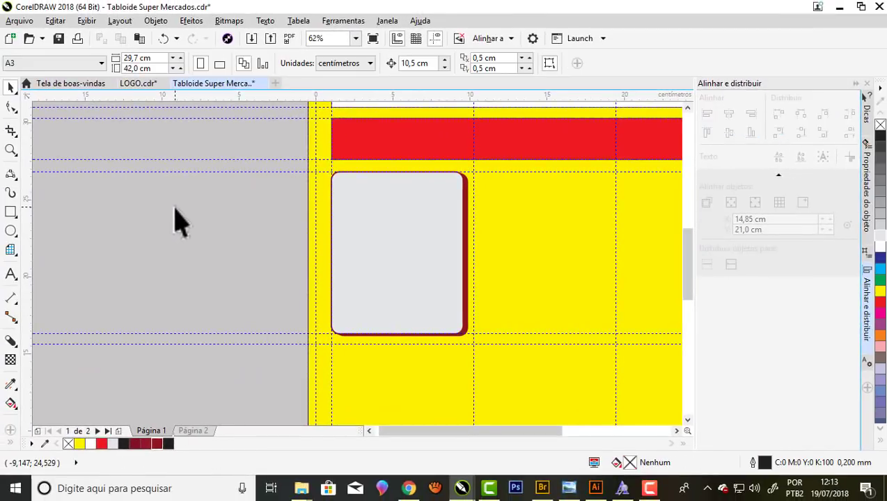
drag(406, 262, 244, 247)
key(ctrl+z)
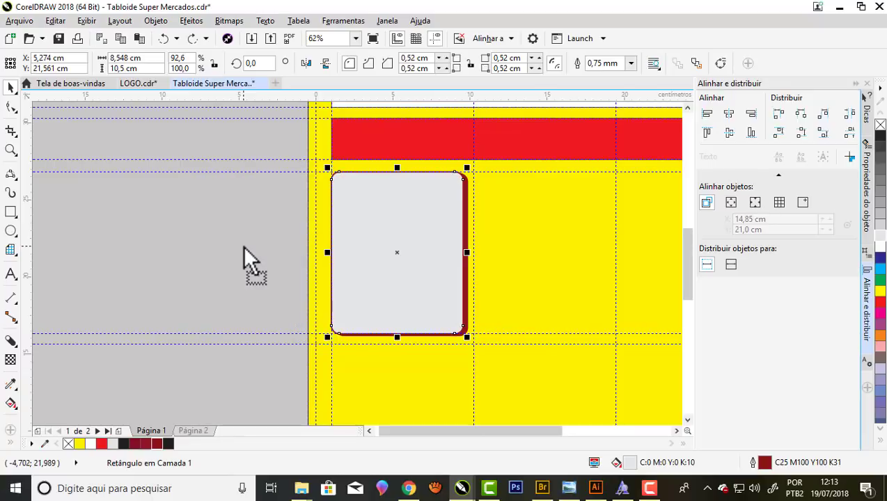
right_click(398, 231)
mouse_move(334, 103)
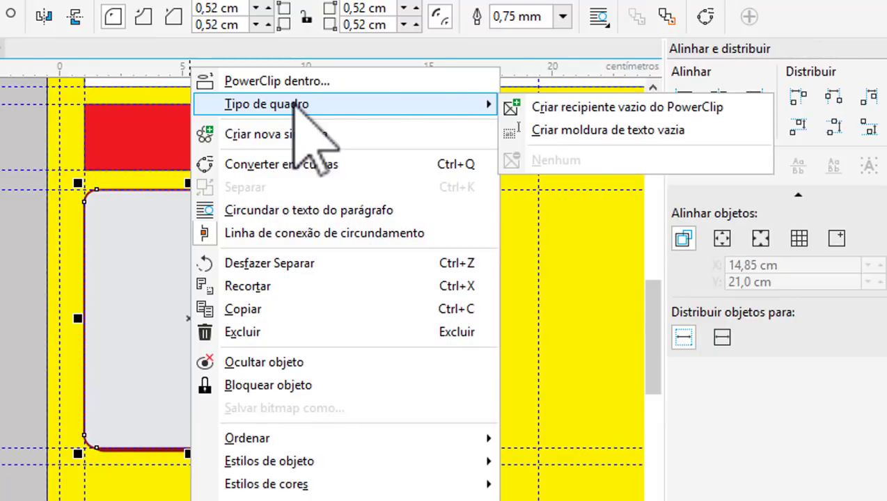
Convert the grey box to an empty PowerClip container and group it with its dark red shadow
click(676, 117)
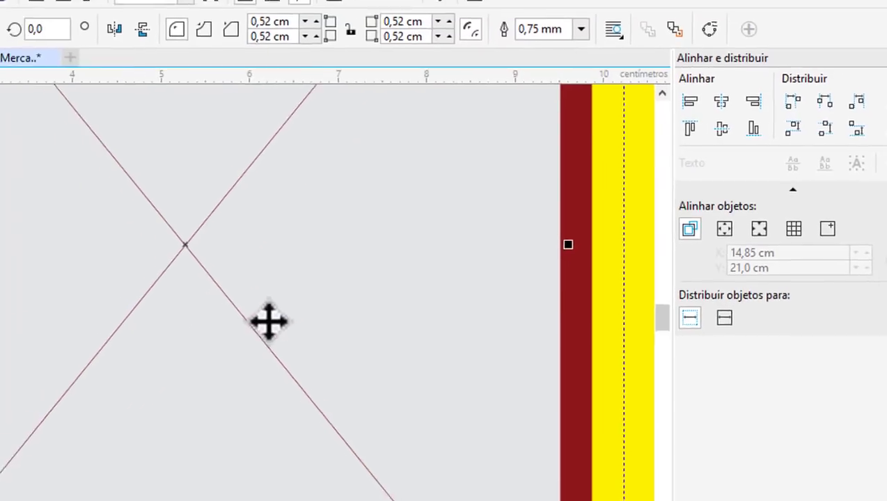
scroll(379, 240, down, 3)
click(242, 193)
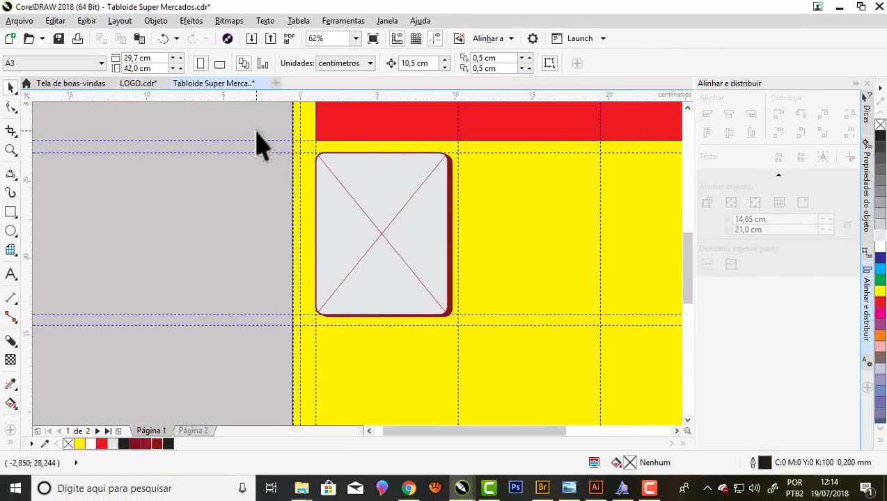
click(406, 246)
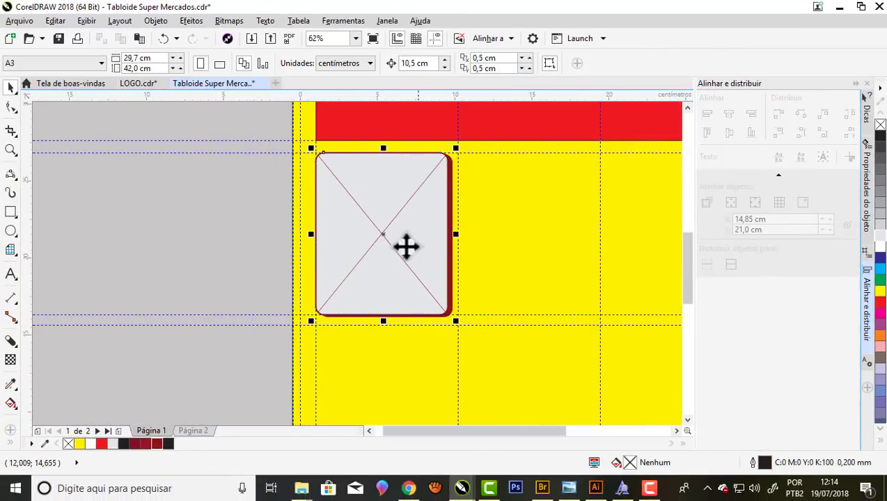
right_click(387, 204)
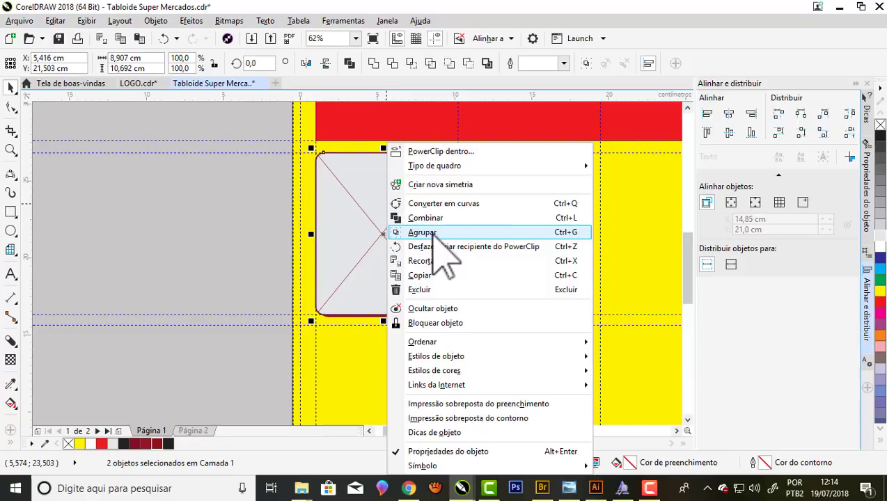
click(435, 233)
click(252, 217)
scroll(267, 214, down, 2)
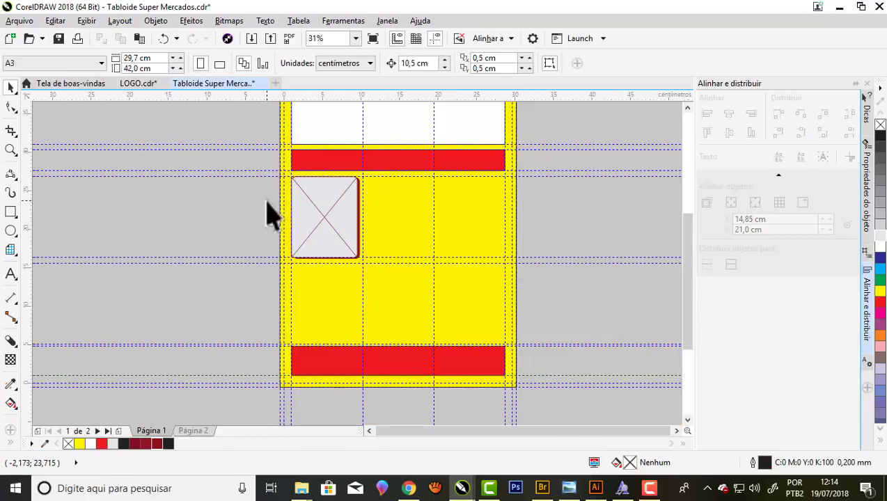
Make 2 copies of the product box to its right via Position transform with right-middle anchor
click(155, 20)
mouse_move(157, 270)
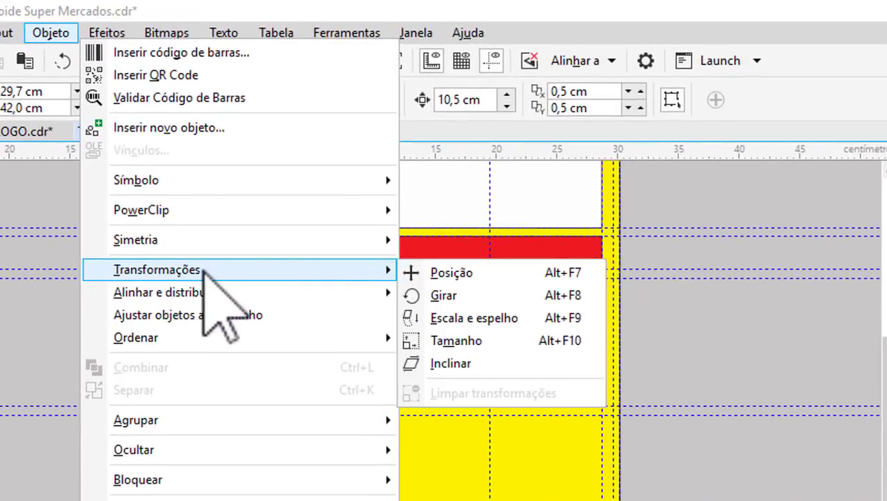
click(446, 273)
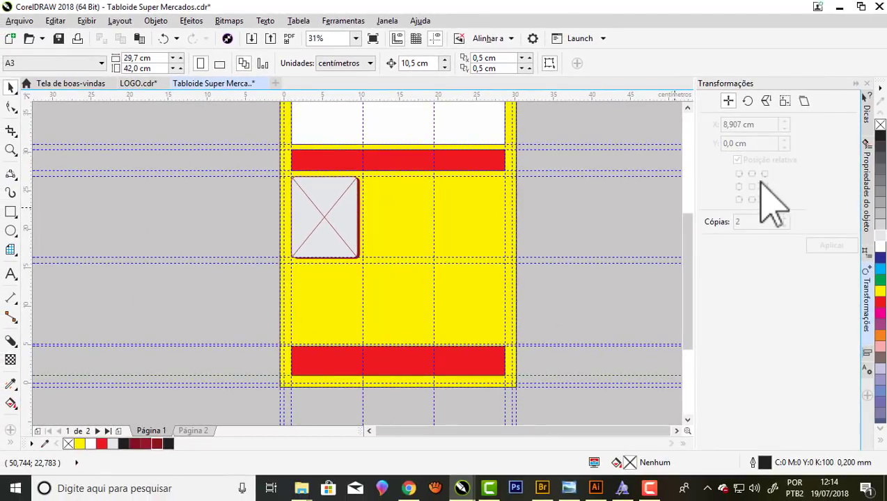
click(334, 220)
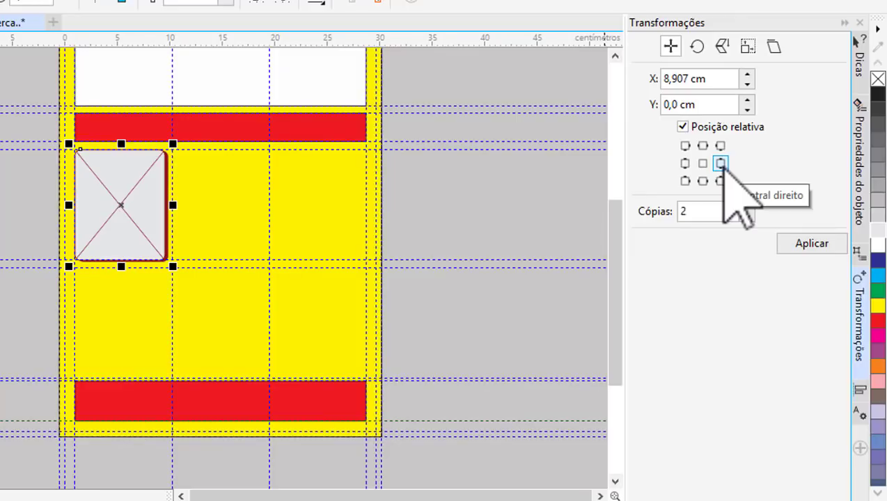
click(720, 163)
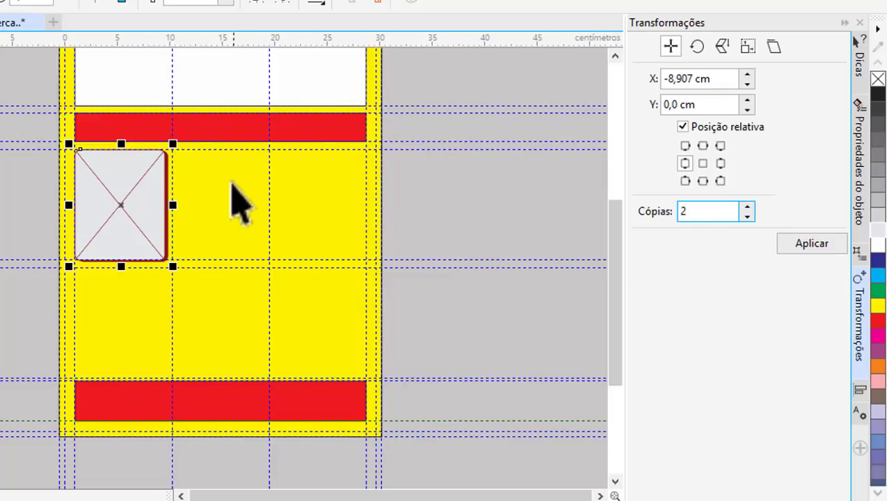
click(721, 164)
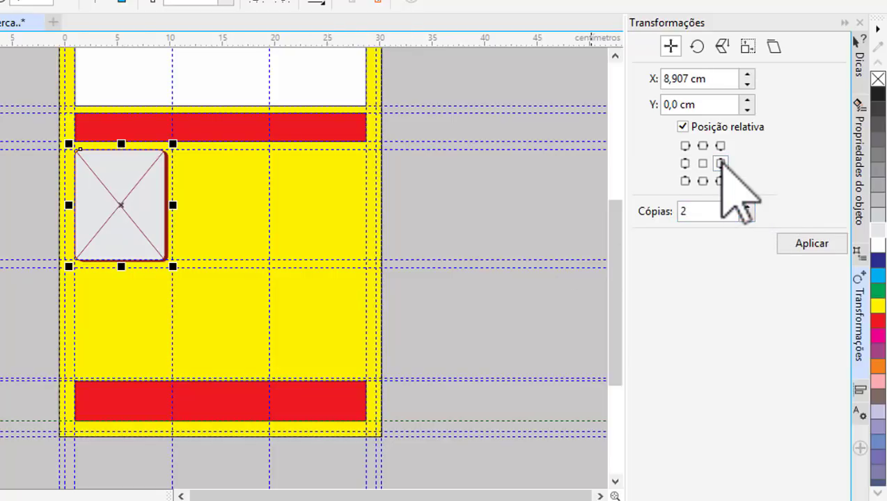
click(807, 244)
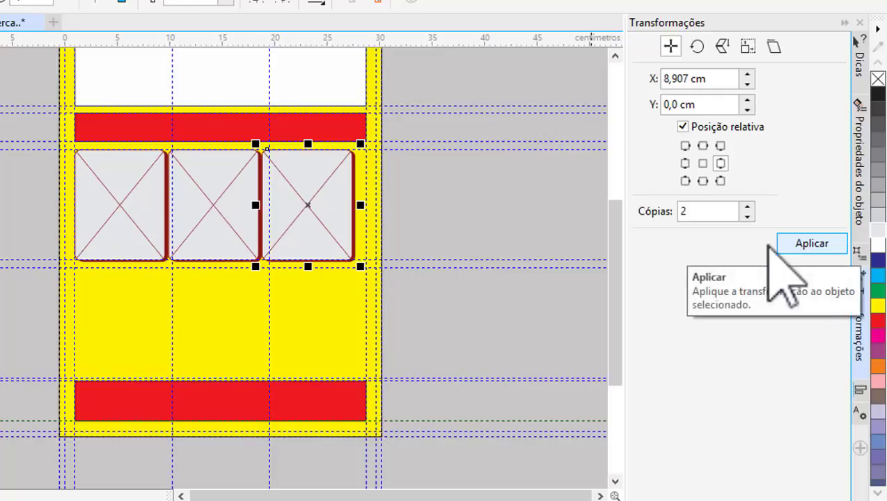
scroll(216, 223, up, 1)
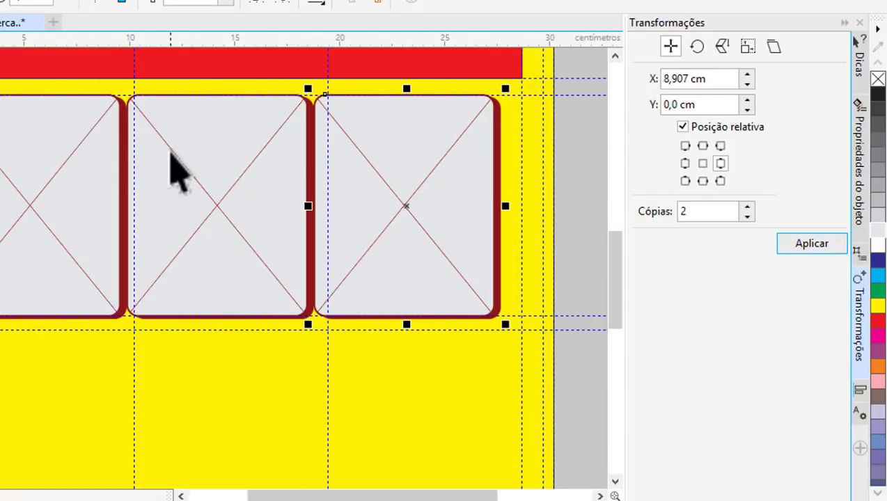
scroll(185, 170, down, 1)
Nudge the rightmost product box into place and check the snapping options
click(412, 178)
scroll(316, 168, up, 1)
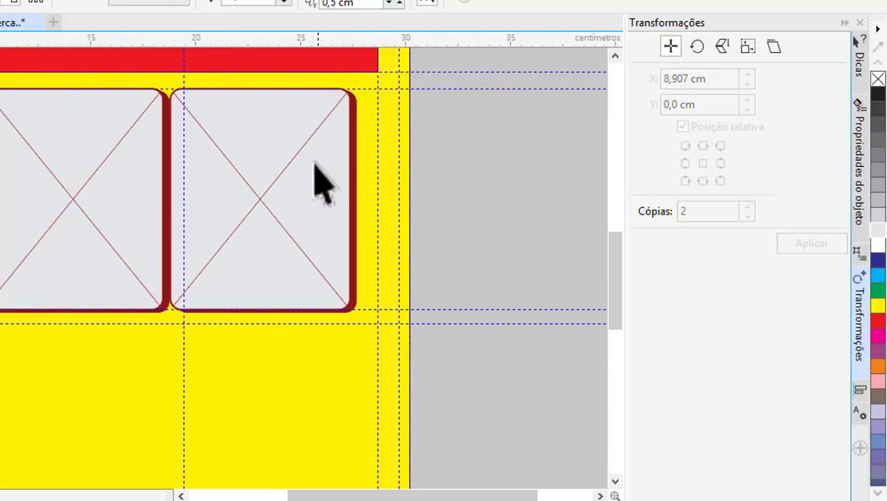
scroll(317, 167, up, 1)
scroll(352, 192, down, 1)
scroll(388, 109, up, 1)
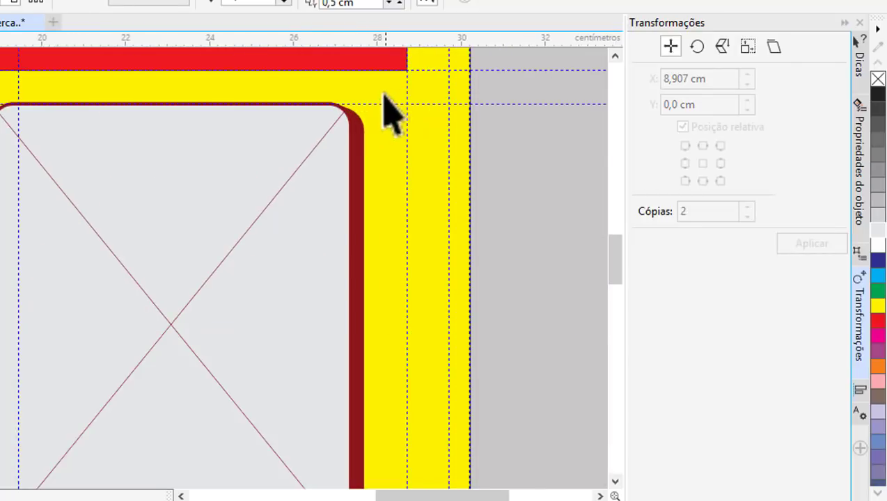
drag(242, 145, 283, 152)
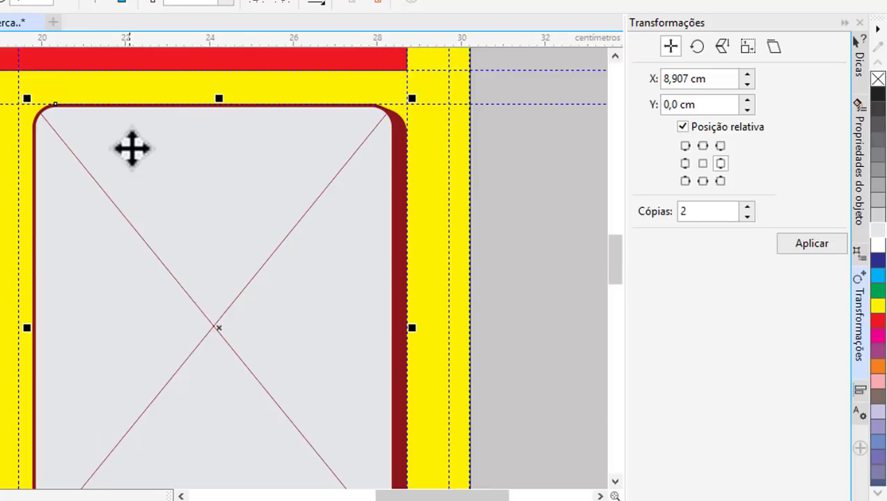
scroll(131, 148, down, 2)
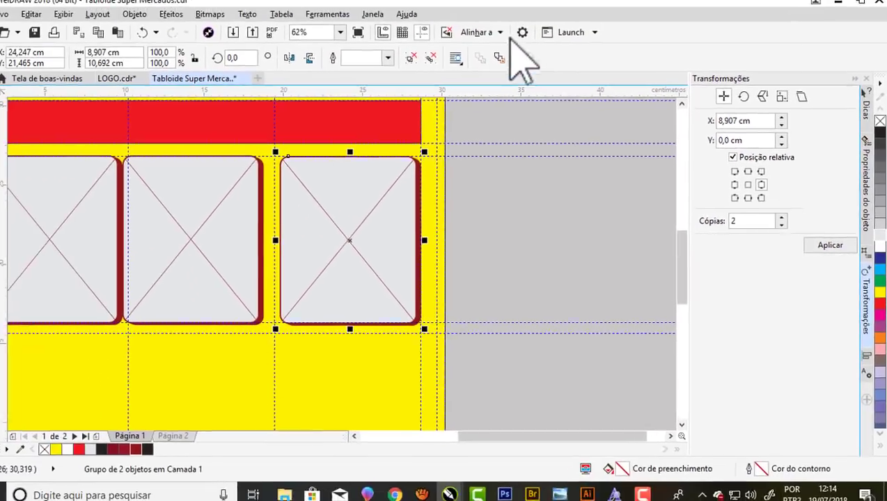
click(521, 44)
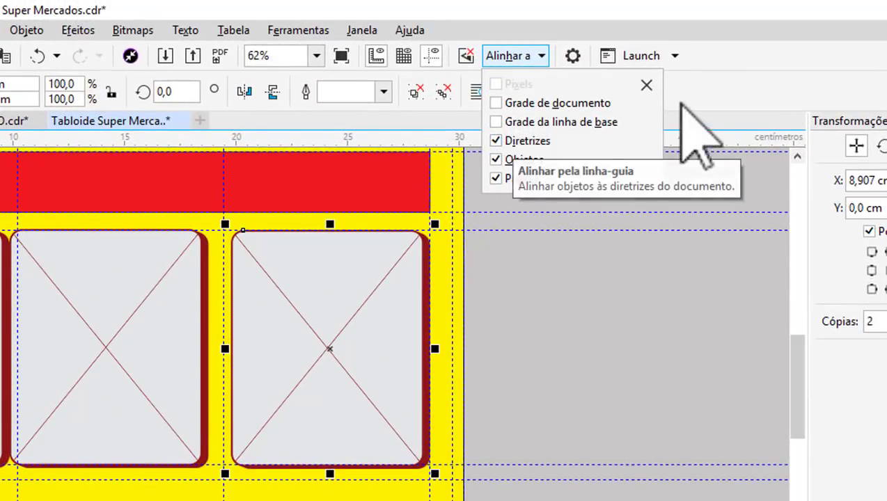
key(Escape)
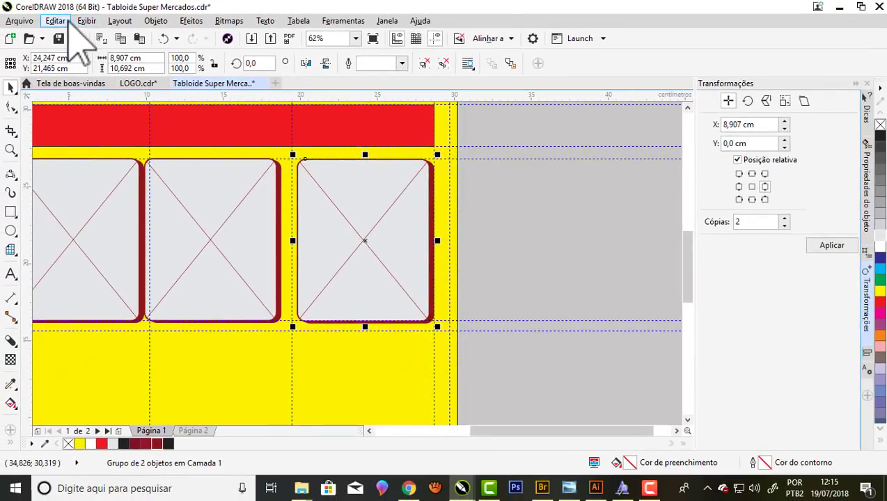
Select all three product boxes and apply Distribuir espaço horizontalmente in Alinhar e distribuir
click(57, 24)
mouse_move(86, 21)
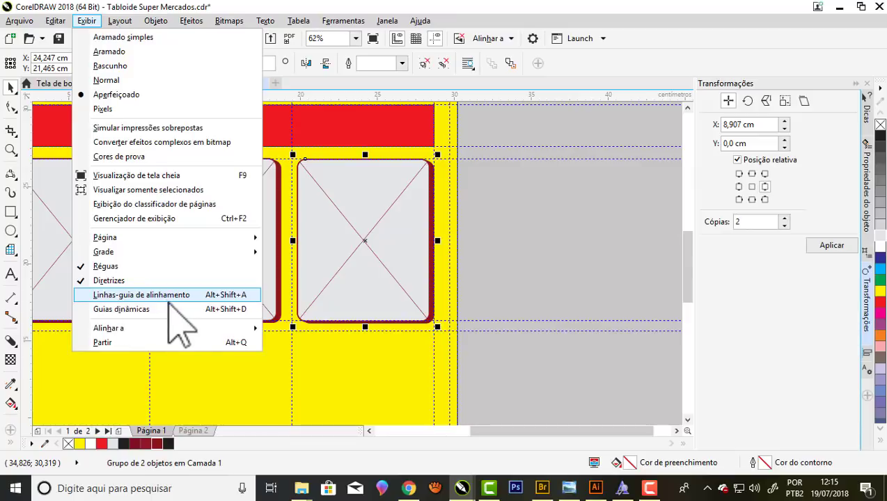
click(604, 230)
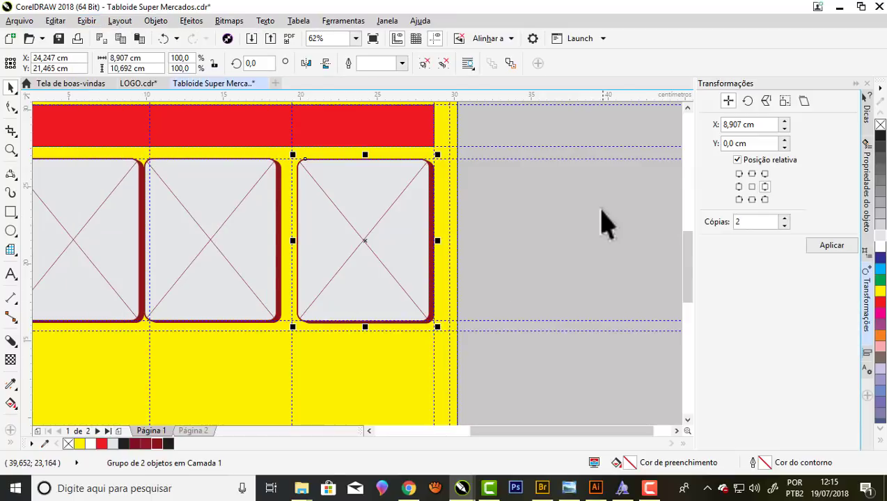
scroll(605, 223, down, 2)
click(555, 221)
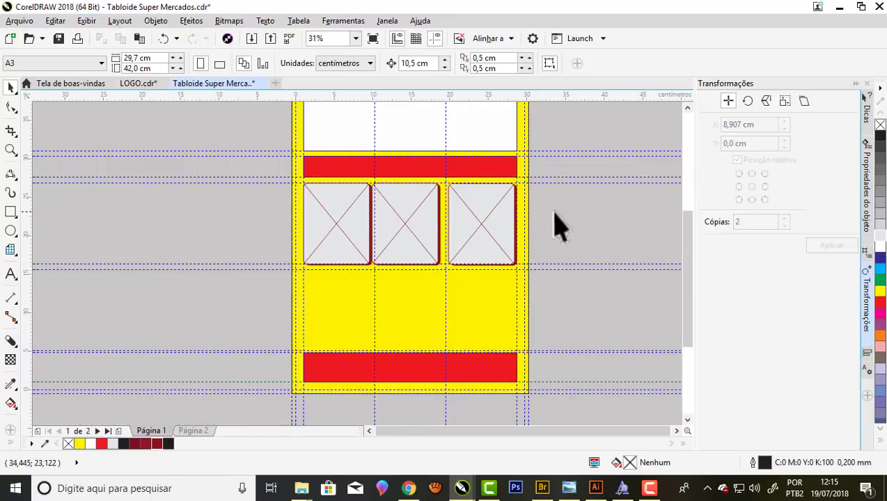
scroll(514, 230, up, 2)
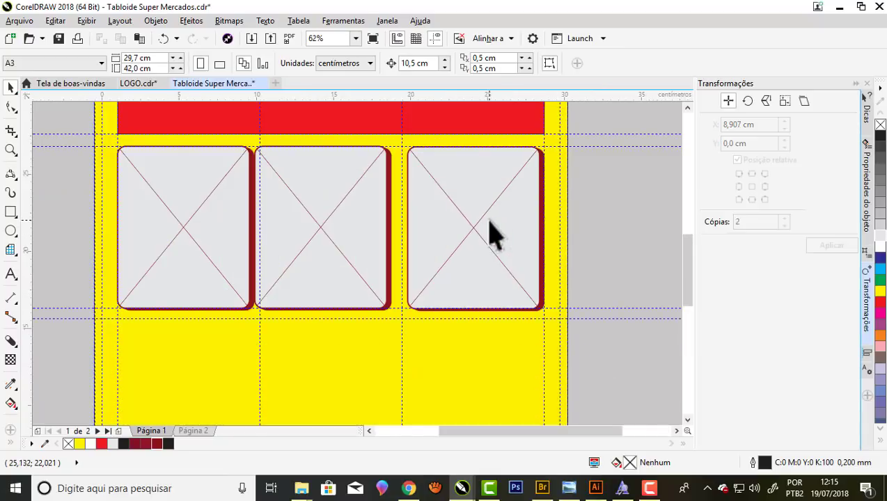
click(494, 232)
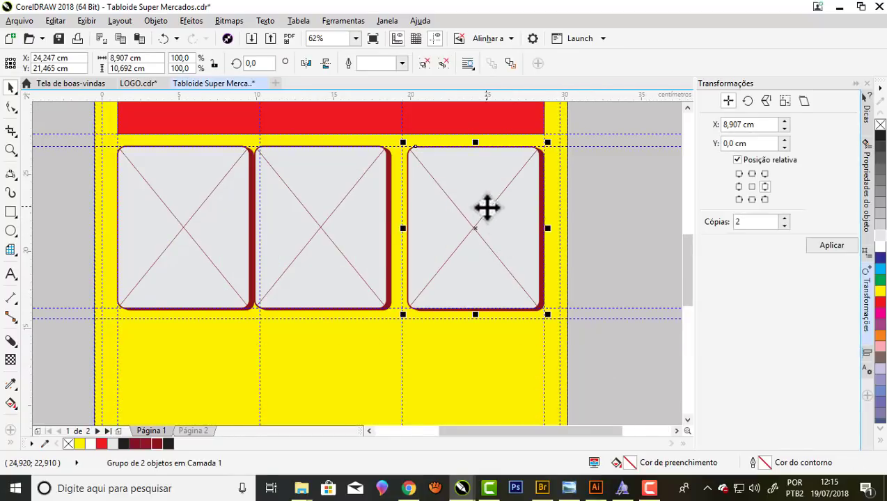
shift+click(370, 237)
scroll(524, 202, down, 1)
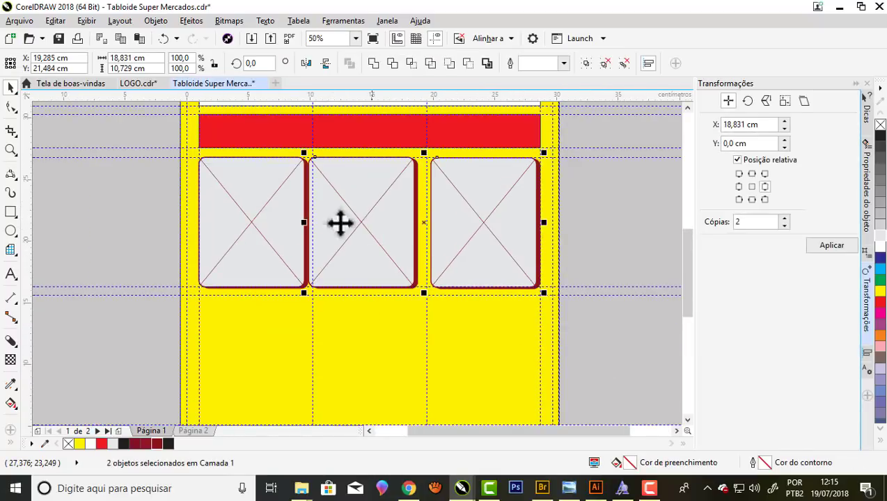
shift+click(286, 204)
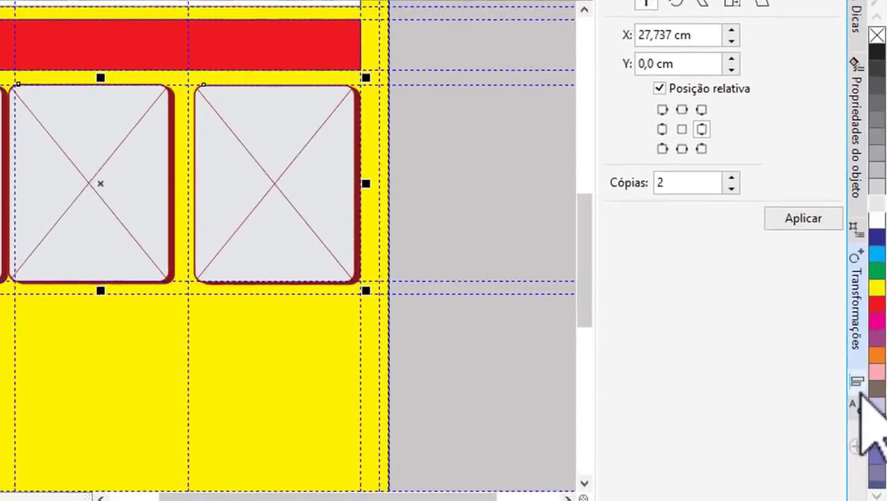
key(ctrl+shift+a)
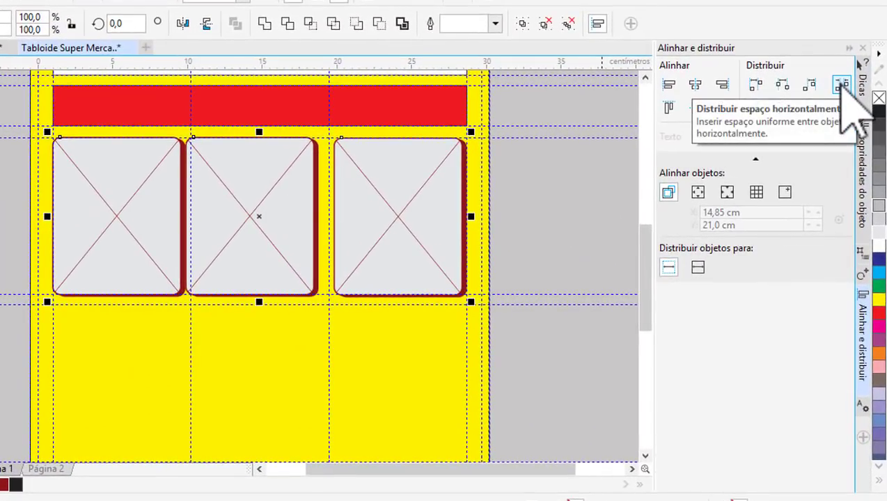
click(841, 84)
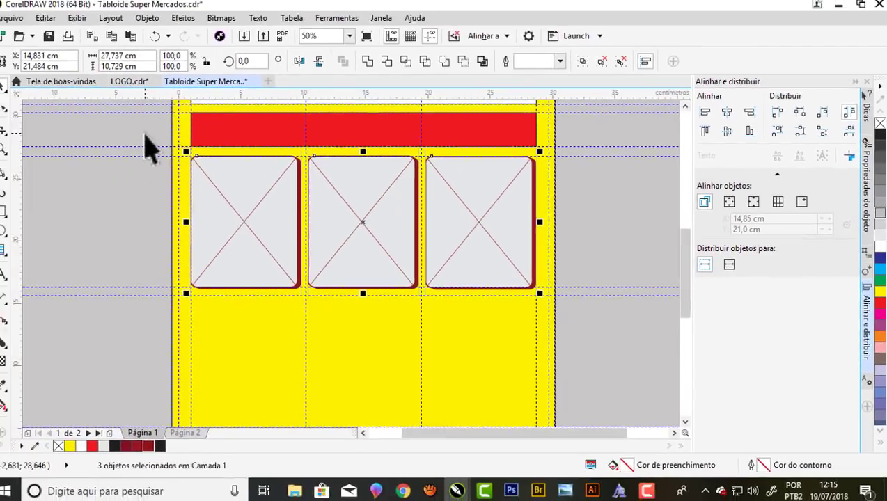
click(159, 142)
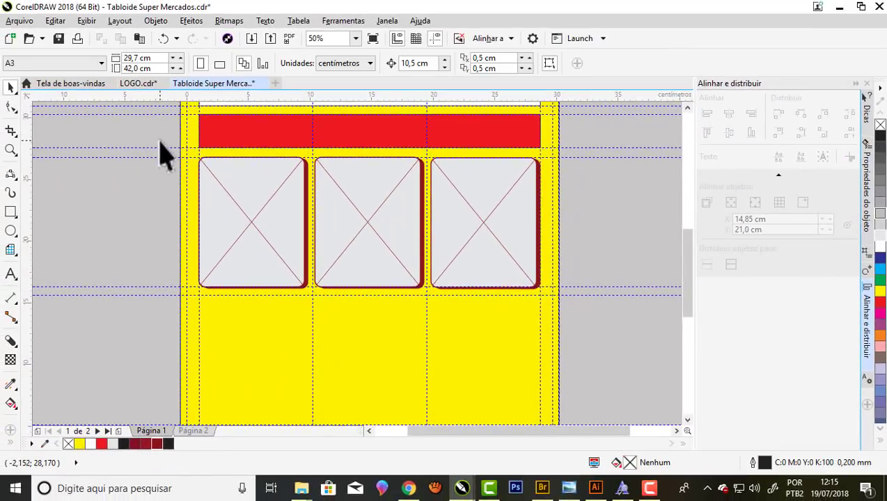
Drop a copy of the three-box row just above the bottom red bar
drag(188, 174, 553, 317)
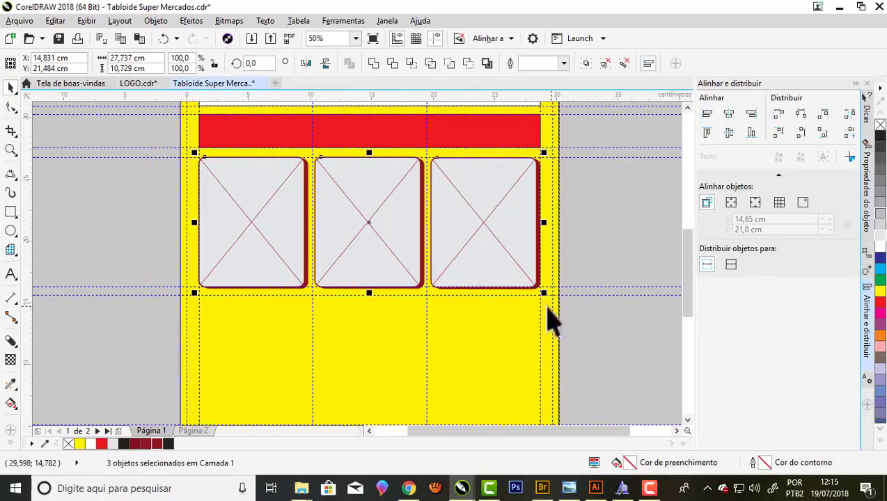
scroll(376, 199, down, 1)
scroll(376, 179, up, 1)
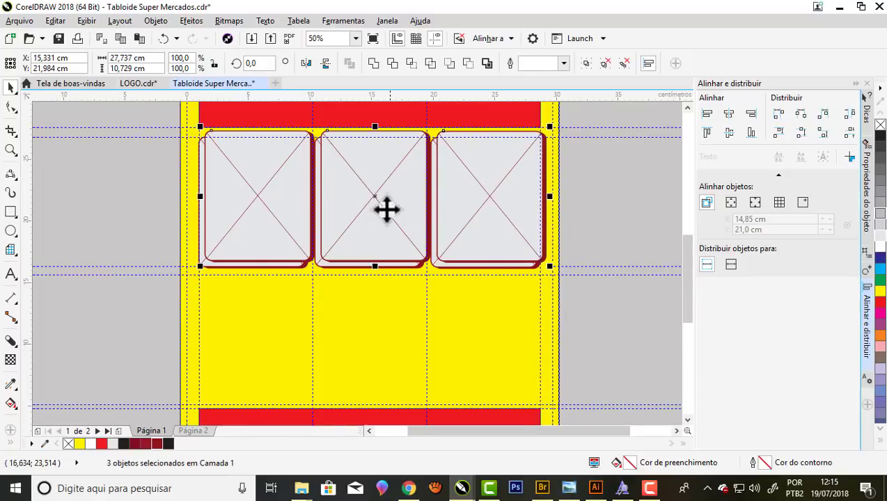
scroll(394, 172, down, 1)
scroll(374, 257, up, 1)
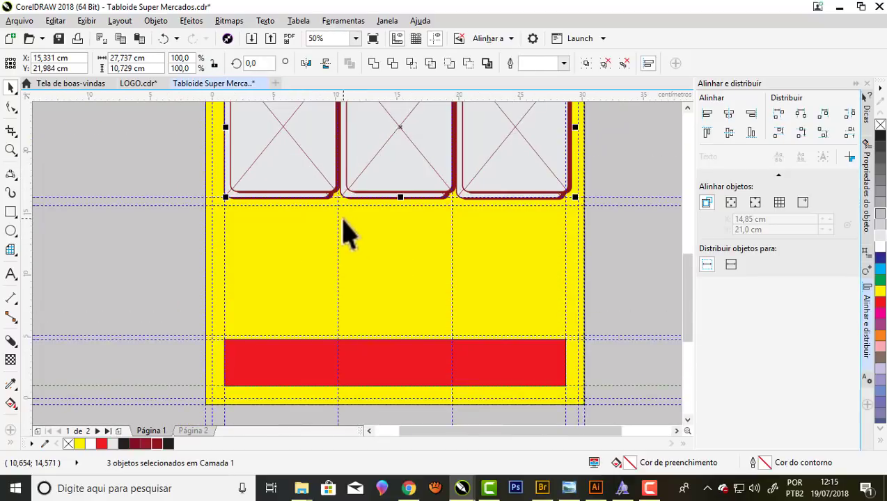
drag(402, 127, 406, 289)
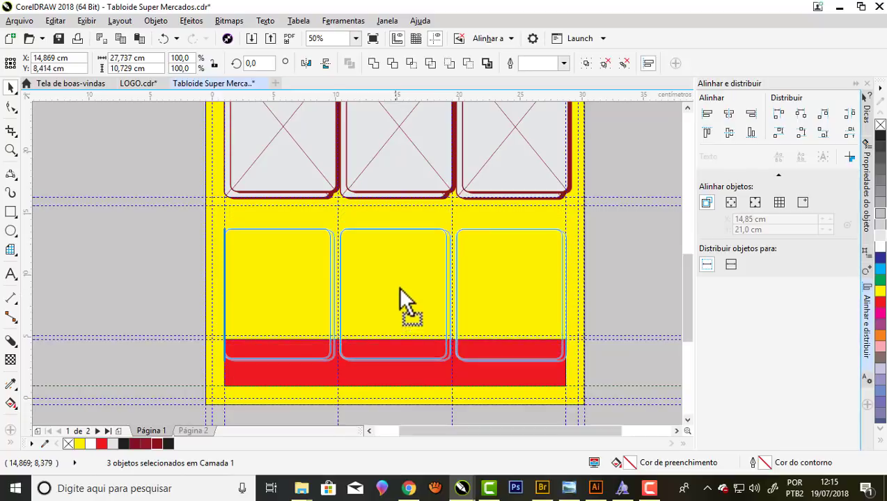
drag(399, 277, 396, 273)
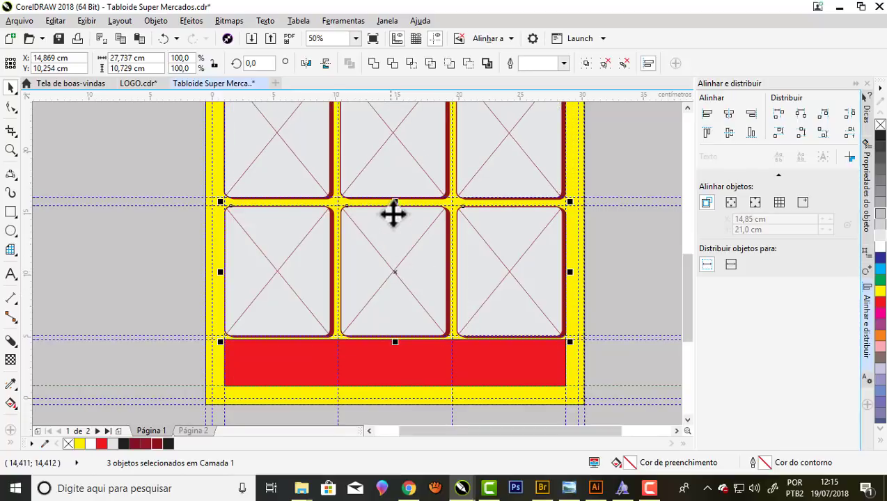
Clear the selection and fit the whole page in view with Shift+F4
scroll(394, 209, up, 2)
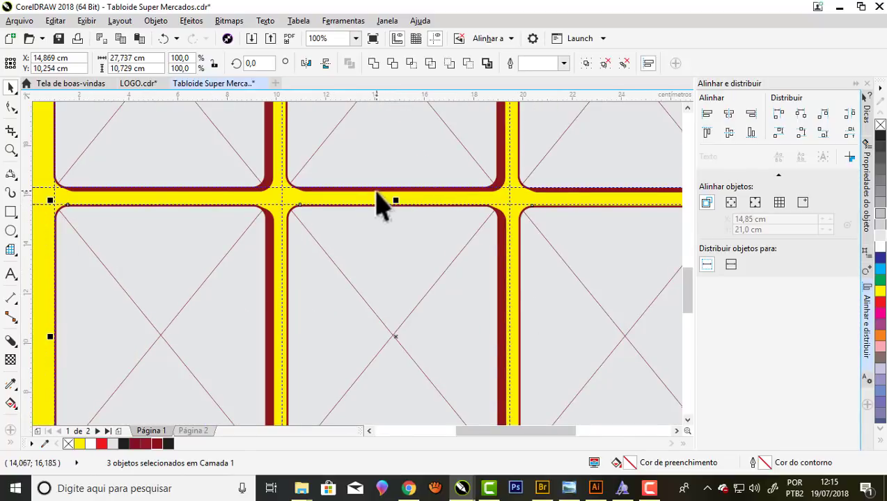
scroll(377, 195, down, 2)
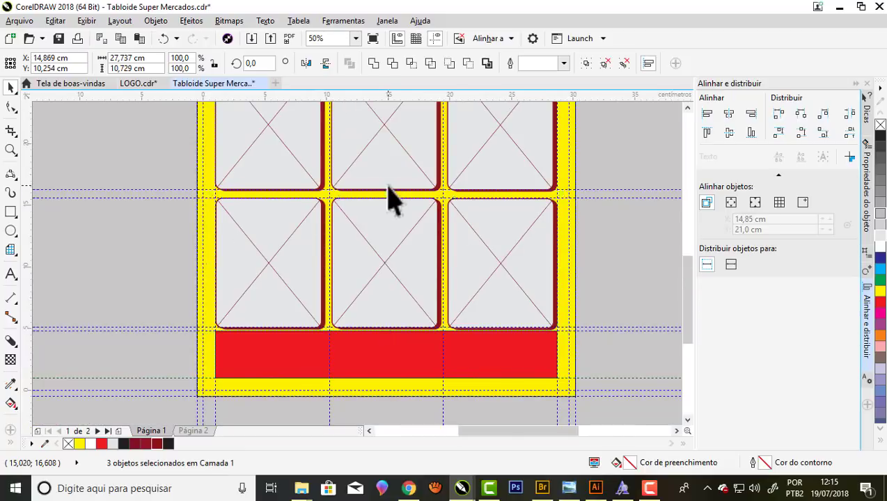
scroll(388, 188, up, 2)
scroll(388, 196, down, 1)
scroll(388, 194, down, 1)
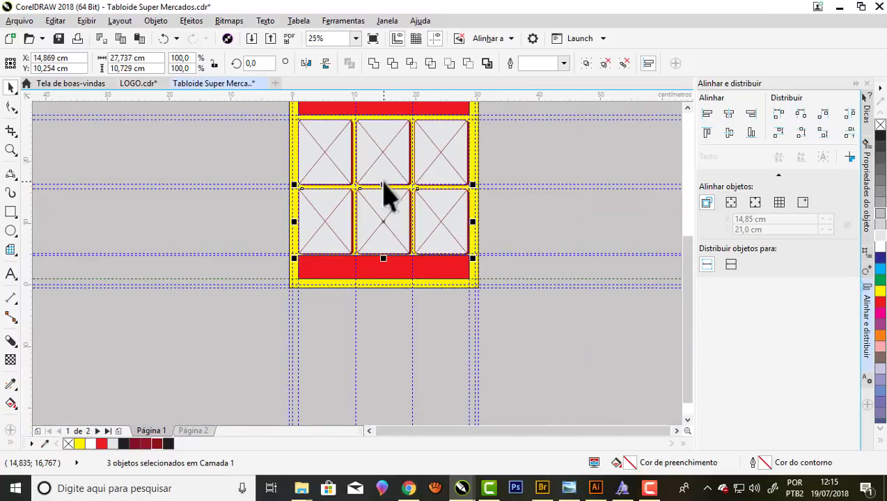
scroll(391, 204, down, 1)
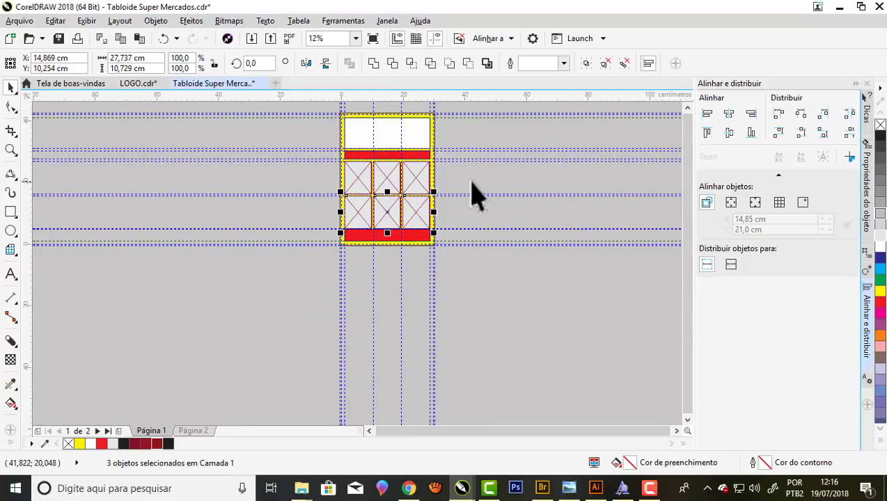
click(459, 184)
key(shift+F4)
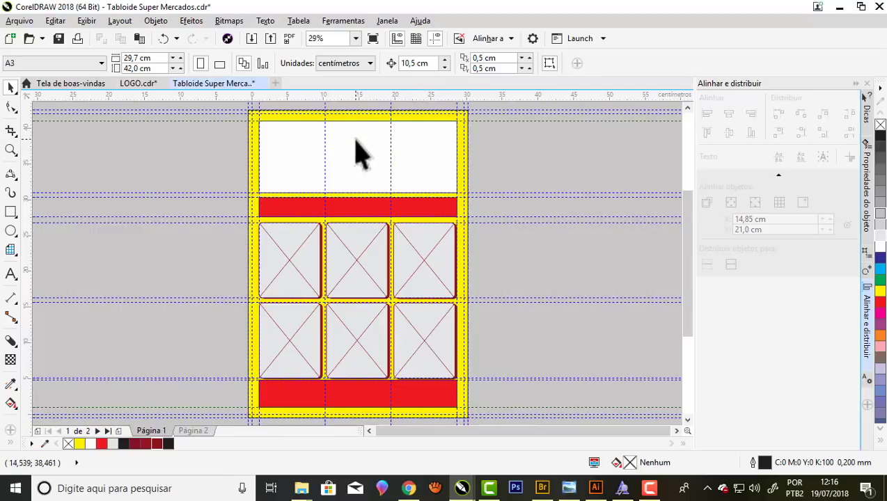
Zoom into the header box and close the Alinhar e distribuir docker
click(11, 149)
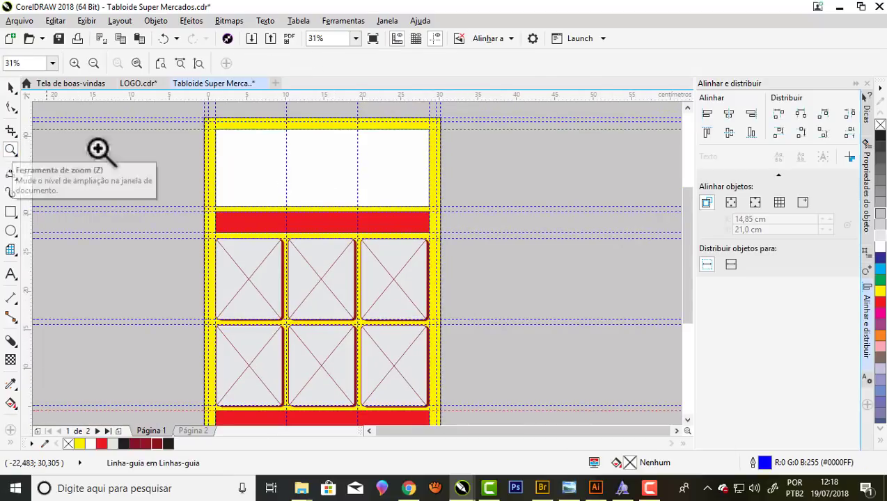
mouse_move(184, 113)
mouse_down()
mouse_move(350, 211)
mouse_move(444, 216)
mouse_up()
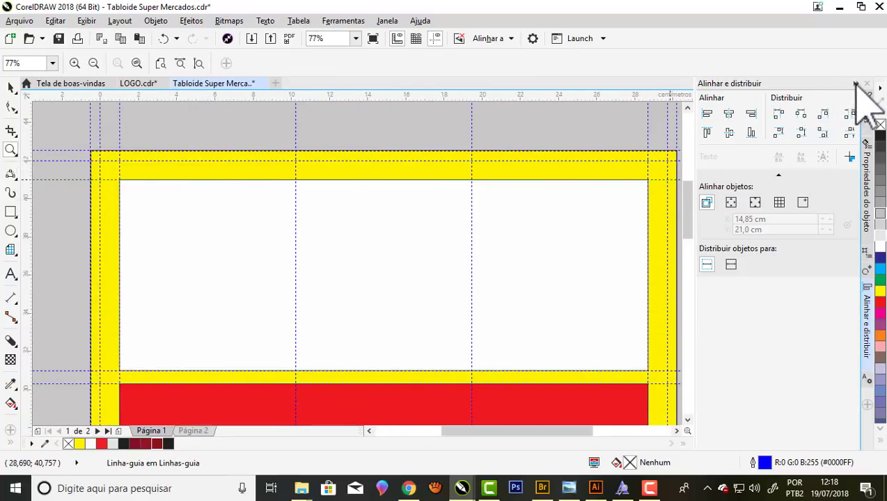
click(866, 83)
drag(647, 431, 654, 431)
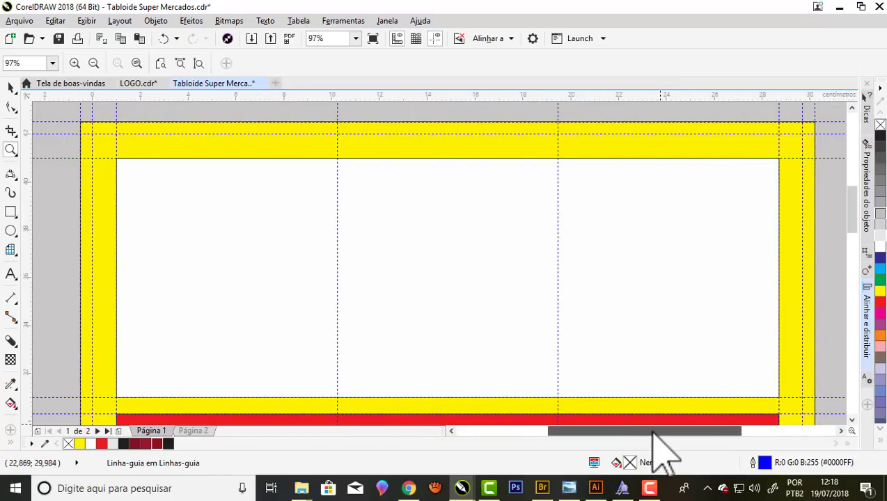
drag(852, 211, 851, 217)
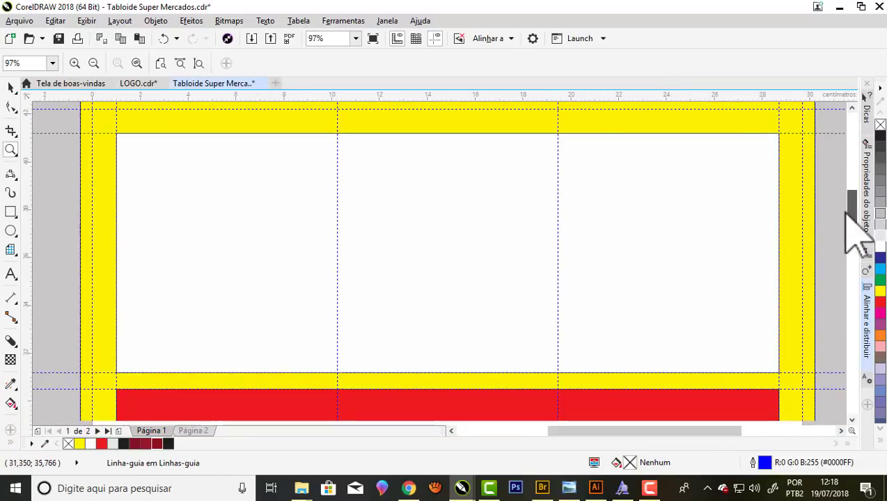
Draw a roughly 15.3 by 10 cm rectangle over the header's left half
click(11, 212)
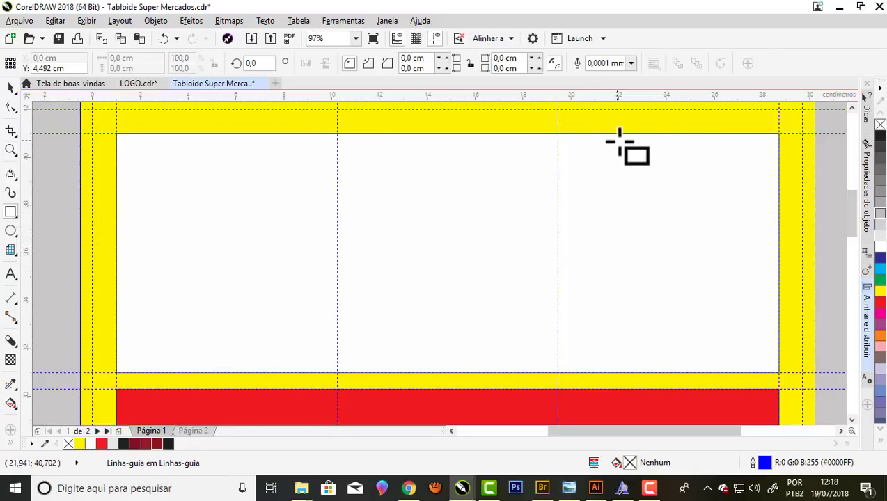
mouse_move(116, 133)
mouse_down()
mouse_move(241, 372)
mouse_move(463, 376)
mouse_up()
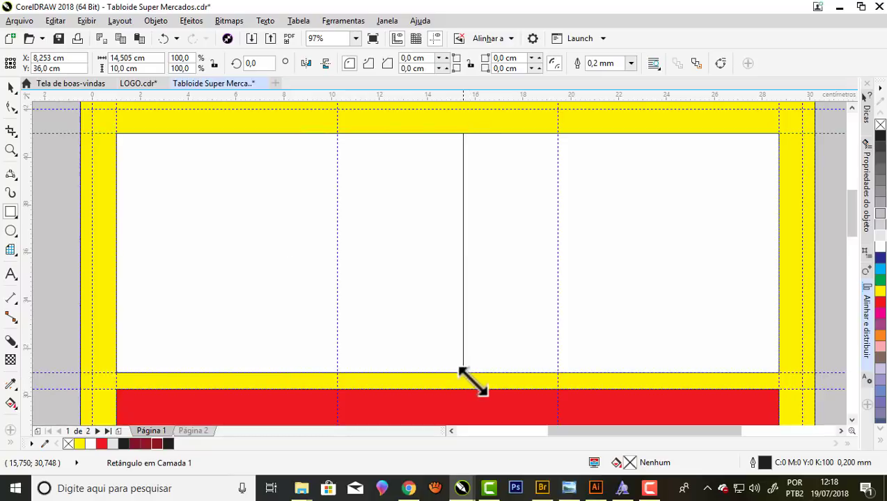
drag(473, 381, 480, 380)
drag(476, 255, 485, 256)
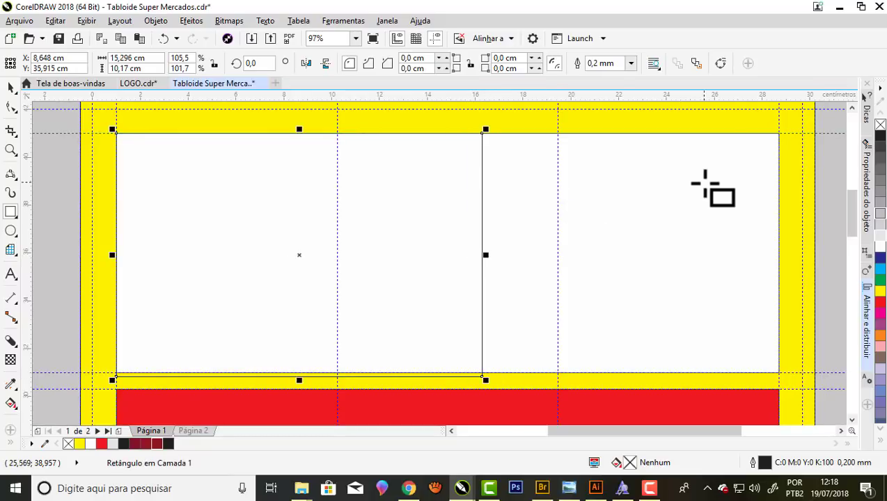
key(ctrl+z)
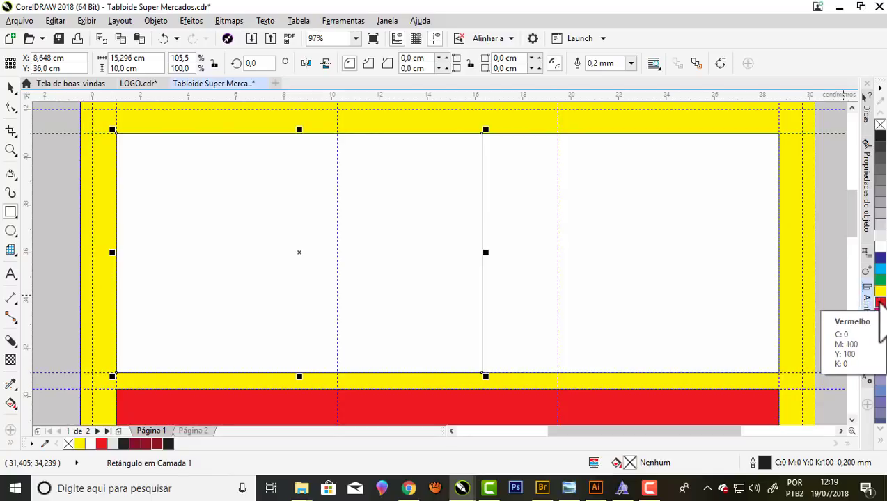
Fill the header rectangle Vermelho red and convert it to curves
click(880, 301)
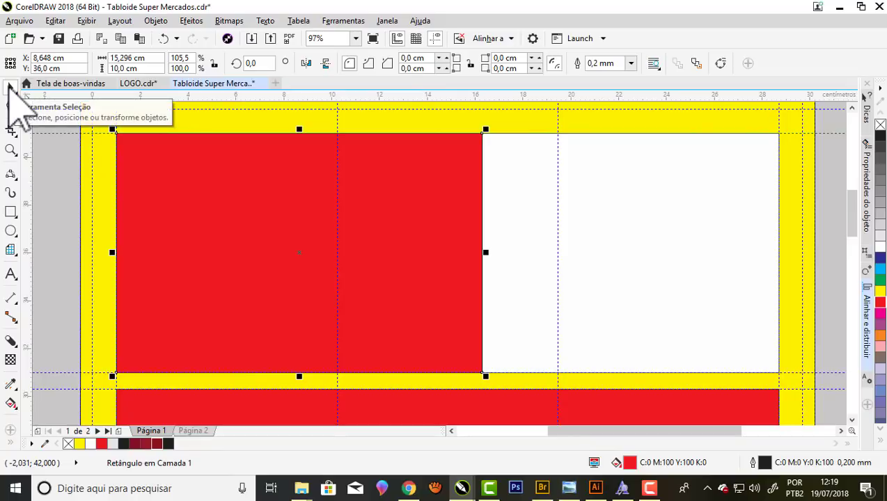
right_click(187, 191)
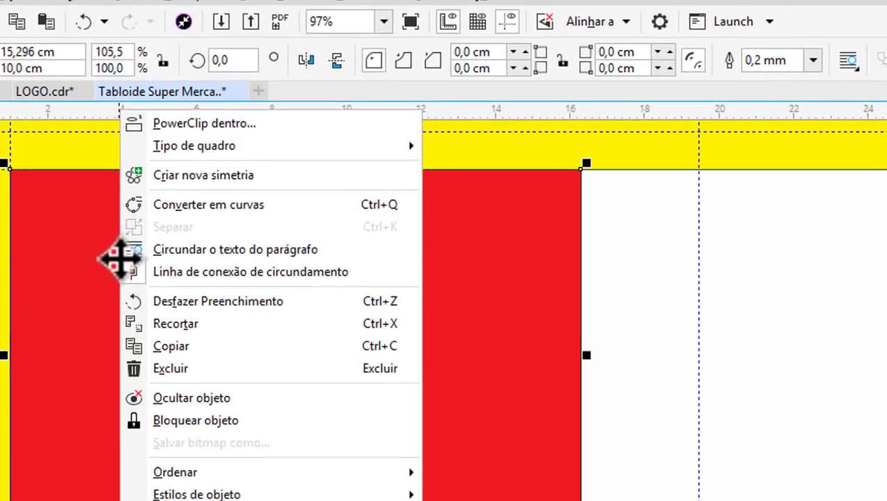
click(251, 177)
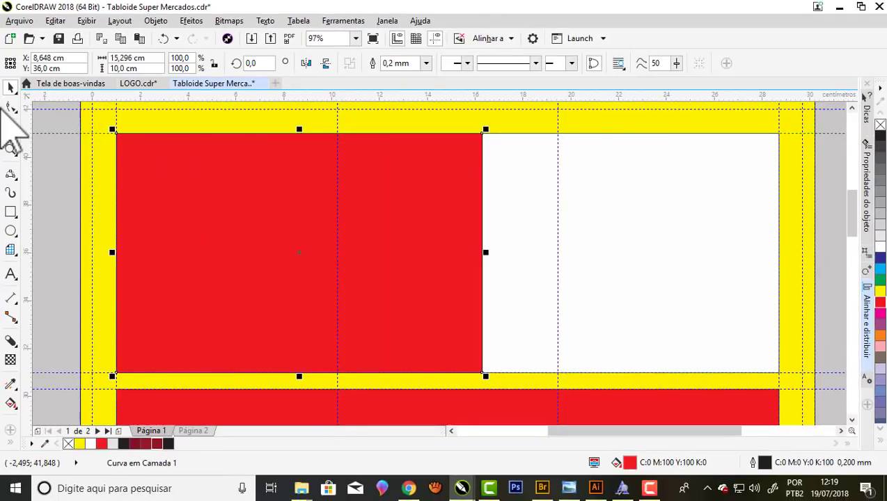
Slide the bottom-right node left and bend the right side outward into a bulging curve
click(14, 163)
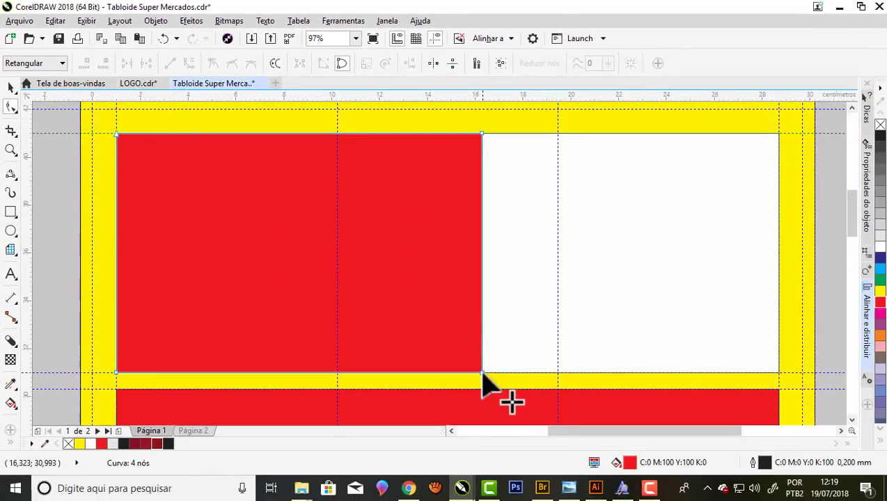
drag(481, 372, 388, 372)
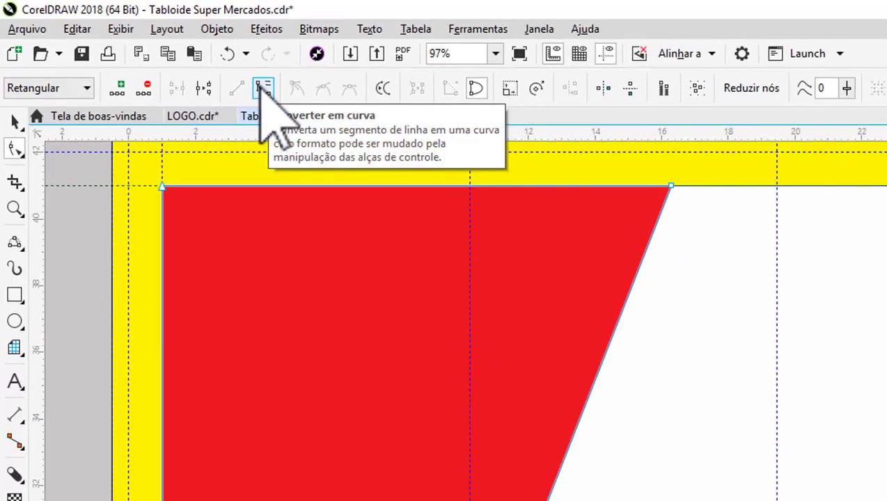
click(263, 88)
drag(611, 345, 683, 326)
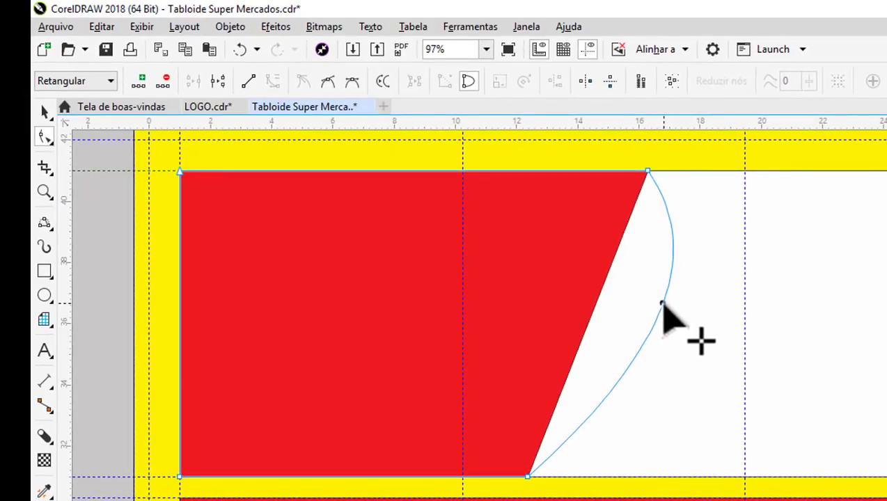
drag(661, 302, 655, 304)
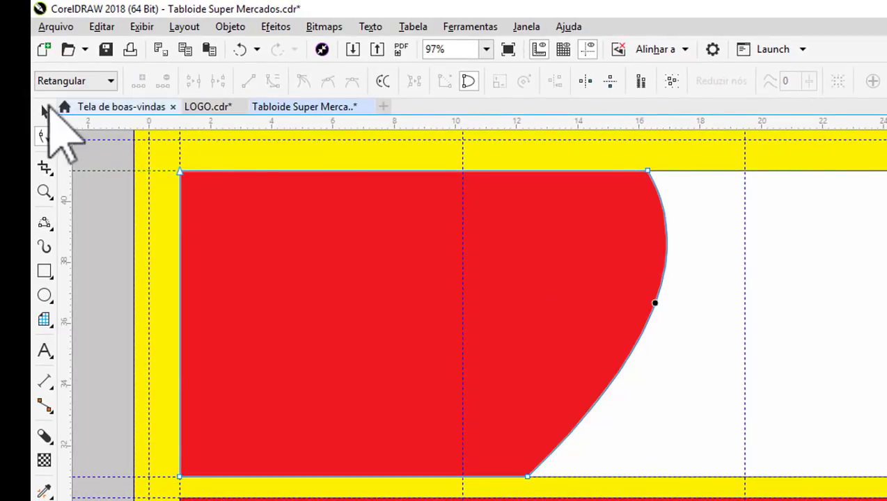
click(45, 112)
click(588, 272)
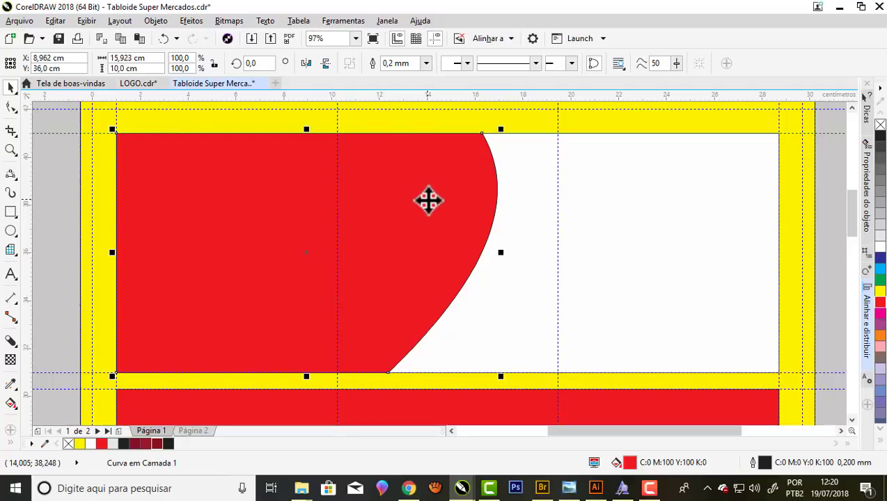
Drop a copy of the curved shape slightly left and narrow it to 96.9% from the left
drag(460, 222, 448, 222)
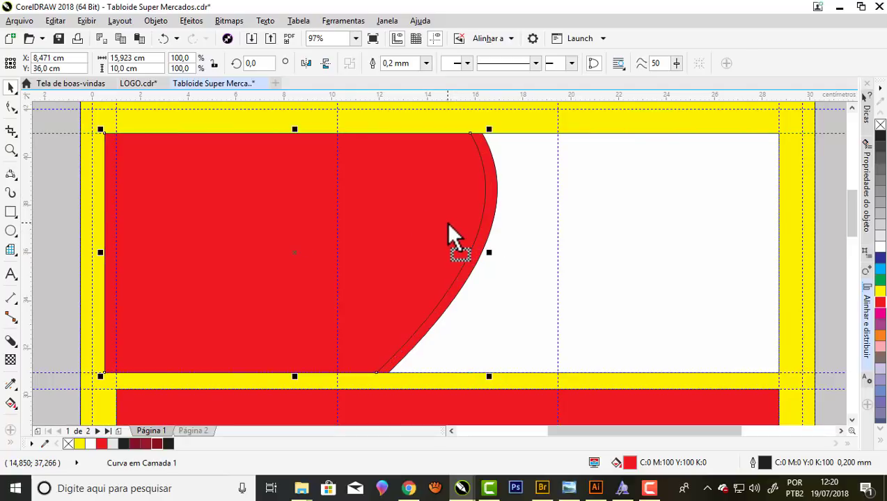
scroll(486, 200, up, 3)
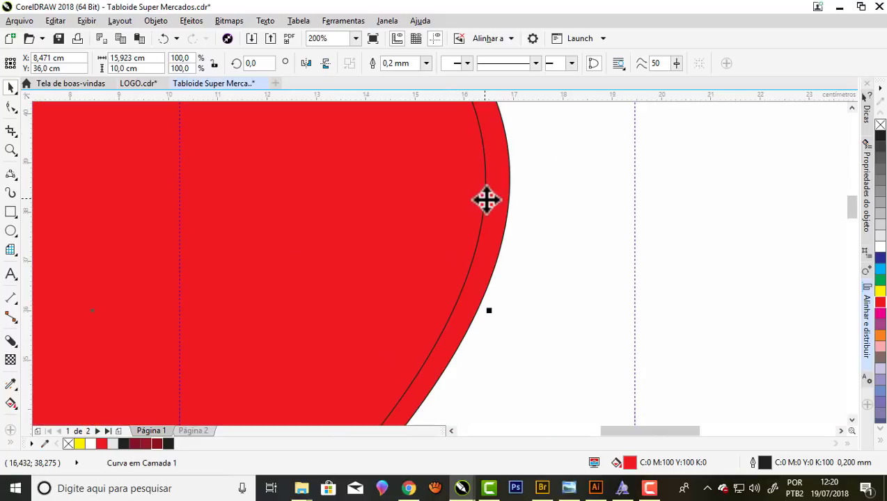
scroll(485, 197, down, 2)
scroll(484, 197, down, 2)
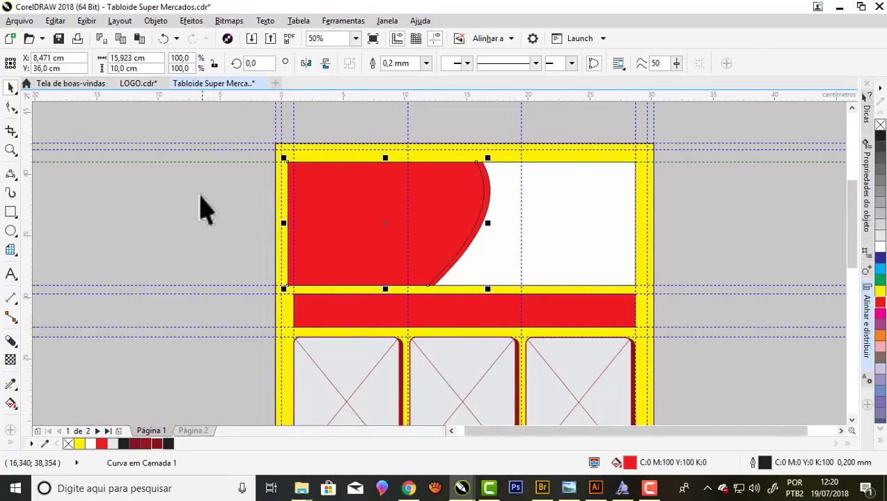
scroll(287, 218, up, 1)
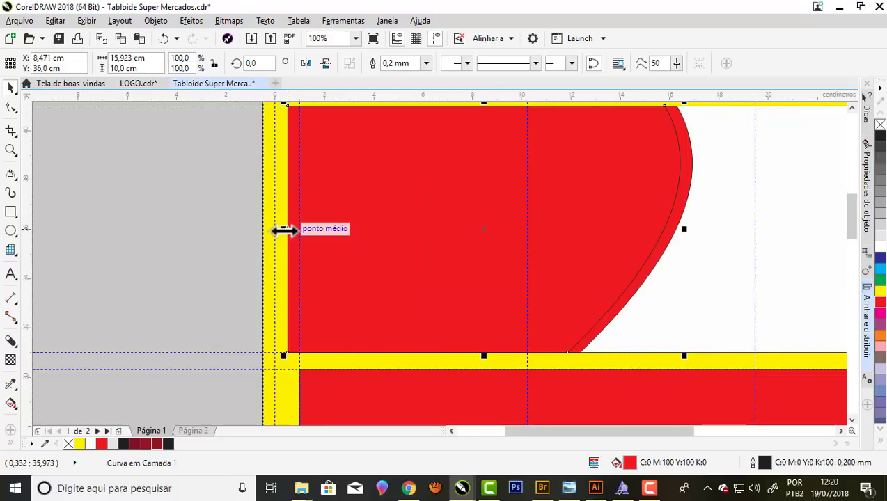
drag(283, 231, 293, 229)
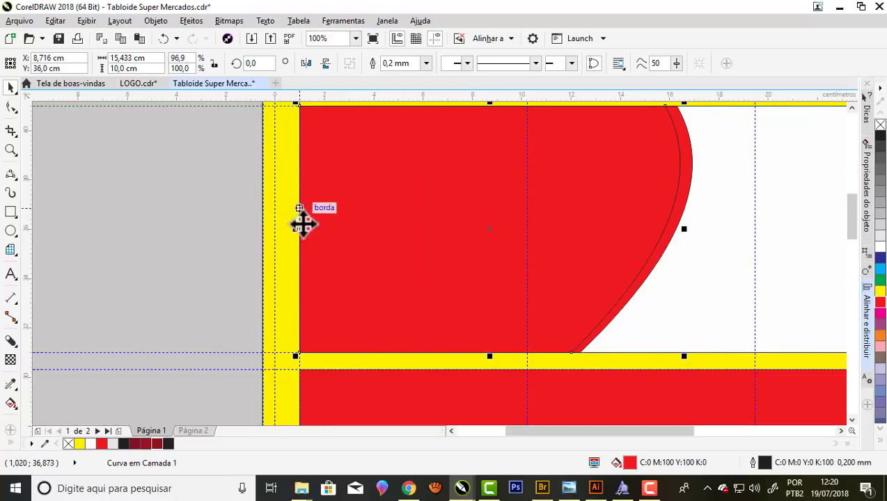
scroll(306, 238, down, 1)
click(190, 240)
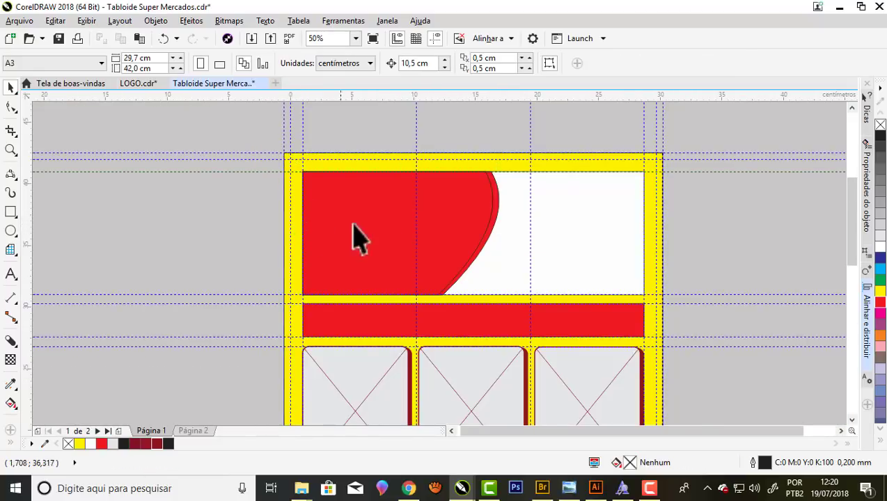
click(451, 208)
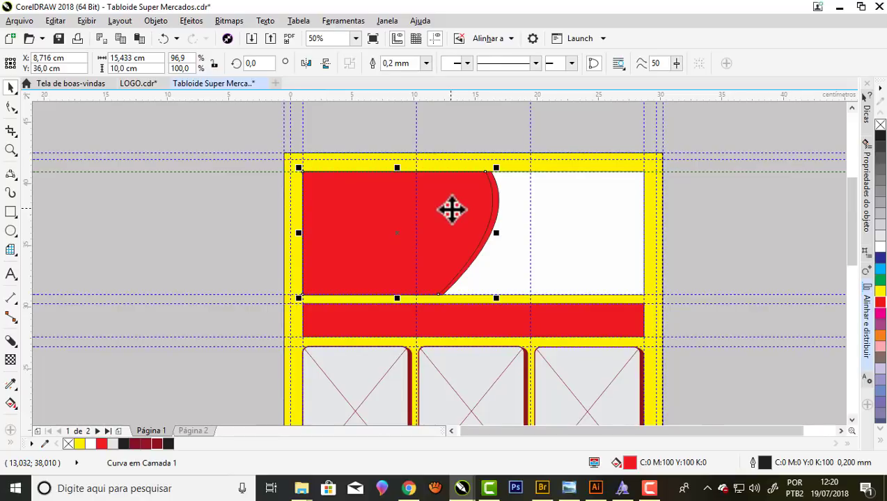
Fill the front copy white, then remove the back shape's outline and fill it white
click(879, 247)
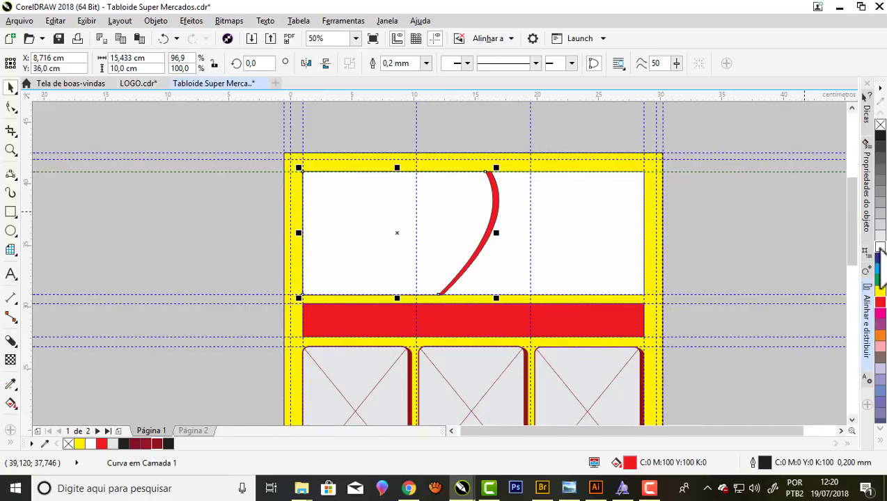
click(234, 251)
scroll(490, 219, up, 1)
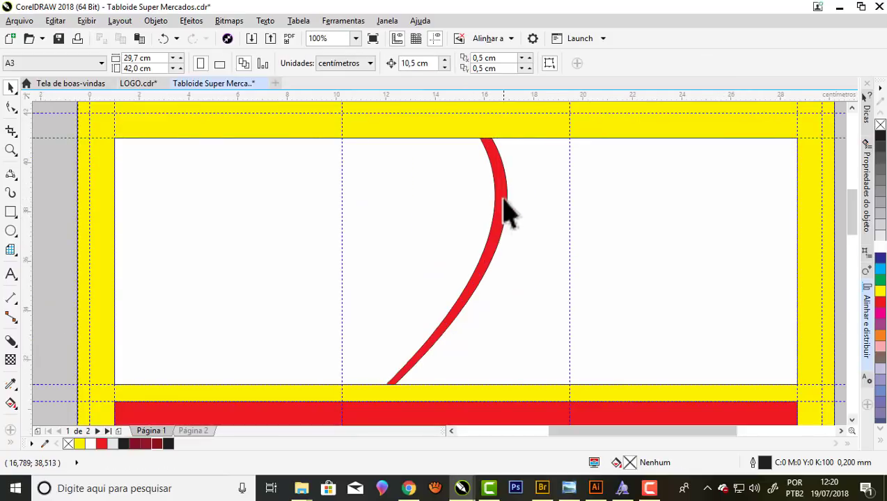
click(500, 172)
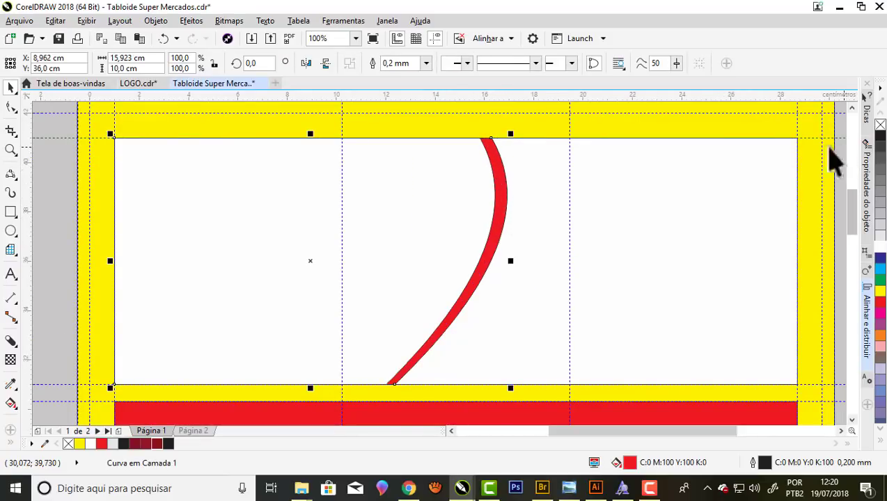
right_click(880, 125)
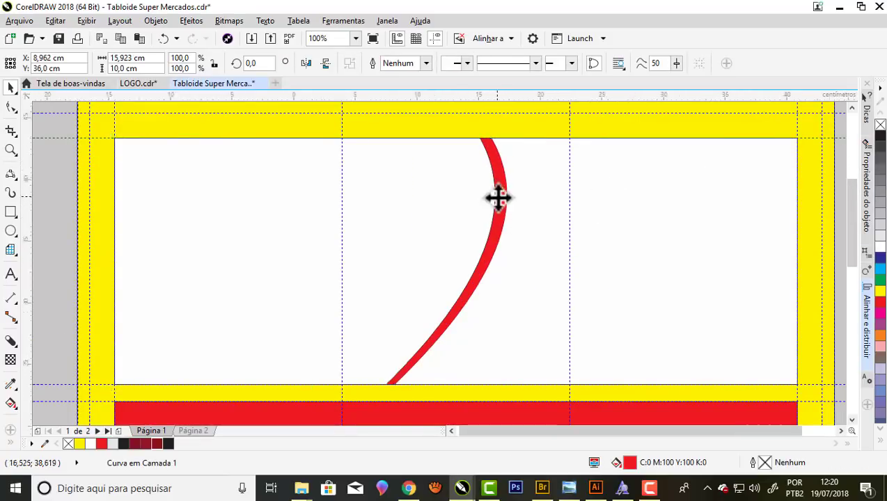
scroll(497, 198, down, 1)
click(282, 235)
scroll(514, 217, up, 2)
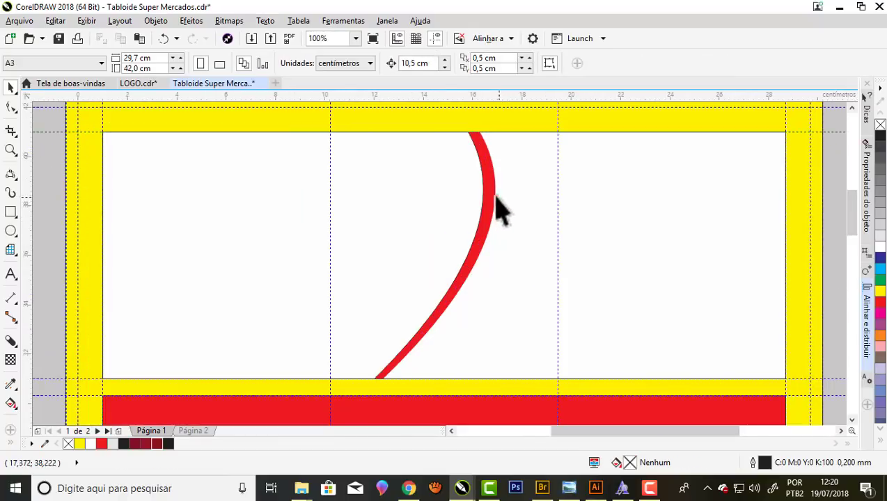
click(490, 175)
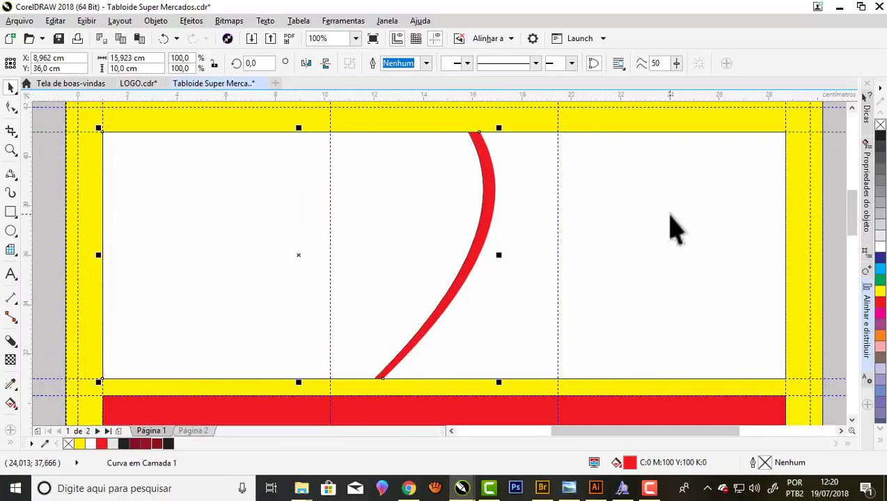
click(879, 247)
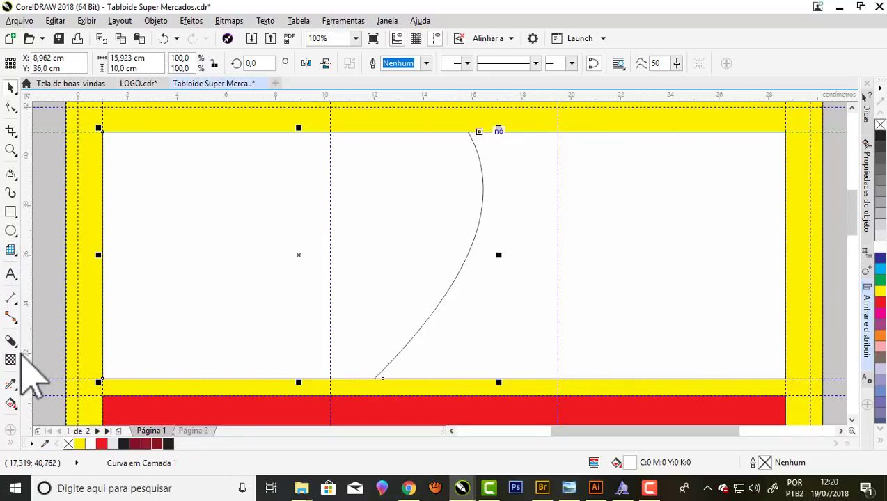
Apply a preset drop shadow to the curved header edge
click(13, 341)
click(101, 256)
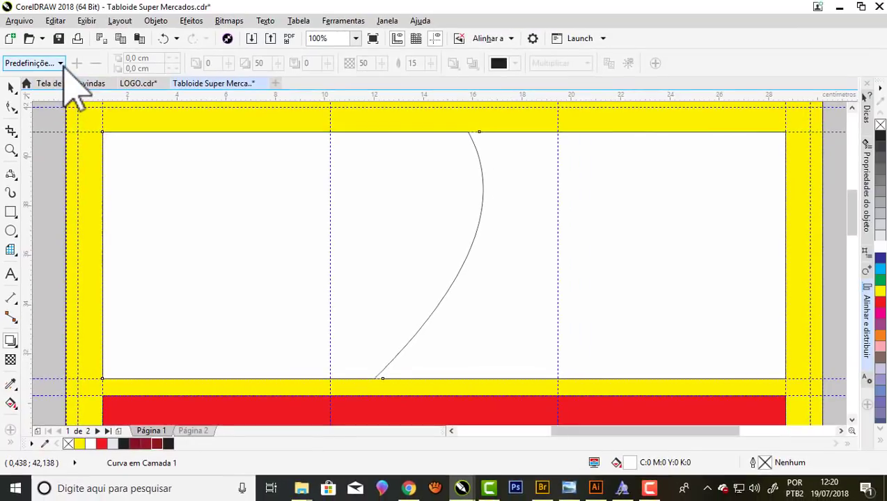
click(60, 63)
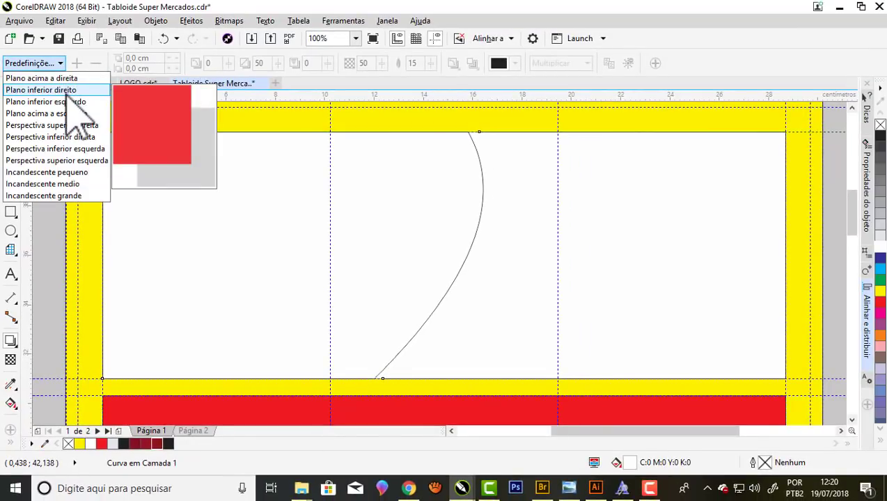
click(70, 94)
scroll(376, 223, down, 2)
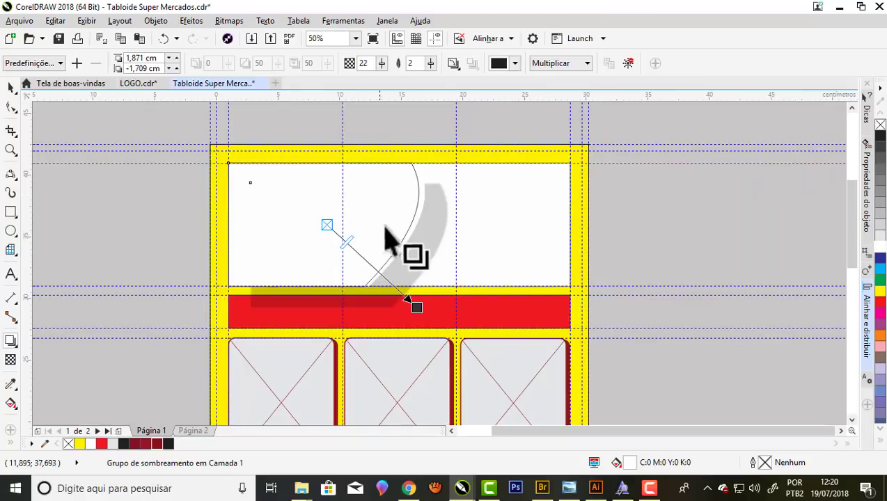
mouse_move(417, 307)
mouse_down()
mouse_move(425, 225)
mouse_move(451, 231)
mouse_move(443, 228)
mouse_up()
Offset the shadow slightly right of the curve and raise its opacity to 70
scroll(423, 225, up, 2)
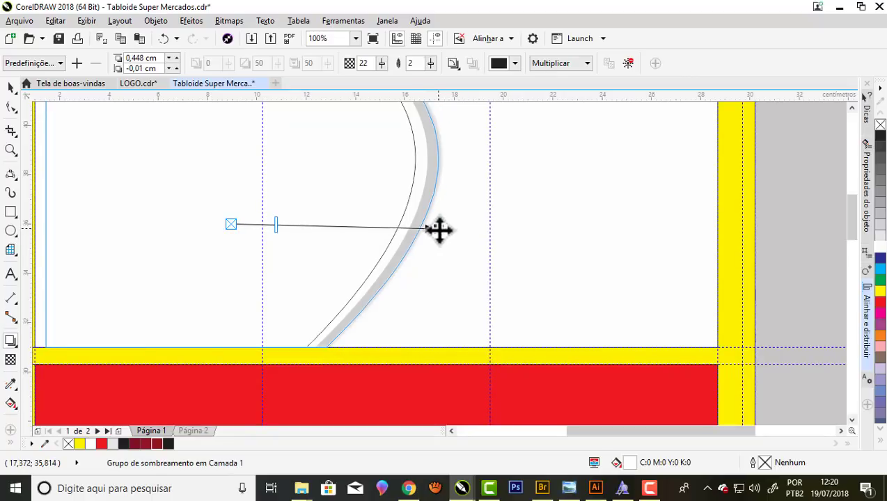
drag(443, 229, 440, 229)
scroll(487, 254, down, 2)
scroll(487, 254, up, 2)
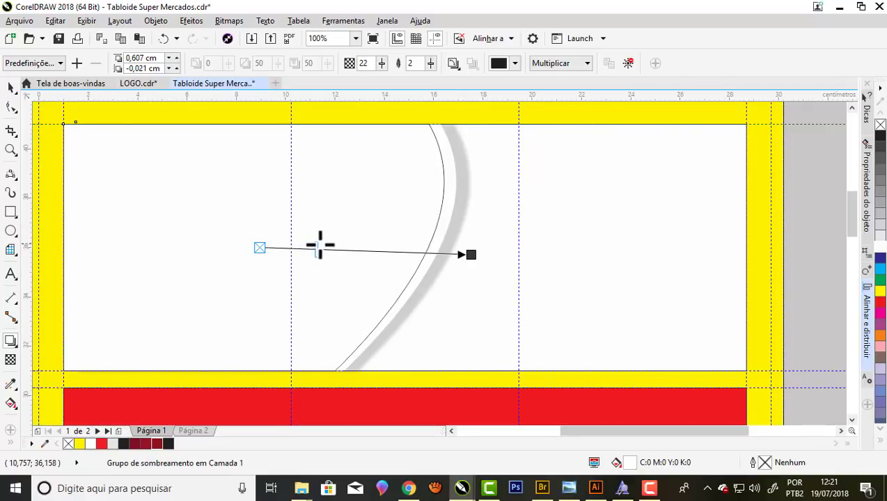
drag(380, 245, 399, 250)
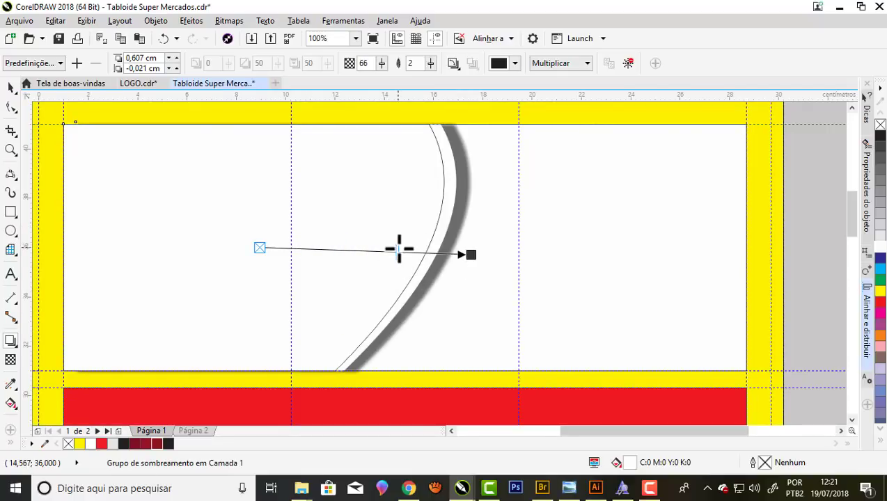
scroll(475, 277, down, 2)
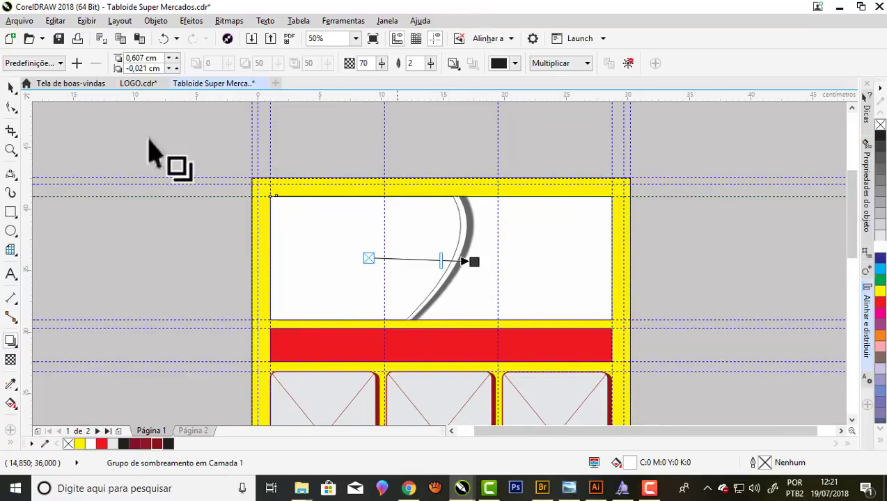
click(10, 88)
Split the drop shadow from the curved white header box with Separar Grupo de sombreamento
key(Escape)
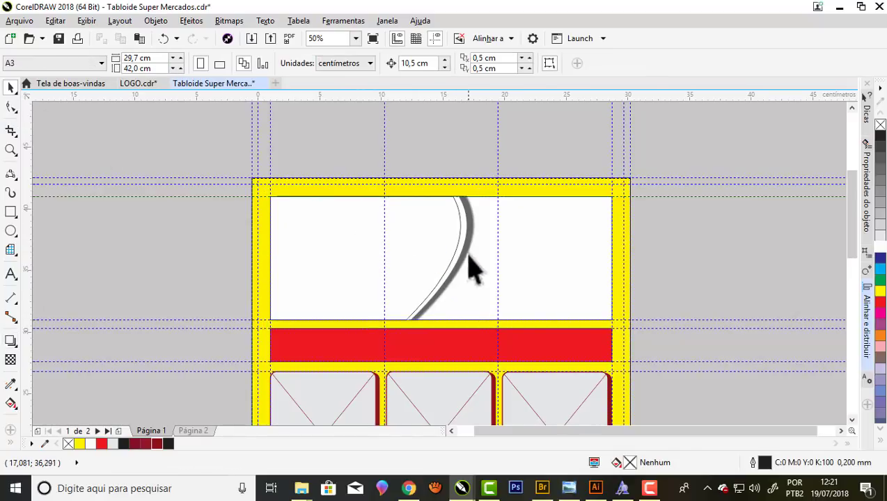
scroll(466, 251, up, 2)
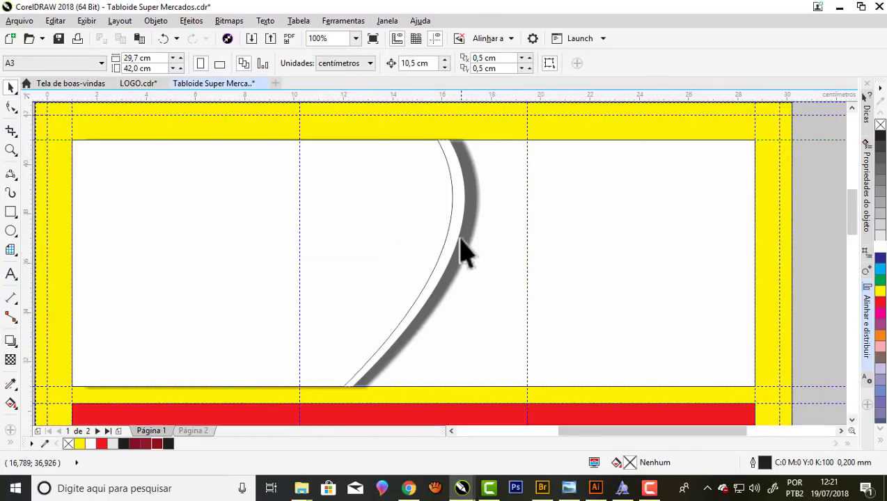
click(475, 205)
right_click(474, 203)
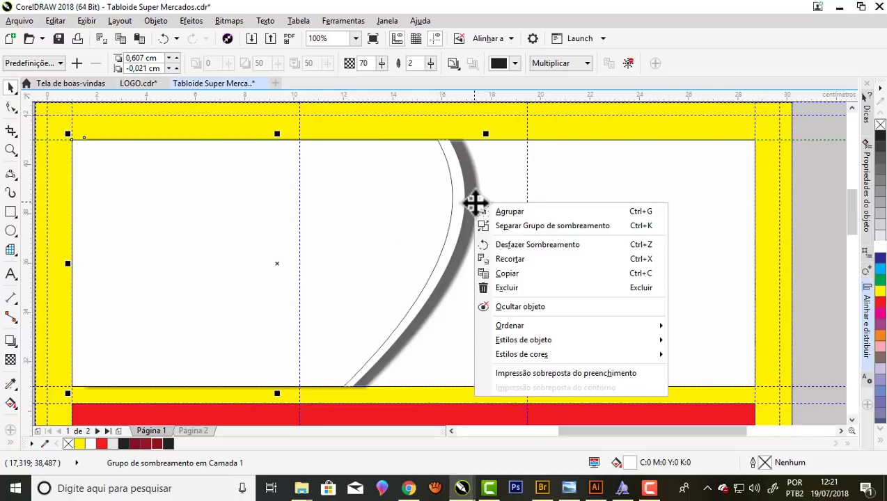
click(529, 225)
Test-move the white curved box off its shadow, then undo so it stays in place
scroll(475, 208, down, 2)
click(659, 249)
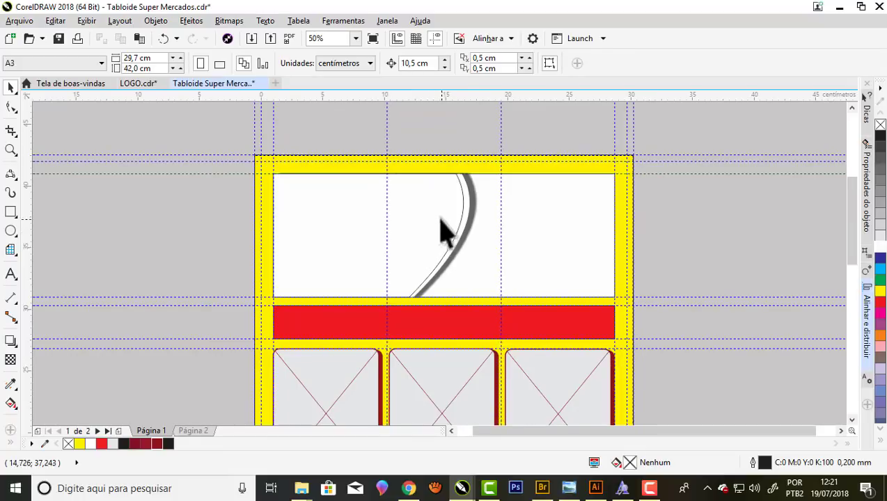
drag(441, 218, 341, 189)
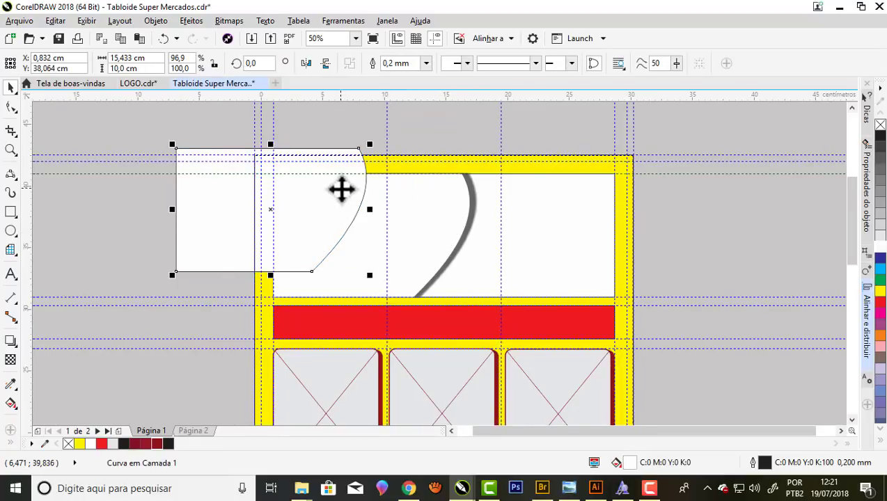
key(ctrl+z)
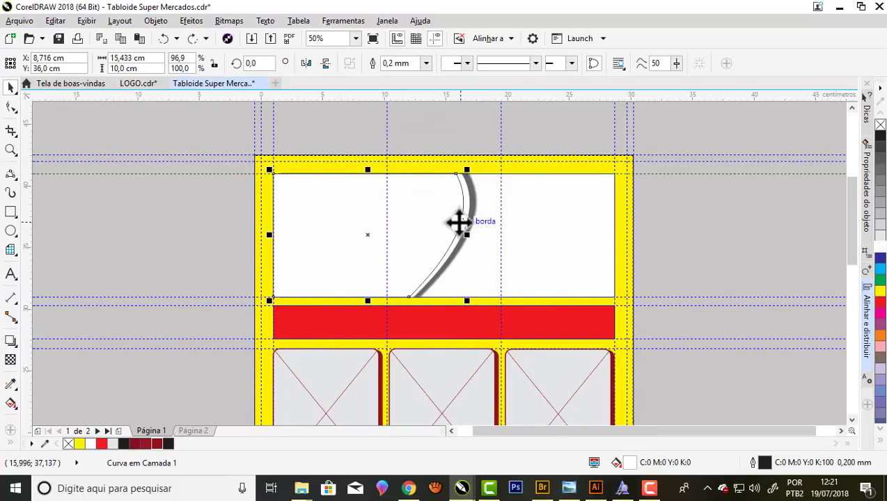
scroll(459, 222, up, 2)
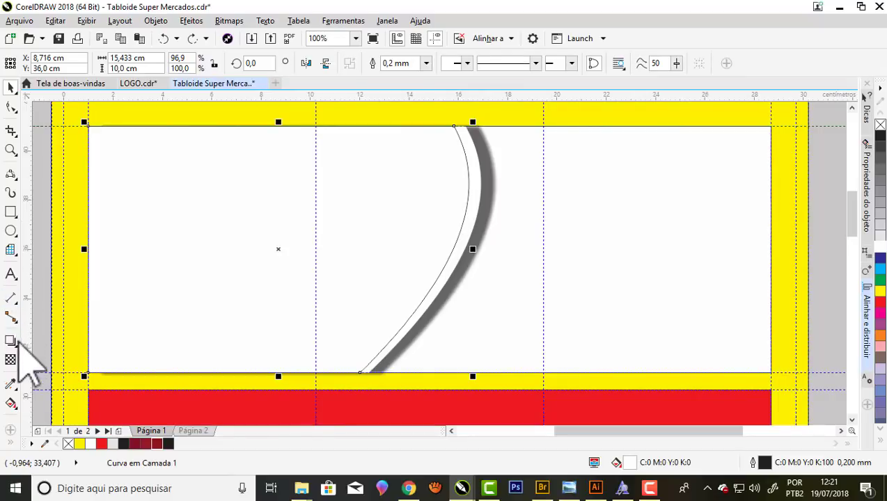
Cast a new drop shadow from the curved header box and raise its opacity to about 92
click(10, 341)
click(70, 340)
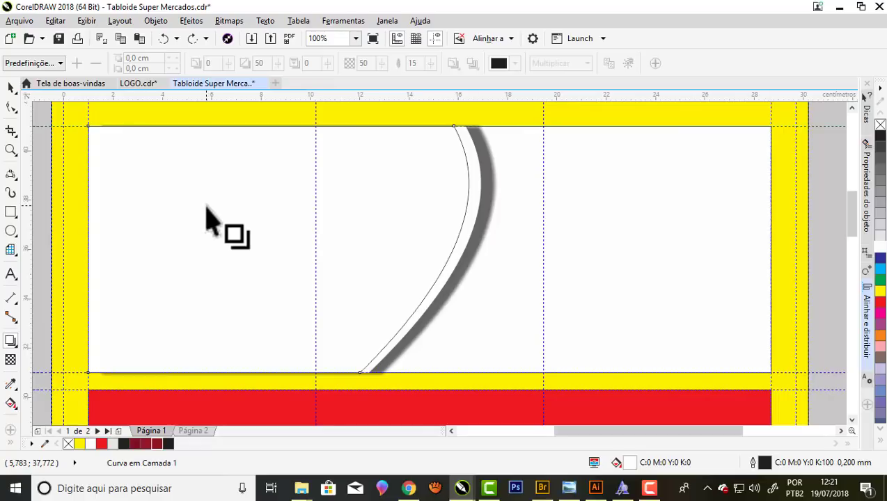
mouse_move(278, 249)
mouse_down()
mouse_move(485, 233)
mouse_move(476, 233)
mouse_up()
scroll(480, 237, down, 1)
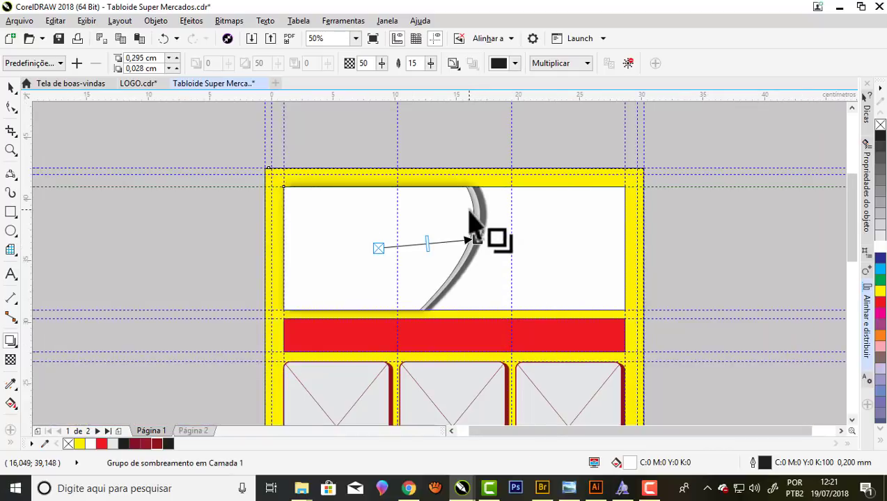
scroll(475, 216, up, 2)
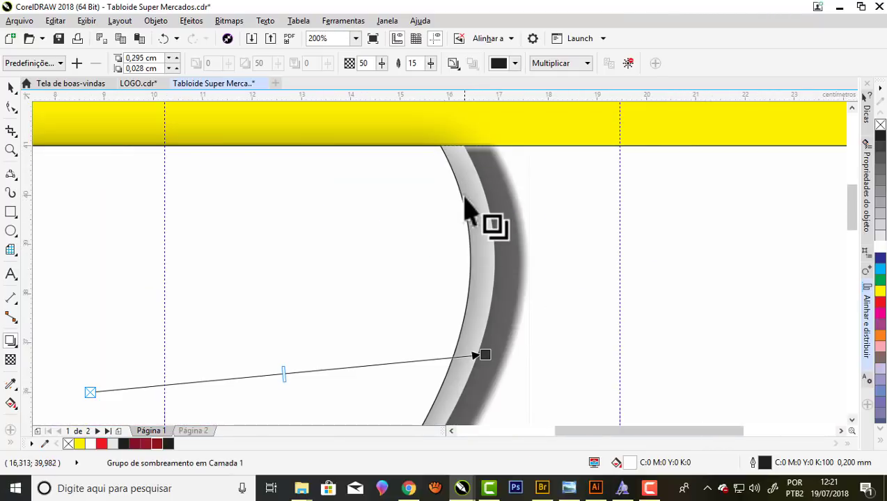
scroll(469, 205, down, 1)
drag(423, 271, 466, 272)
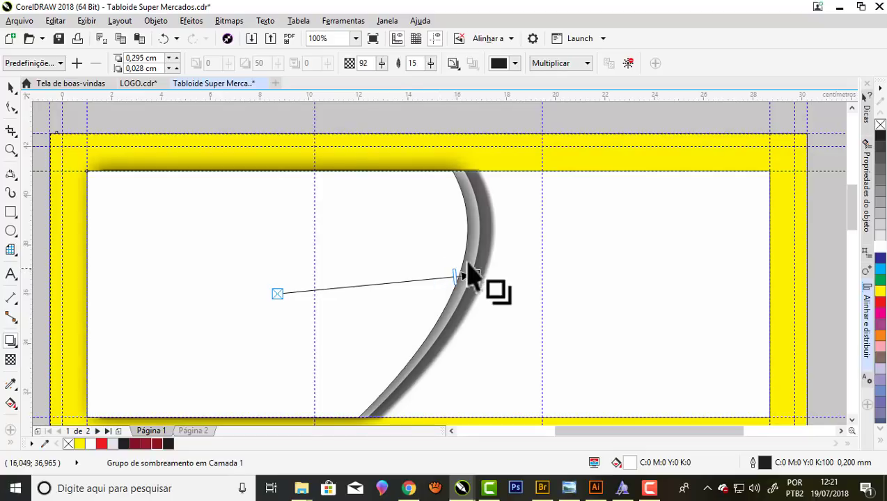
scroll(470, 268, up, 1)
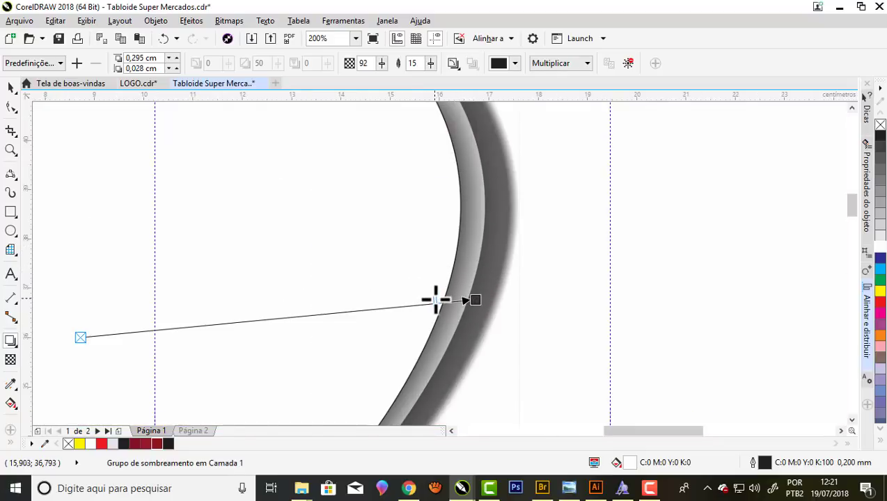
scroll(434, 297, down, 2)
key(Escape)
Separate the new darker shadow from the curved header box
scroll(375, 253, down, 1)
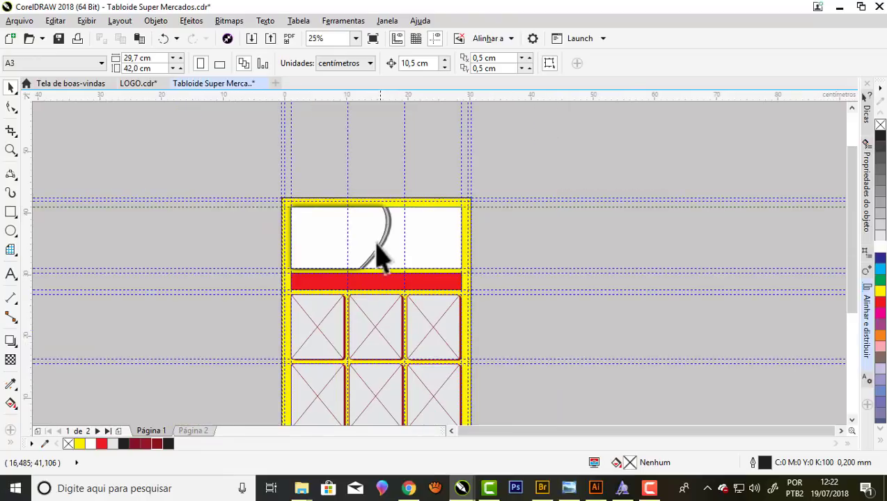
scroll(376, 256, up, 1)
scroll(380, 258, up, 1)
scroll(384, 259, down, 1)
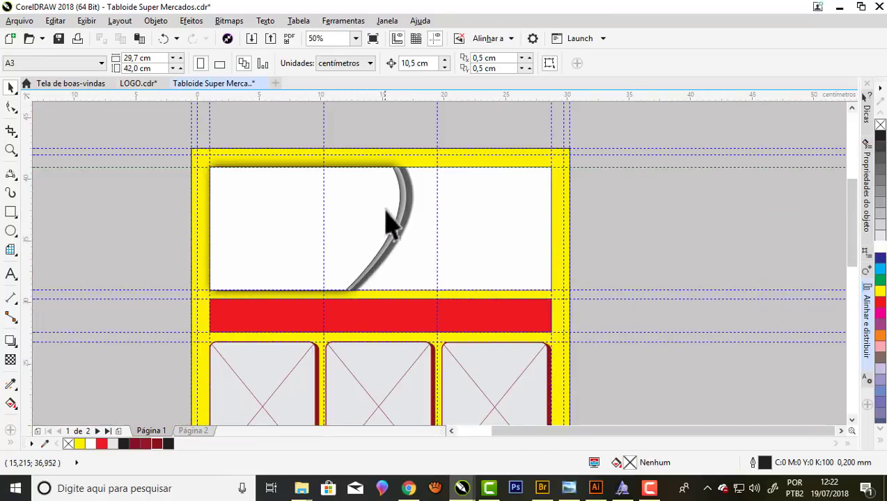
scroll(390, 219, up, 1)
click(420, 201)
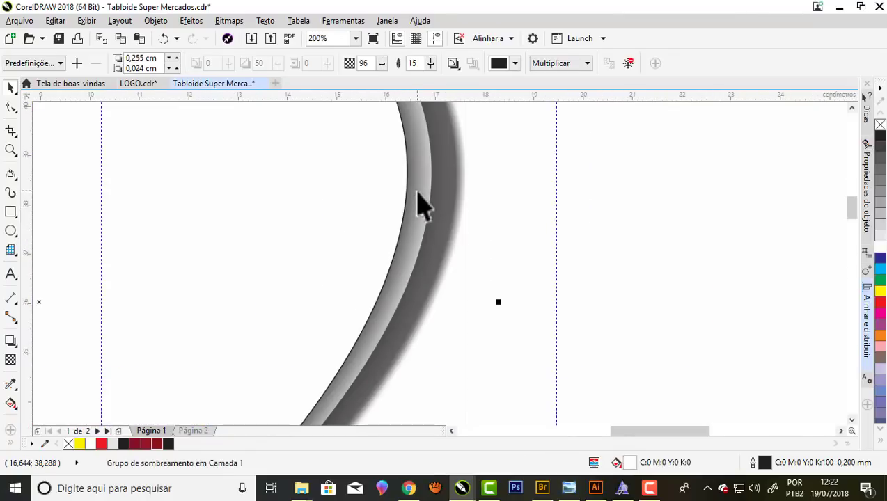
right_click(418, 194)
click(460, 215)
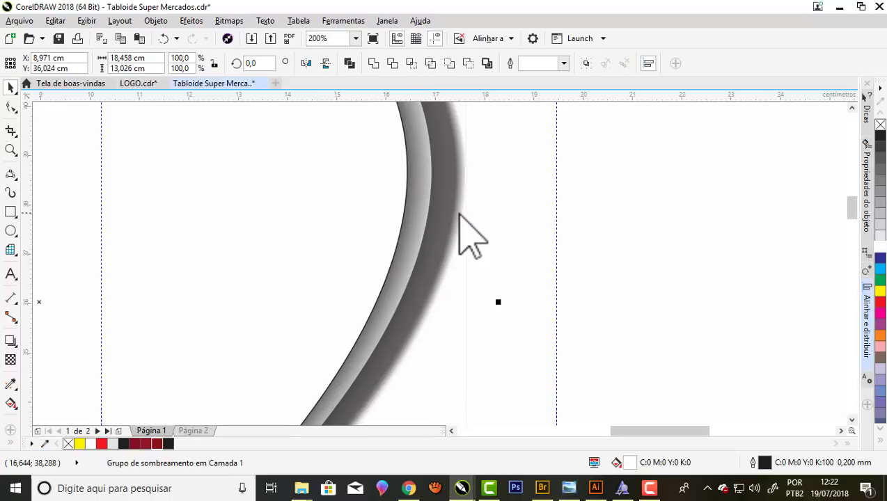
Marquee-select the header box together with both of its shadows
scroll(446, 226, down, 1)
scroll(429, 221, down, 1)
key(Escape)
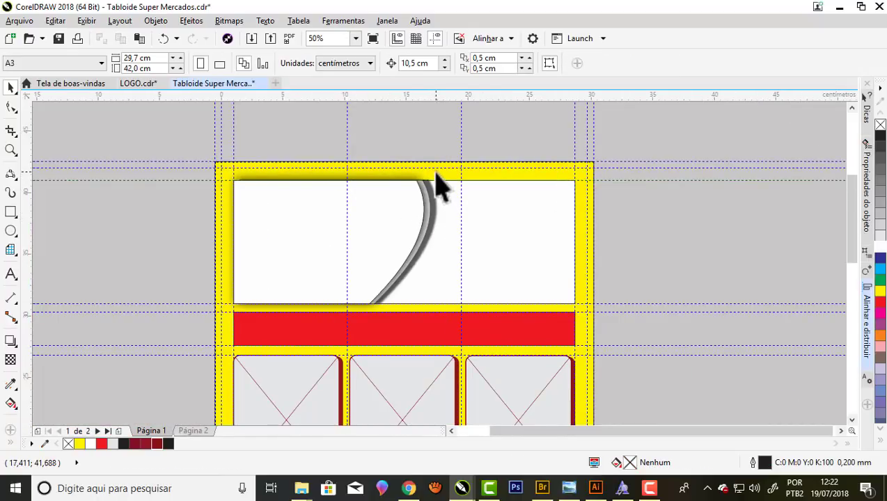
scroll(368, 203, down, 1)
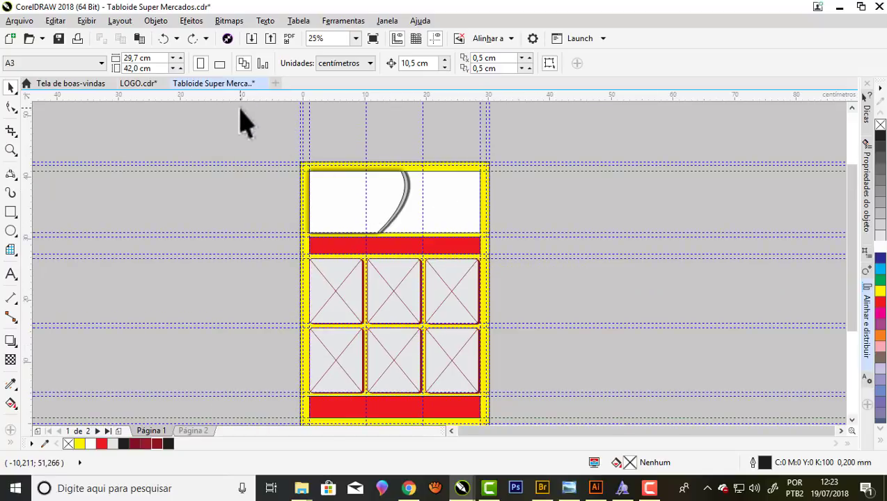
mouse_move(240, 109)
mouse_down()
mouse_move(532, 244)
mouse_move(517, 253)
mouse_up()
Group the header box with its shadows and move the group into place
right_click(443, 218)
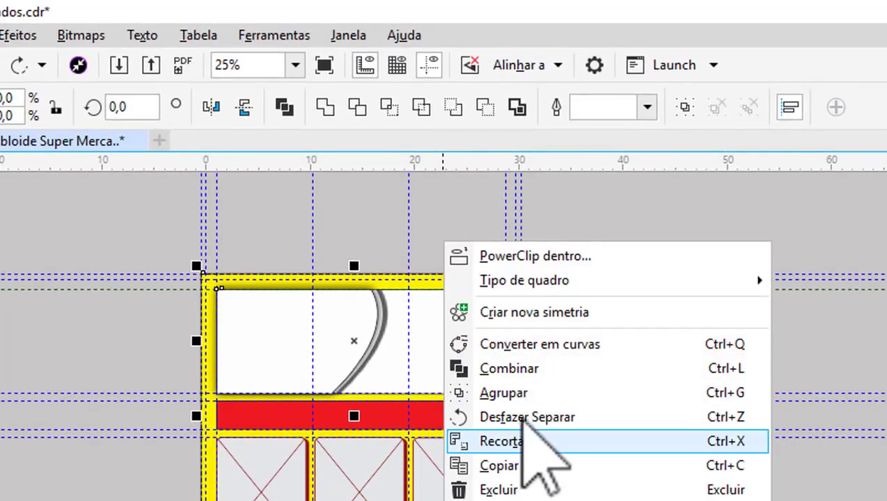
click(518, 393)
click(576, 259)
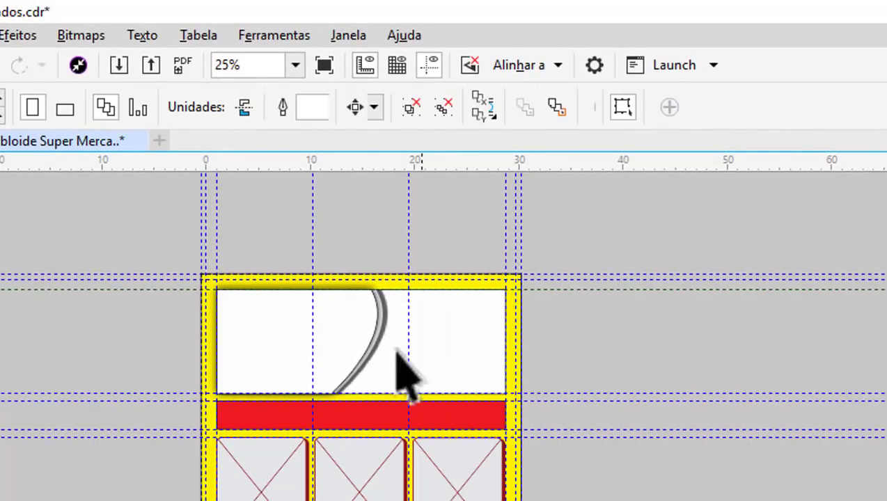
click(359, 348)
mouse_move(362, 336)
mouse_down()
mouse_move(75, 356)
mouse_move(67, 330)
mouse_move(293, 342)
mouse_up()
scroll(314, 337, up, 1)
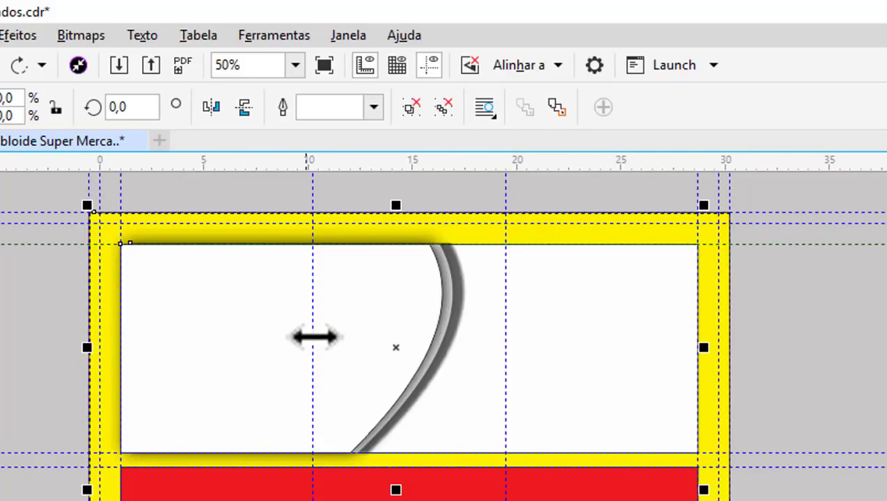
scroll(314, 337, down, 1)
Copy the header group and paste it onto Página 2 above the red grid
right_click(273, 328)
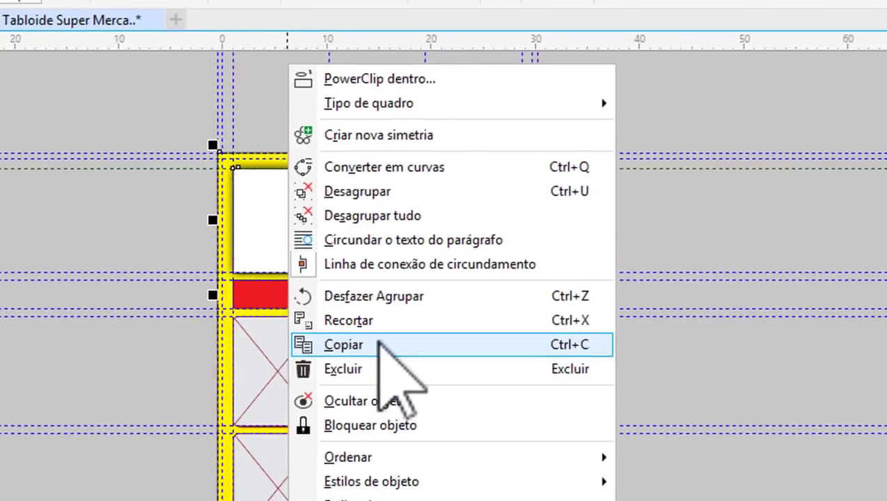
click(345, 442)
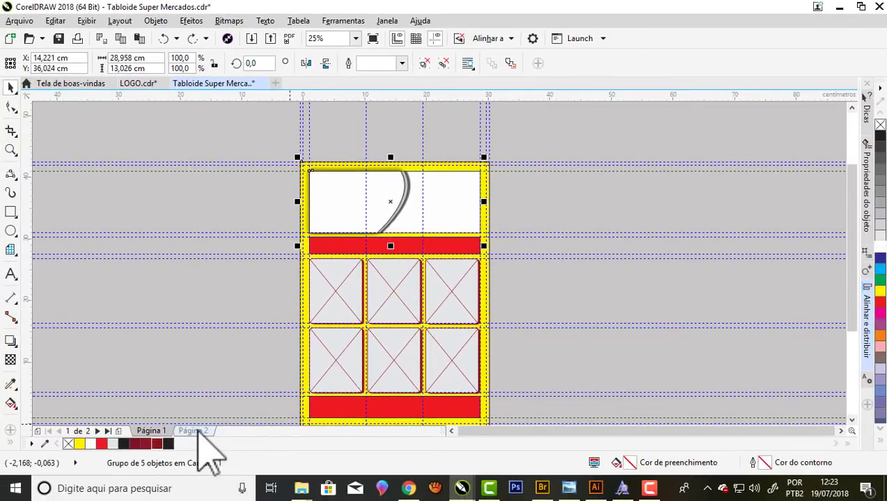
click(196, 431)
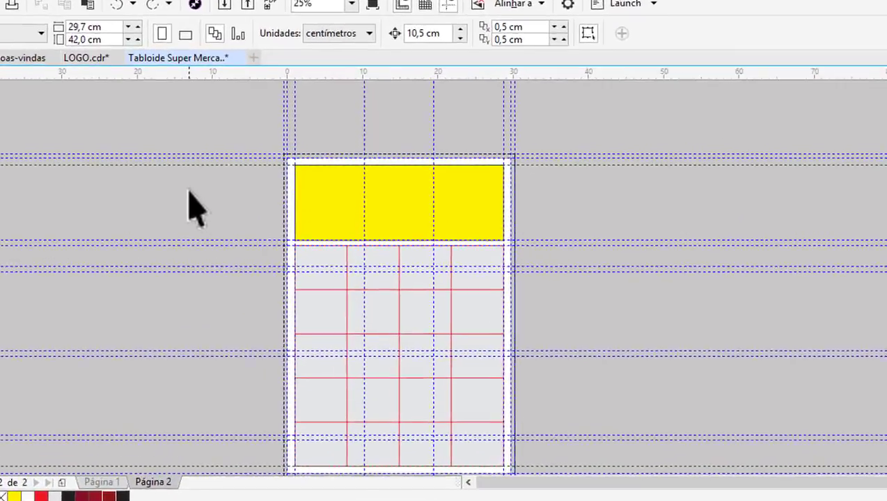
right_click(223, 193)
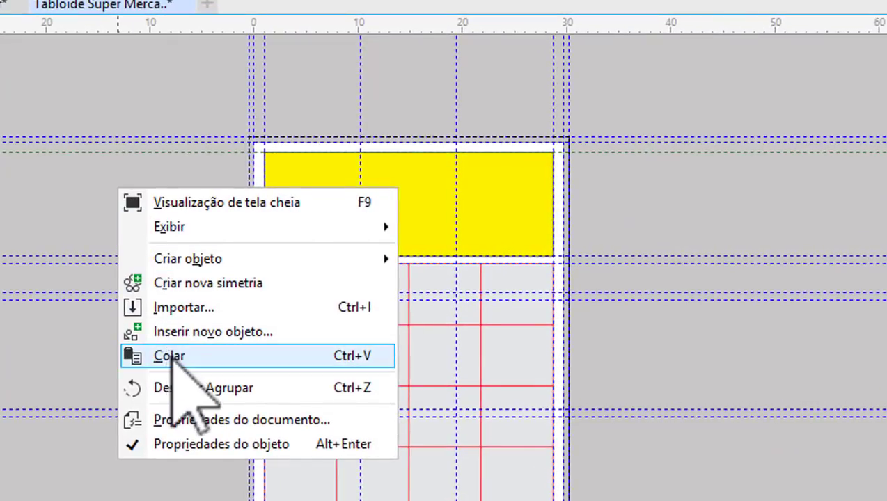
click(255, 291)
scroll(428, 175, up, 2)
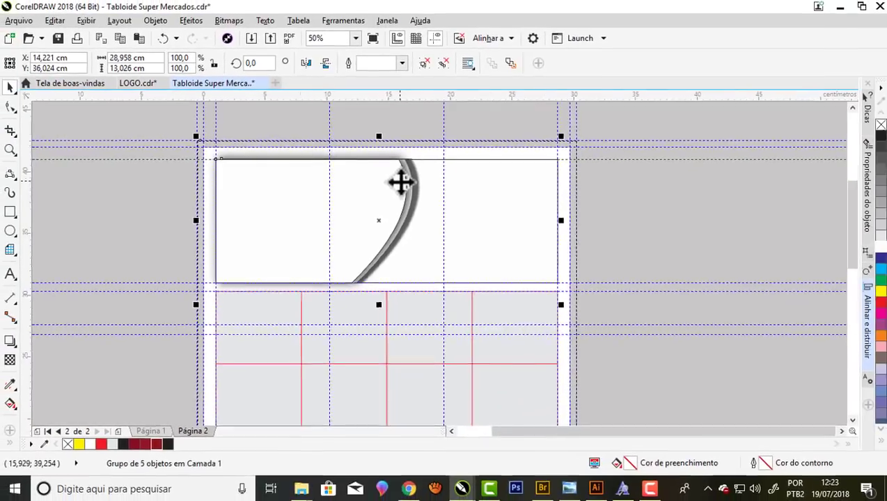
scroll(397, 182, down, 1)
key(Escape)
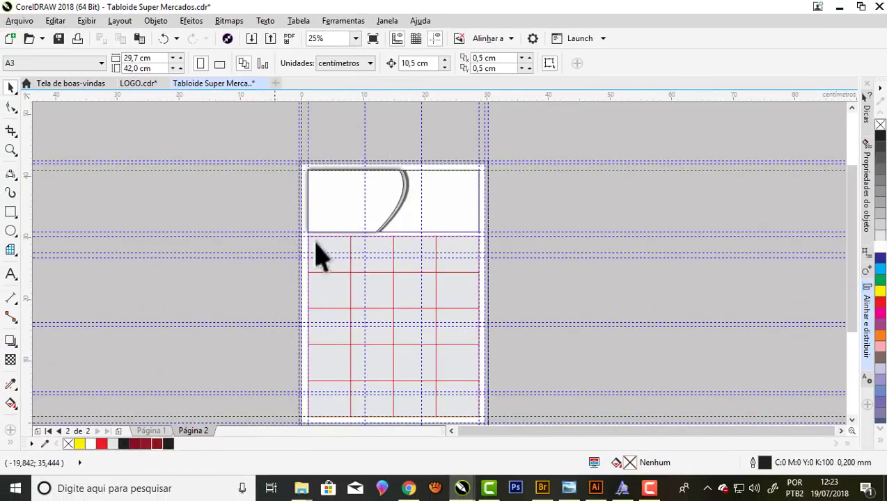
scroll(350, 275, up, 1)
scroll(350, 275, up, 1)
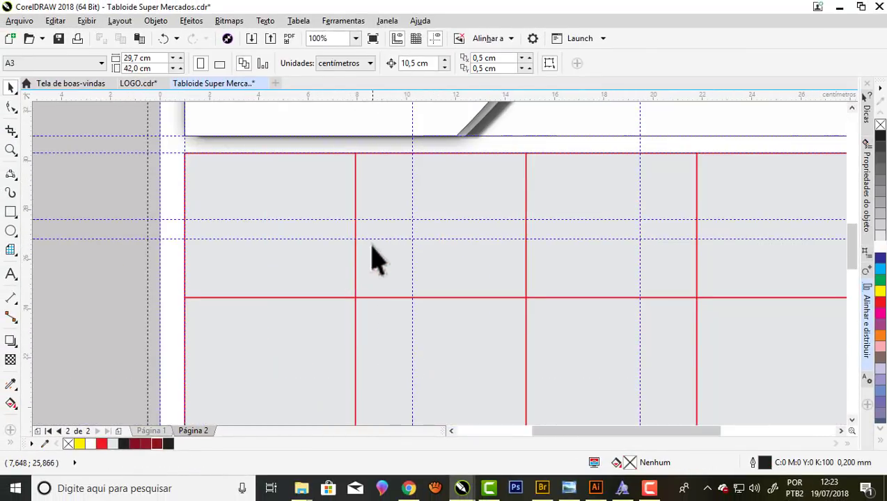
scroll(355, 276, down, 1)
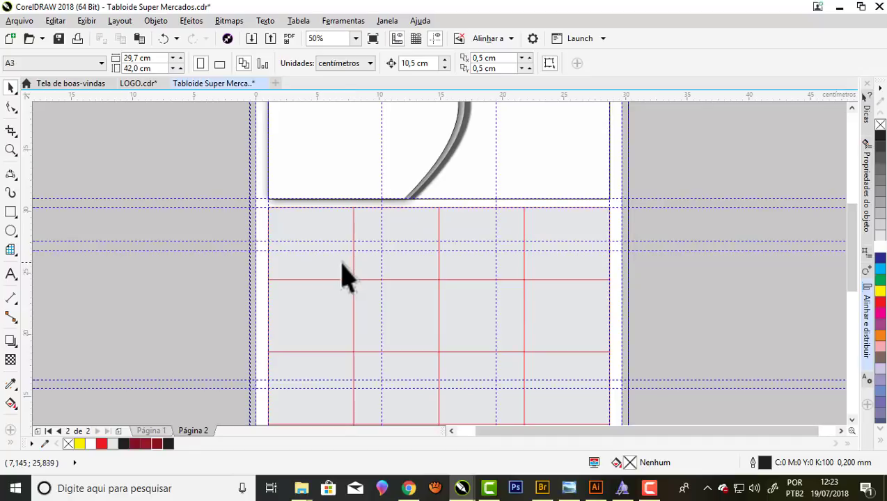
Turn the red grid group into empty PowerClip containers via Tipo de quadro
click(346, 277)
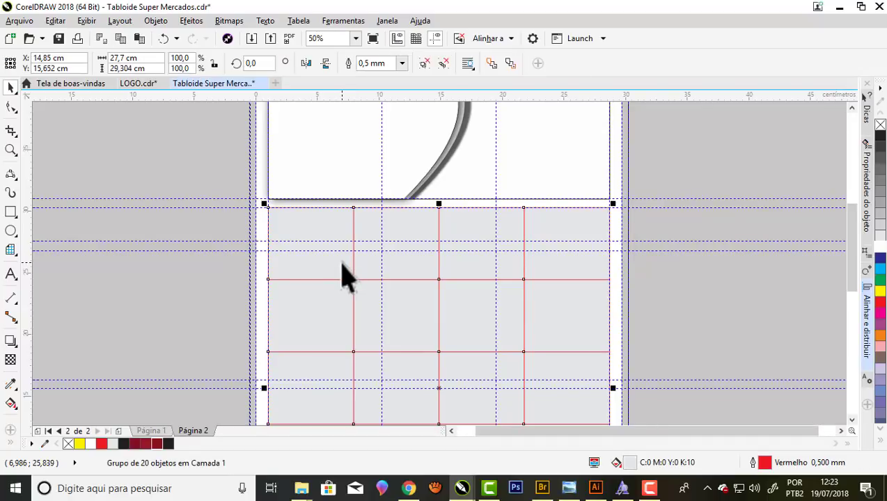
right_click(346, 277)
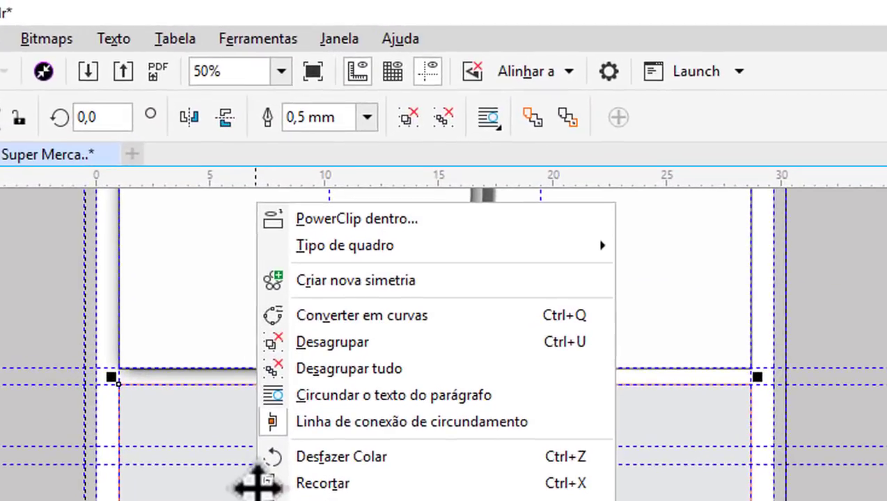
mouse_move(340, 248)
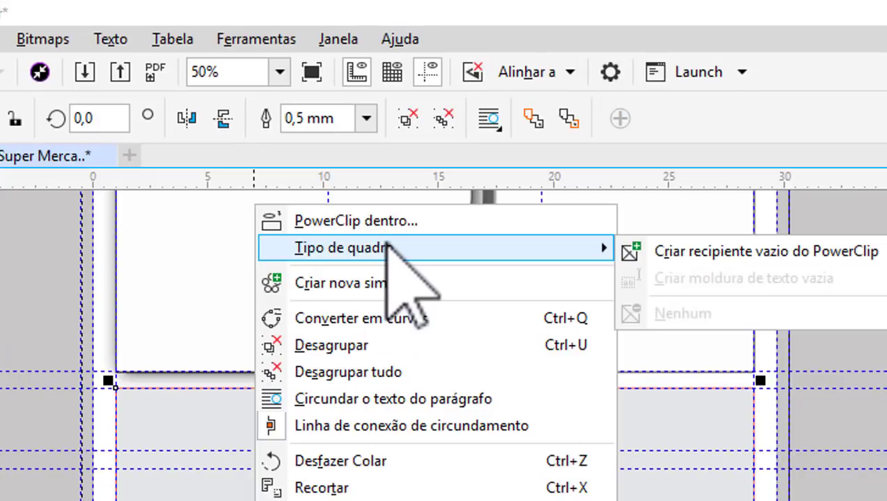
click(816, 251)
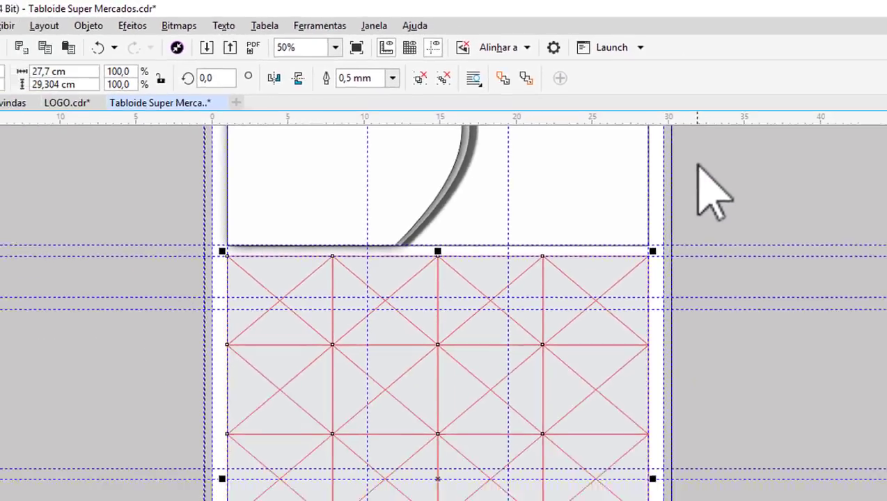
scroll(608, 204, up, 1)
scroll(607, 204, up, 1)
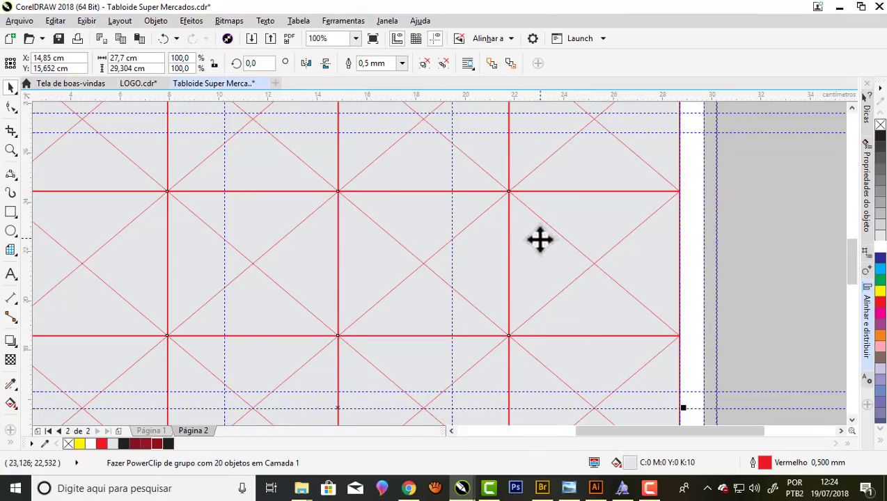
scroll(540, 239, down, 1)
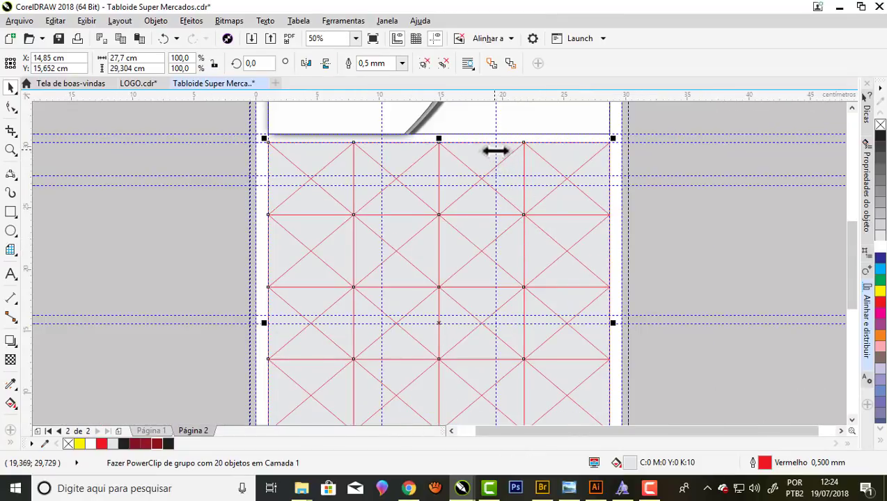
Delete the stray vertical and horizontal guidelines crossing the grid
drag(495, 151, 744, 194)
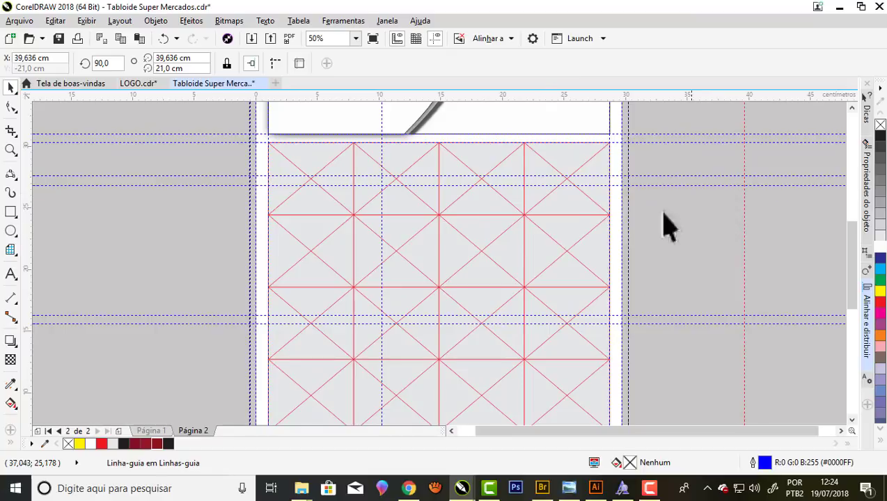
key(Delete)
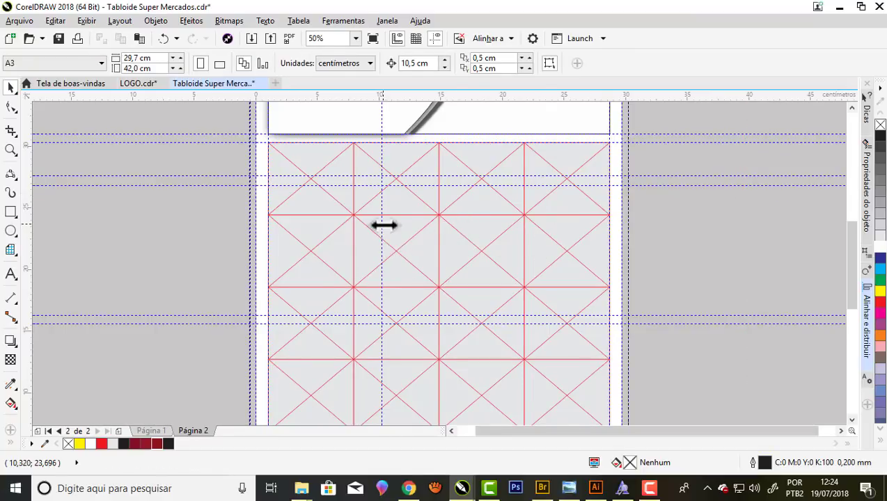
click(384, 225)
key(Delete)
click(283, 185)
key(Delete)
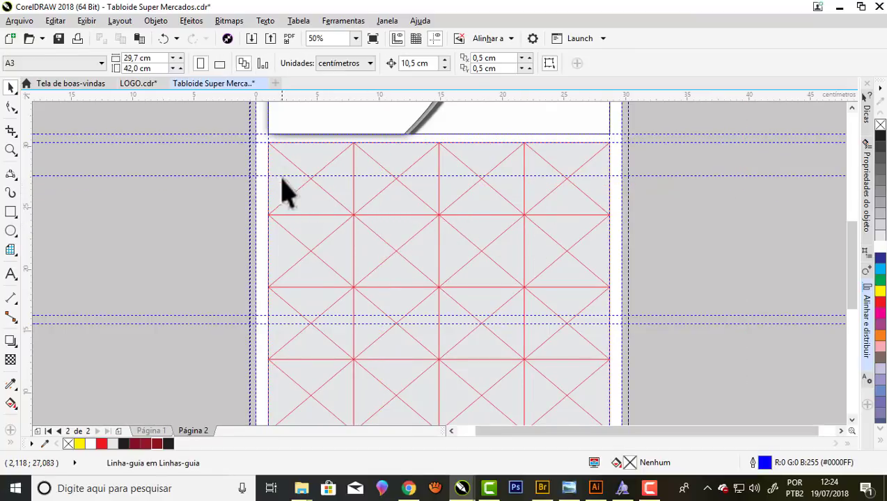
key(Delete)
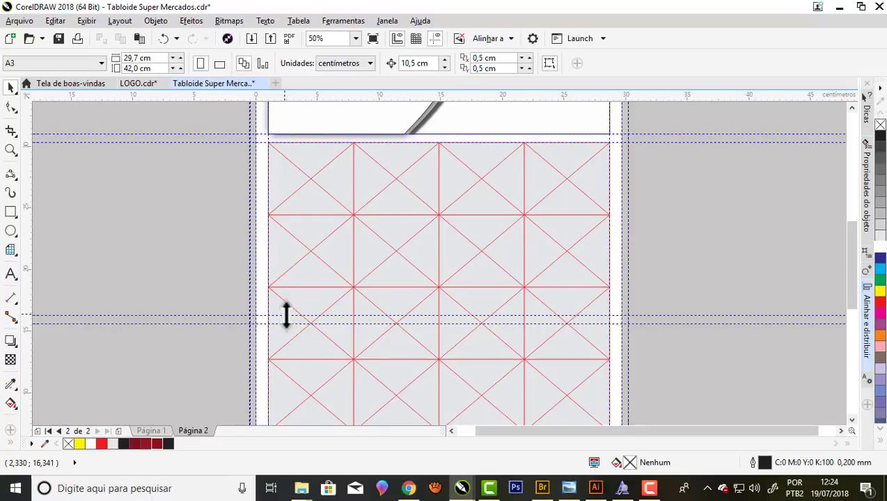
click(286, 315)
key(Delete)
scroll(346, 227, up, 1)
Ungroup the placeholder grid into 20 individual cell rectangles with Desagrupar tudo
click(326, 218)
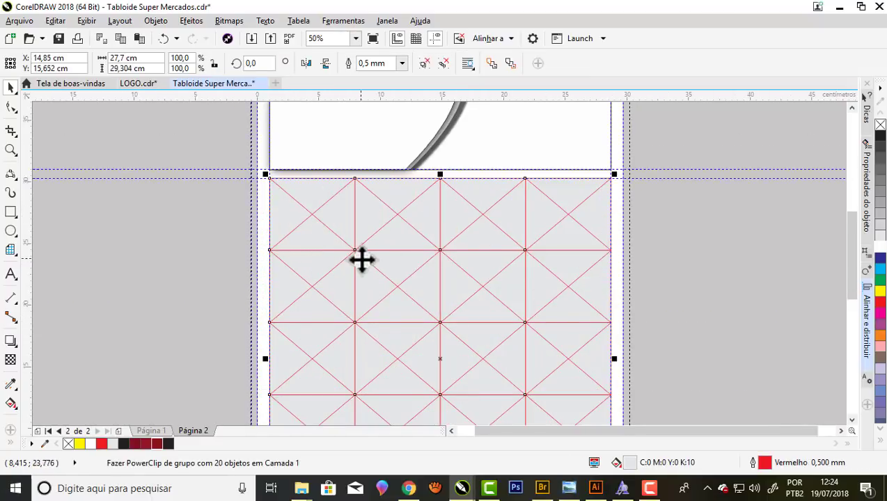
right_click(339, 222)
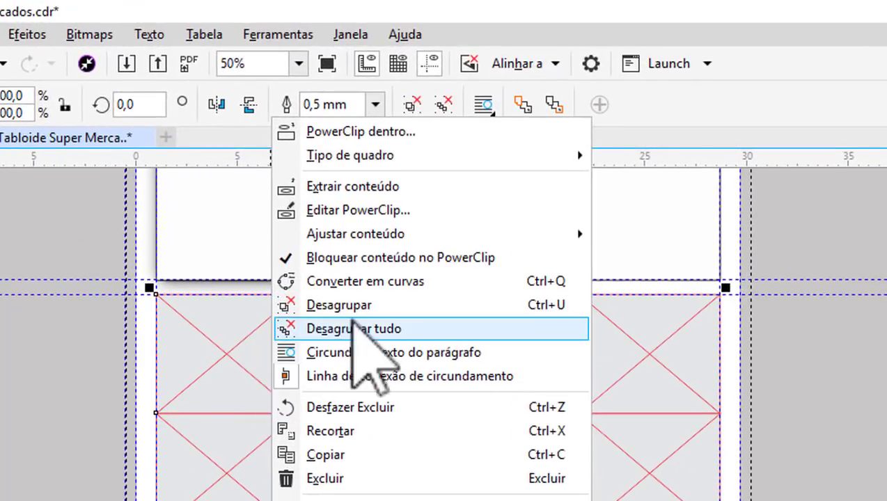
click(362, 306)
click(119, 406)
drag(247, 362, 31, 388)
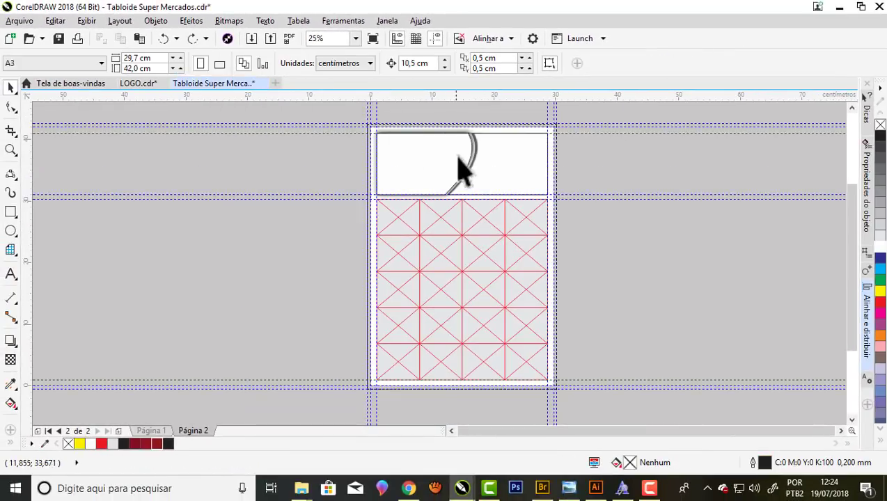
scroll(459, 157, up, 1)
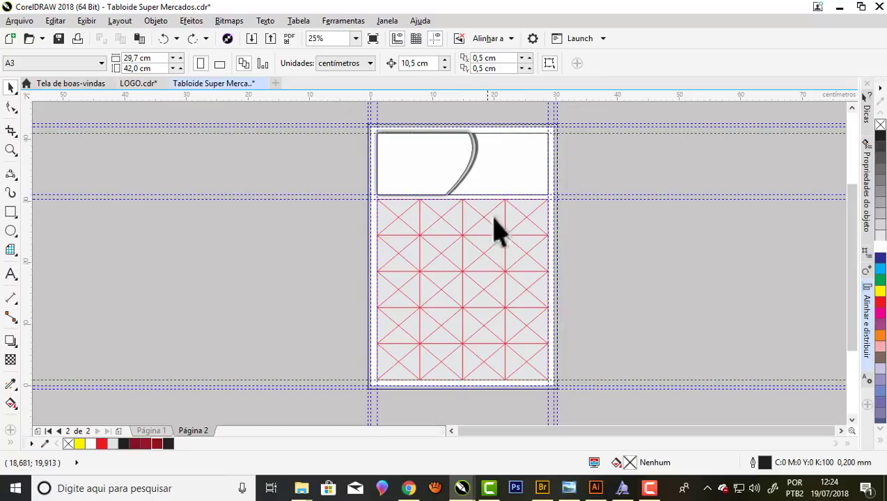
scroll(480, 153, up, 1)
scroll(478, 150, down, 1)
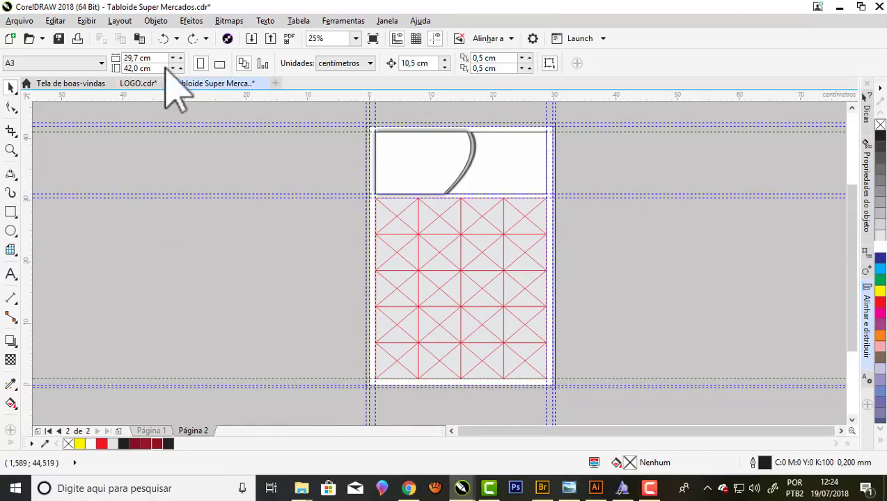
Check the LOGO.cdr reference, cancel Salvar como, and save Tabloide Super Mercados.cdr in place
click(141, 84)
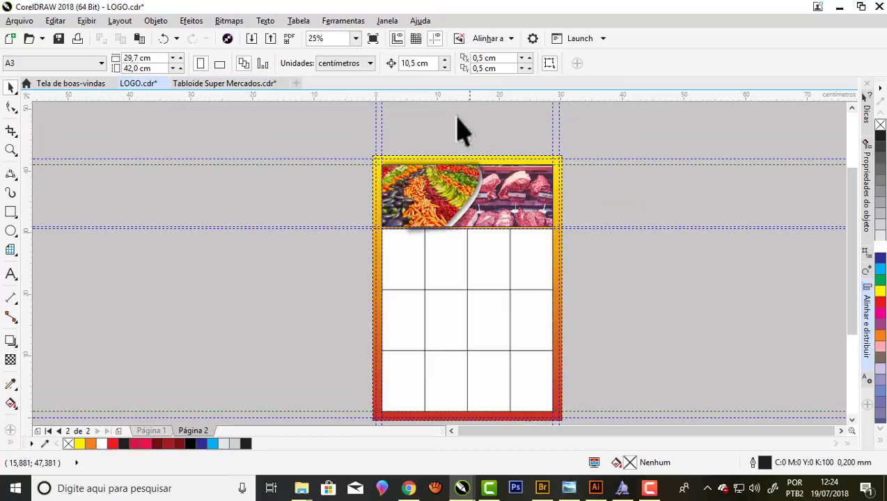
click(221, 85)
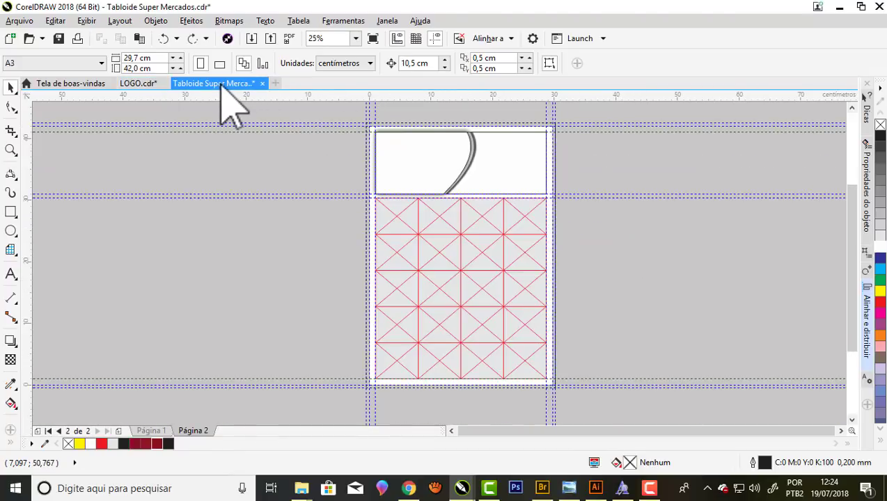
click(19, 27)
click(54, 145)
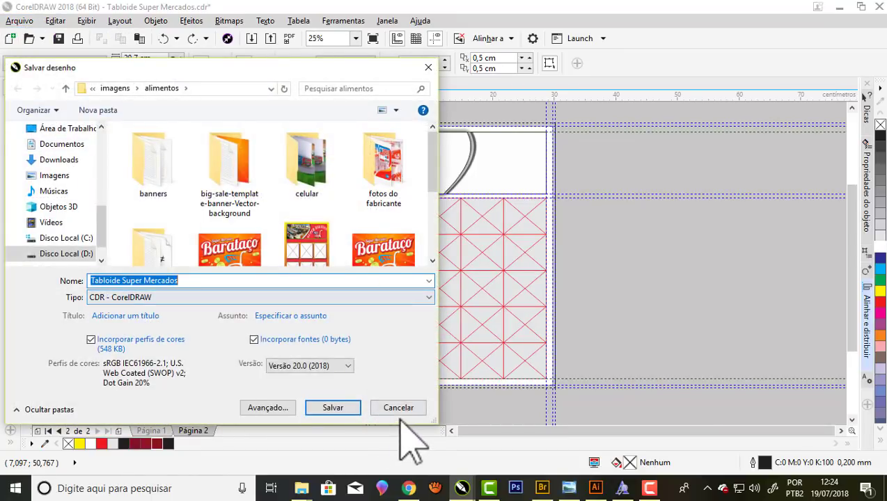
click(399, 412)
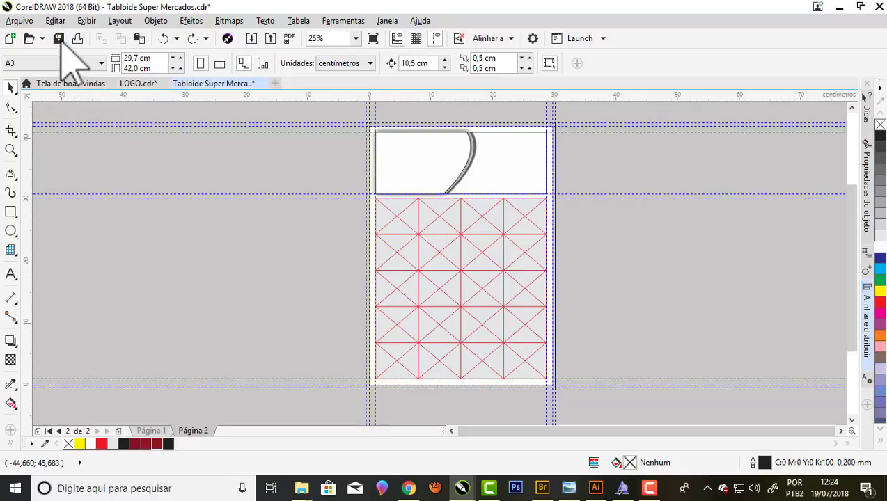
click(59, 40)
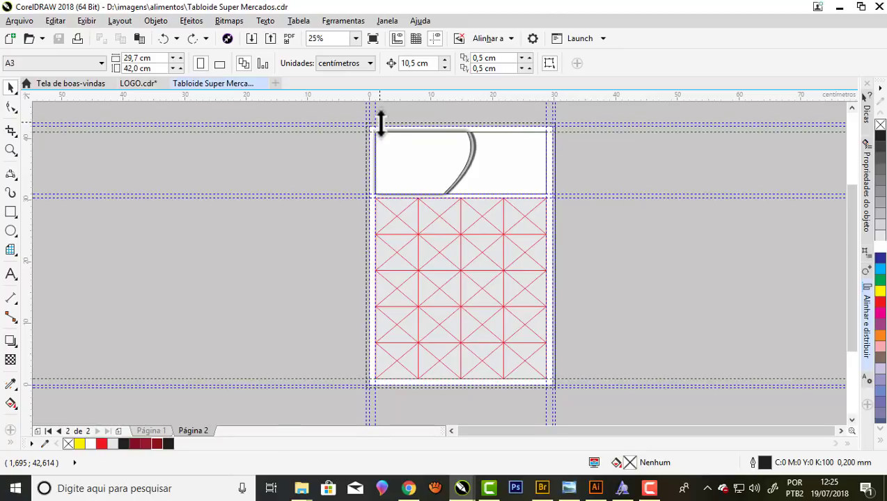
click(161, 431)
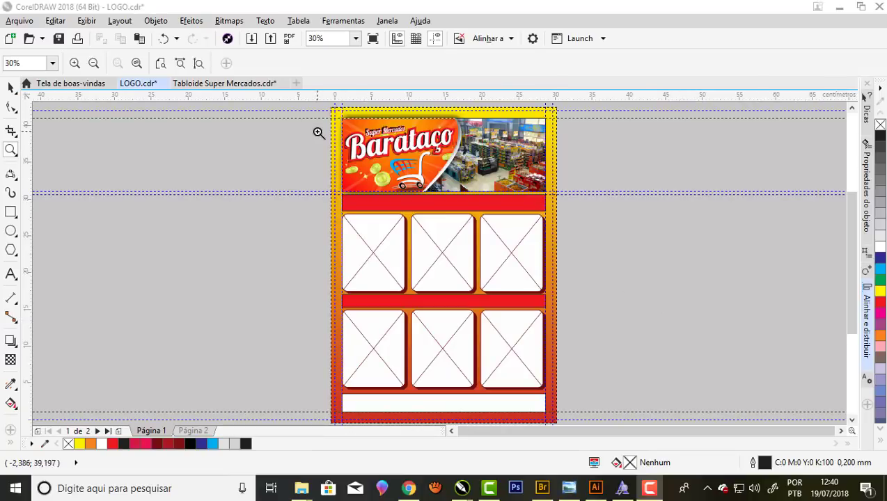
Zoom in on LOGO.cdr's Barataço header banner, then switch to Página 2
drag(287, 106, 353, 137)
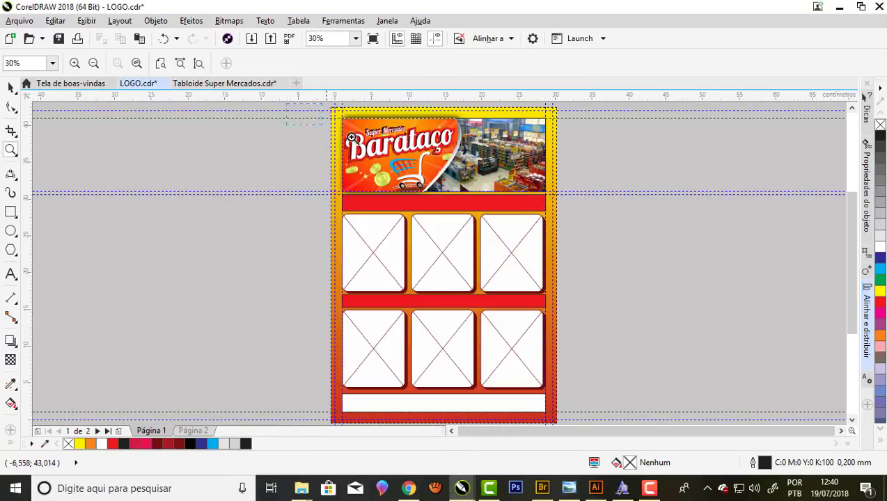
drag(582, 221, 580, 221)
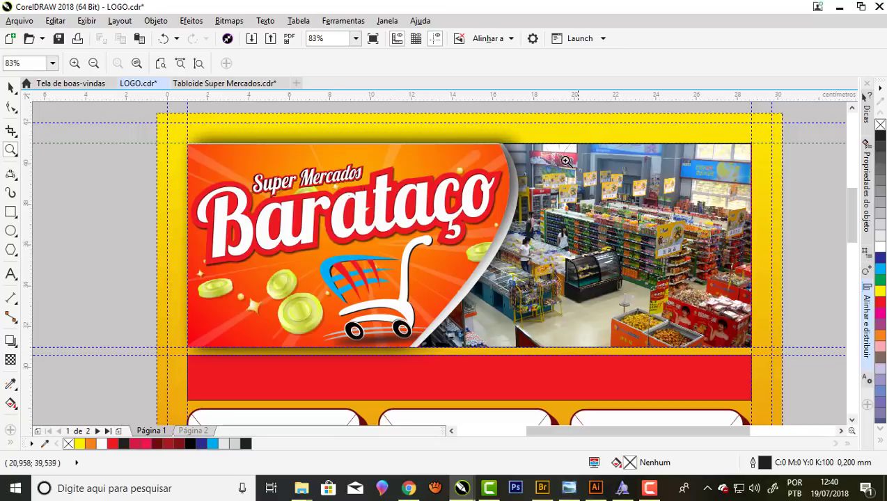
click(194, 431)
scroll(457, 152, down, 5)
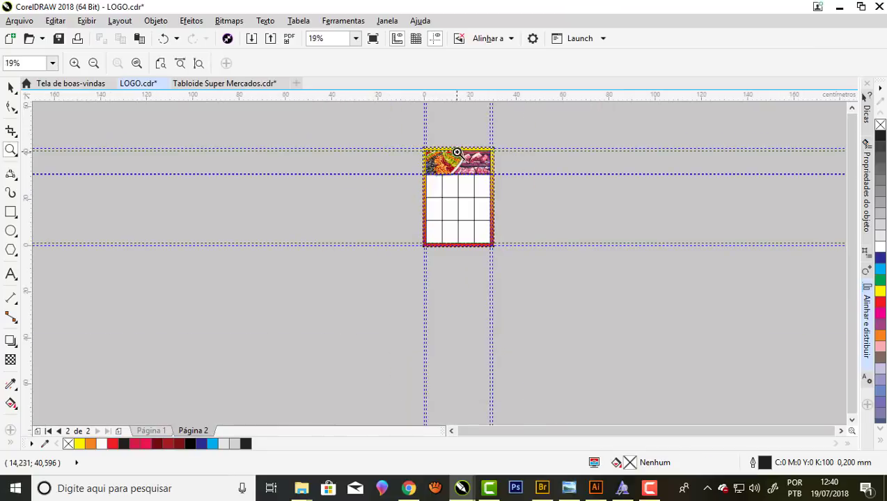
scroll(469, 174, up, 3)
scroll(449, 150, down, 3)
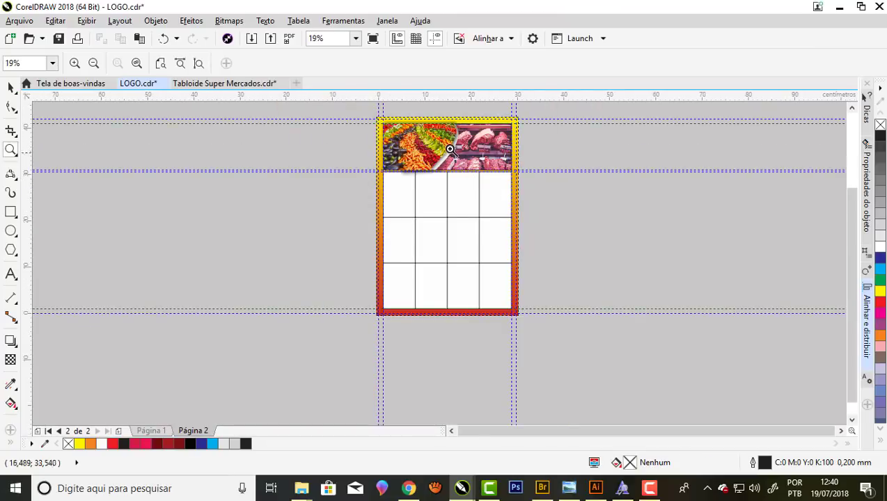
scroll(448, 149, up, 3)
Zoom in and out on page 2's produce photo header, then return to page 1's banner
click(368, 225)
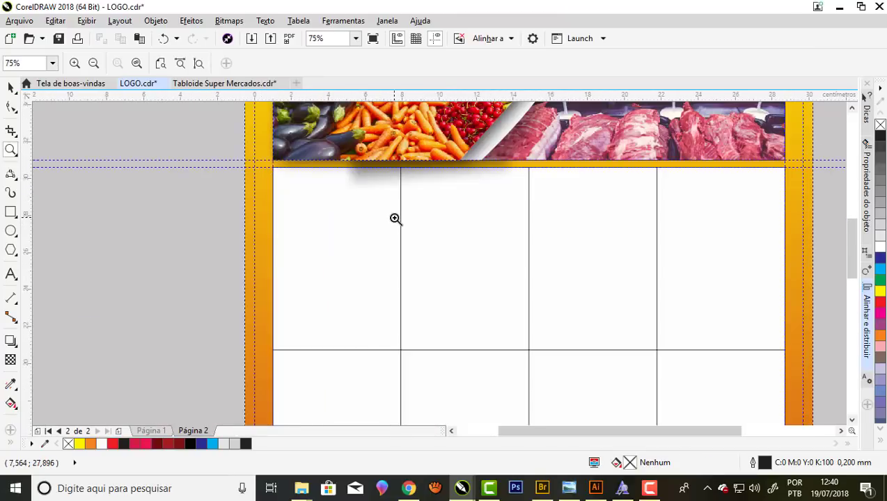
right_click(396, 220)
right_click(396, 220)
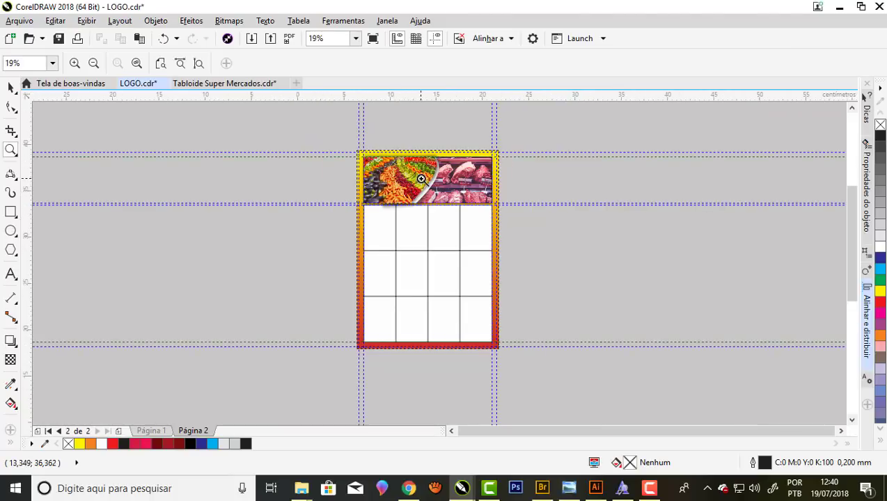
click(421, 178)
click(421, 179)
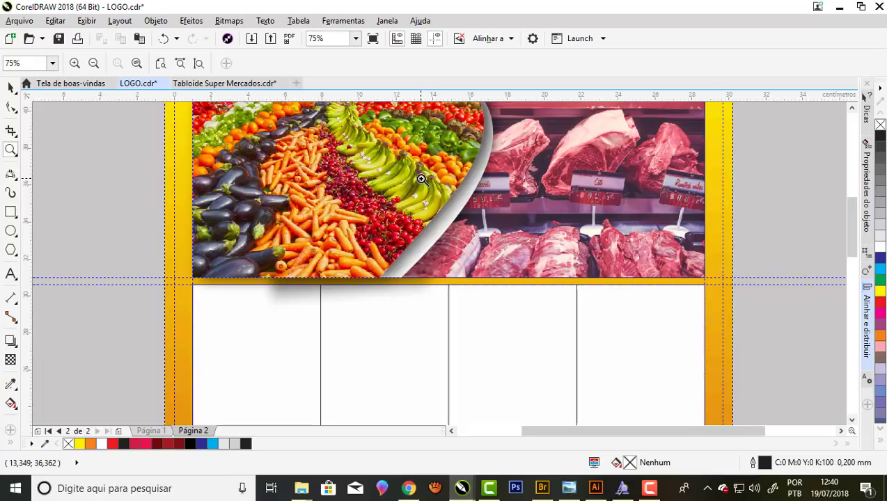
right_click(421, 179)
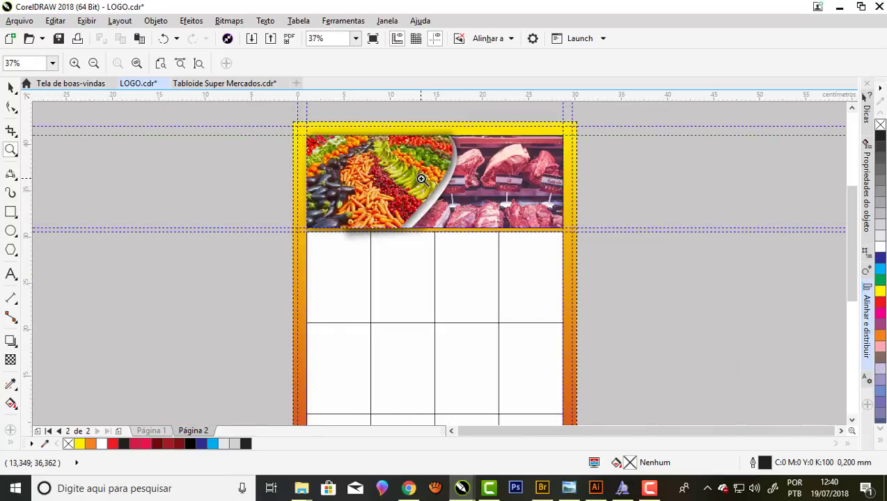
click(152, 431)
click(426, 145)
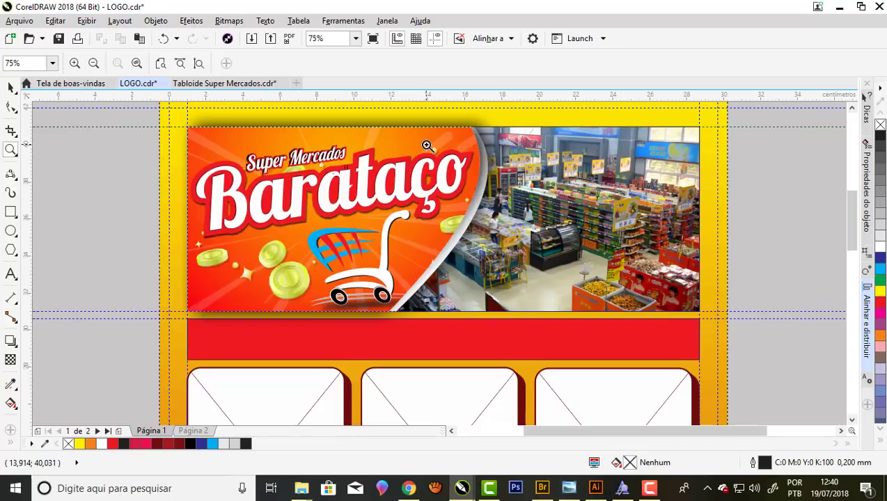